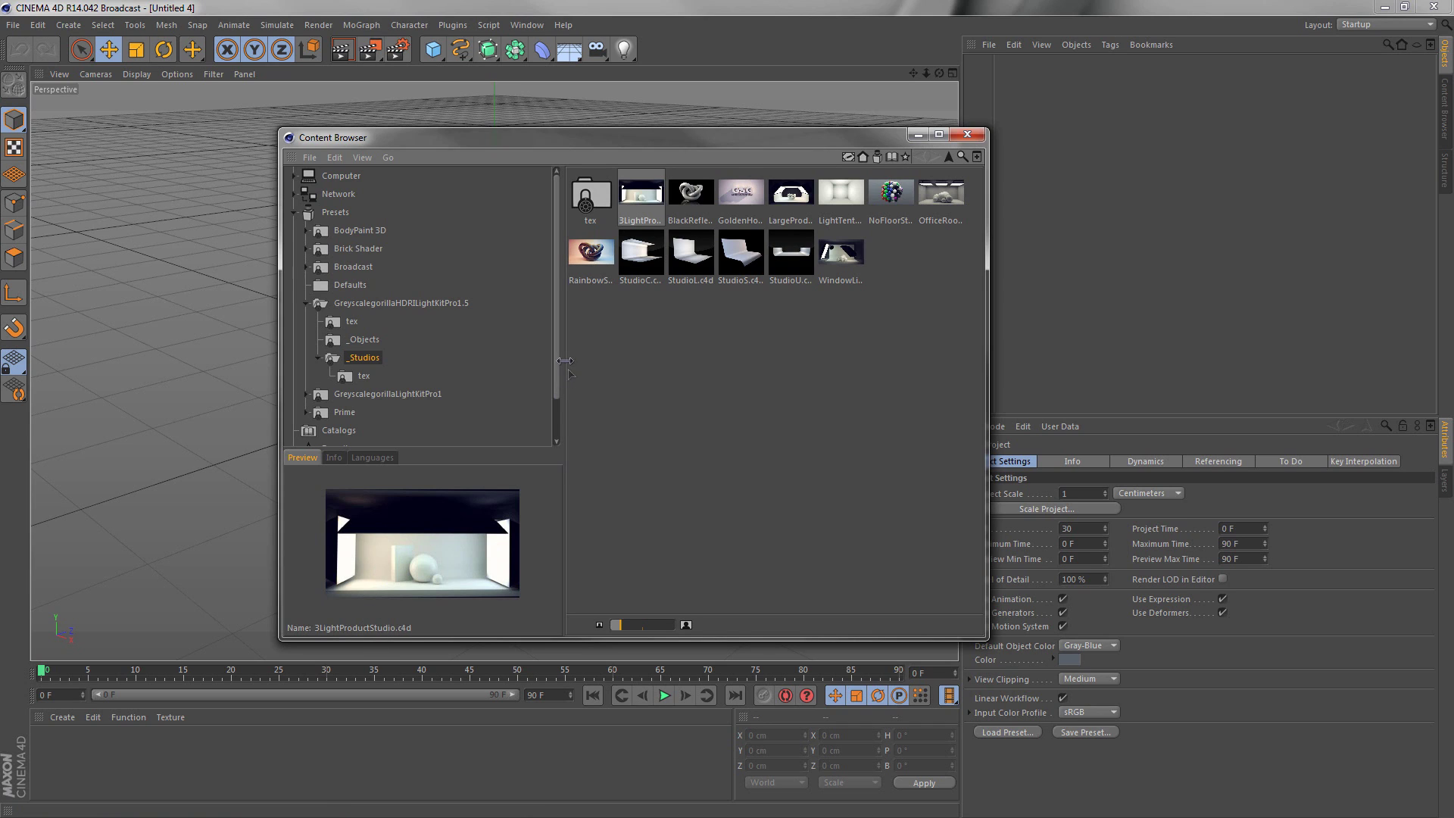
Load the 3LightProductStudio studio preset and render a preview of the view
{"action": "double_click", "coordinate": [638, 198]}
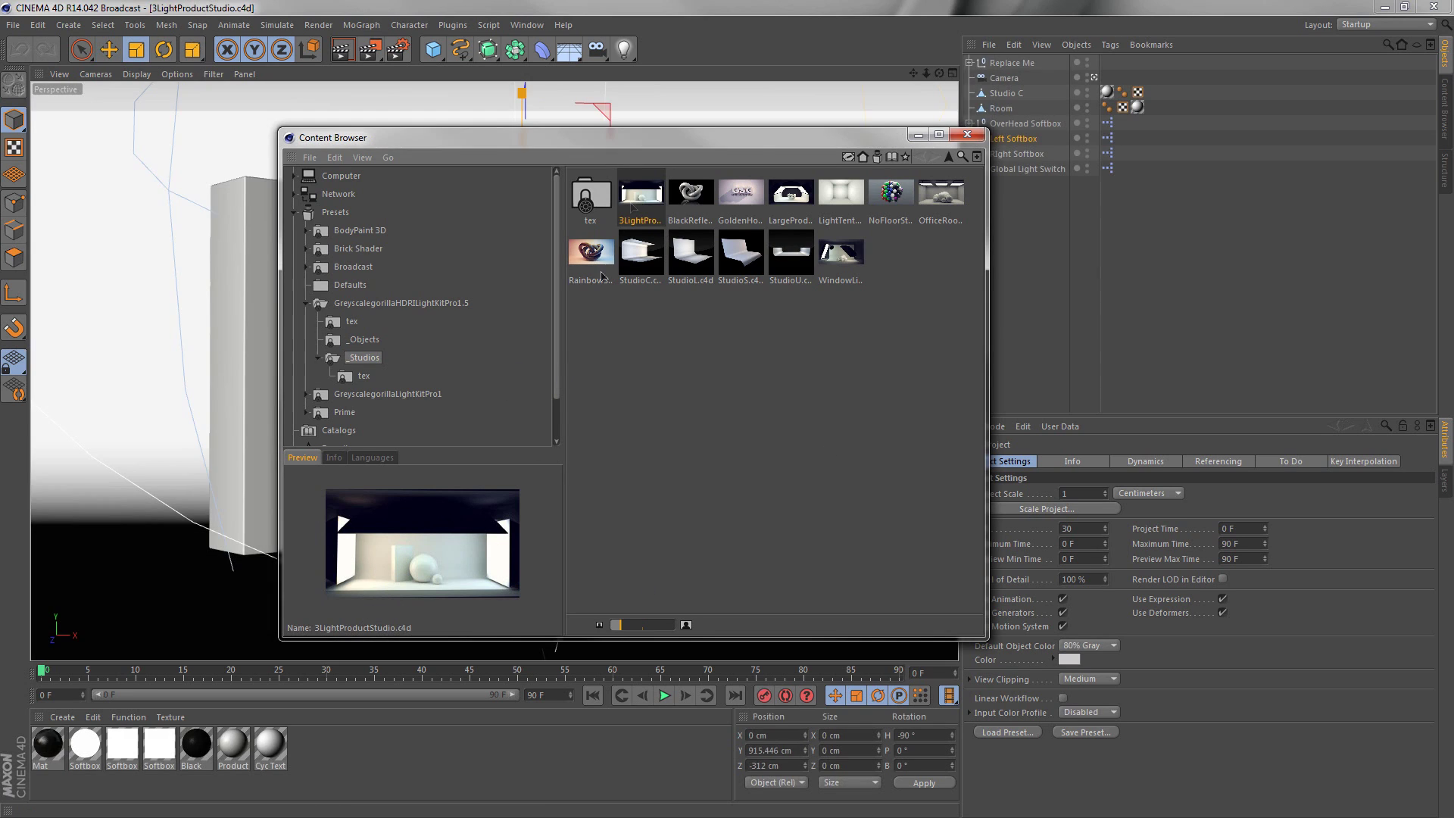
{"action": "left_click", "coordinate": [966, 133]}
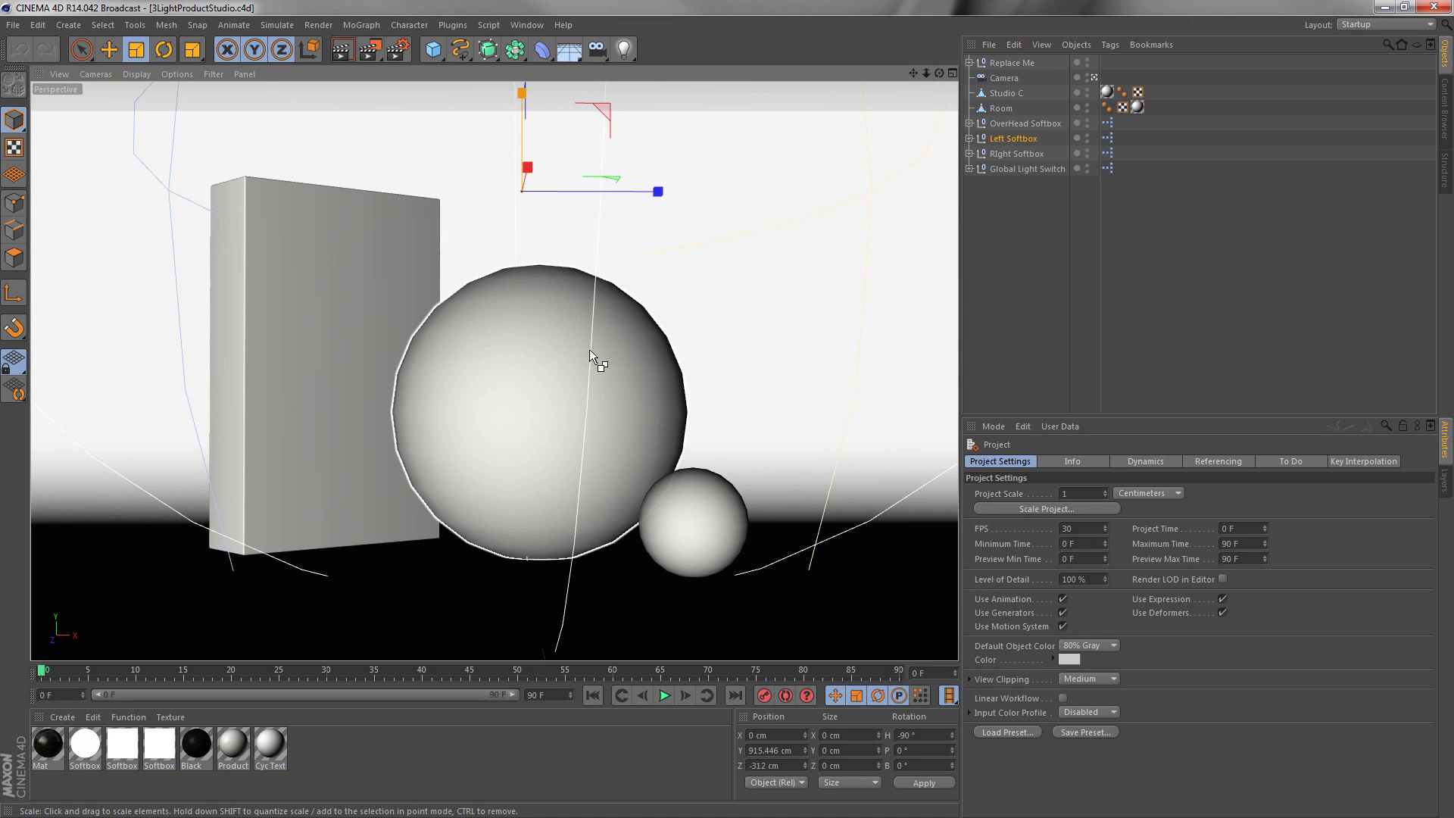
{"action": "key", "text": "ctrl+r"}
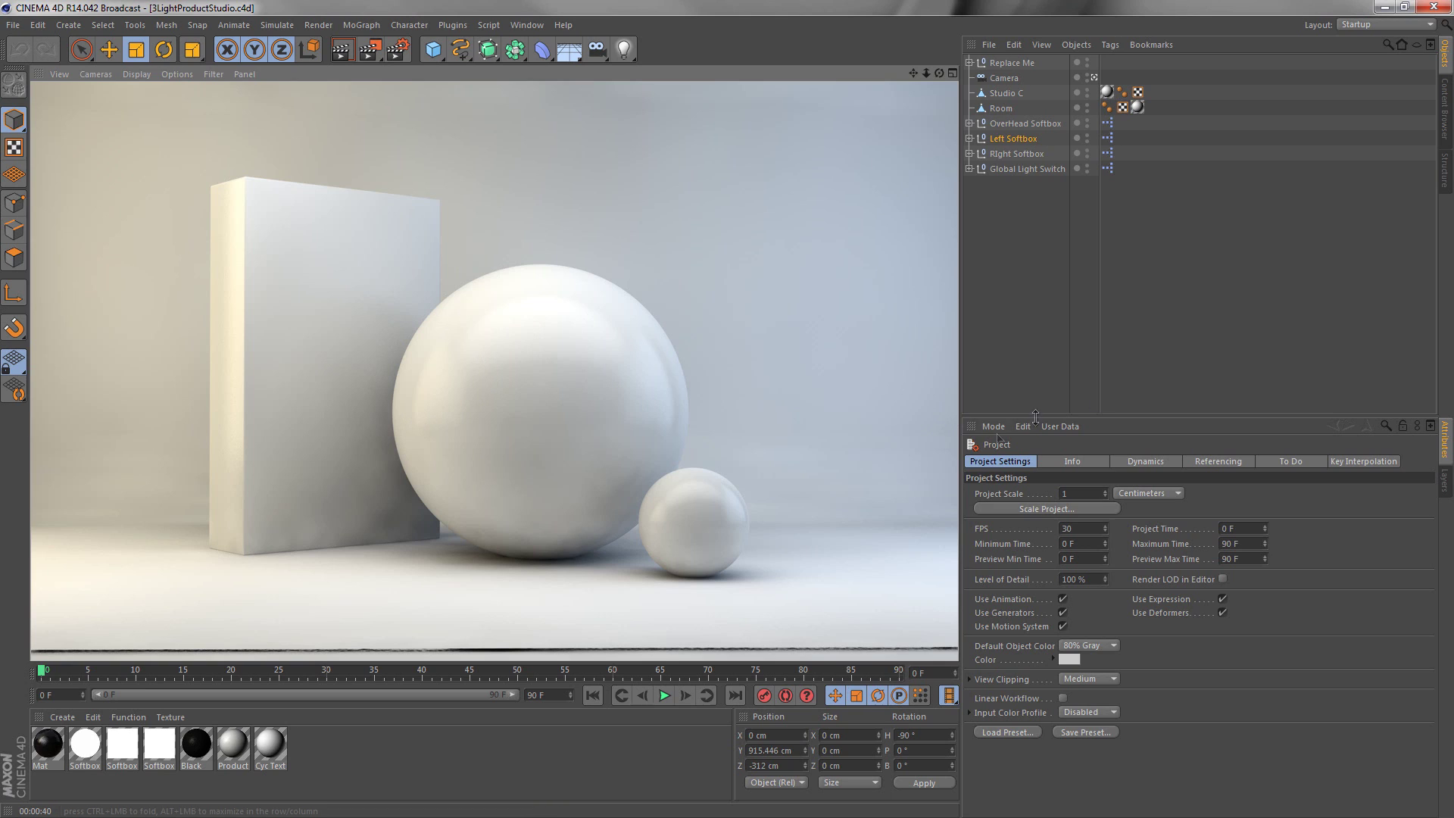
Delete the Replace Me placeholder group and add a sphere primitive in its place
{"action": "left_click", "coordinate": [1013, 64]}
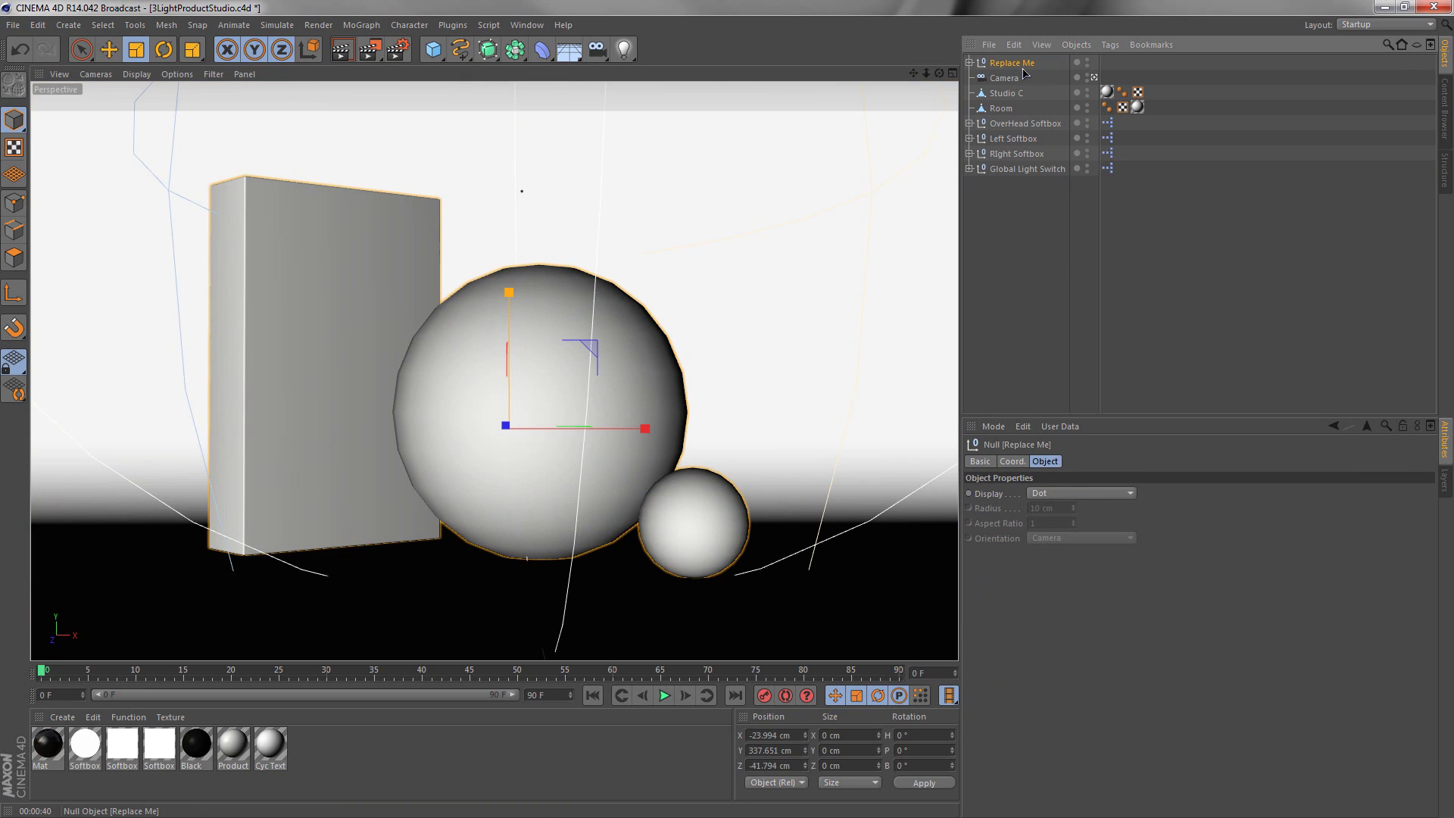
{"action": "key", "text": "Delete"}
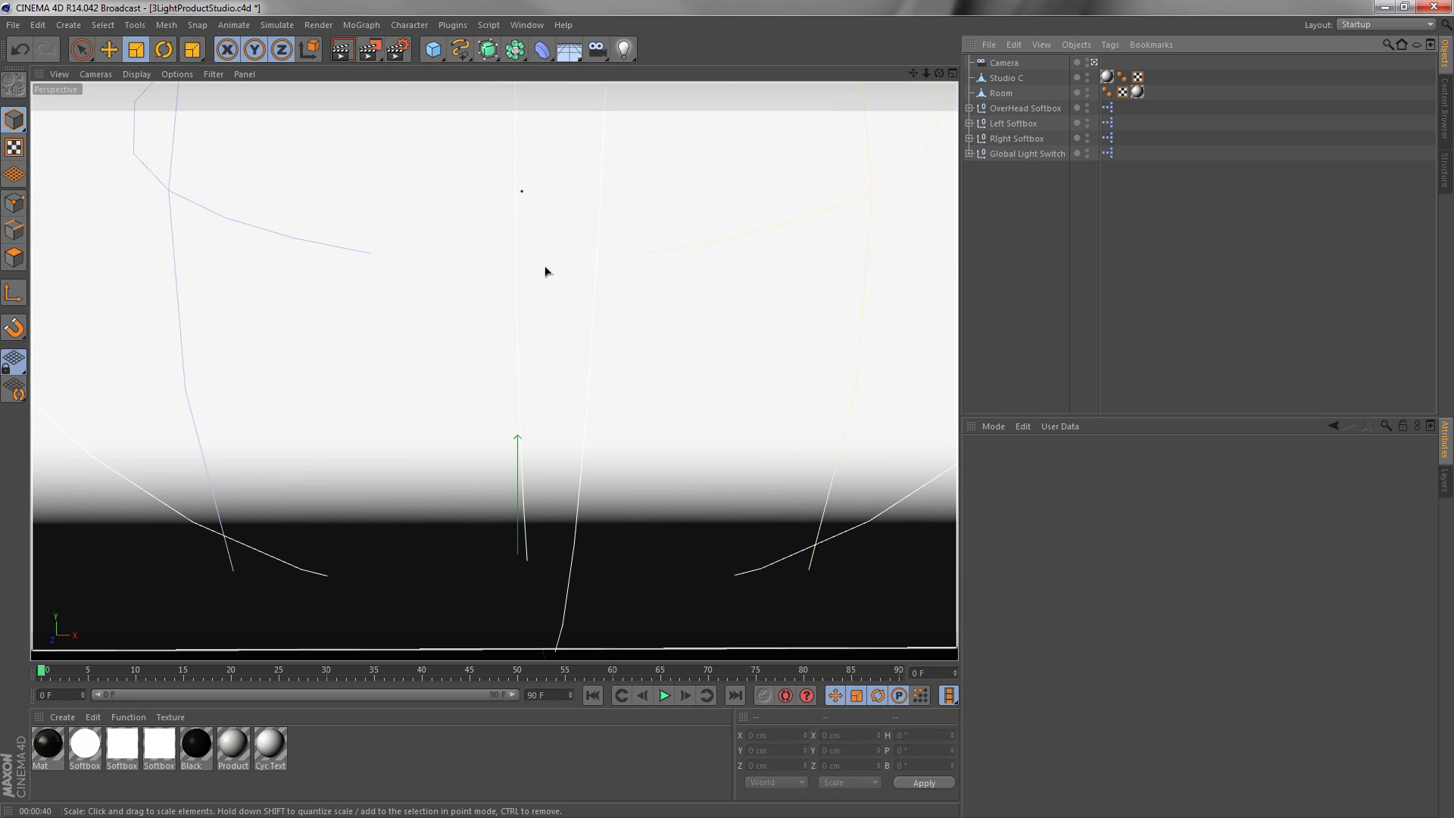
{"action": "left_click", "coordinate": [433, 50]}
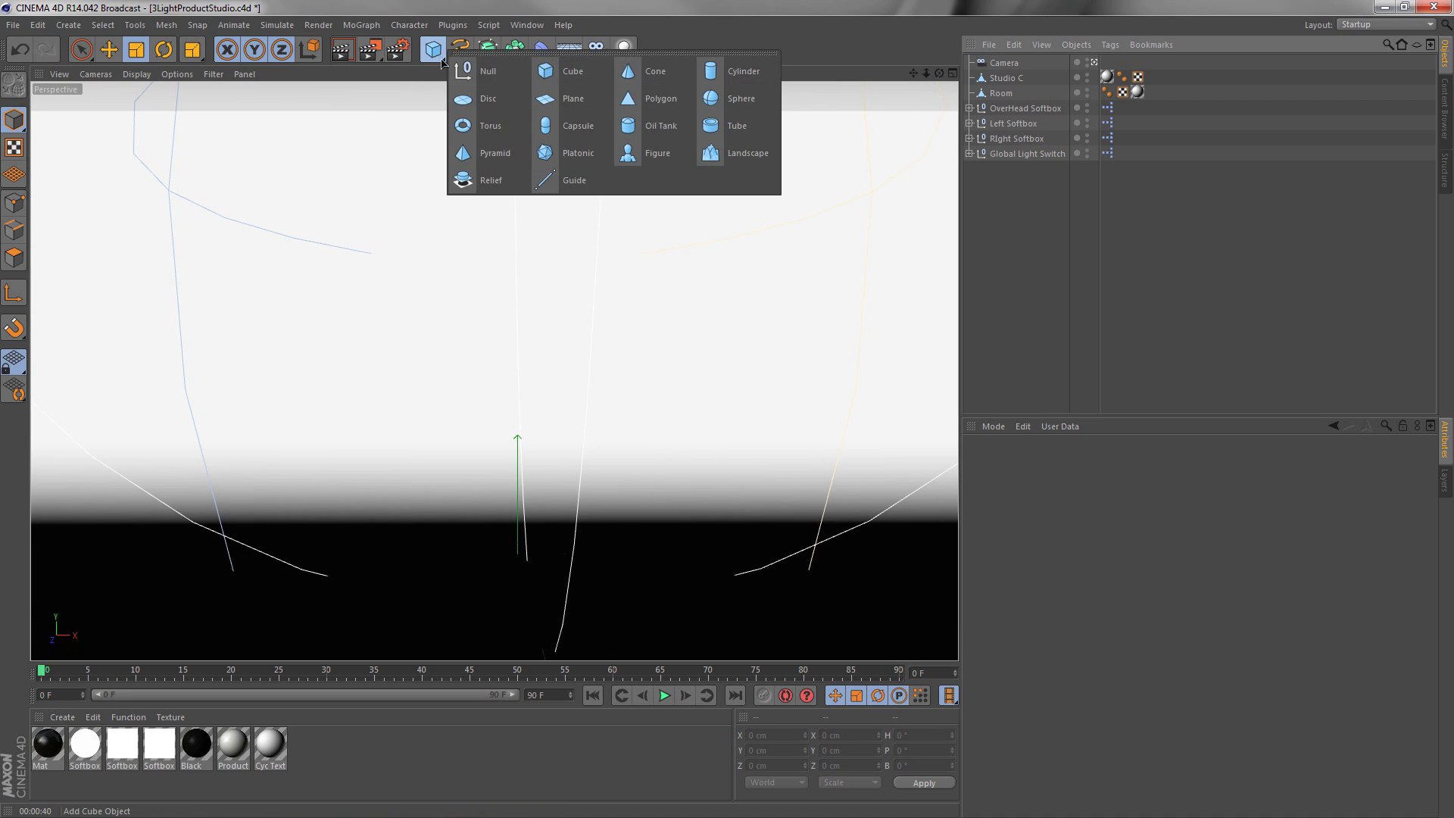
{"action": "left_click", "coordinate": [741, 98]}
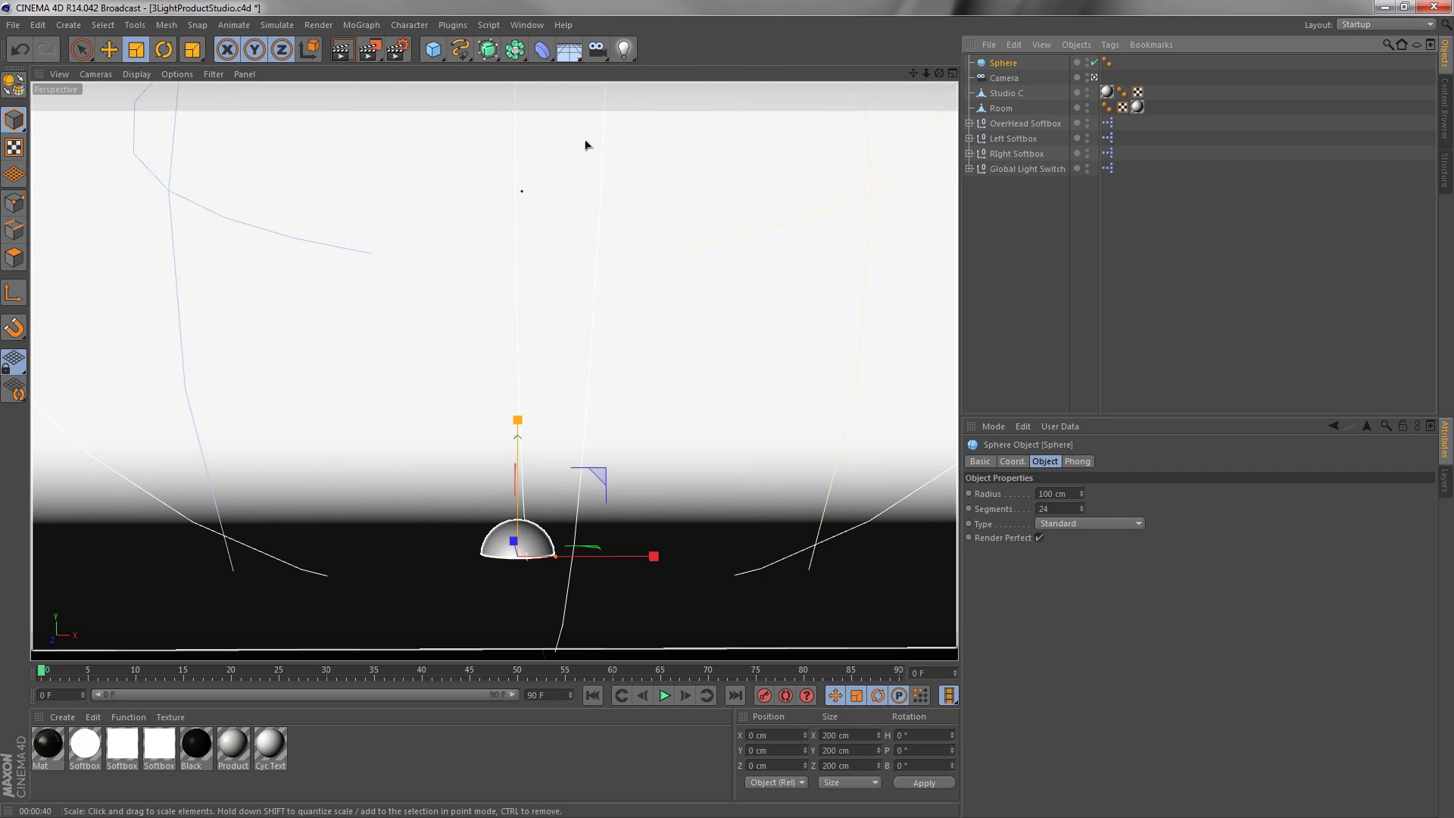
Scale the sphere to a radius of about 403 cm and raise it to about Y 417 cm so it rests on the floor
{"action": "left_click_drag", "start_coordinate": [515, 421], "coordinate": [518, 7]}
{"action": "key", "text": "e"}
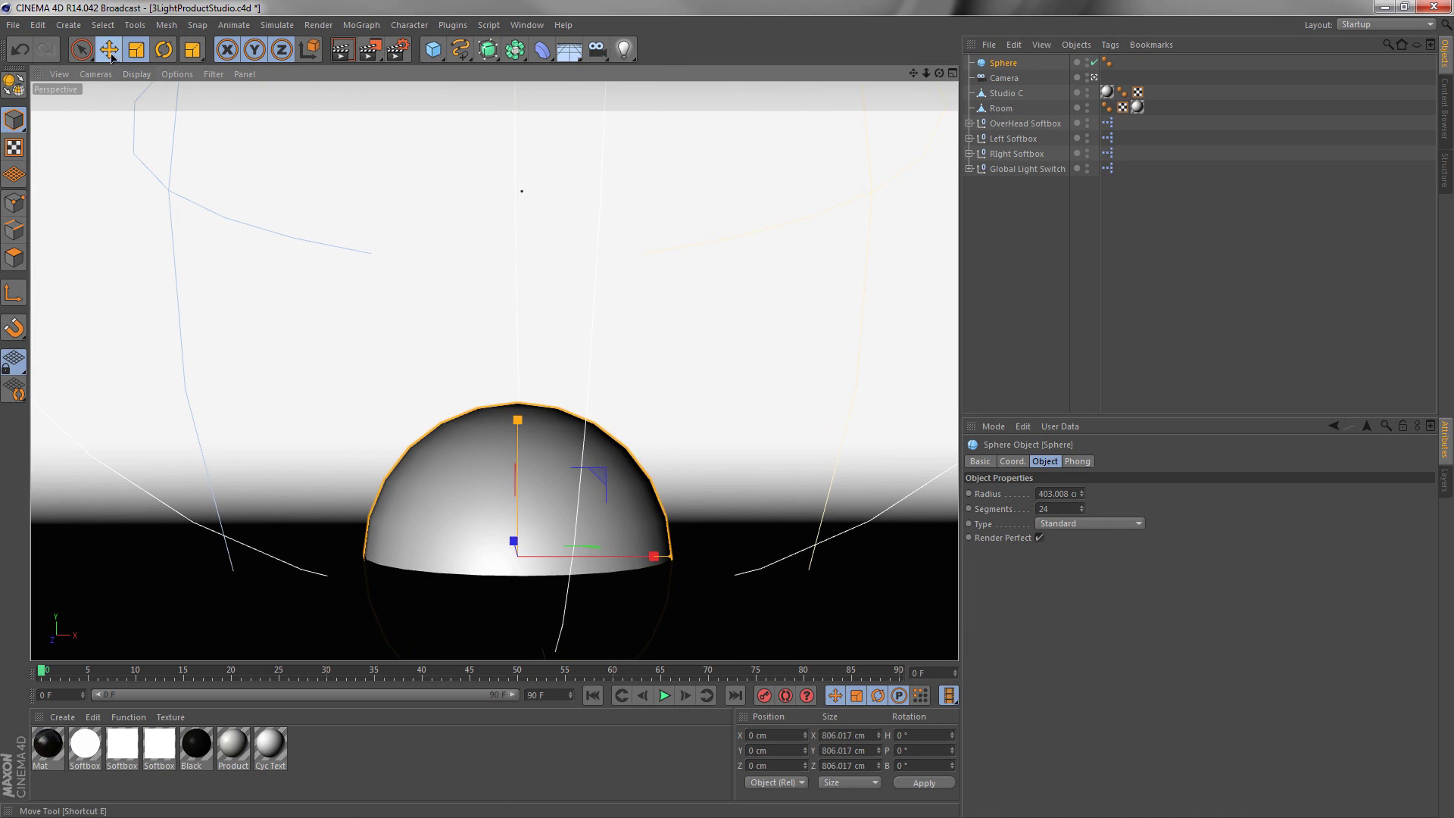
{"action": "left_click_drag", "start_coordinate": [518, 425], "coordinate": [514, 264]}
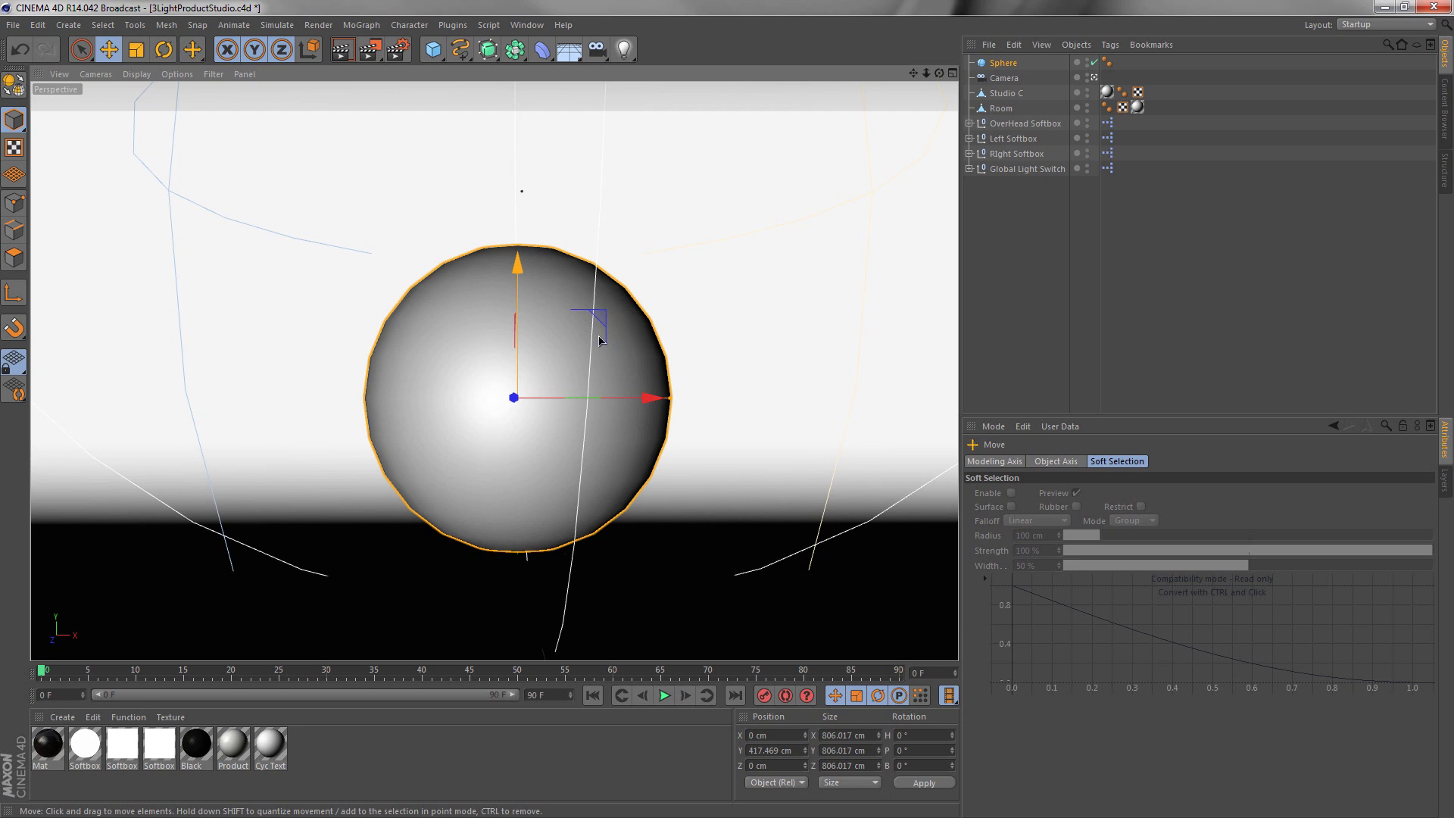
Add a MoGraph Fracture object and make the sphere its child
{"action": "left_click", "coordinate": [361, 25]}
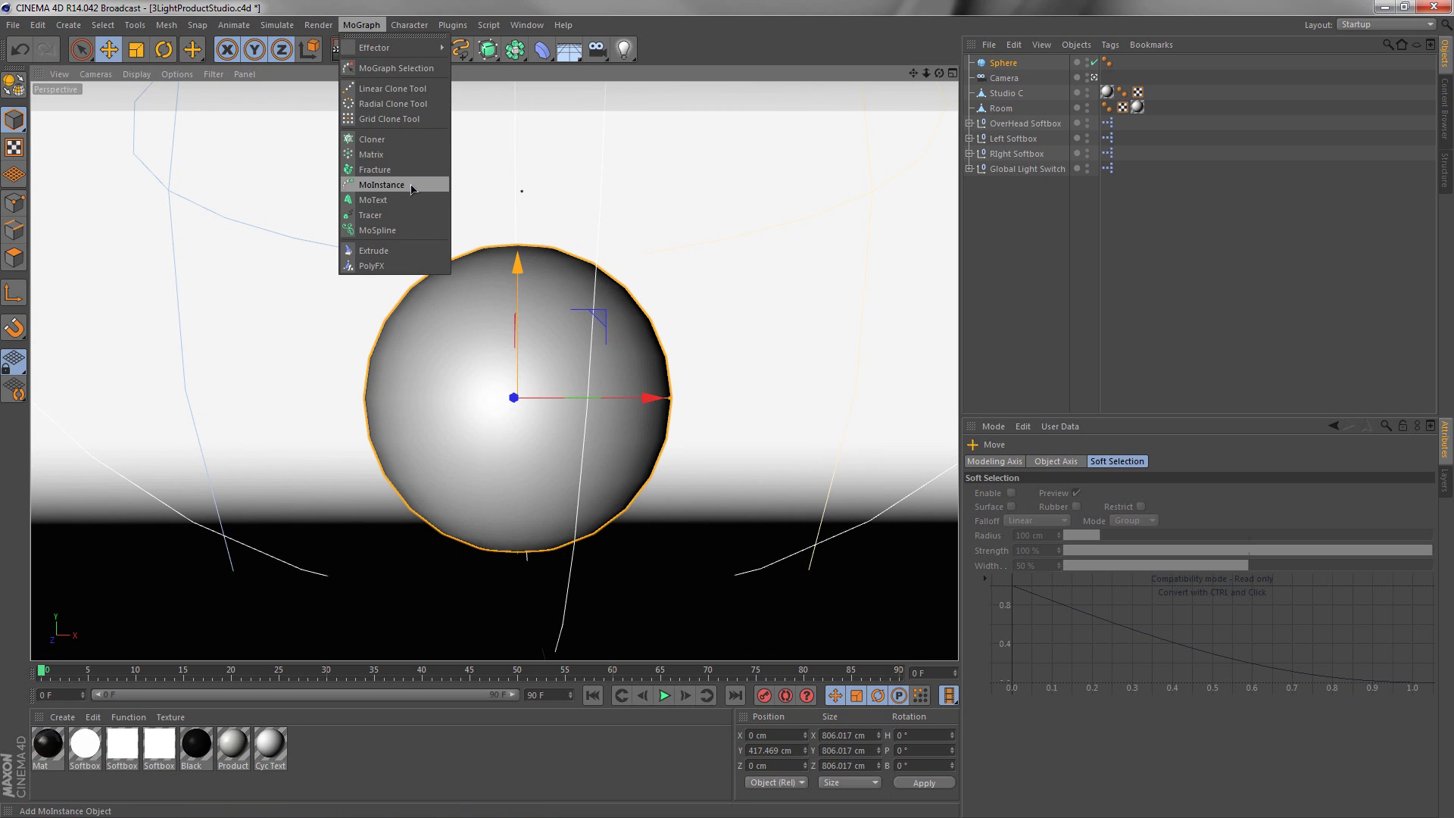
{"action": "left_click", "coordinate": [371, 170]}
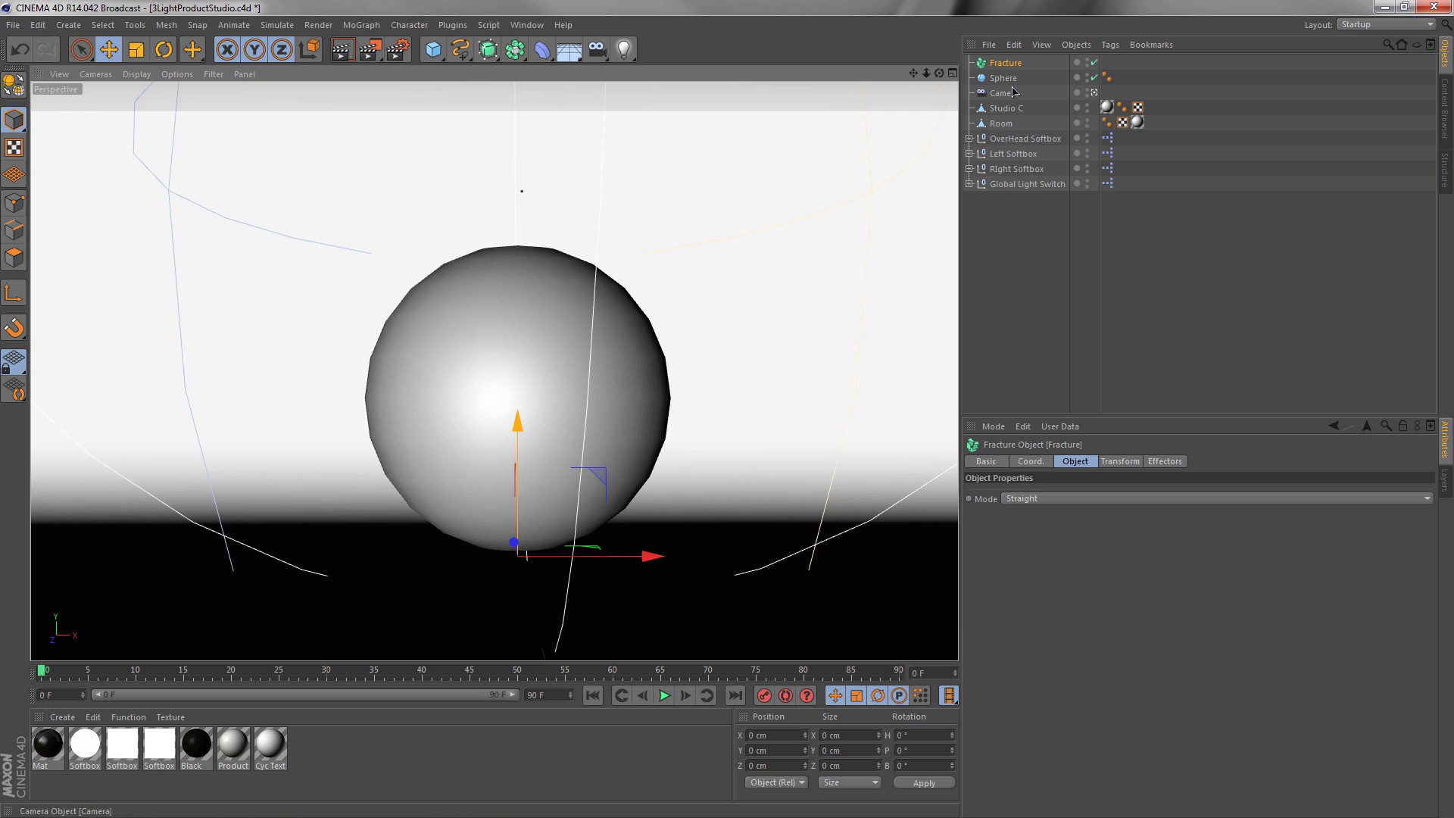
{"action": "left_click_drag", "start_coordinate": [1004, 80], "coordinate": [1005, 65]}
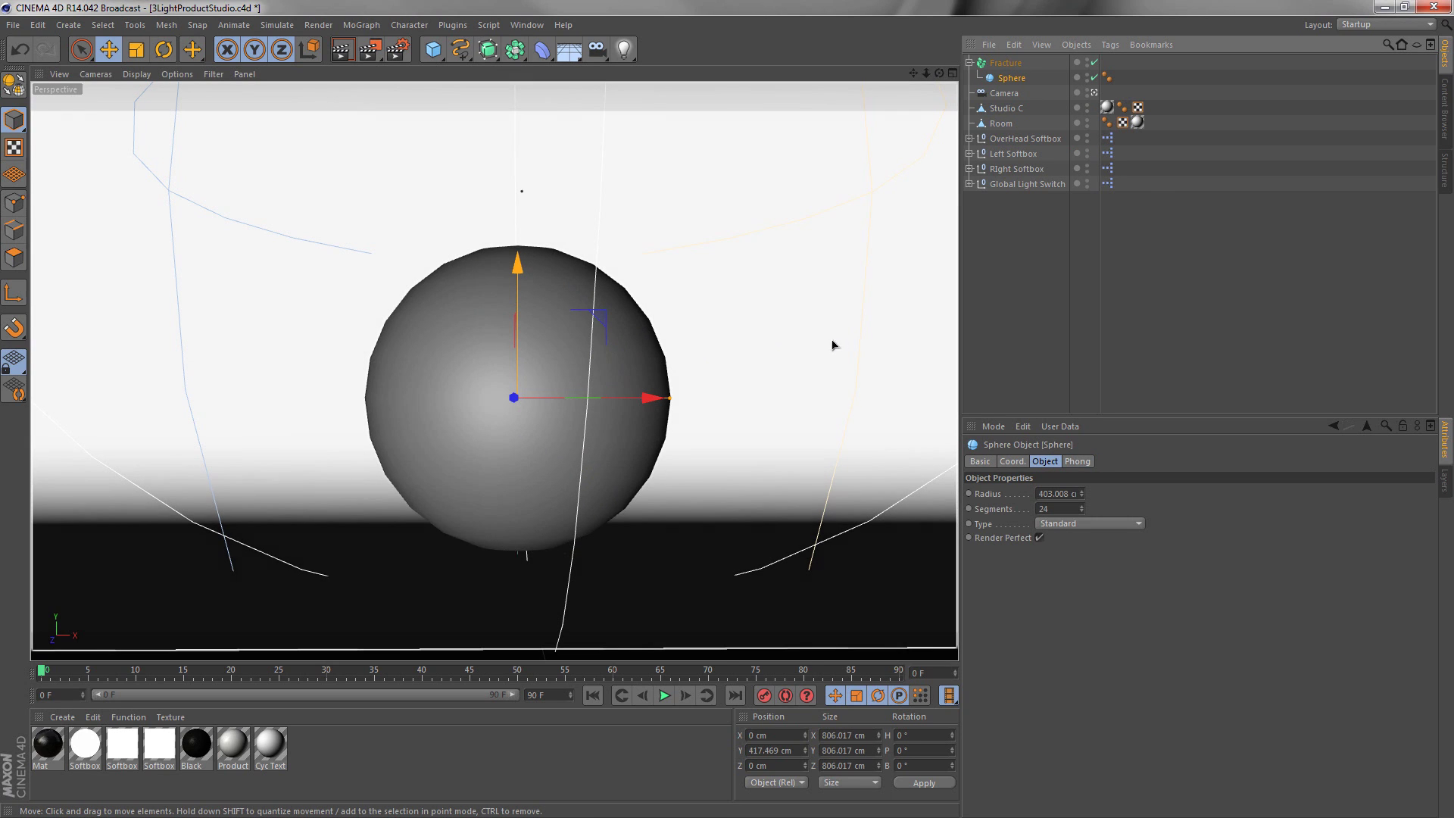
Add an Explosion FX deformer and make it a child of the sphere
{"action": "left_click", "coordinate": [543, 51]}
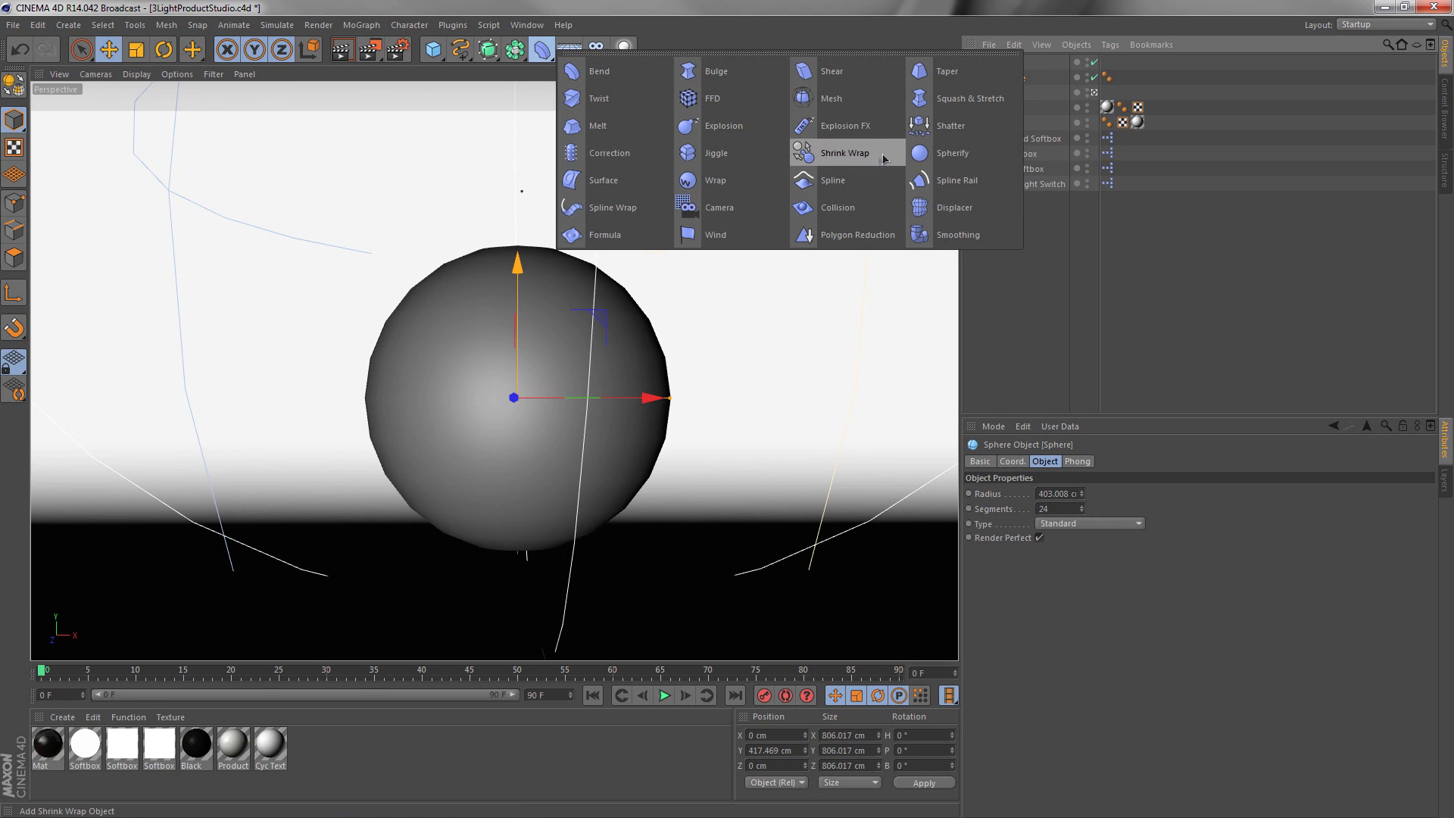
{"action": "left_click", "coordinate": [848, 129]}
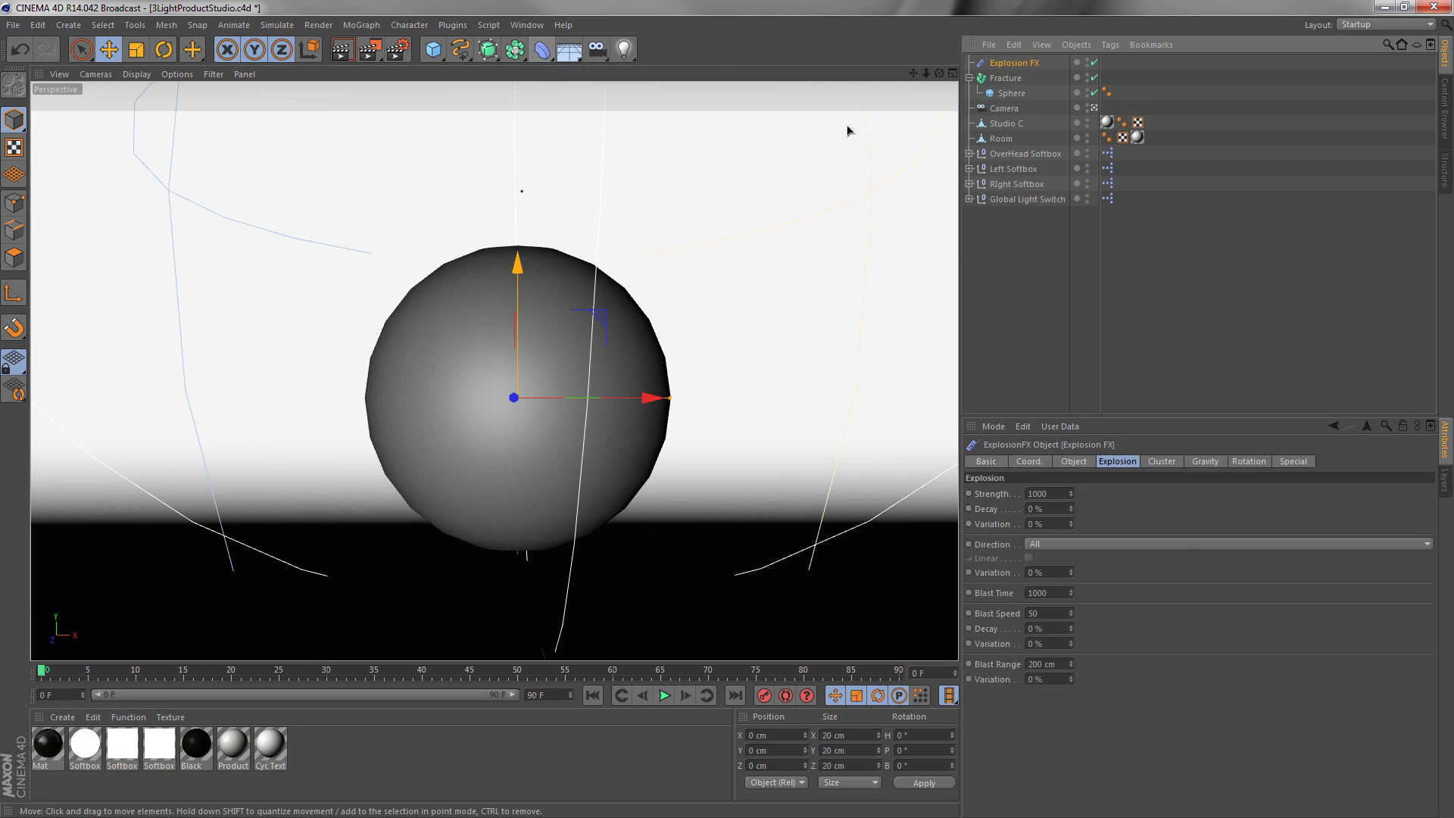
{"action": "left_click_drag", "start_coordinate": [1016, 66], "coordinate": [1021, 94]}
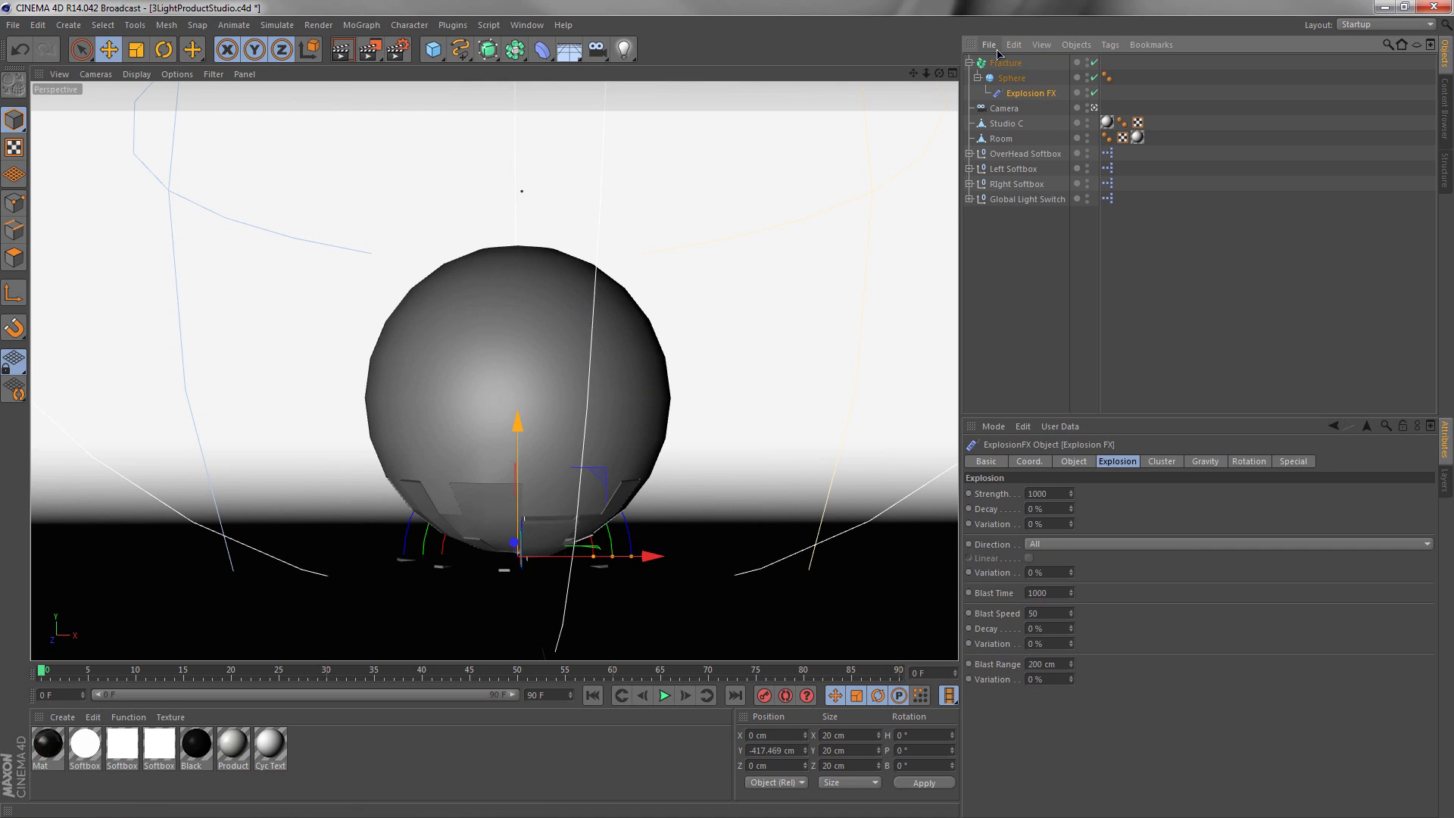
Raise the Explosion FX deformer to about Y 178 cm, near the top of the sphere
{"action": "left_click", "coordinate": [1012, 78]}
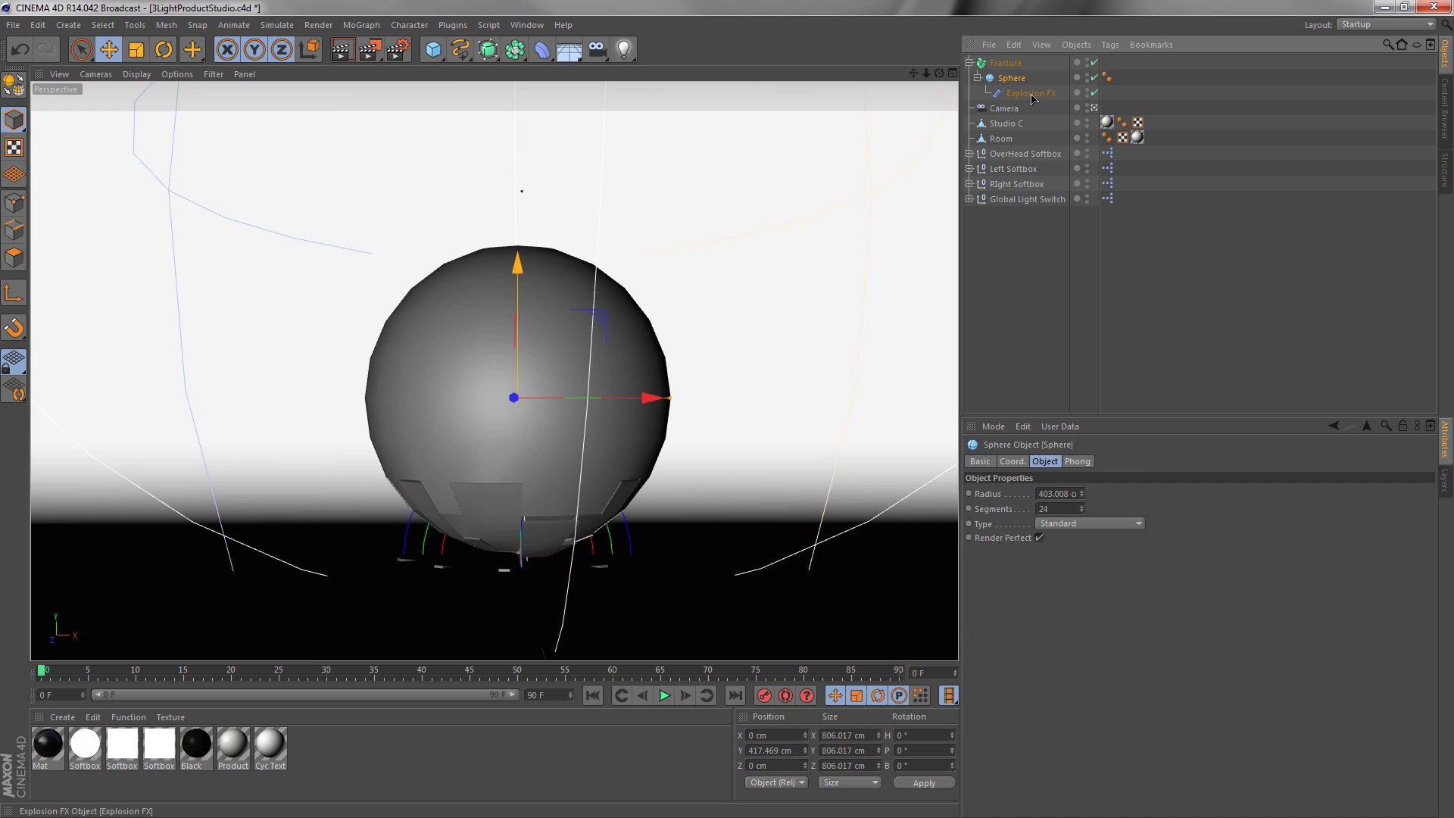
{"action": "left_click", "coordinate": [1031, 94]}
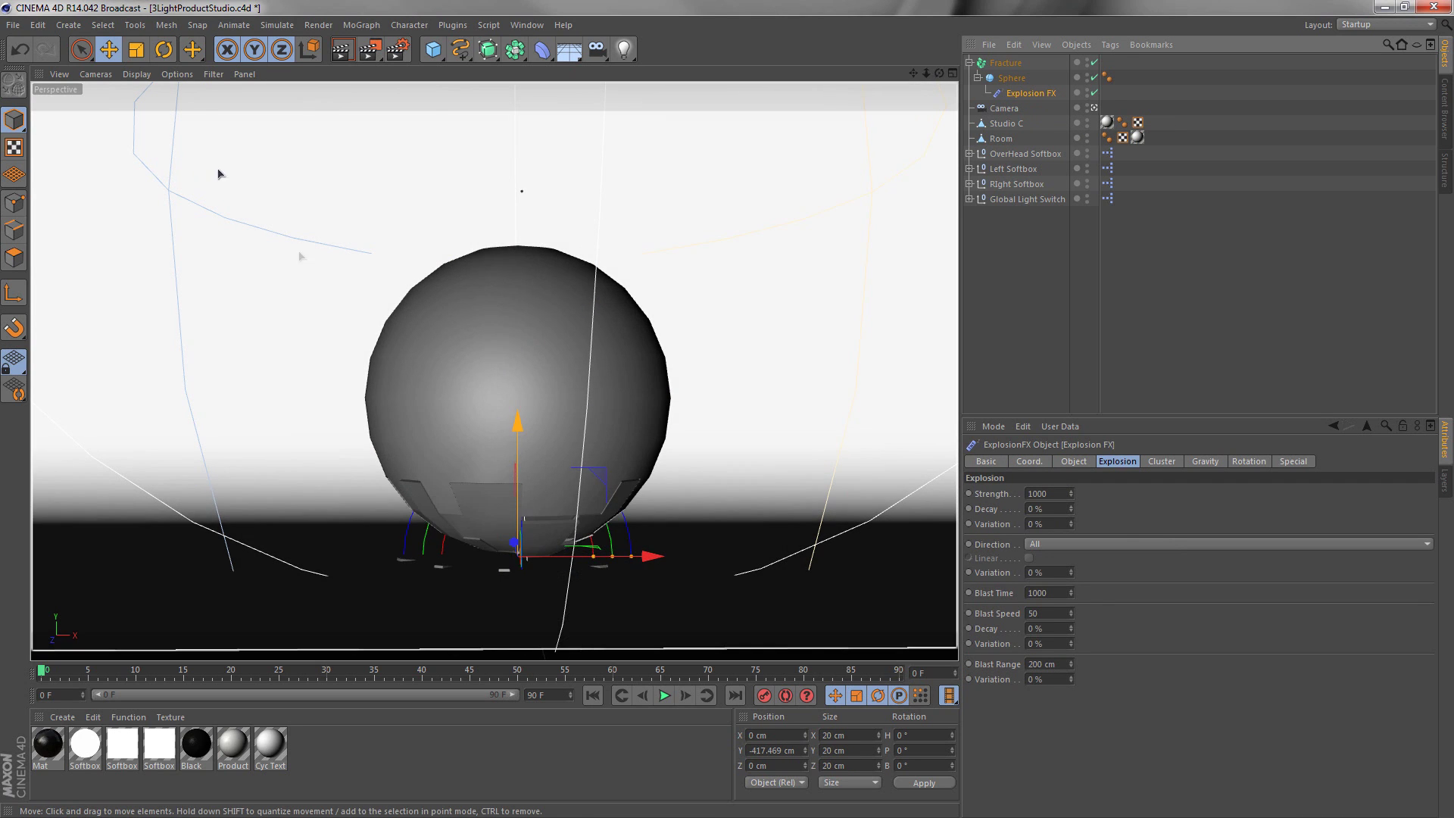
{"action": "left_click_drag", "start_coordinate": [515, 428], "coordinate": [556, 203]}
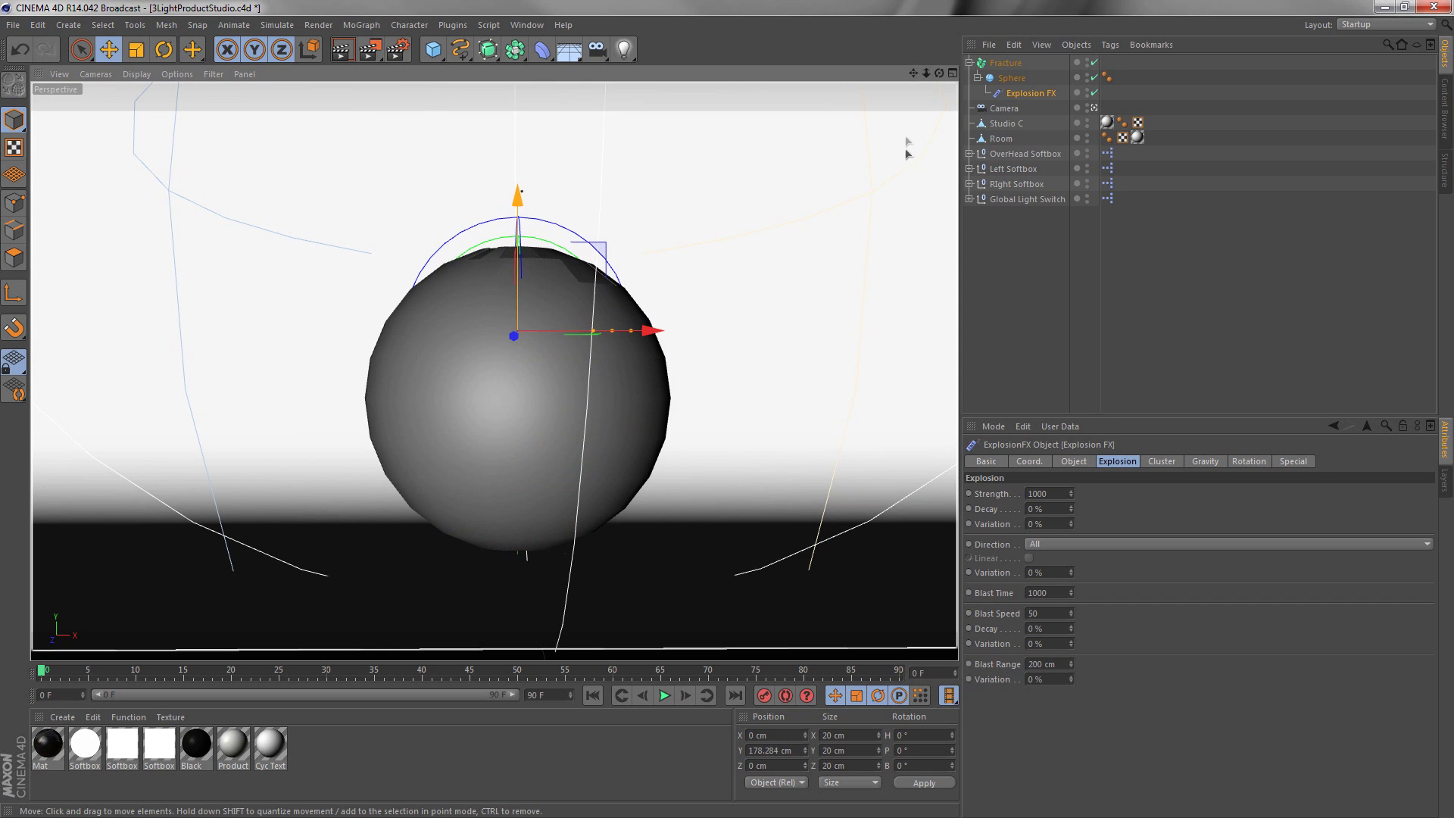
Shift the Explosion FX deformer towards the sphere's upper front surface, at about X -156, Y 182, Z -94 cm
{"action": "left_click_drag", "start_coordinate": [939, 73], "coordinate": [1008, 94]}
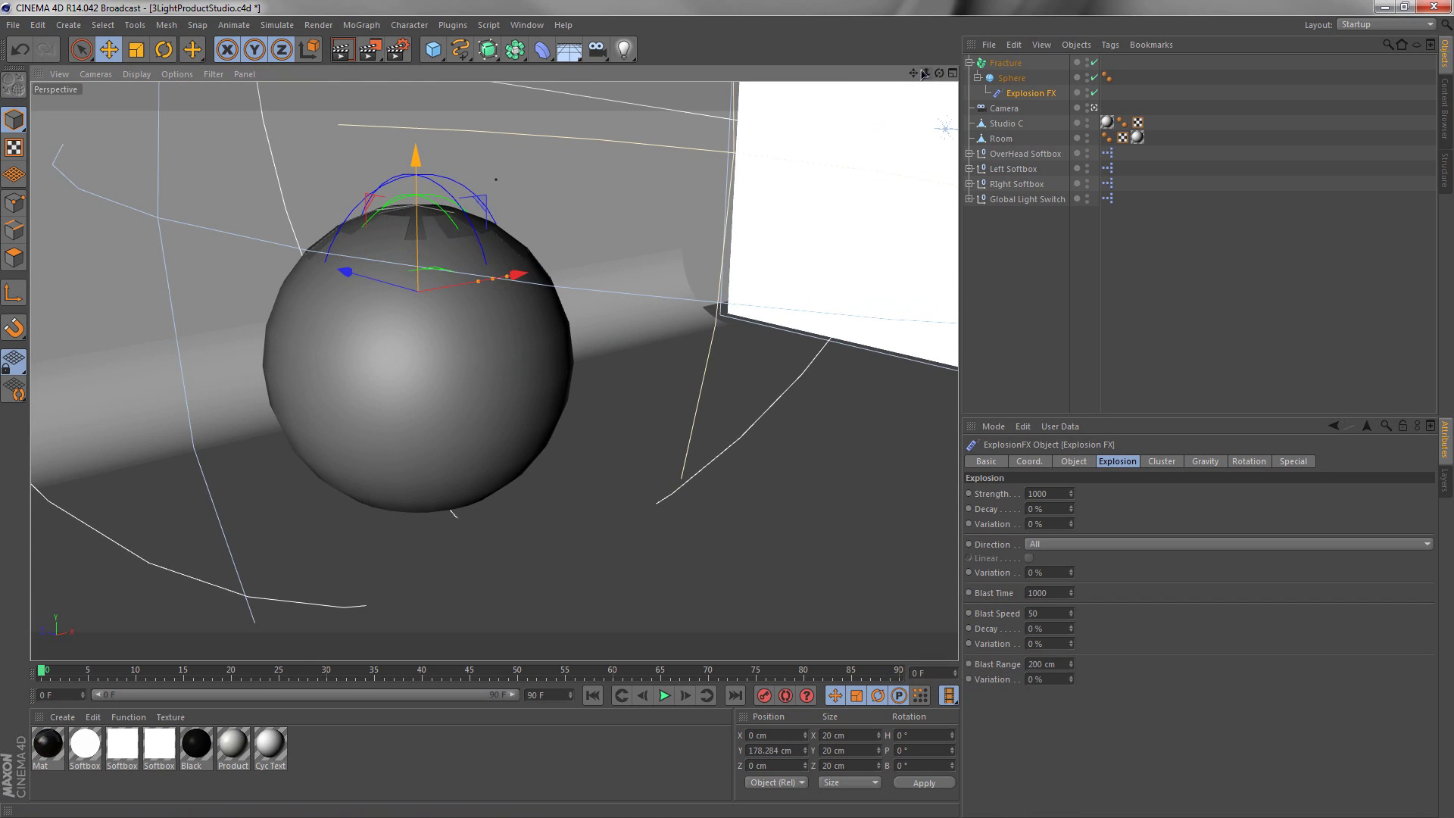
{"action": "left_click_drag", "start_coordinate": [914, 72], "coordinate": [903, 77]}
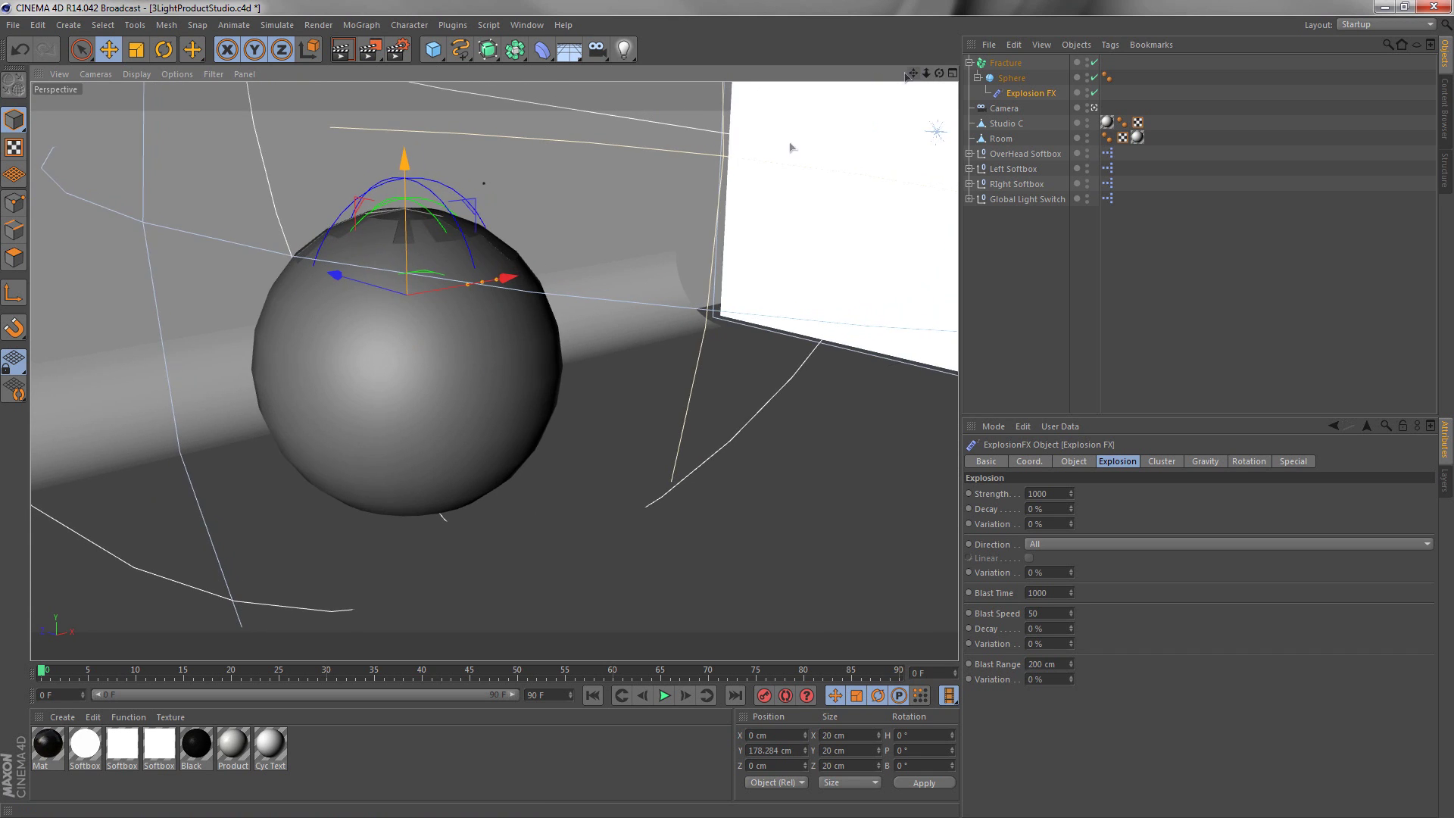
{"action": "left_click_drag", "start_coordinate": [509, 280], "coordinate": [471, 285]}
{"action": "left_click_drag", "start_coordinate": [301, 284], "coordinate": [387, 317]}
{"action": "left_click_drag", "start_coordinate": [494, 292], "coordinate": [490, 293]}
{"action": "left_click_drag", "start_coordinate": [927, 75], "coordinate": [874, 104]}
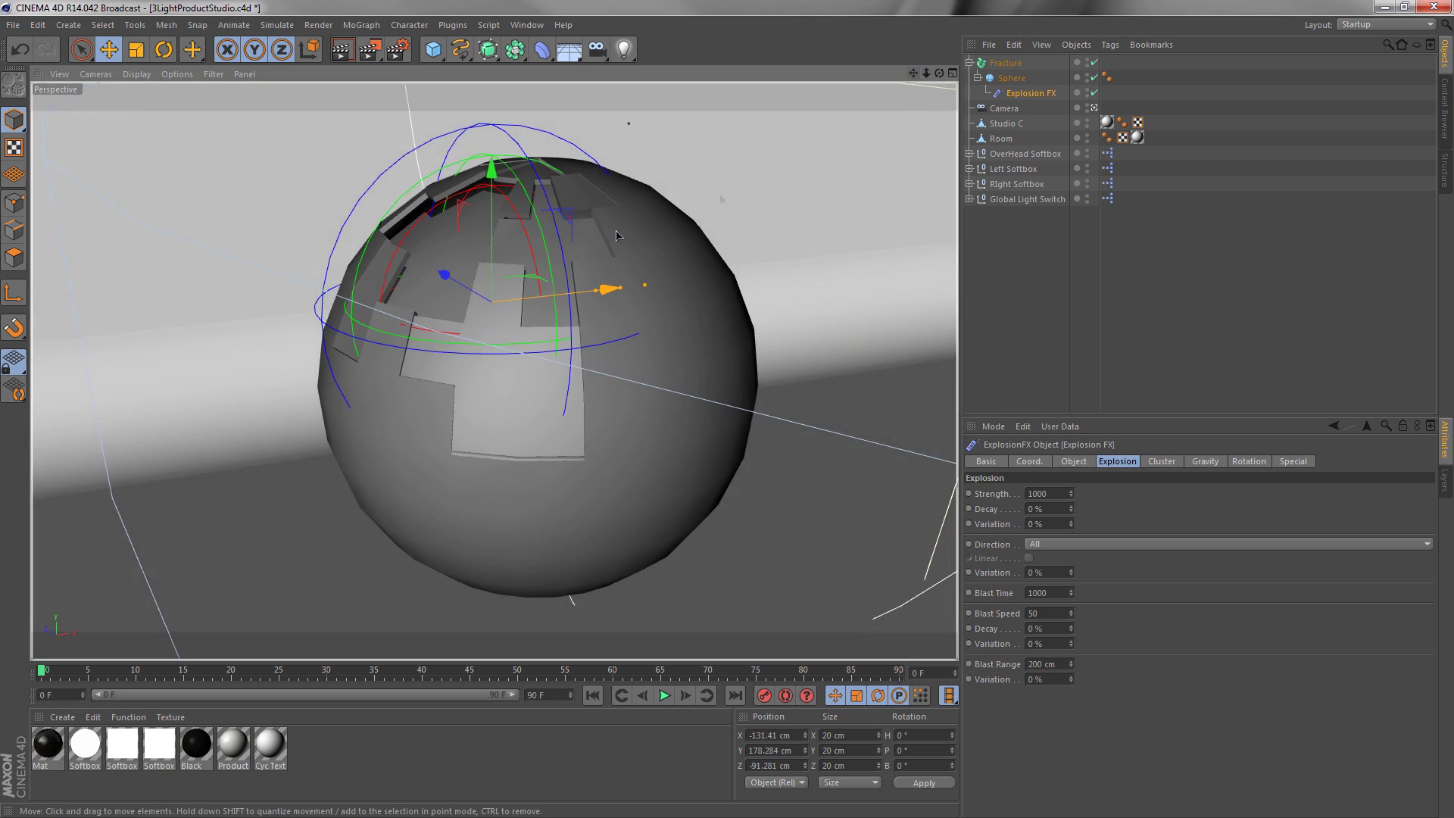
{"action": "mouse_move", "coordinate": [450, 276]}
{"action": "left_mouse_down"}
{"action": "mouse_move", "coordinate": [460, 284]}
{"action": "mouse_move", "coordinate": [450, 277]}
{"action": "left_mouse_up"}
{"action": "left_click_drag", "start_coordinate": [606, 288], "coordinate": [593, 290]}
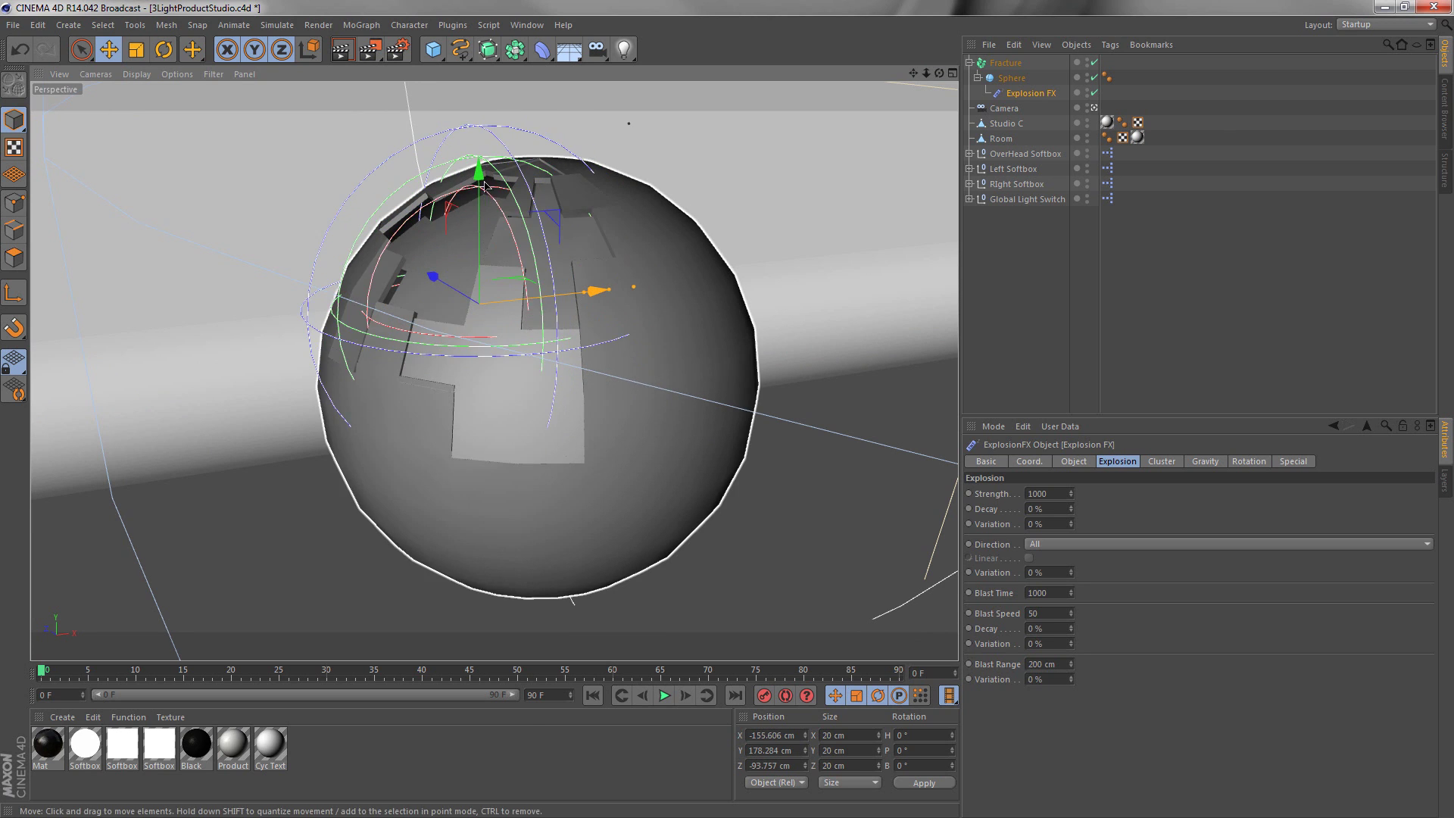
{"action": "left_click_drag", "start_coordinate": [479, 180], "coordinate": [479, 173]}
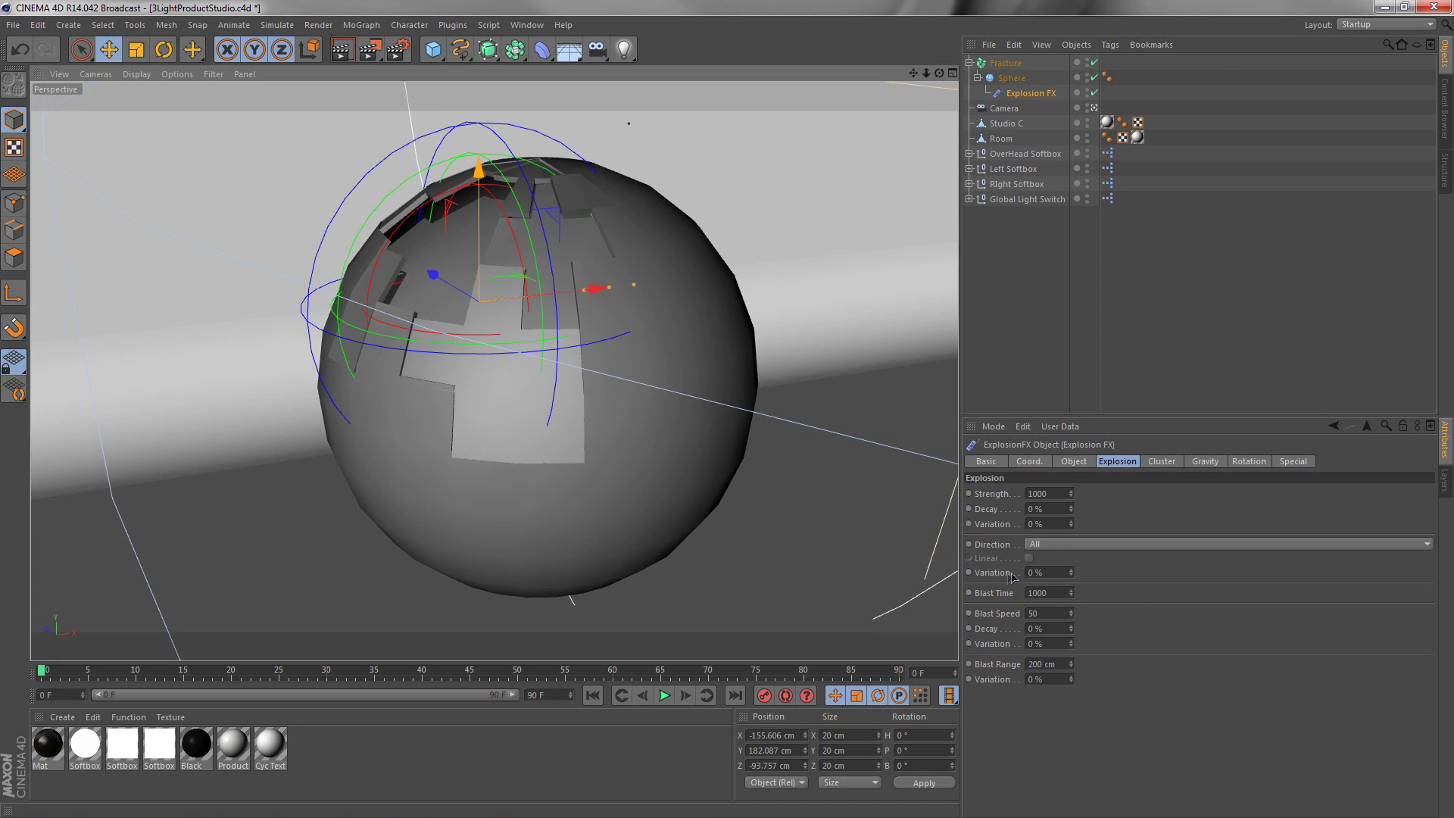
Set the Explosion FX cluster type to Polygons
{"action": "left_click", "coordinate": [1179, 461]}
{"action": "left_click", "coordinate": [1197, 461]}
{"action": "left_click", "coordinate": [1123, 461]}
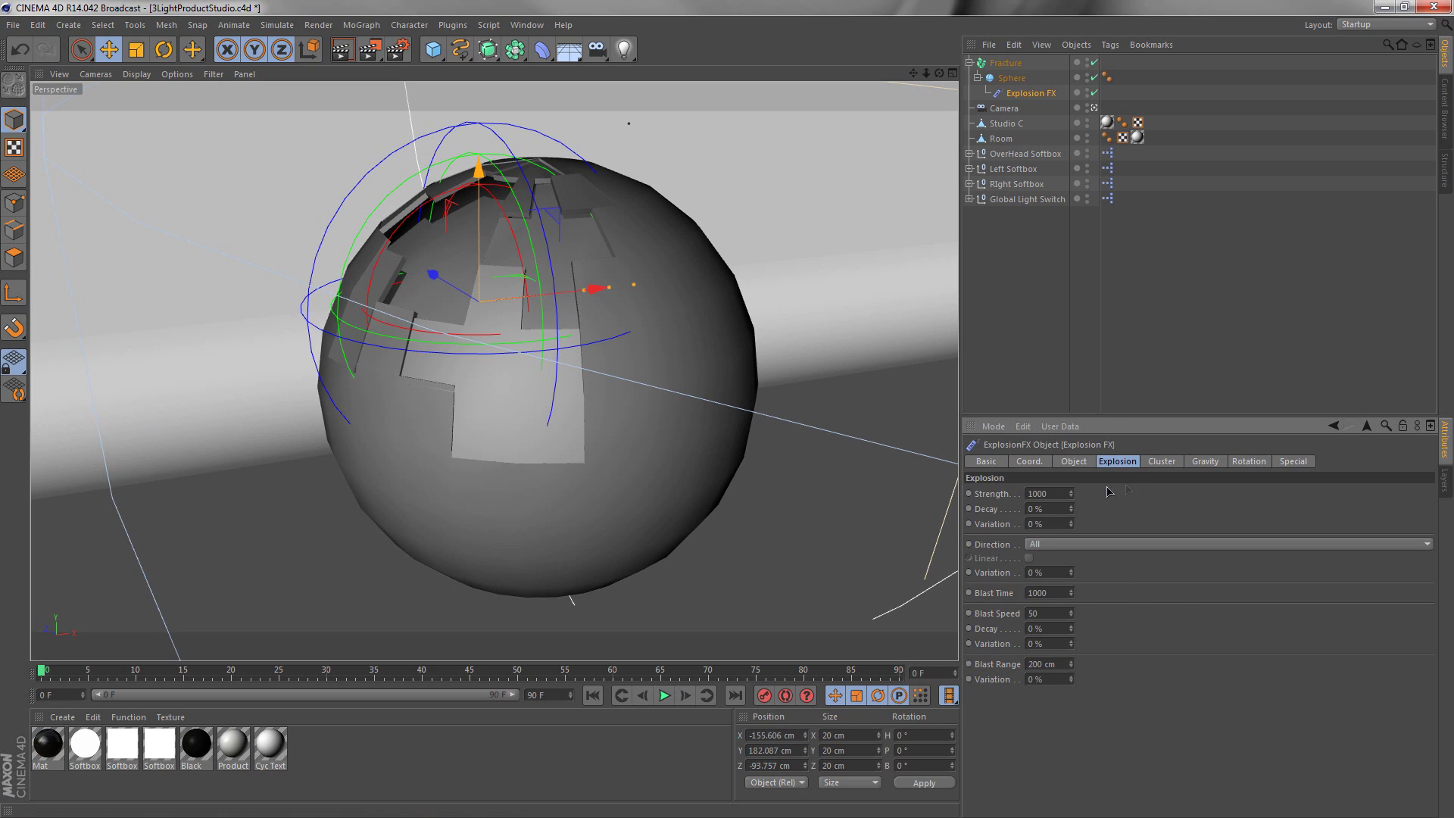
{"action": "left_click", "coordinate": [1156, 461]}
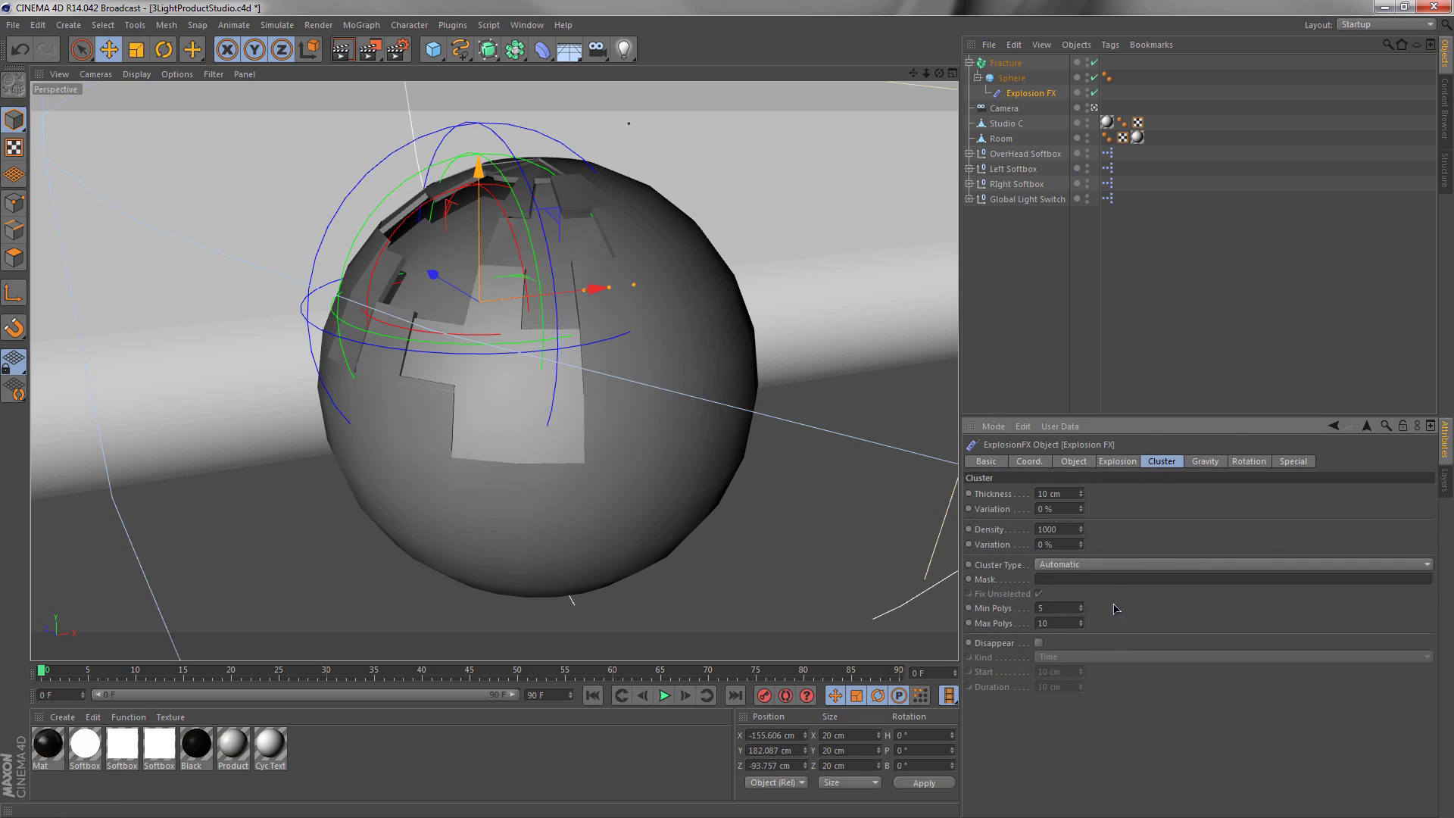
{"action": "left_click", "coordinate": [1079, 565]}
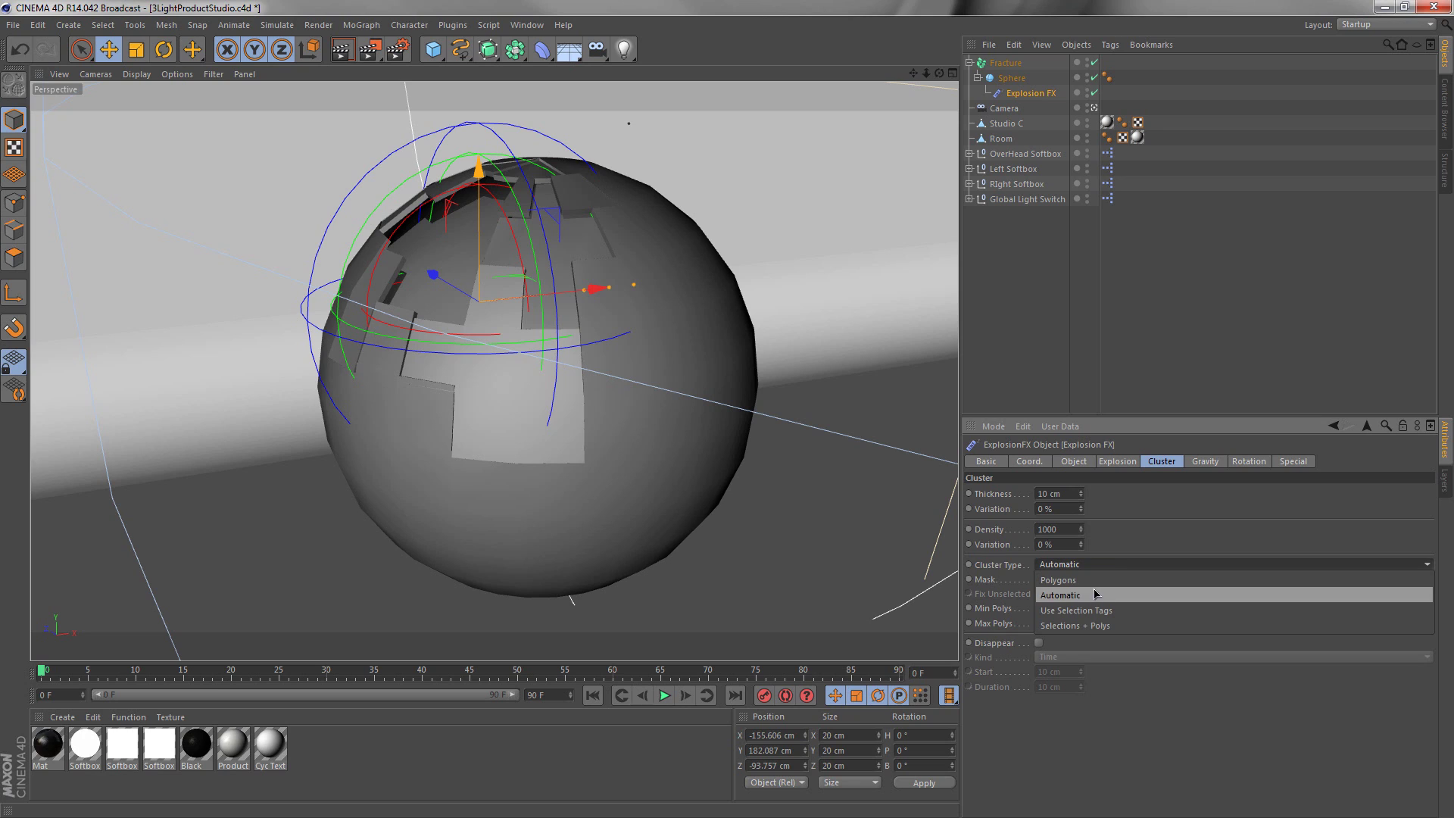
{"action": "left_click", "coordinate": [1112, 580]}
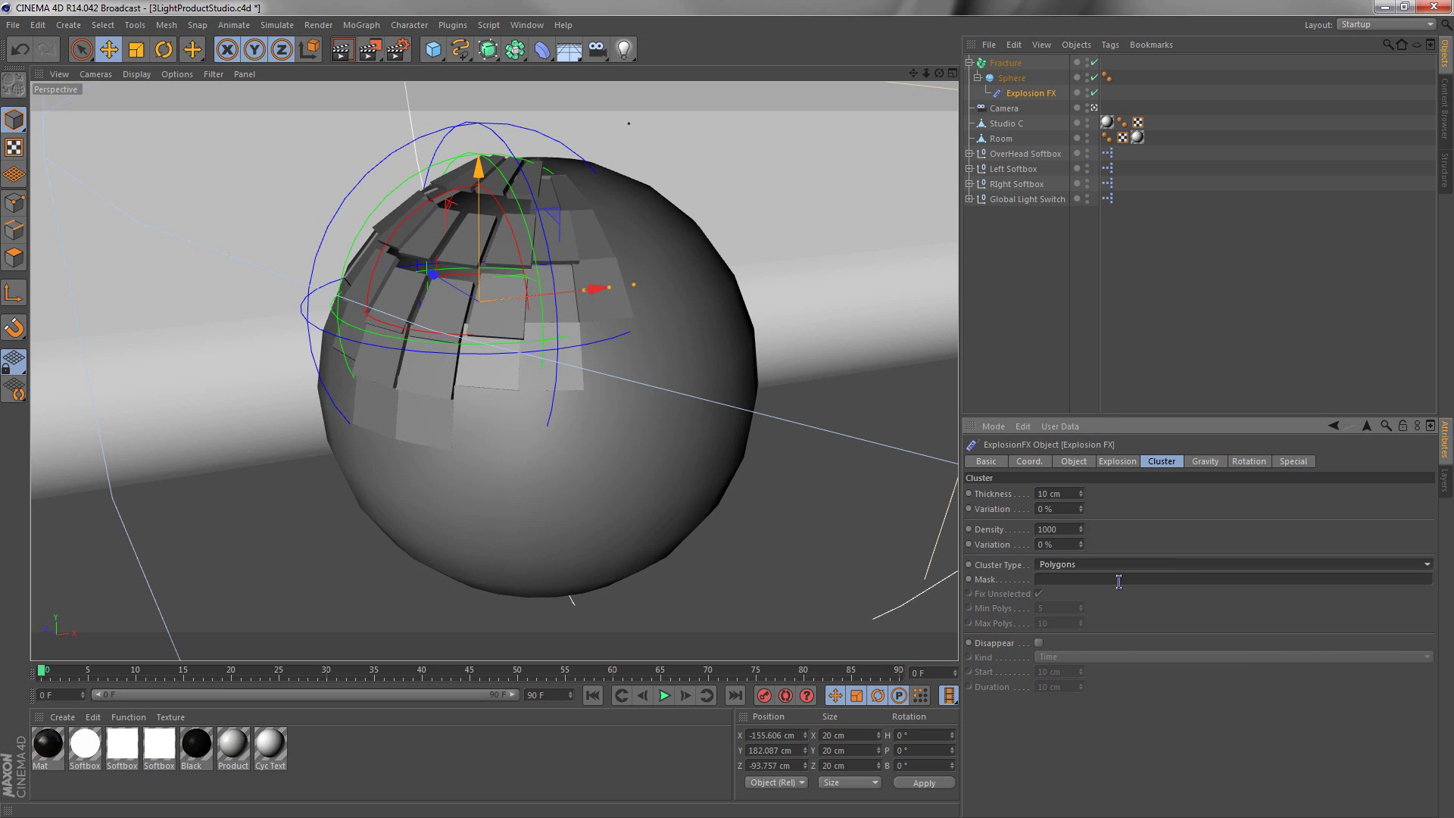
{"action": "left_click", "coordinate": [1118, 461]}
{"action": "left_click", "coordinate": [1074, 462]}
{"action": "left_click", "coordinate": [1167, 462]}
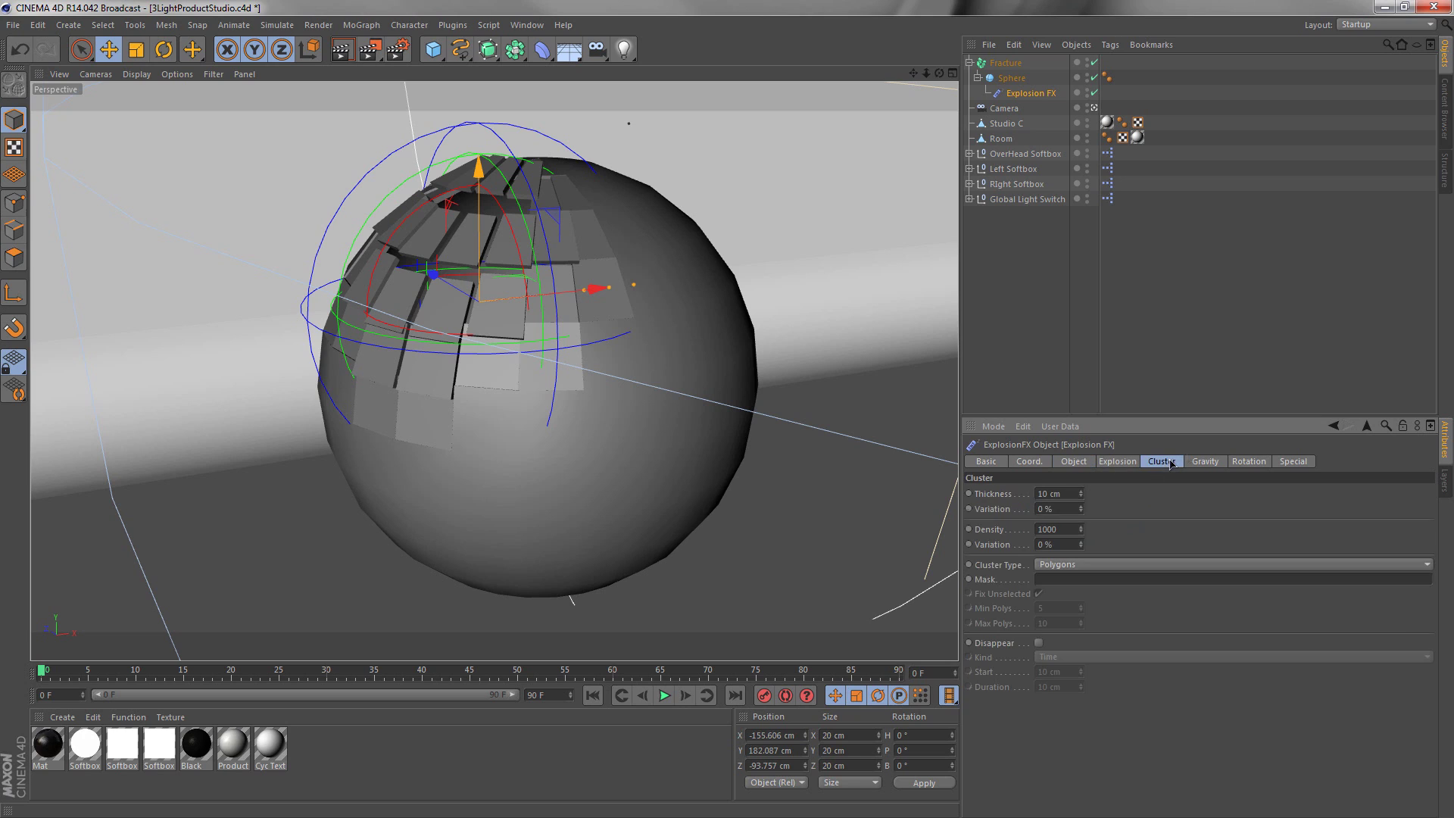
Change the sphere's type to Icosahedron and set its segments to 30
{"action": "left_click", "coordinate": [1012, 78]}
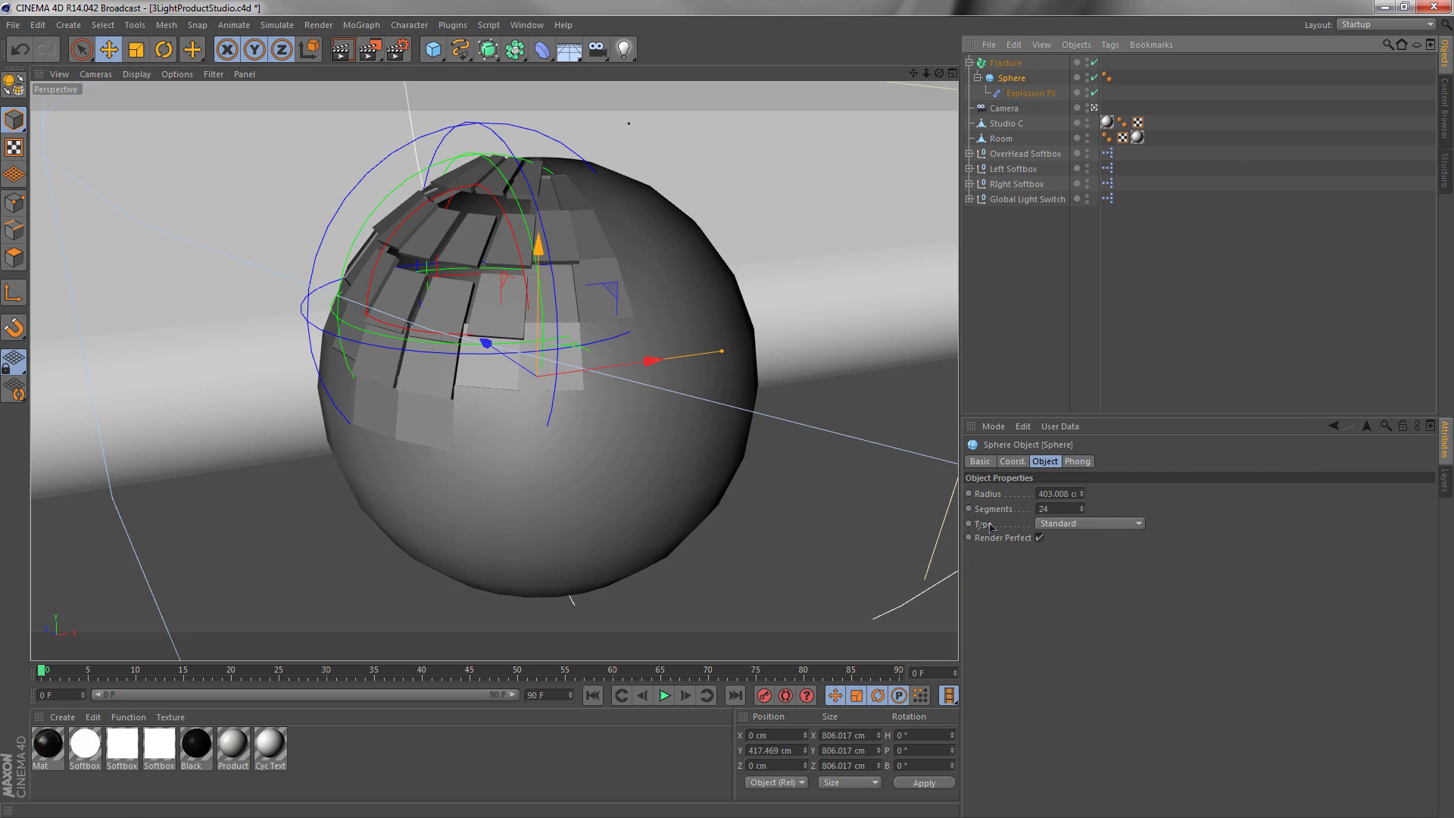
{"action": "left_click", "coordinate": [1087, 525]}
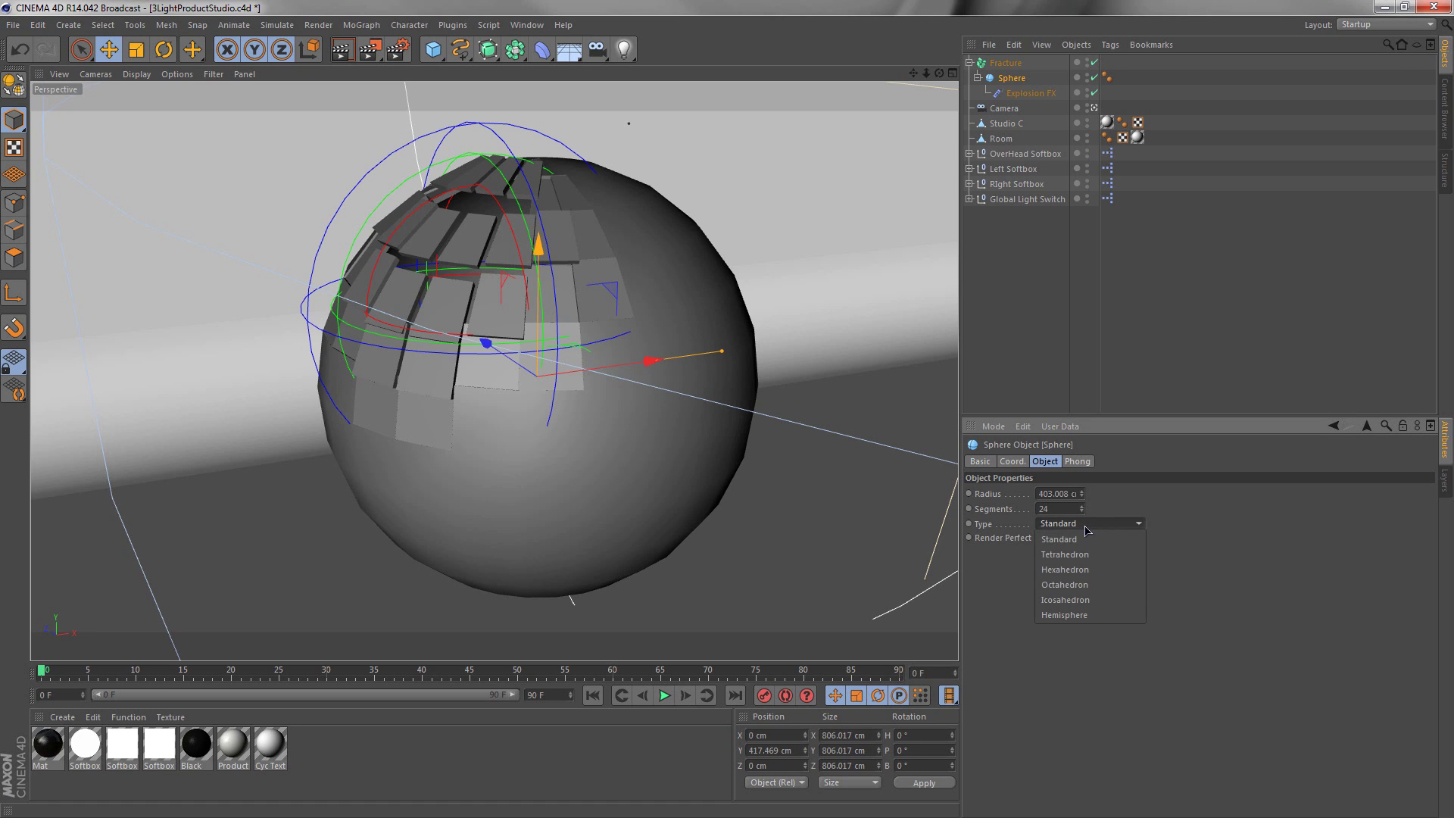
{"action": "left_click", "coordinate": [1094, 599]}
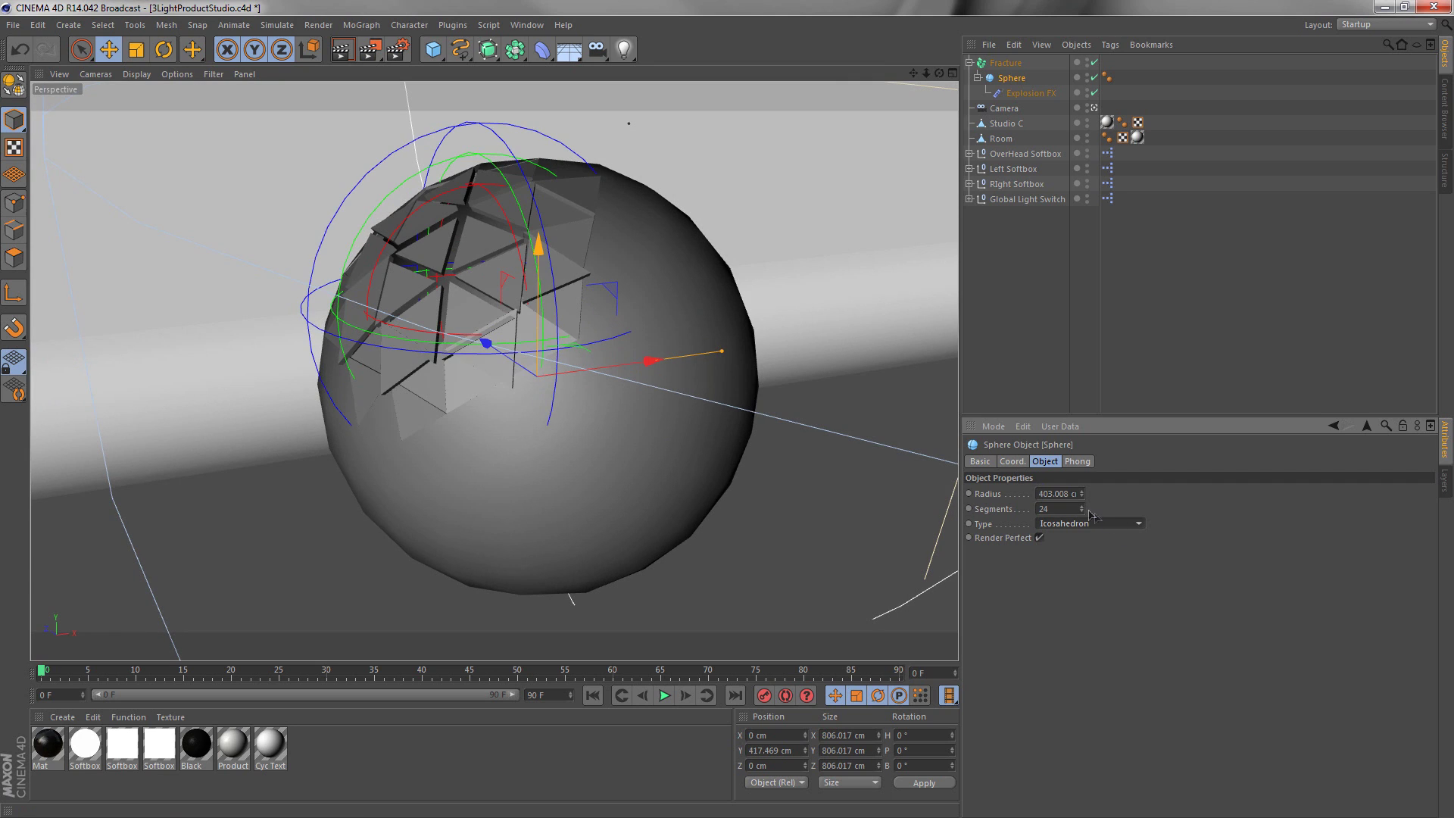
{"action": "left_click_drag", "start_coordinate": [1082, 513], "coordinate": [1090, 494]}
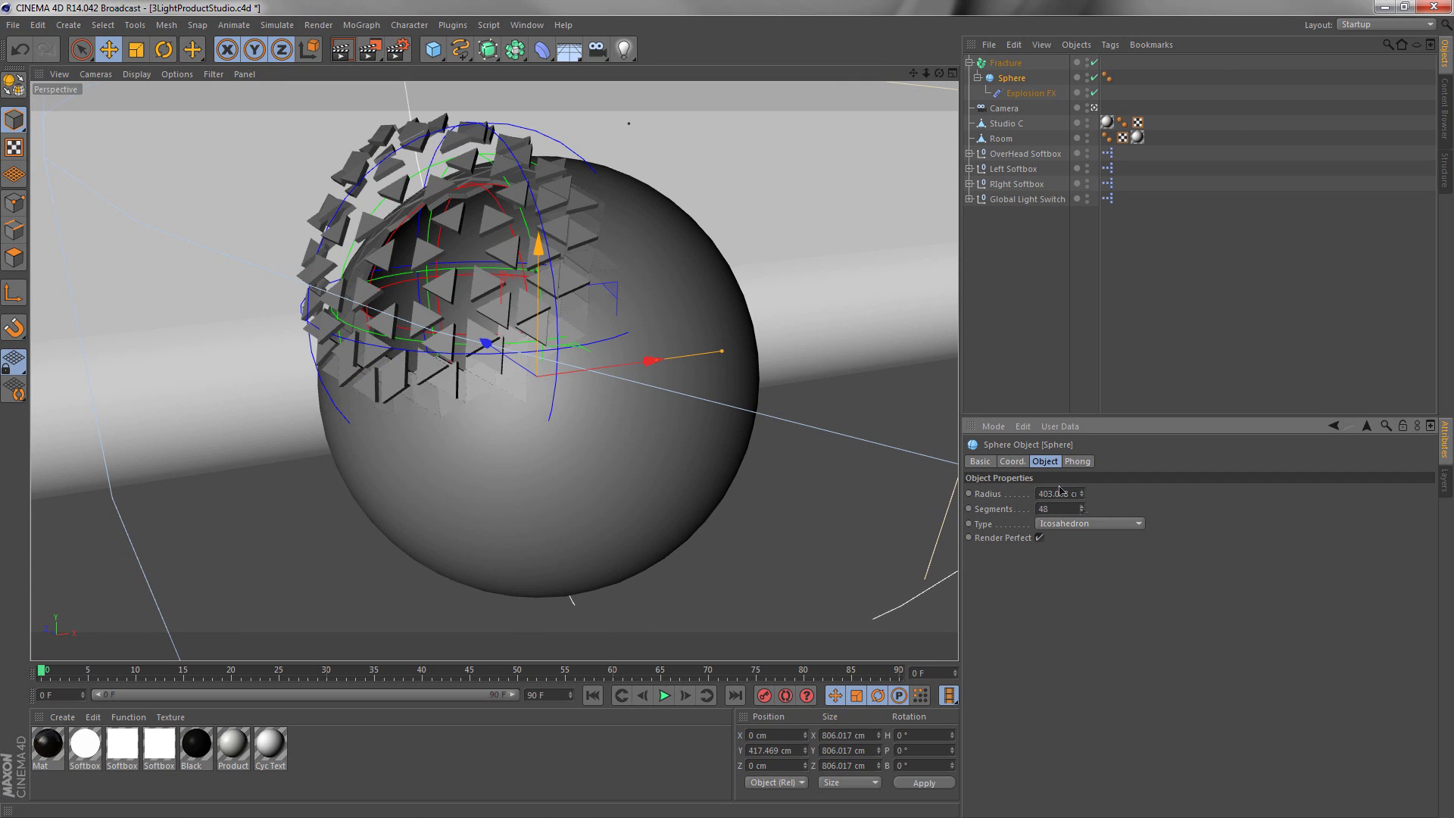
{"action": "double_click", "coordinate": [1063, 508]}
{"action": "type", "text": "30"}
{"action": "key", "text": "Return"}
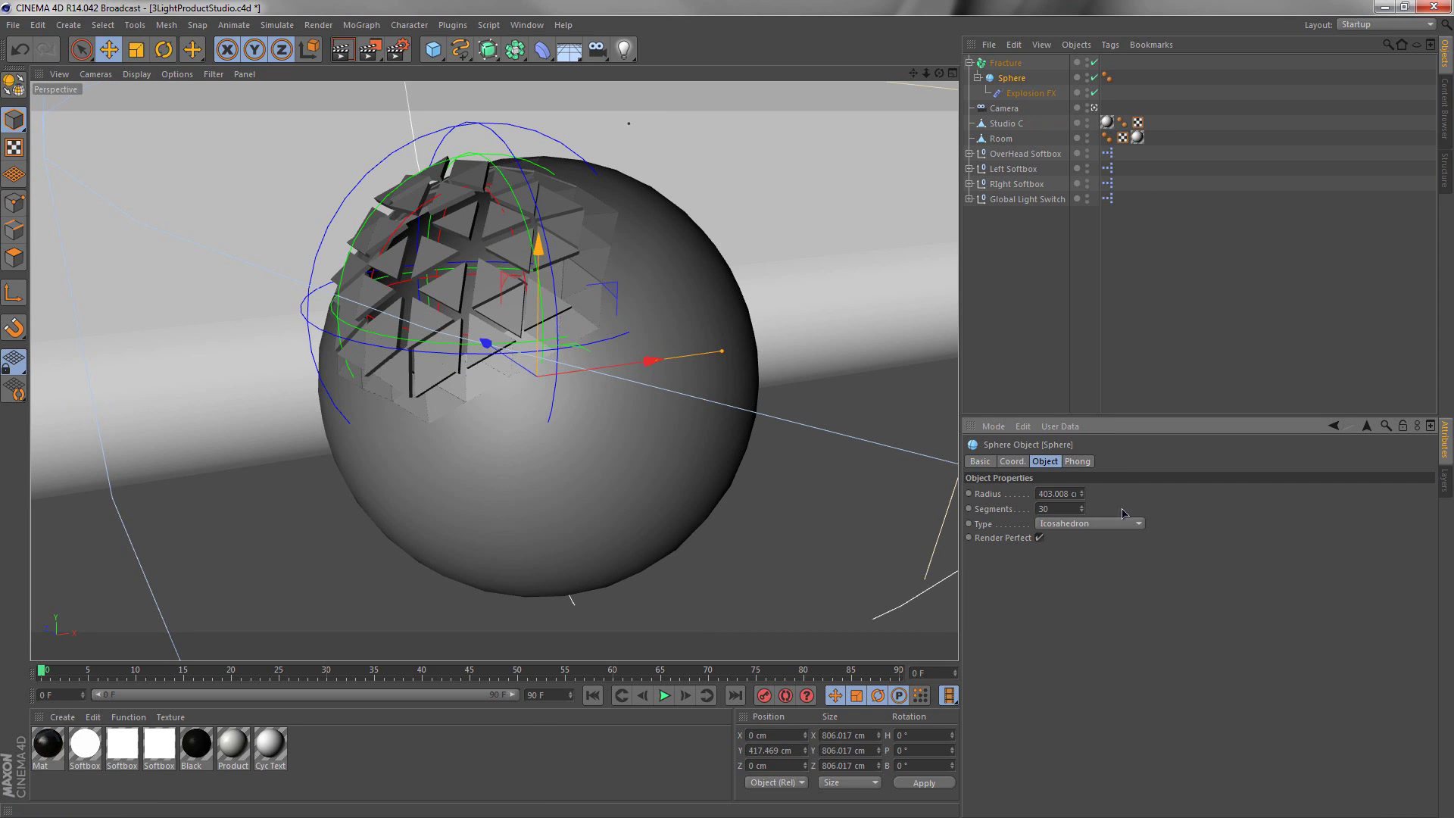
{"action": "left_click", "coordinate": [1013, 461]}
{"action": "left_click", "coordinate": [1077, 461]}
{"action": "left_click", "coordinate": [1046, 461]}
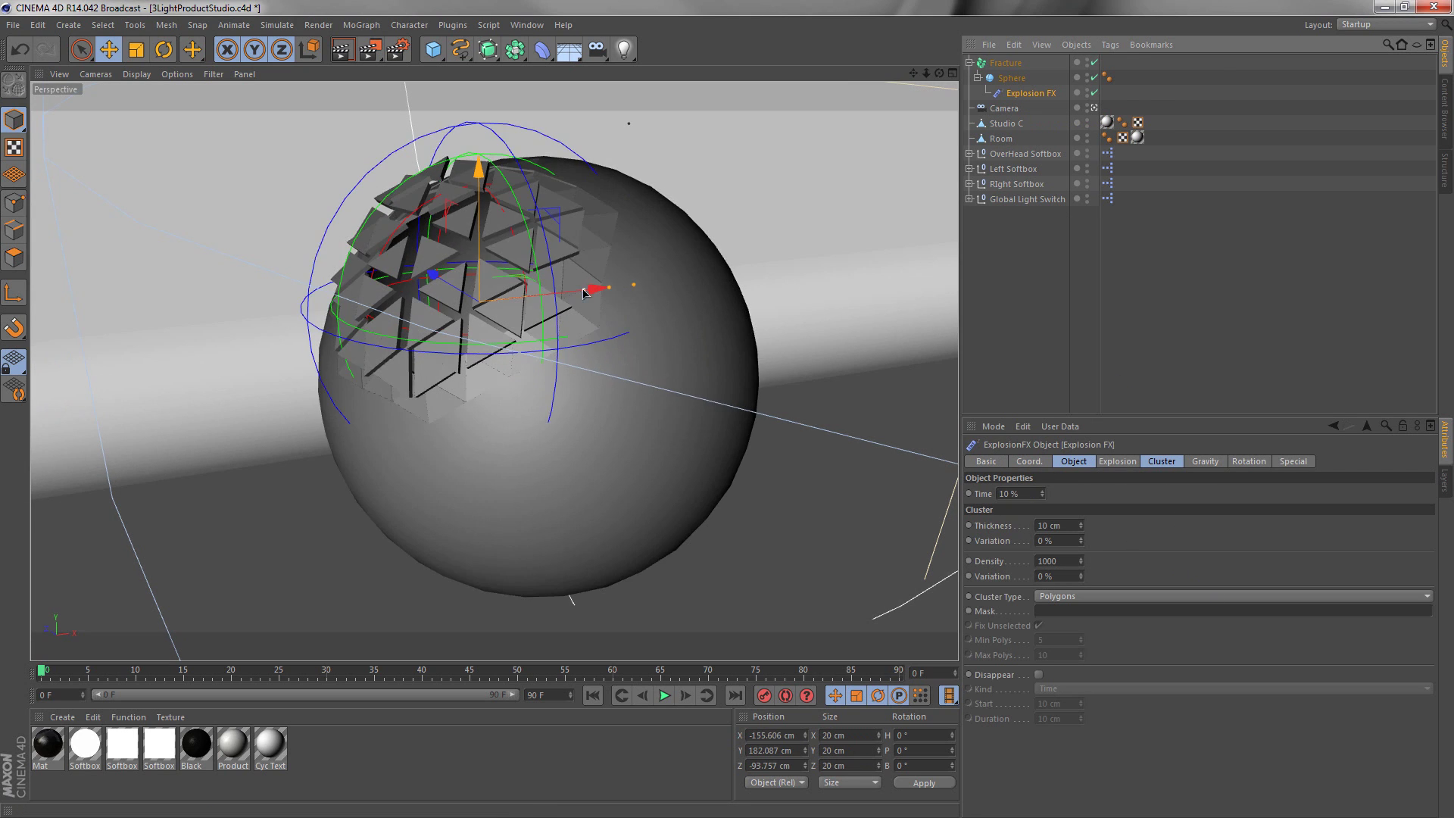
Reposition the Explosion FX deformer at the front of the sphere, at about X -192, Y 225, Z -272 cm
{"action": "left_click_drag", "start_coordinate": [596, 289], "coordinate": [576, 292]}
{"action": "left_click_drag", "start_coordinate": [414, 279], "coordinate": [453, 300]}
{"action": "left_click_drag", "start_coordinate": [504, 200], "coordinate": [505, 176]}
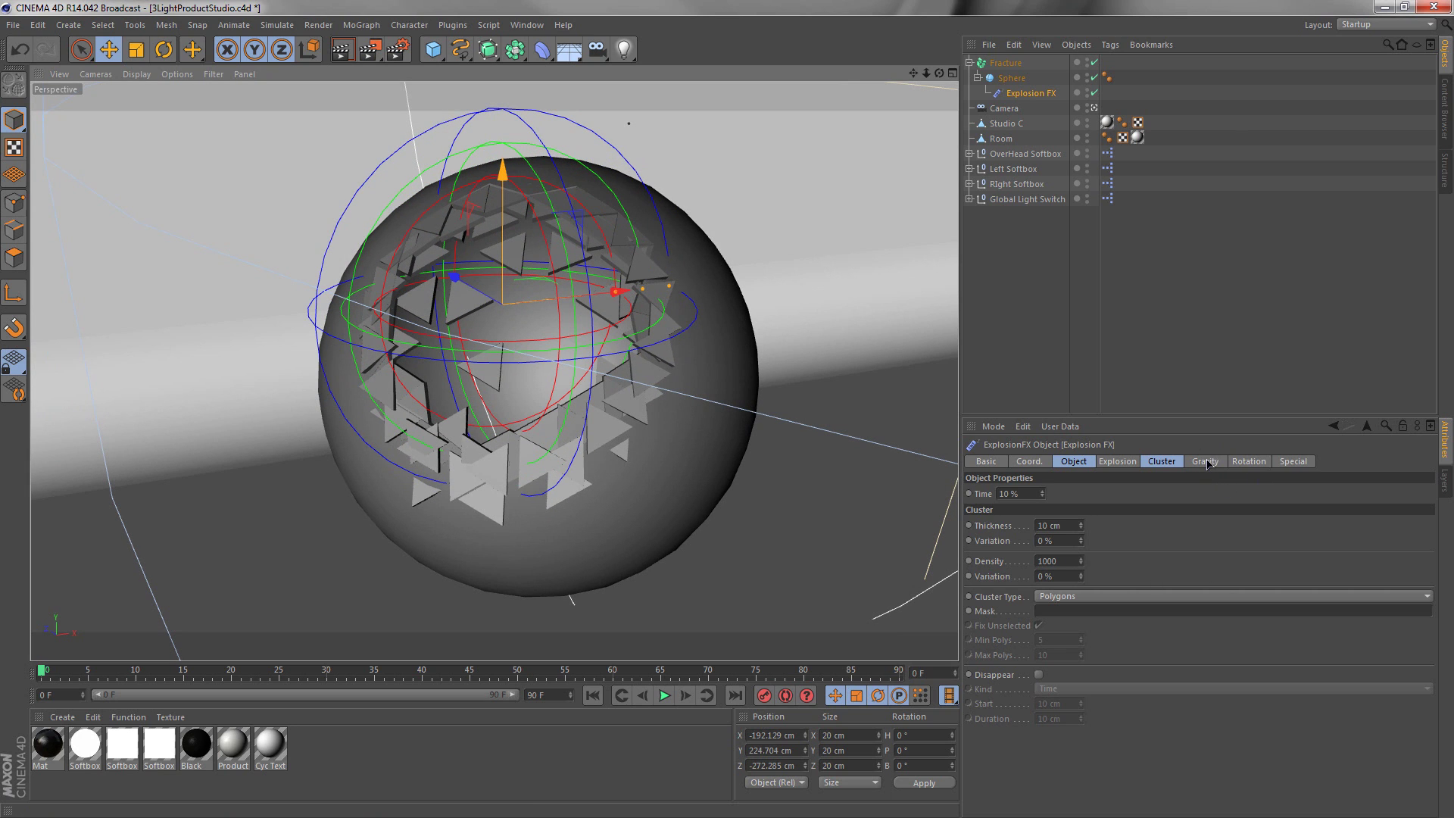
Set the Explosion FX gravity direction to Z World, the acceleration to 0.91 and the range to 343 cm
{"action": "left_click", "coordinate": [1207, 462]}
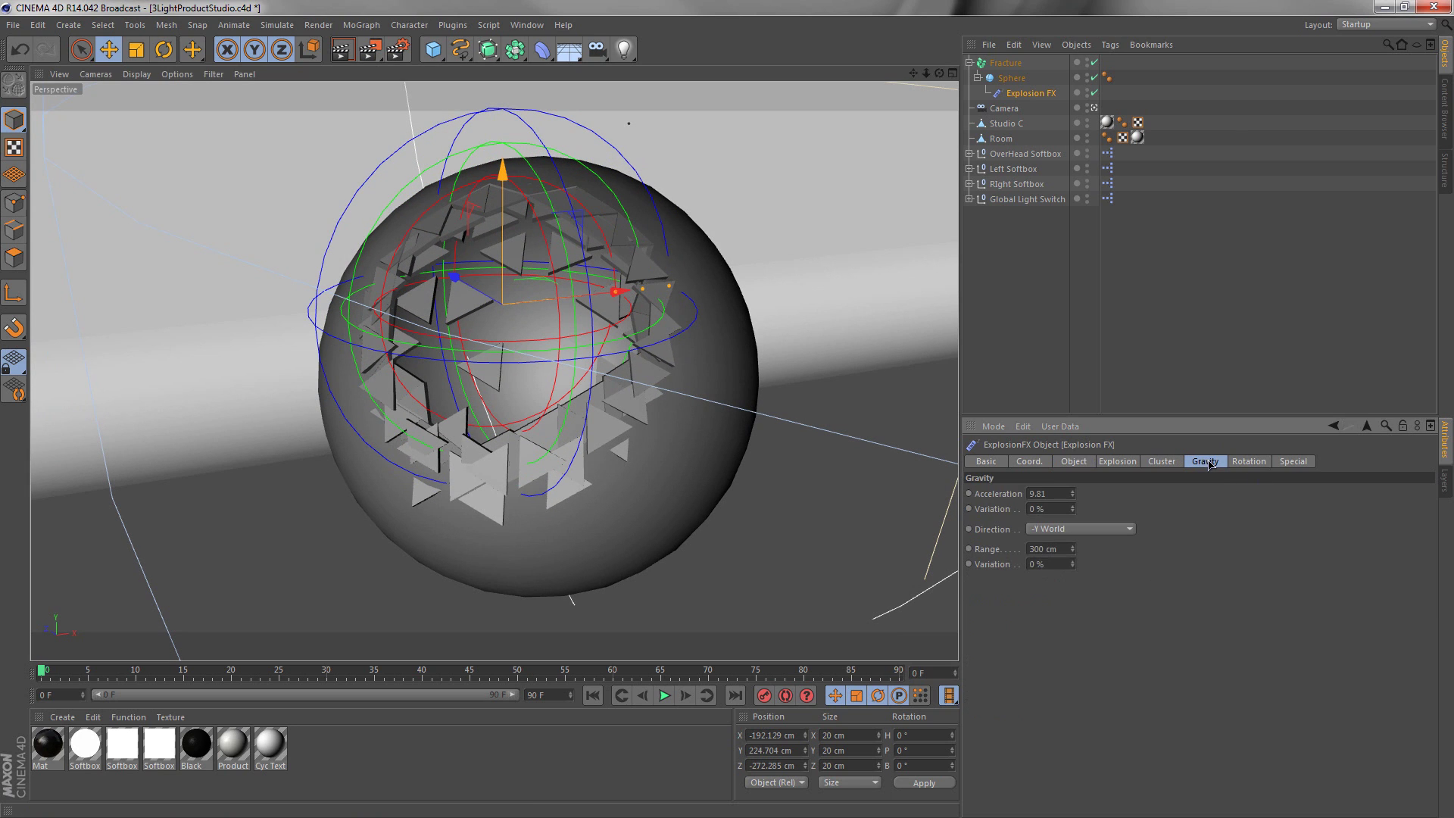
{"action": "left_click", "coordinate": [1071, 530]}
{"action": "left_click", "coordinate": [1092, 620]}
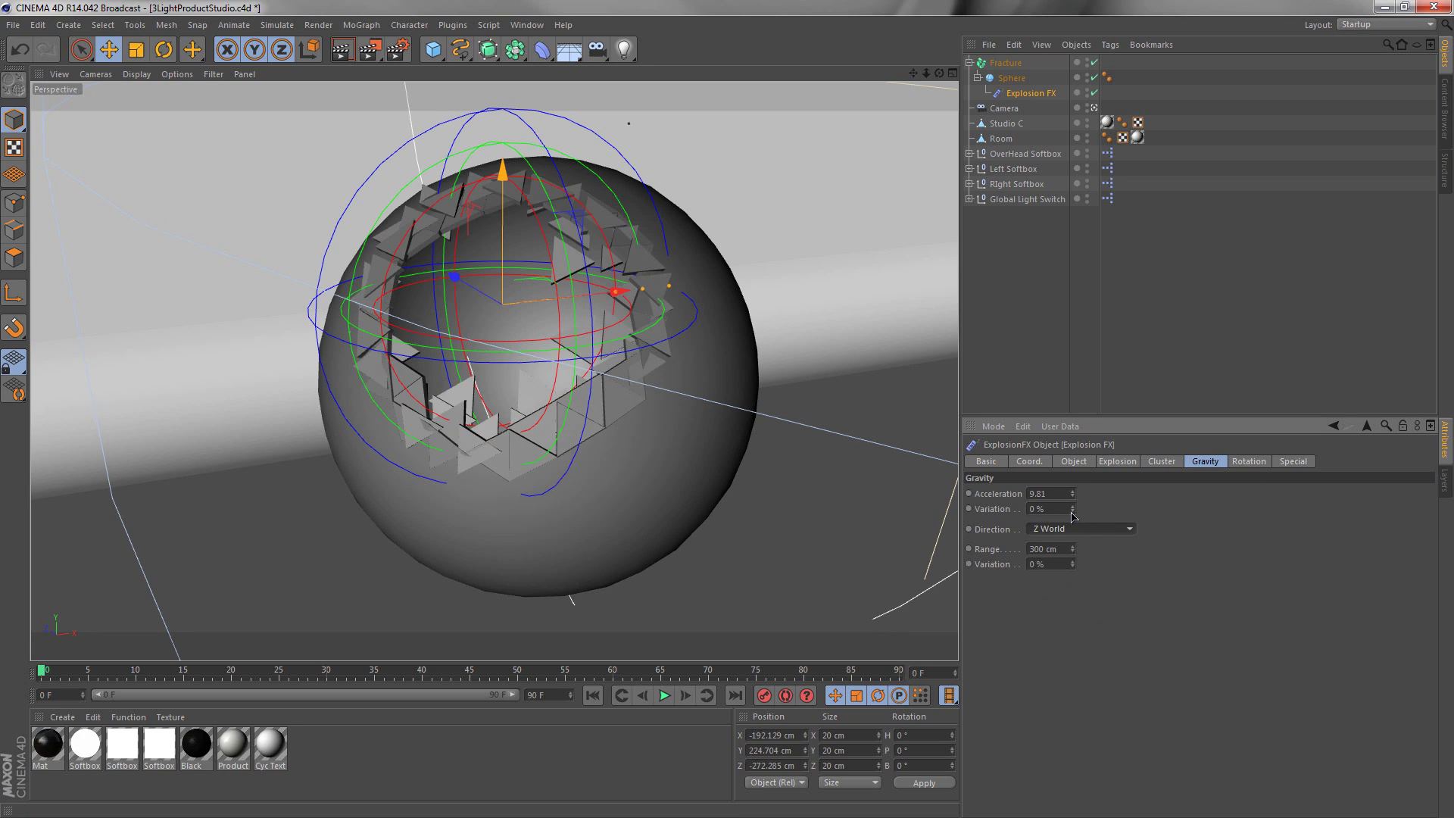
{"action": "mouse_move", "coordinate": [1072, 552]}
{"action": "left_mouse_down"}
{"action": "mouse_move", "coordinate": [1073, 578]}
{"action": "mouse_move", "coordinate": [1072, 496]}
{"action": "mouse_move", "coordinate": [1072, 560]}
{"action": "left_mouse_up"}
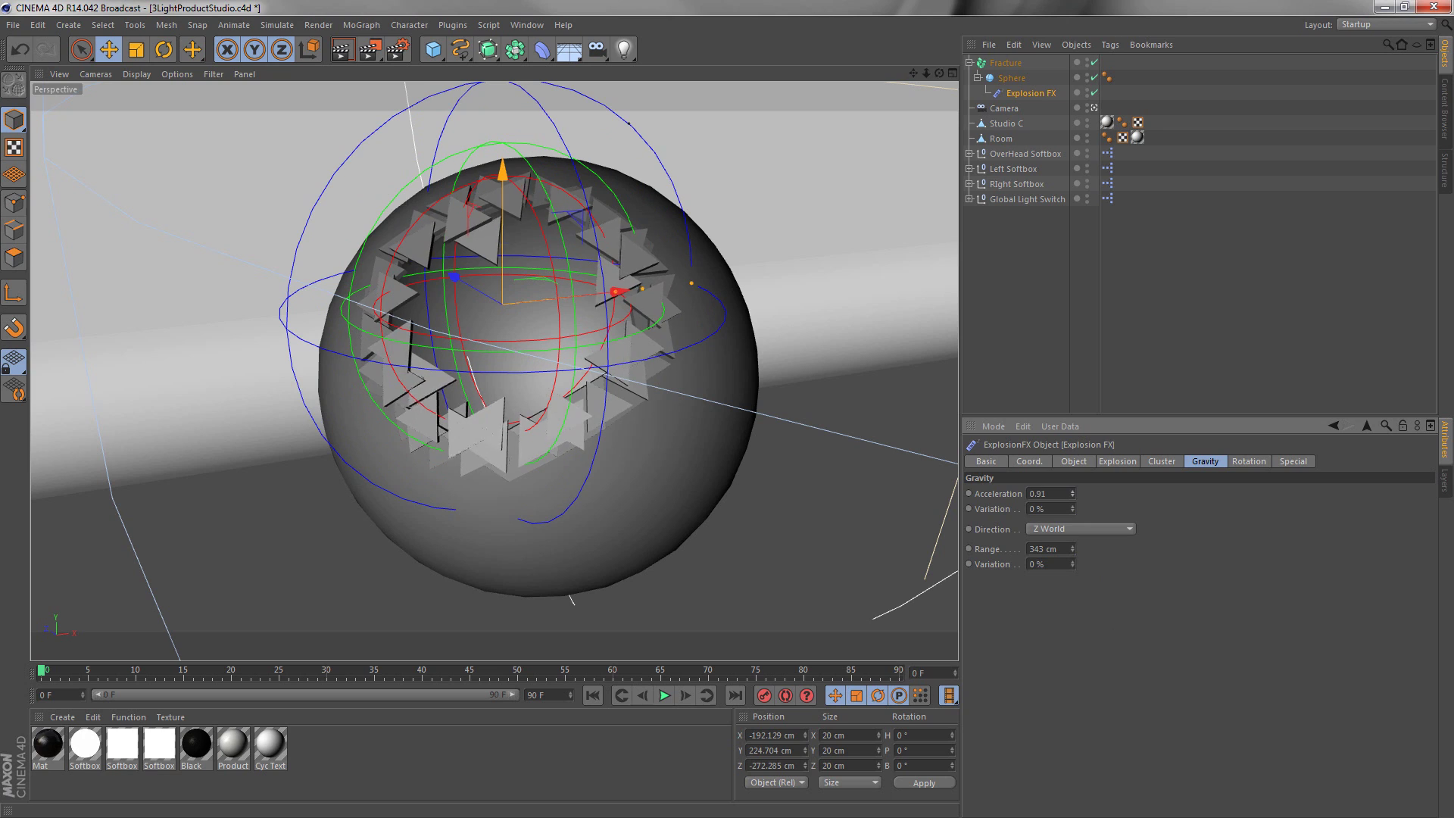
Set the deformer's explosion strength to 787 and its blast time to 82
{"action": "left_click", "coordinate": [1074, 464]}
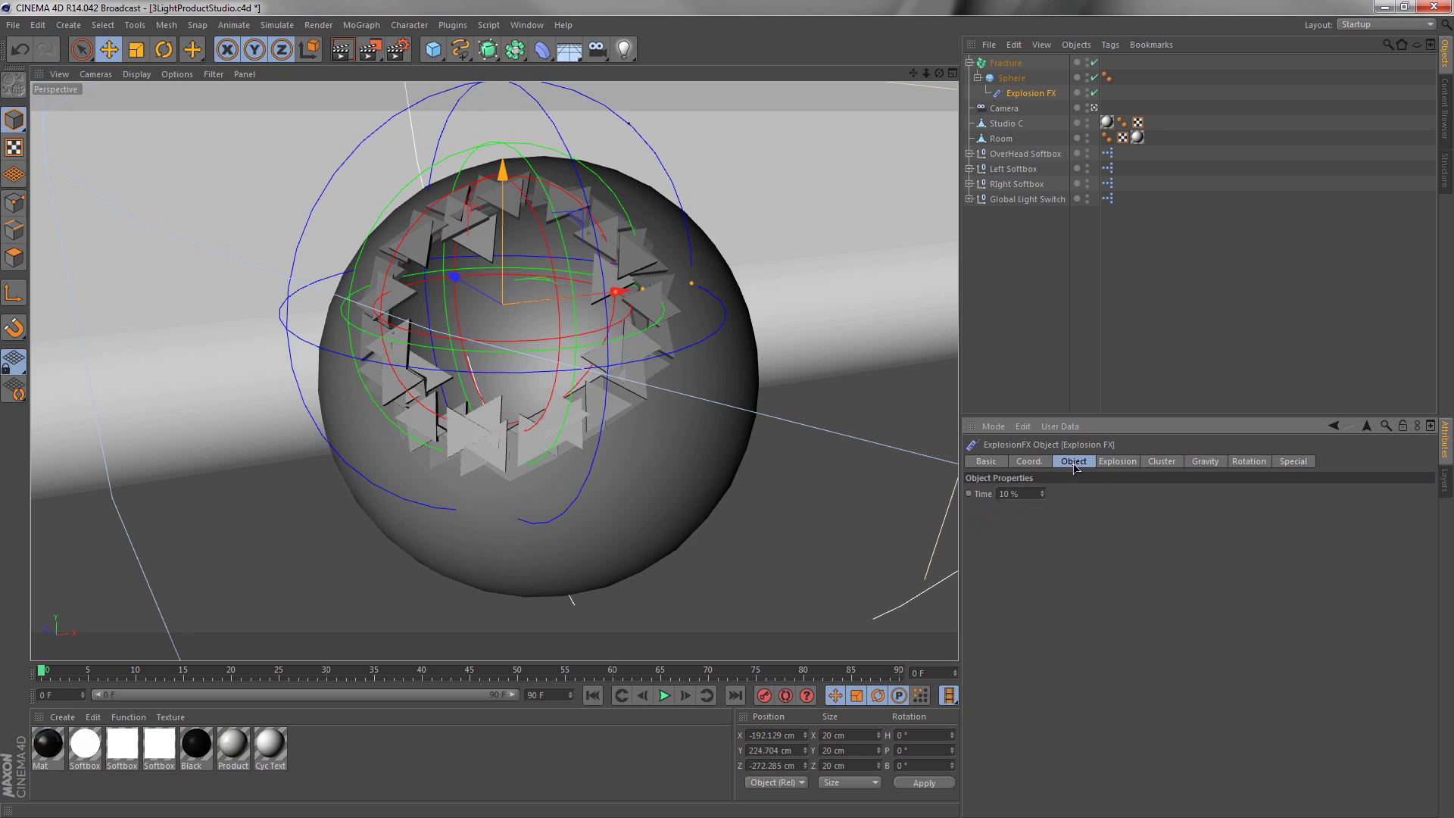
{"action": "left_click", "coordinate": [1126, 462]}
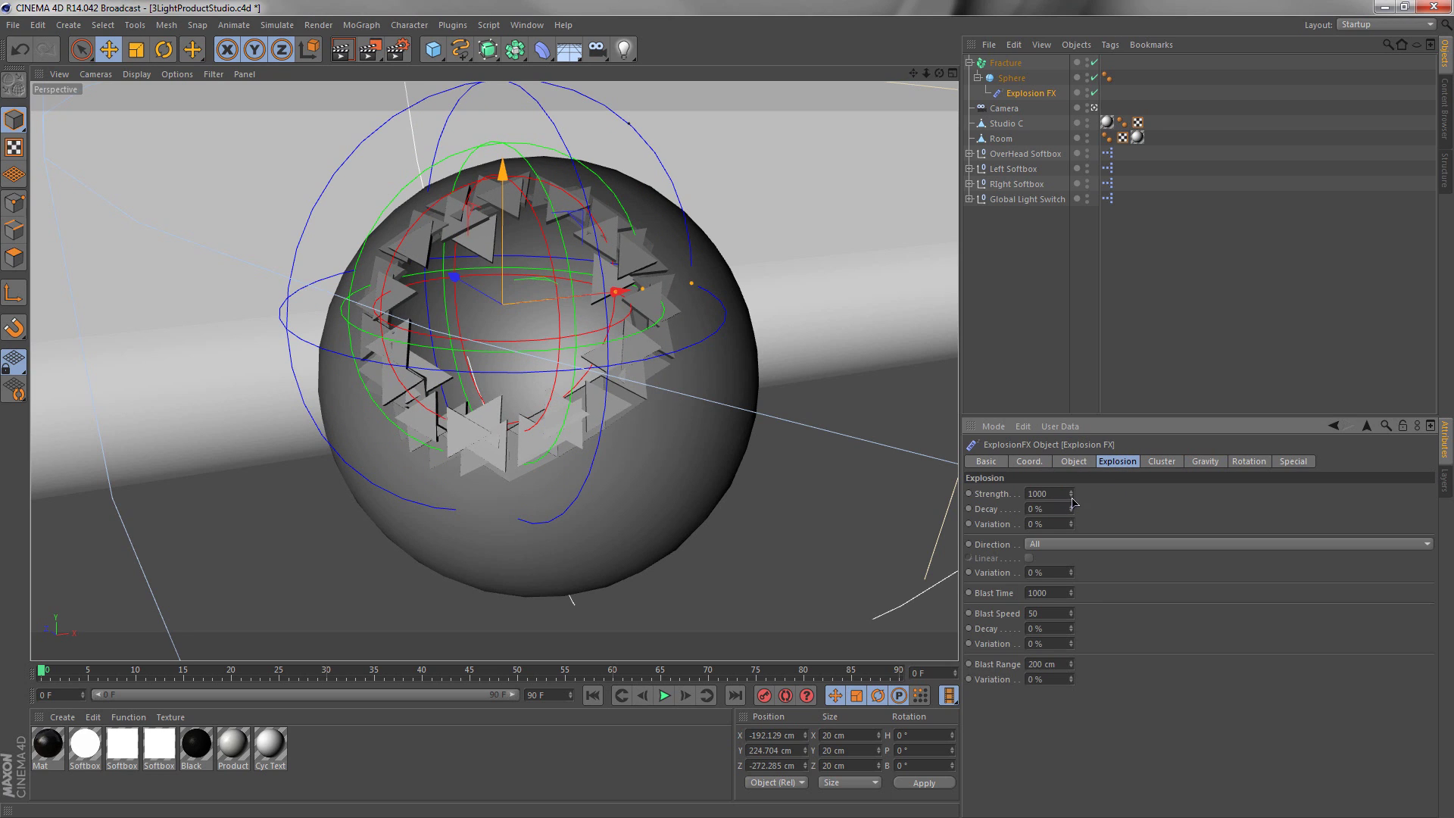
{"action": "left_click_drag", "start_coordinate": [1071, 494], "coordinate": [1071, 655]}
{"action": "left_click_drag", "start_coordinate": [1061, 596], "coordinate": [1005, 594]}
{"action": "type", "text": "1"}
{"action": "left_click", "coordinate": [1057, 614]}
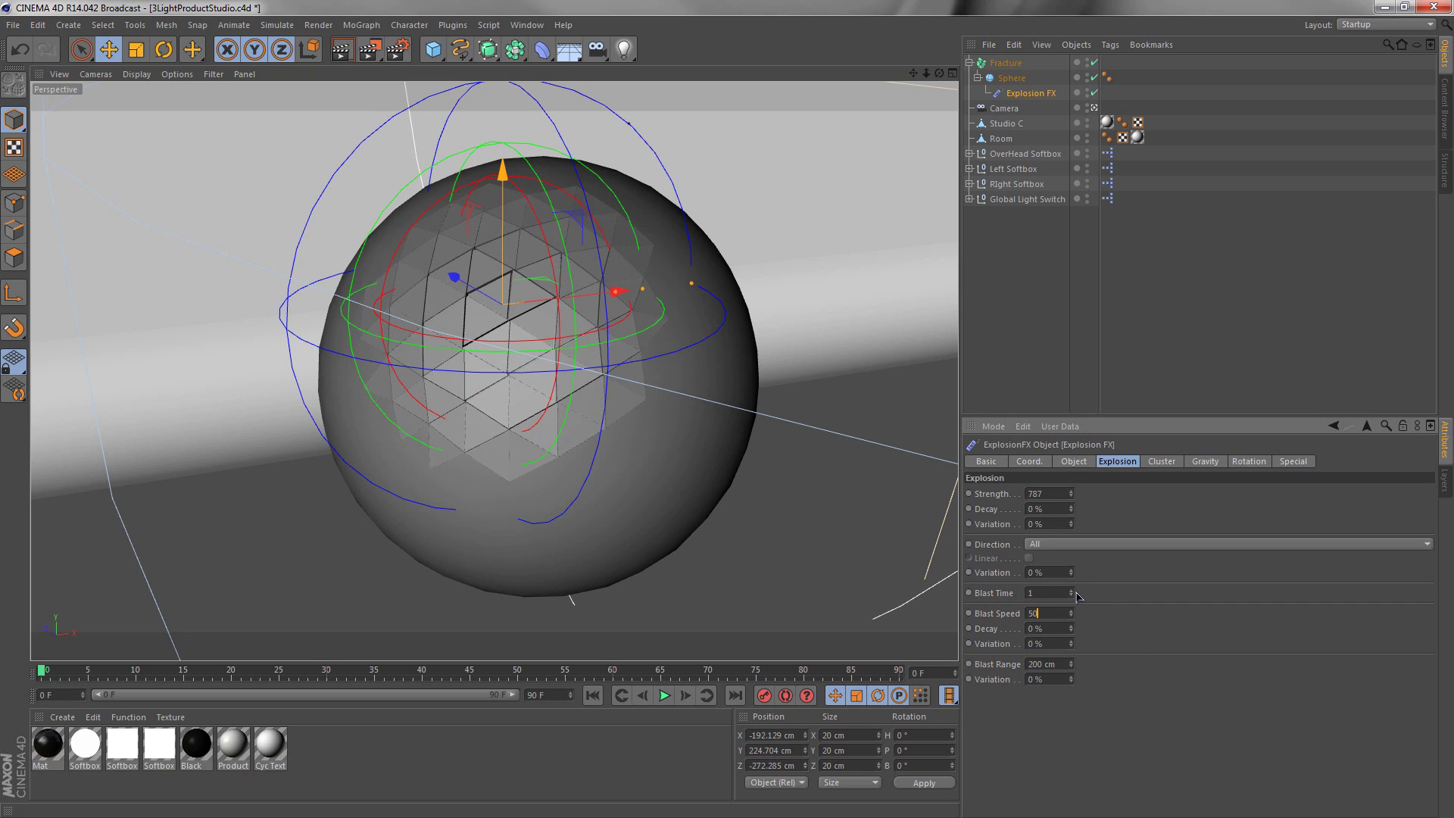
{"action": "left_click_drag", "start_coordinate": [1074, 593], "coordinate": [1074, 532]}
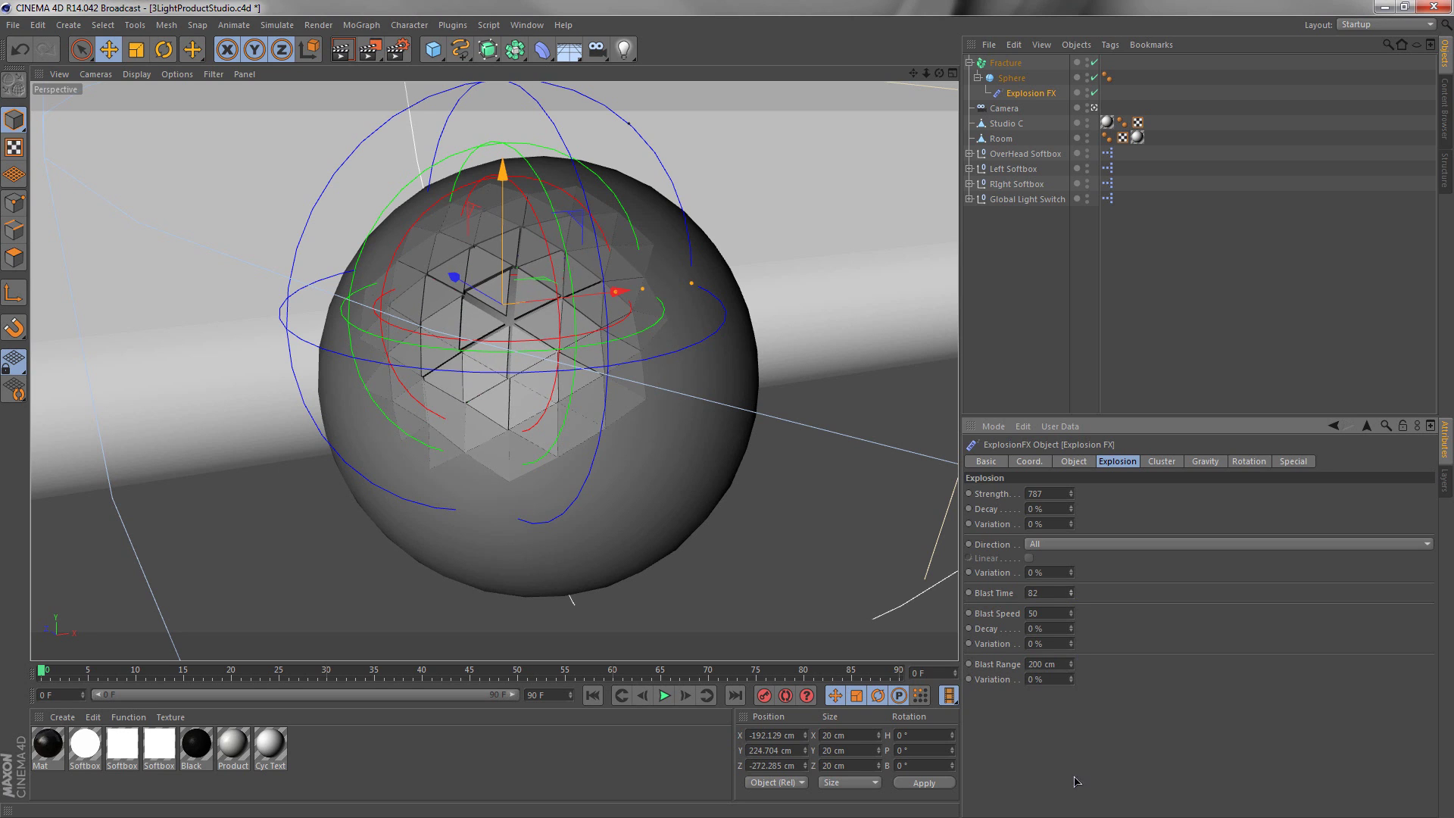
Set the blast speed to 77 with 35% variation and the blast range to 474 cm with 64% variation
{"action": "mouse_move", "coordinate": [1072, 618]}
{"action": "left_mouse_down"}
{"action": "mouse_move", "coordinate": [1072, 585]}
{"action": "mouse_move", "coordinate": [1072, 625]}
{"action": "mouse_move", "coordinate": [1072, 597]}
{"action": "left_mouse_up"}
{"action": "left_click_drag", "start_coordinate": [1077, 667], "coordinate": [1076, 633]}
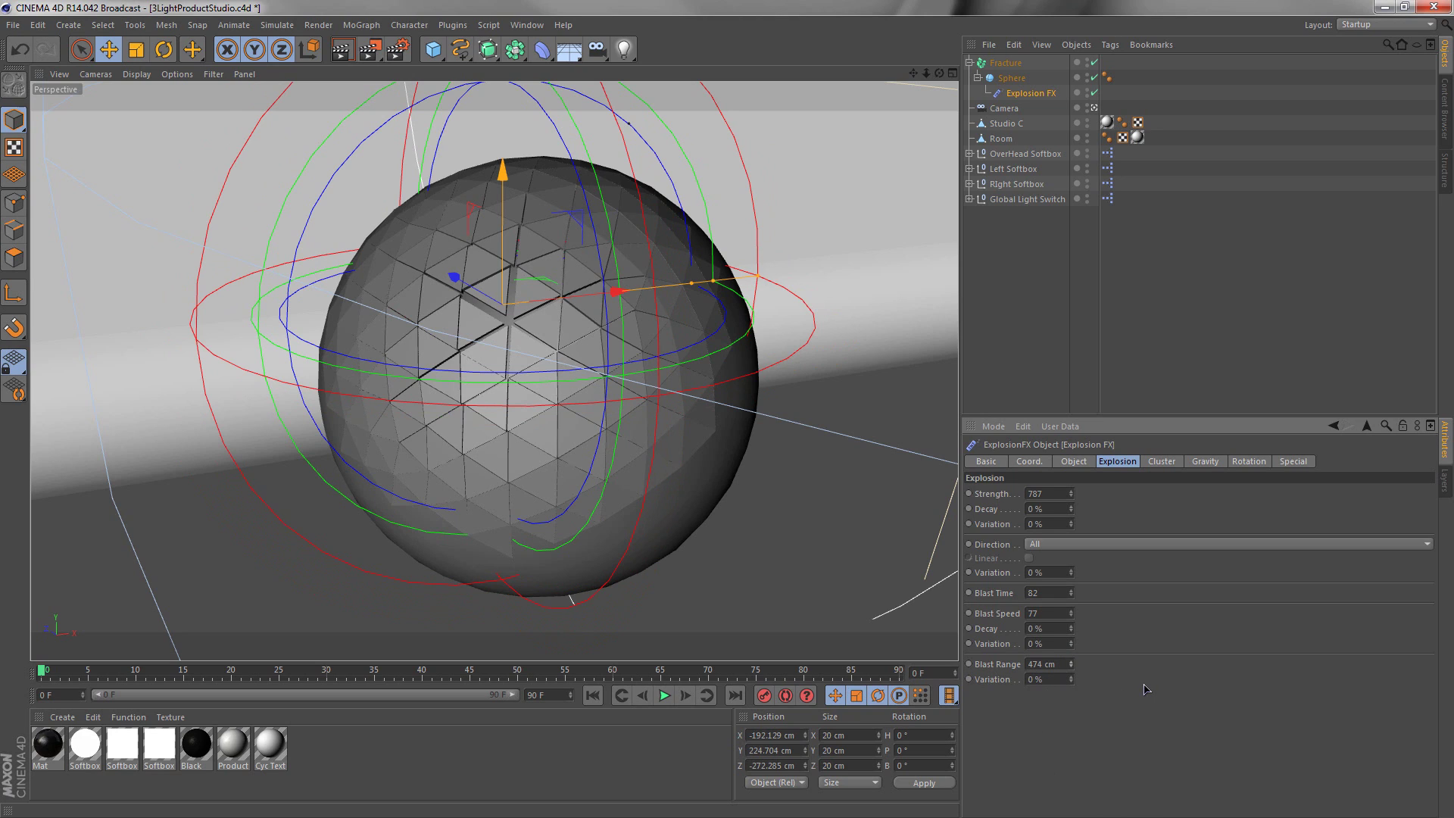
{"action": "left_click_drag", "start_coordinate": [1070, 678], "coordinate": [1070, 620]}
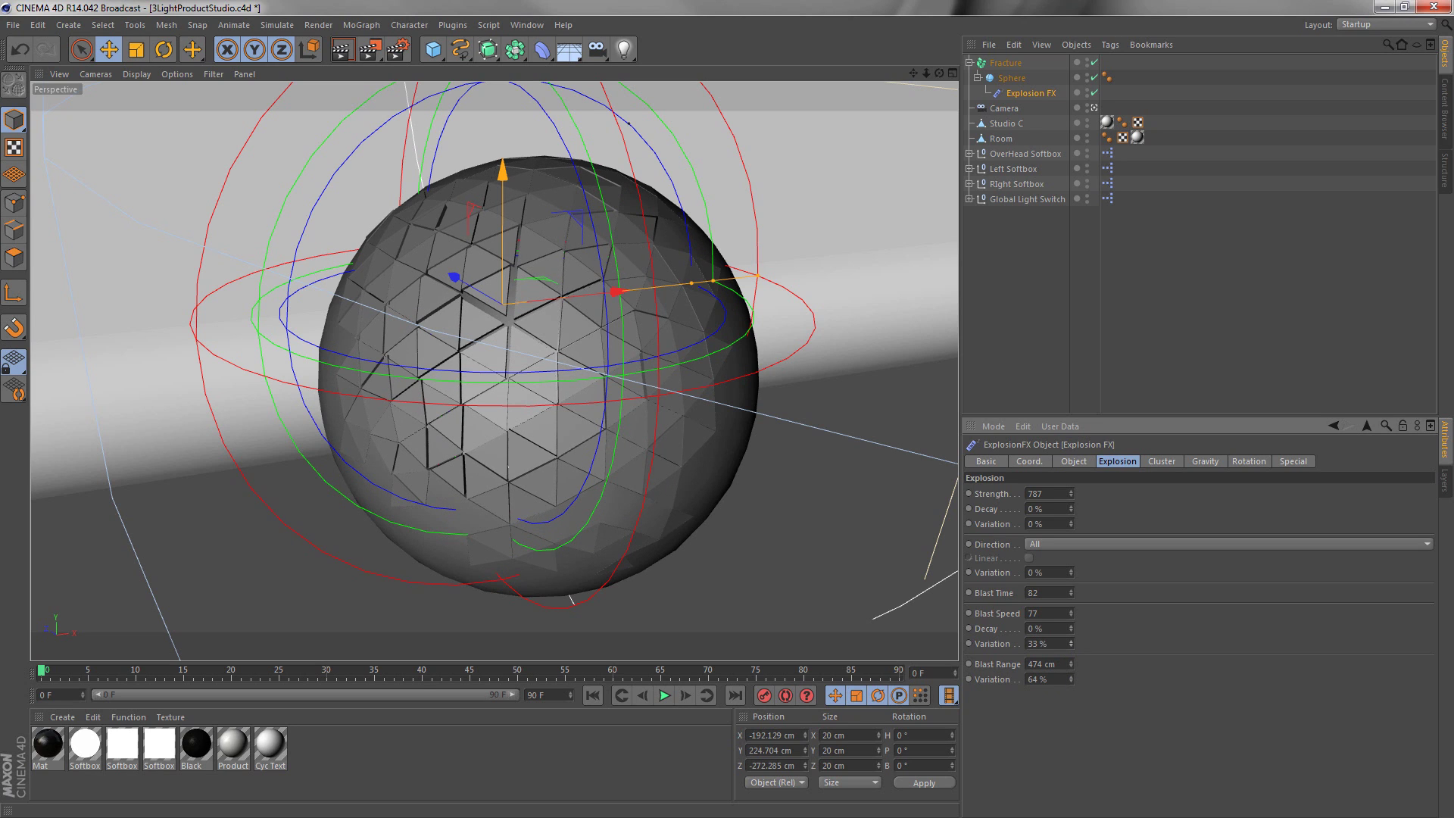
Set the cluster thickness to 65 cm and density to 1016 with 19% variation, and raise the gravity acceleration to 4.2
{"action": "left_click", "coordinate": [1162, 461]}
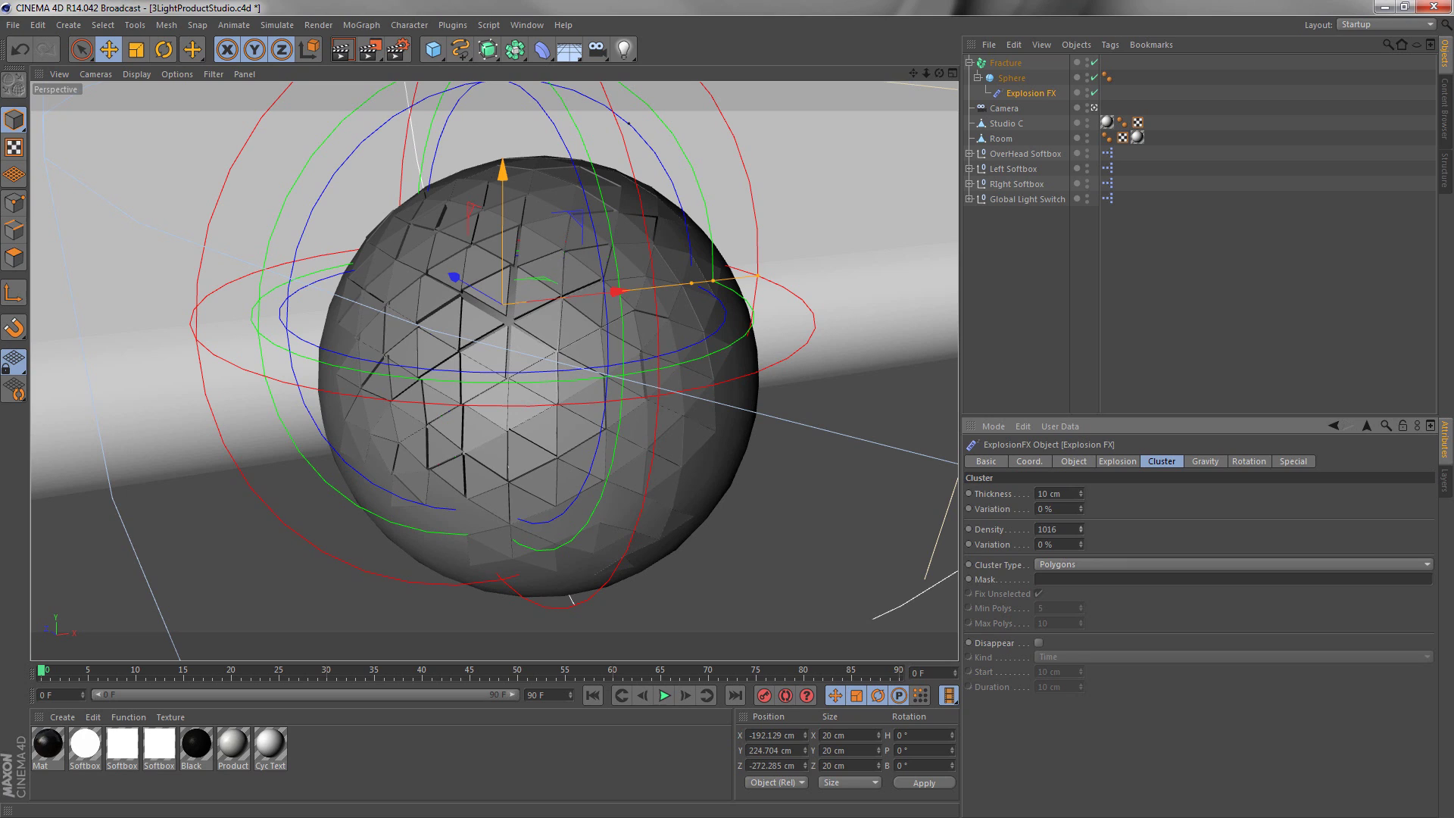
{"action": "left_click_drag", "start_coordinate": [1081, 544], "coordinate": [1081, 538]}
{"action": "left_click_drag", "start_coordinate": [1081, 493], "coordinate": [1081, 468]}
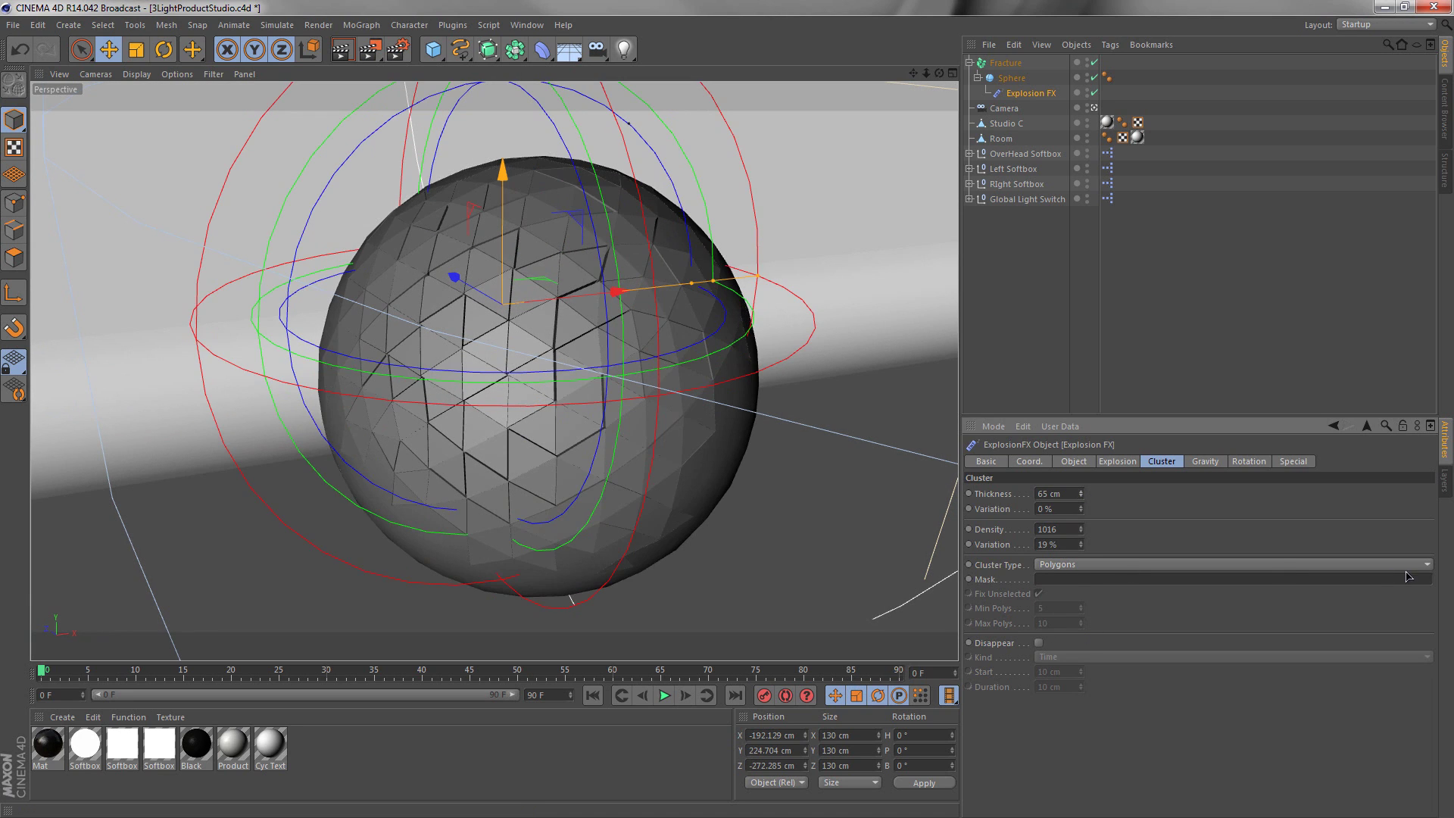
{"action": "left_click", "coordinate": [1206, 462]}
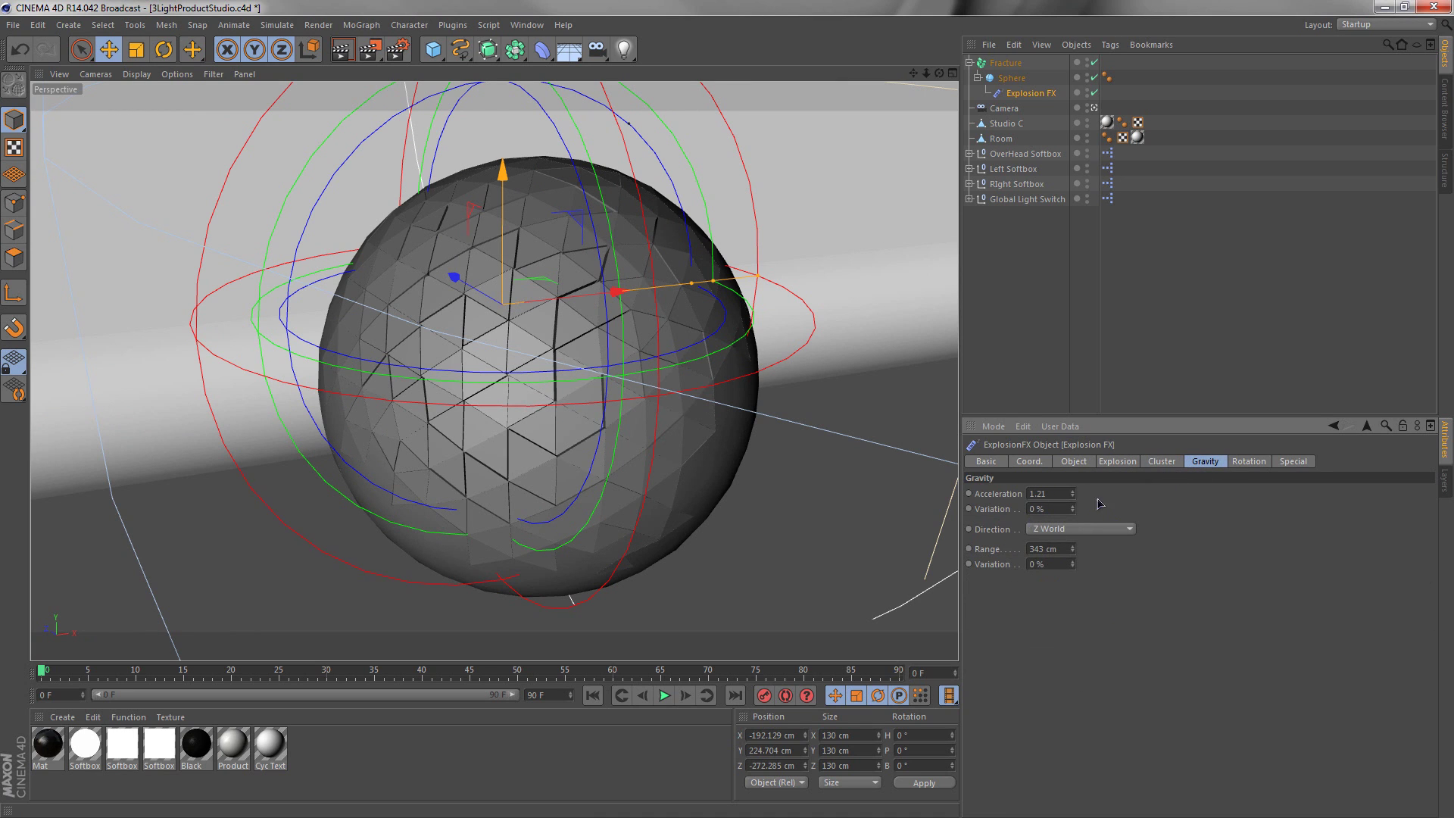
{"action": "mouse_move", "coordinate": [1072, 493]}
{"action": "left_mouse_down"}
{"action": "mouse_move", "coordinate": [1072, 462]}
{"action": "mouse_move", "coordinate": [1073, 481]}
{"action": "left_mouse_up"}
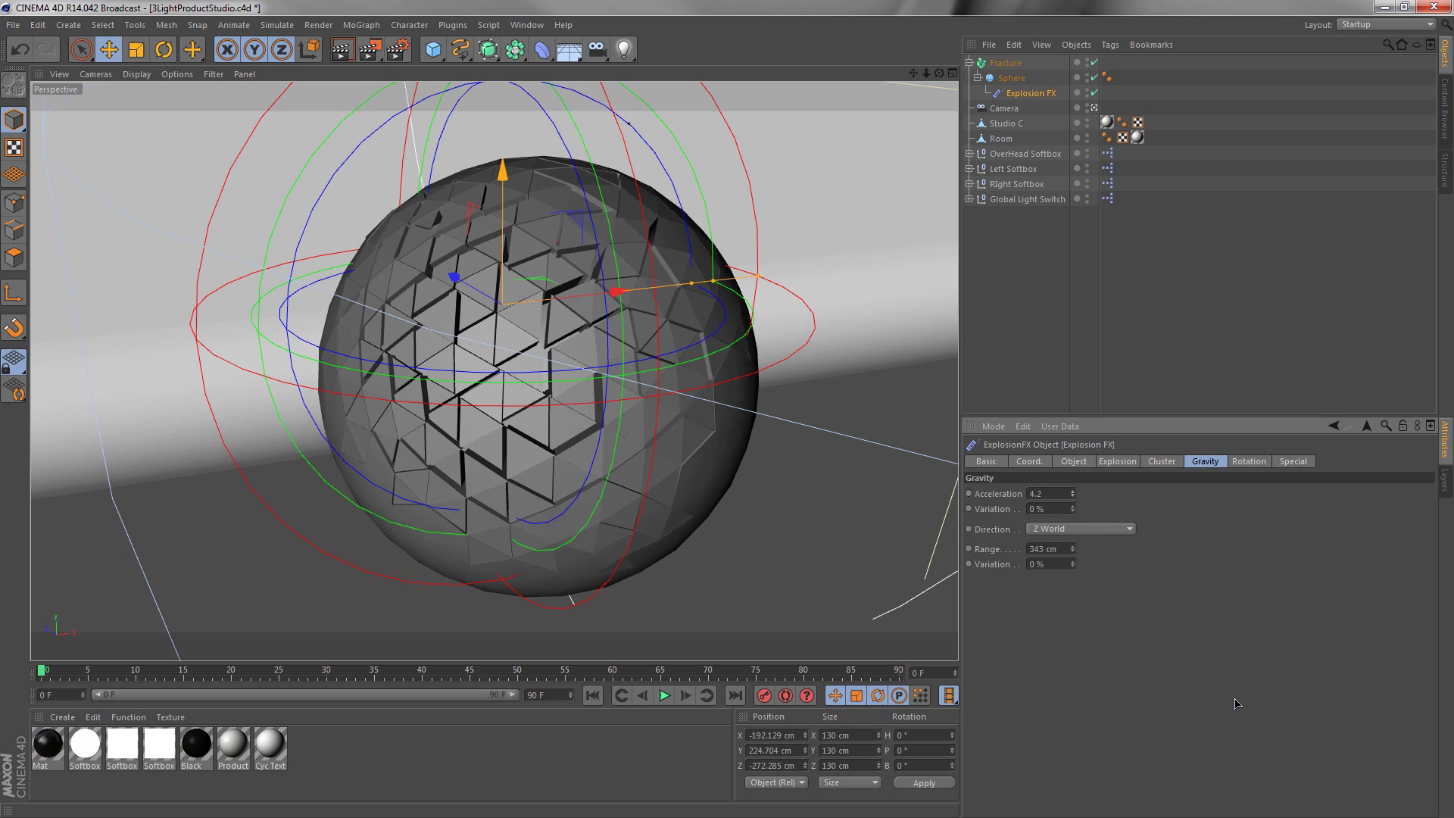
Set the explosion strength to 817, the blast speed to 74 and the blast time to 2026
{"action": "left_click", "coordinate": [1162, 461]}
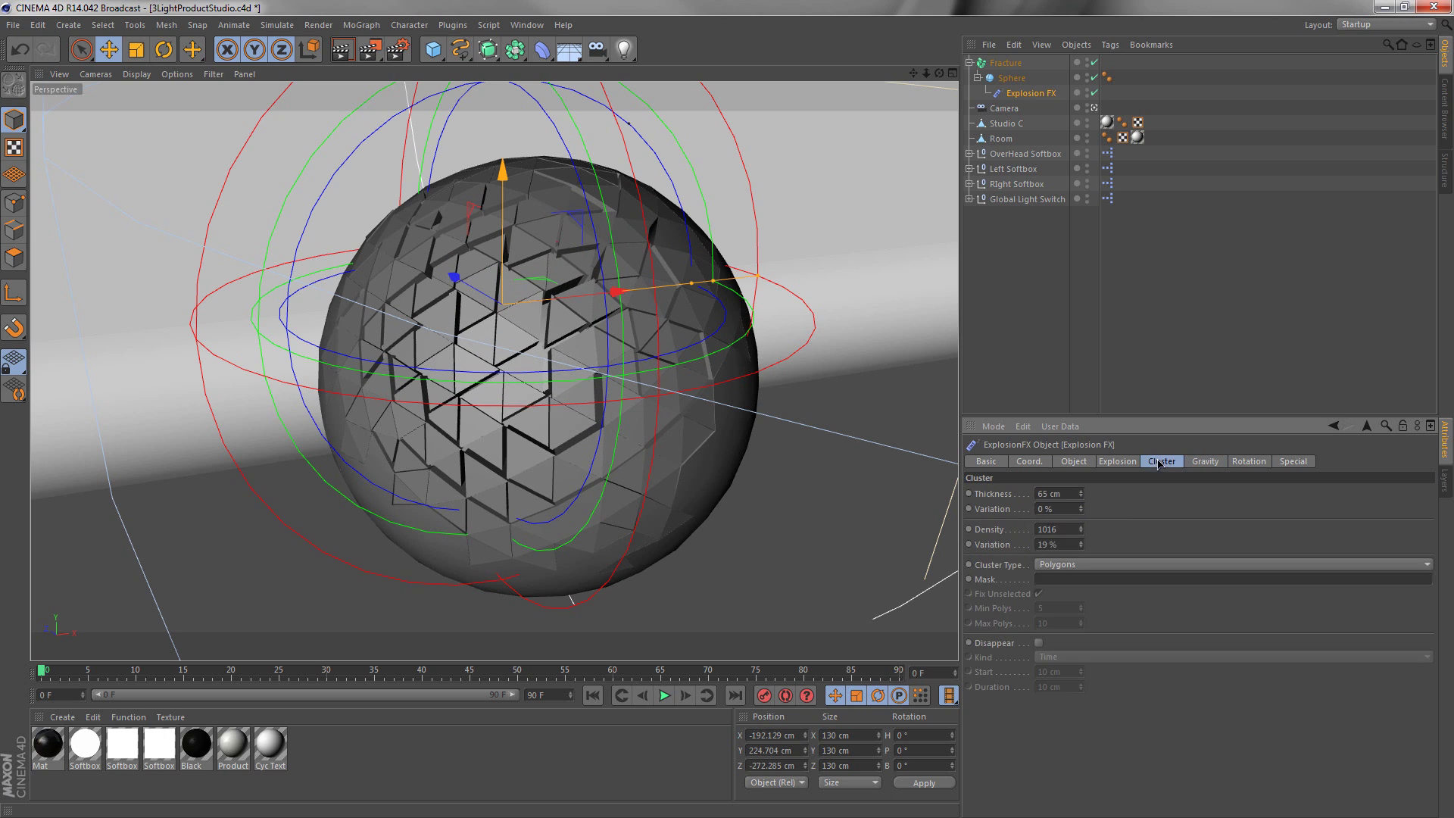
{"action": "left_click", "coordinate": [1117, 461]}
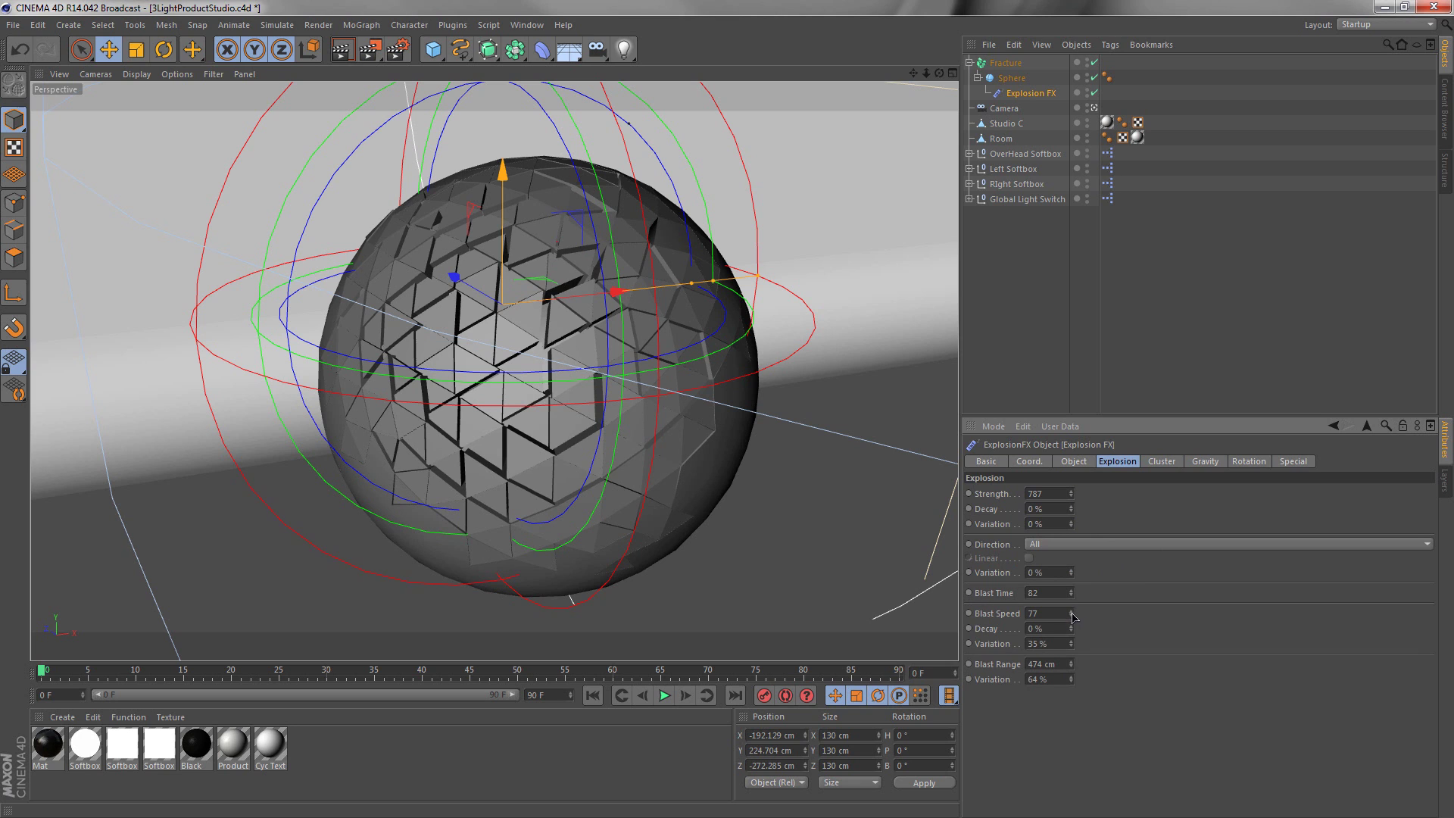
{"action": "left_click_drag", "start_coordinate": [1072, 615], "coordinate": [1073, 620]}
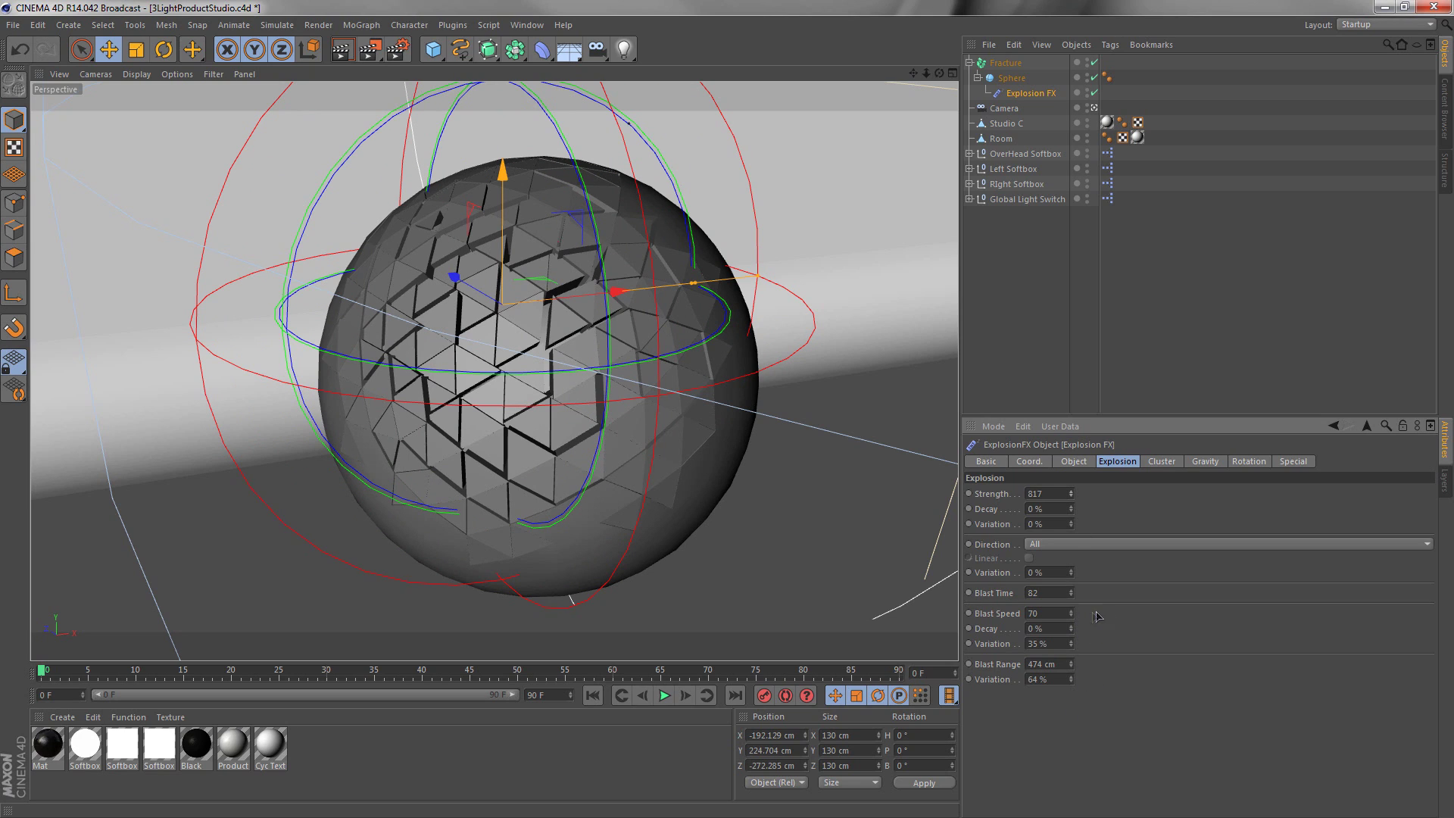
{"action": "left_click_drag", "start_coordinate": [1074, 618], "coordinate": [1076, 588]}
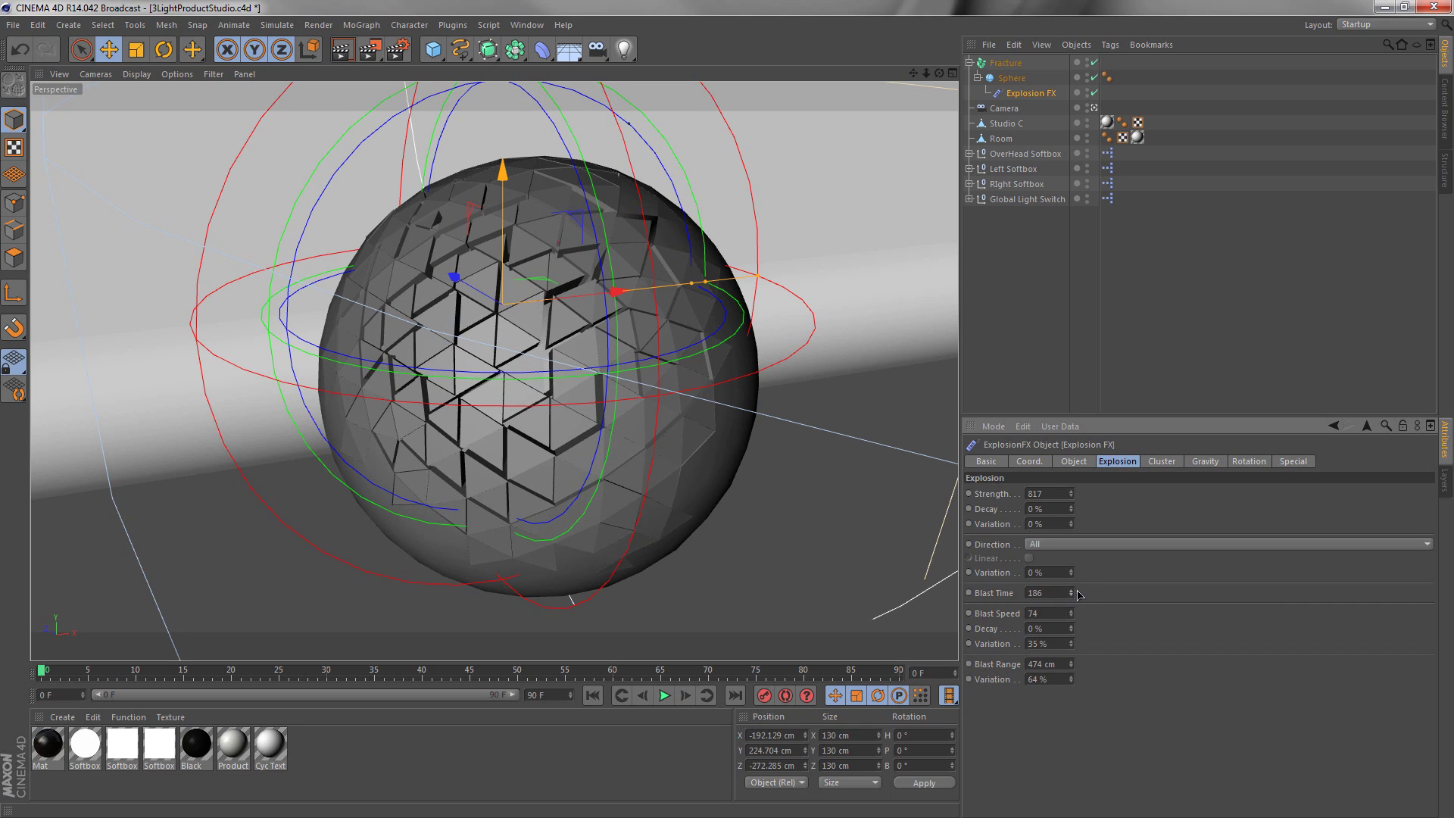
{"action": "left_click_drag", "start_coordinate": [1073, 595], "coordinate": [1094, 671]}
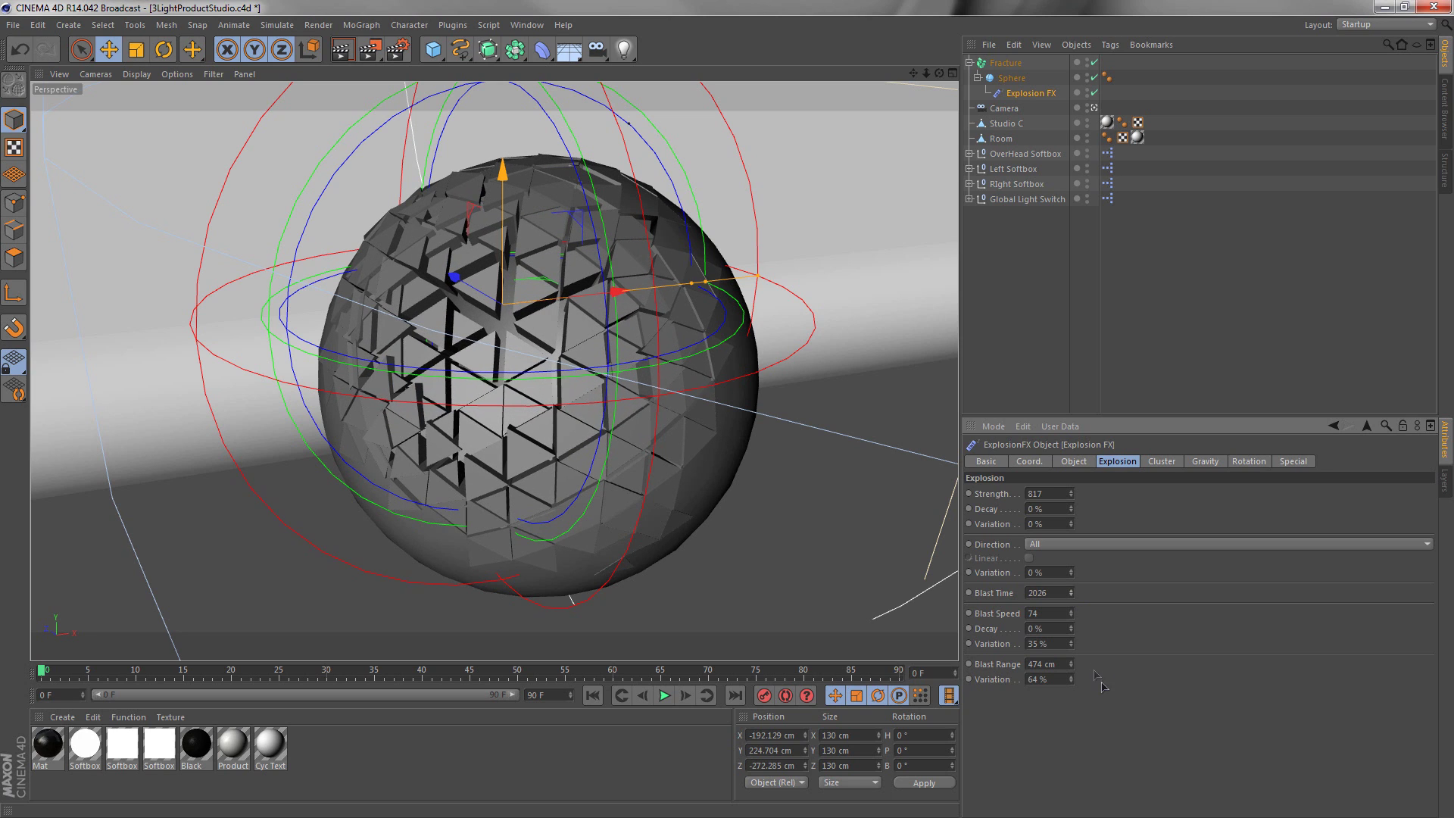
Raise the explosion strength to 1298 with 16% variation and the blast time to 2193
{"action": "left_click_drag", "start_coordinate": [1071, 494], "coordinate": [1080, 512]}
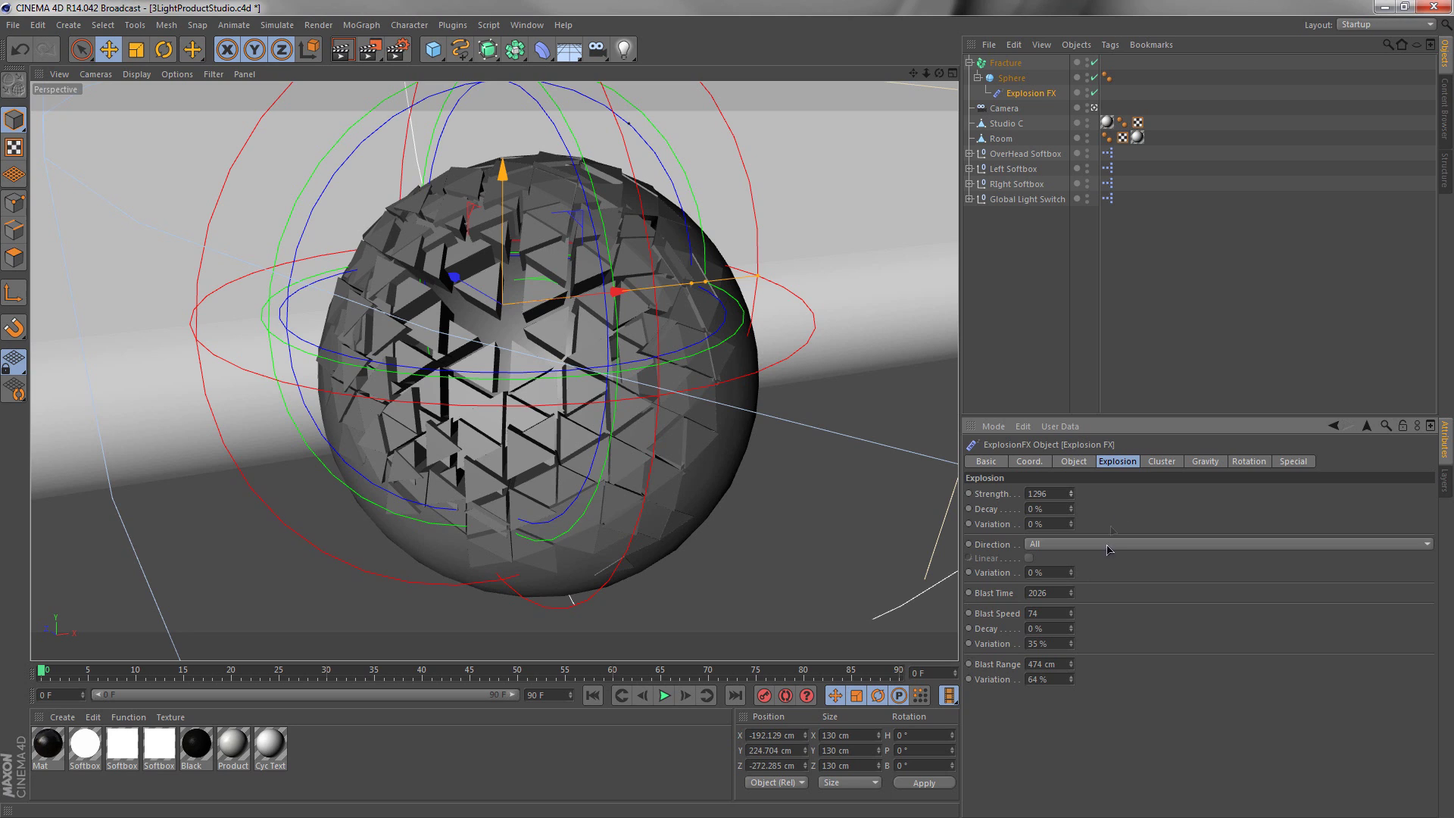
{"action": "left_click_drag", "start_coordinate": [1071, 593], "coordinate": [1071, 579]}
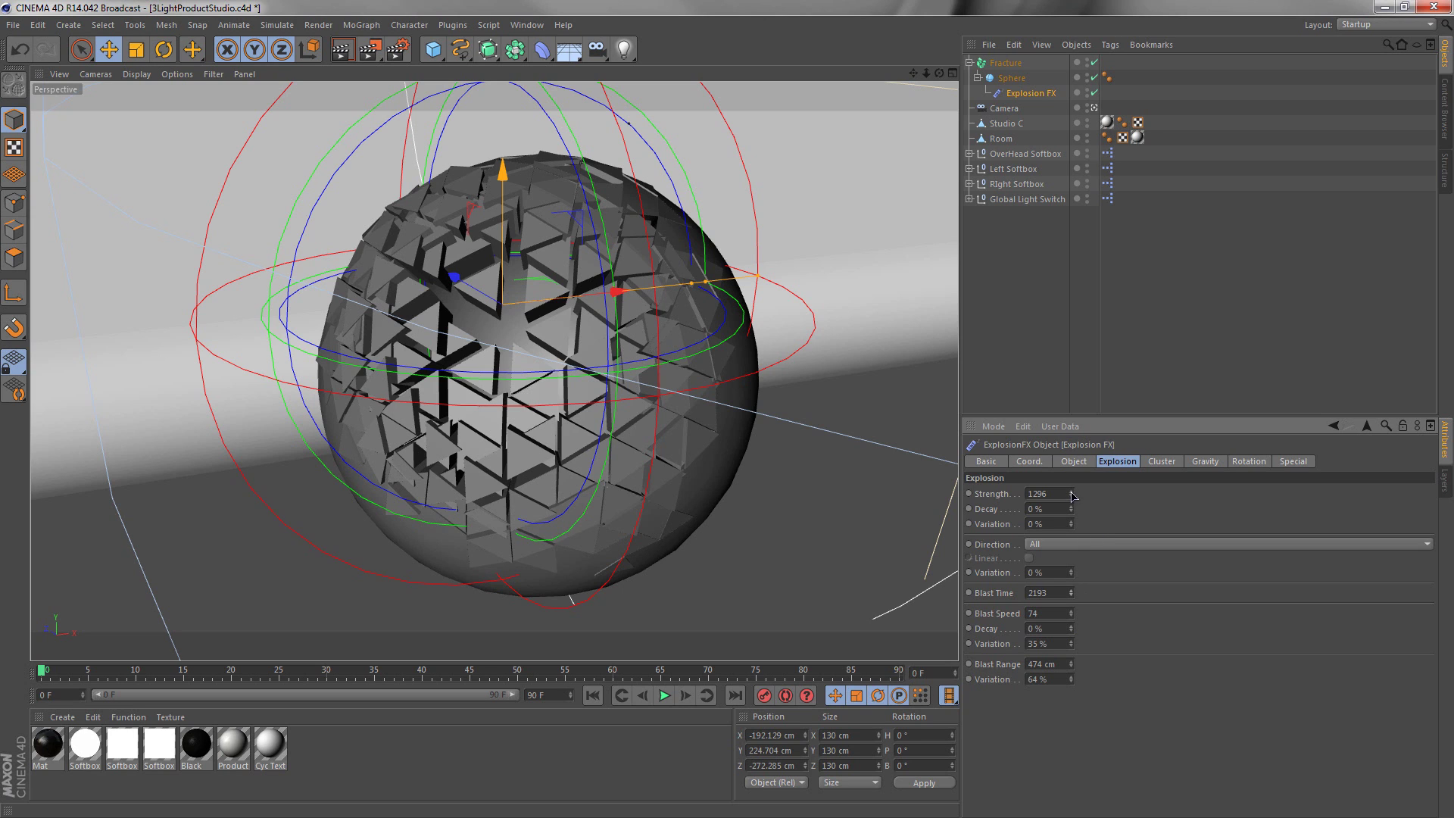
{"action": "left_click_drag", "start_coordinate": [1071, 494], "coordinate": [1071, 508]}
{"action": "mouse_move", "coordinate": [1071, 524]}
{"action": "left_mouse_down"}
{"action": "mouse_move", "coordinate": [1071, 492]}
{"action": "mouse_move", "coordinate": [1071, 513]}
{"action": "left_mouse_up"}
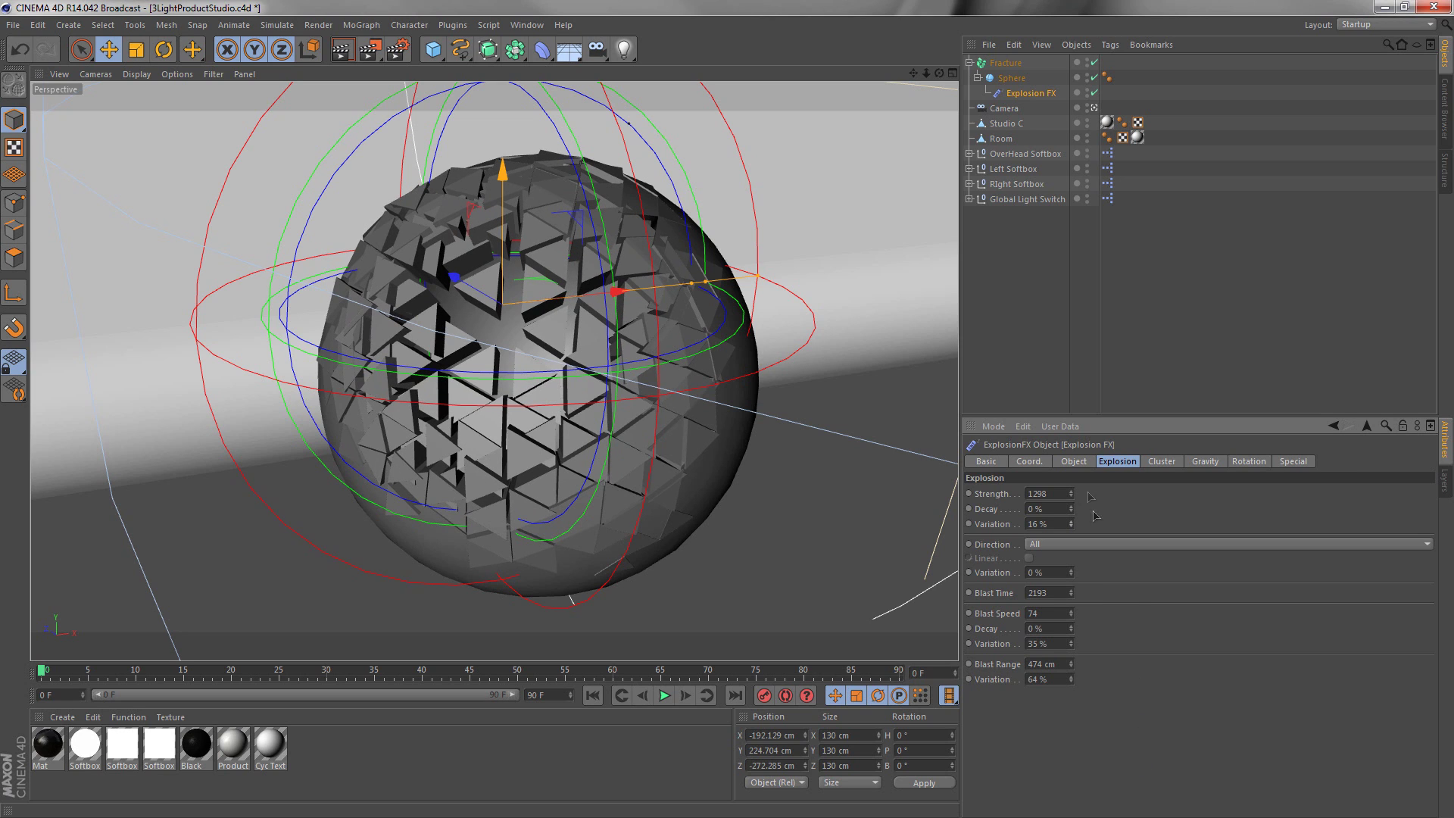
Set the cluster thickness to 86 cm with 44% variation
{"action": "left_click", "coordinate": [1161, 462]}
{"action": "left_click_drag", "start_coordinate": [1081, 496], "coordinate": [1083, 502]}
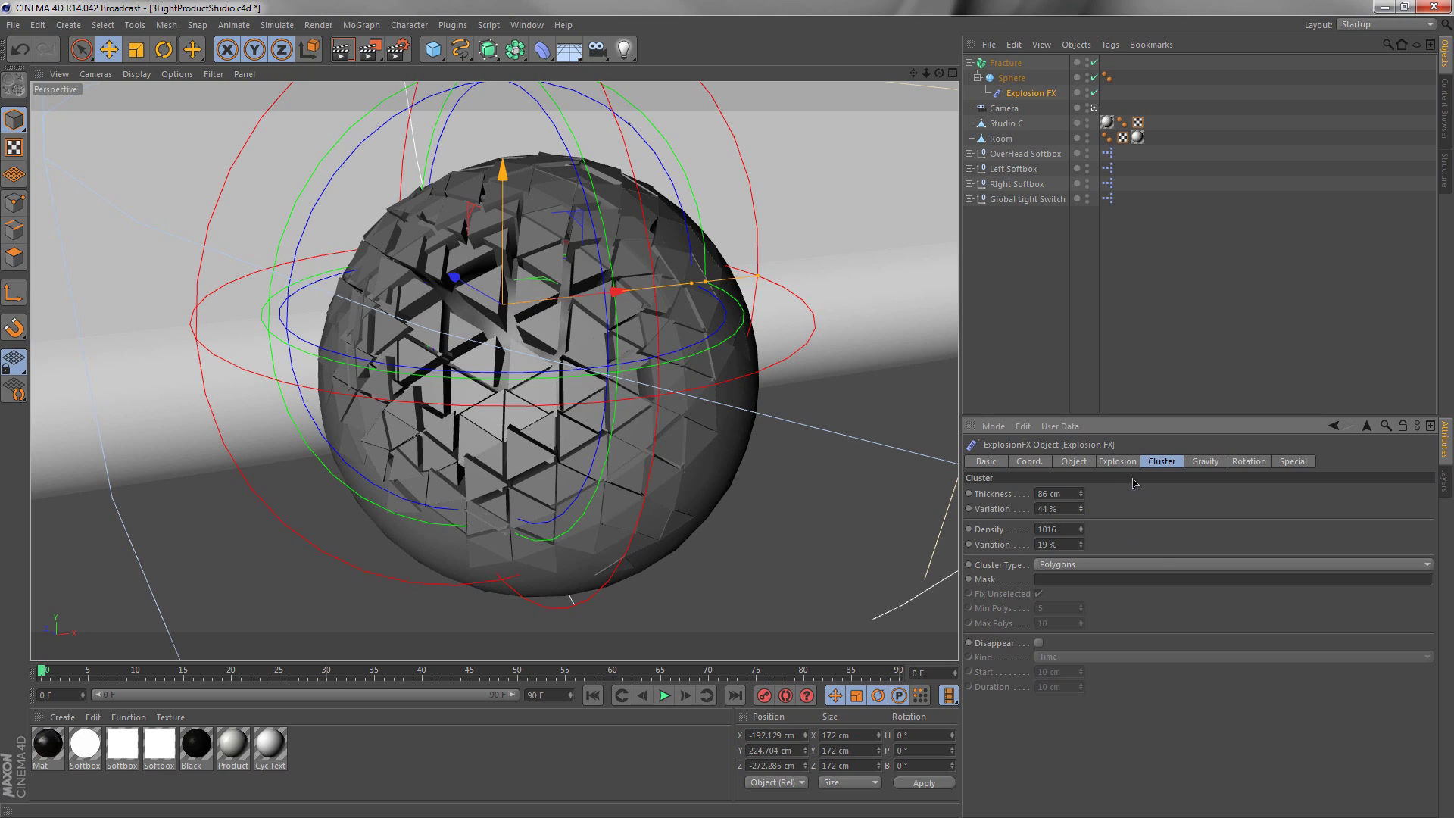
Set the fragments' rotation speed to 0 and the deformer's gravity acceleration to 5.2
{"action": "left_click", "coordinate": [1074, 461]}
{"action": "left_click", "coordinate": [1117, 461]}
{"action": "left_click", "coordinate": [1167, 461]}
{"action": "left_click", "coordinate": [1206, 462]}
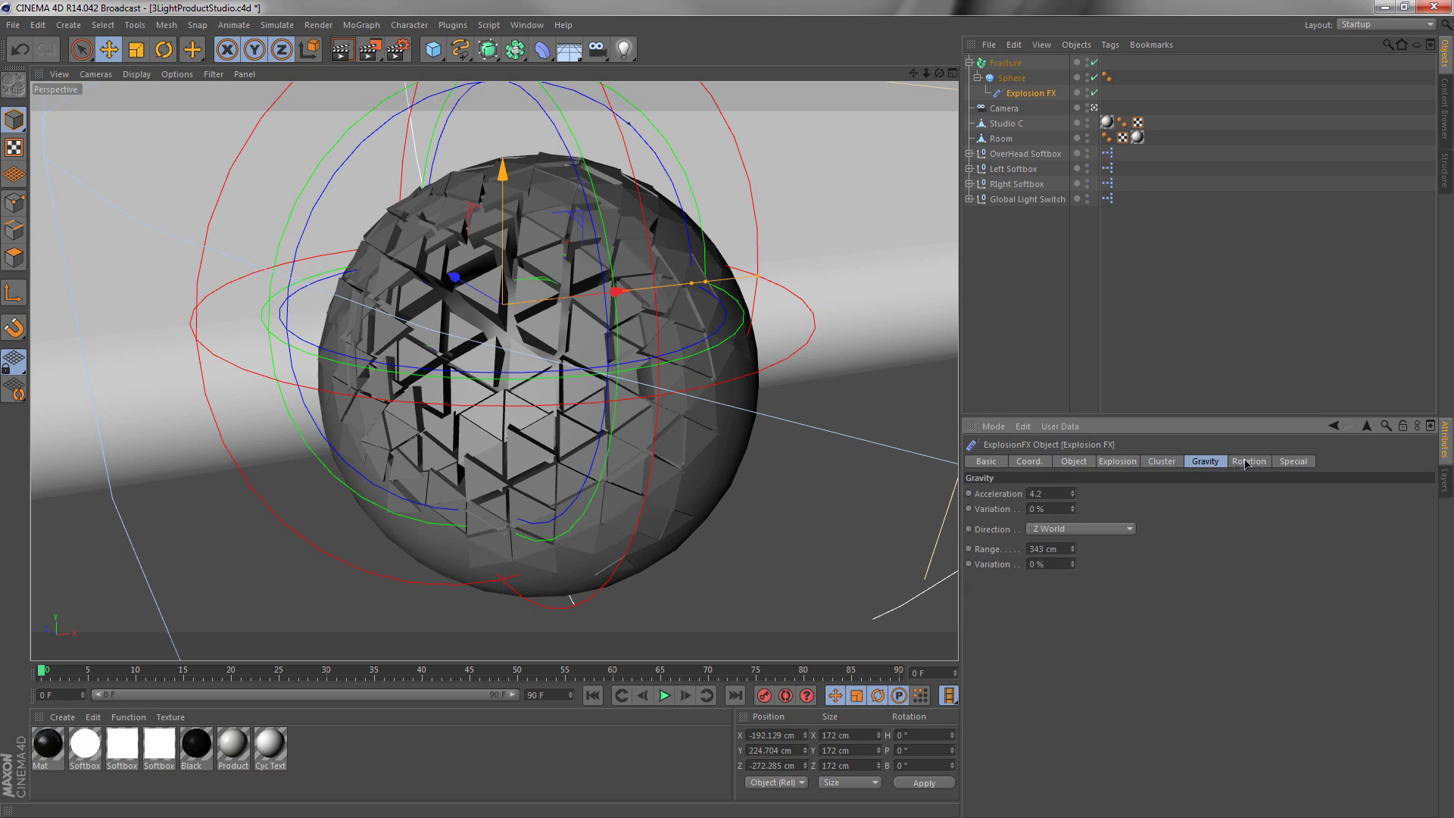
{"action": "left_click", "coordinate": [1255, 462]}
{"action": "left_click_drag", "start_coordinate": [1076, 494], "coordinate": [1001, 494]}
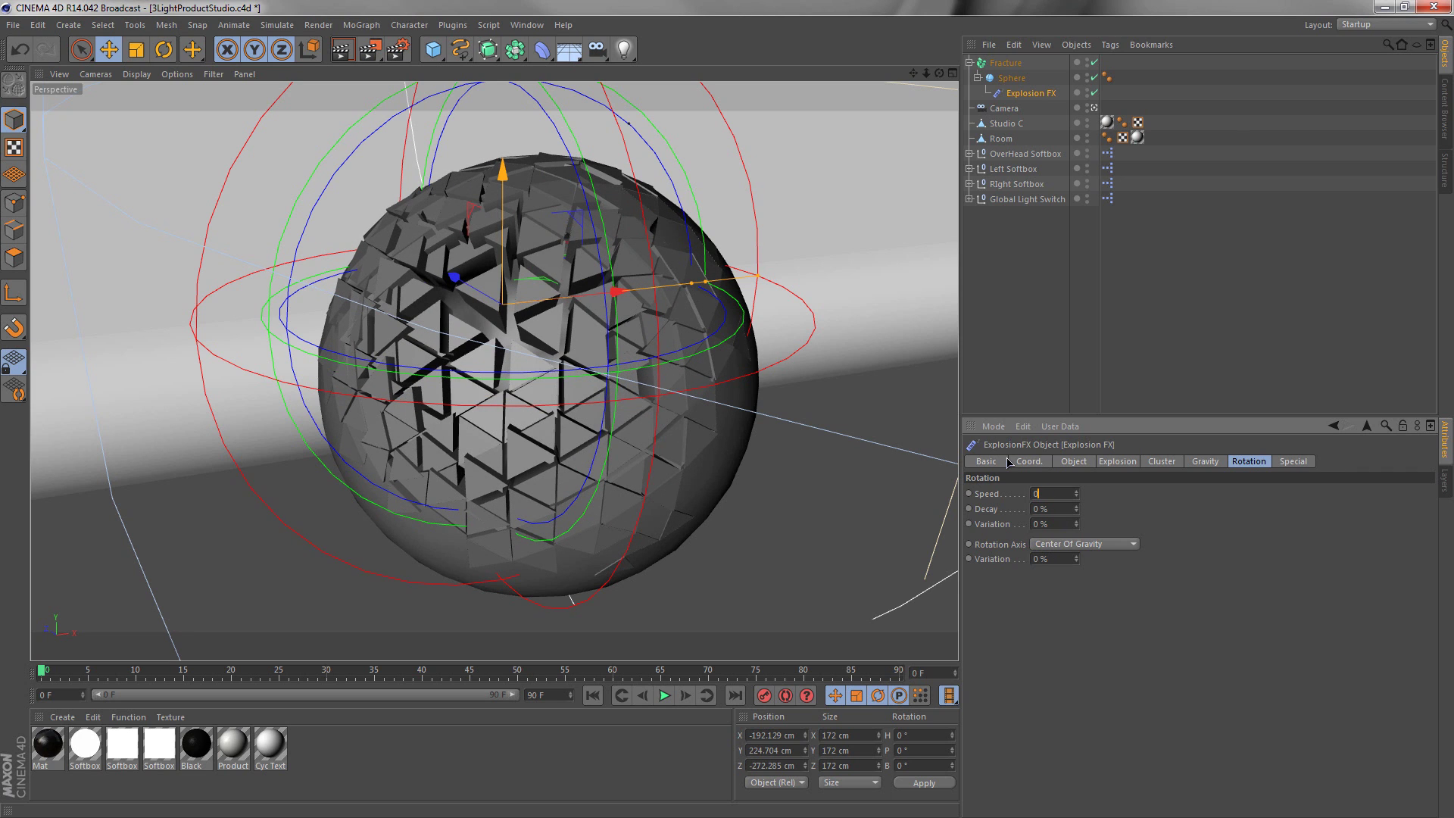
{"action": "type", "text": "0"}
{"action": "key", "text": "Return"}
{"action": "left_click", "coordinate": [1206, 463]}
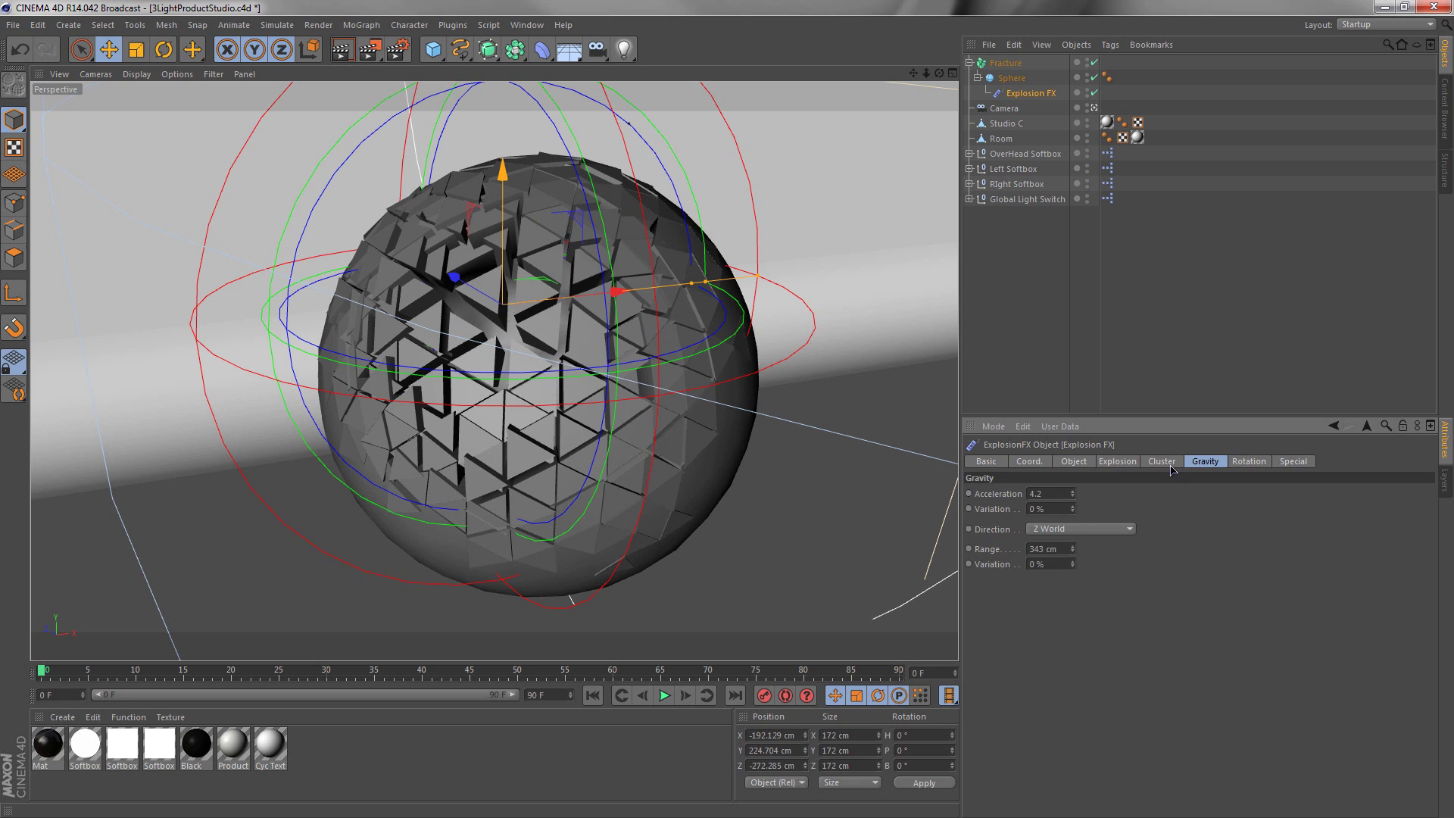
{"action": "mouse_move", "coordinate": [1073, 496]}
{"action": "left_mouse_down"}
{"action": "mouse_move", "coordinate": [1073, 465]}
{"action": "mouse_move", "coordinate": [1073, 506]}
{"action": "mouse_move", "coordinate": [1072, 482]}
{"action": "left_mouse_up"}
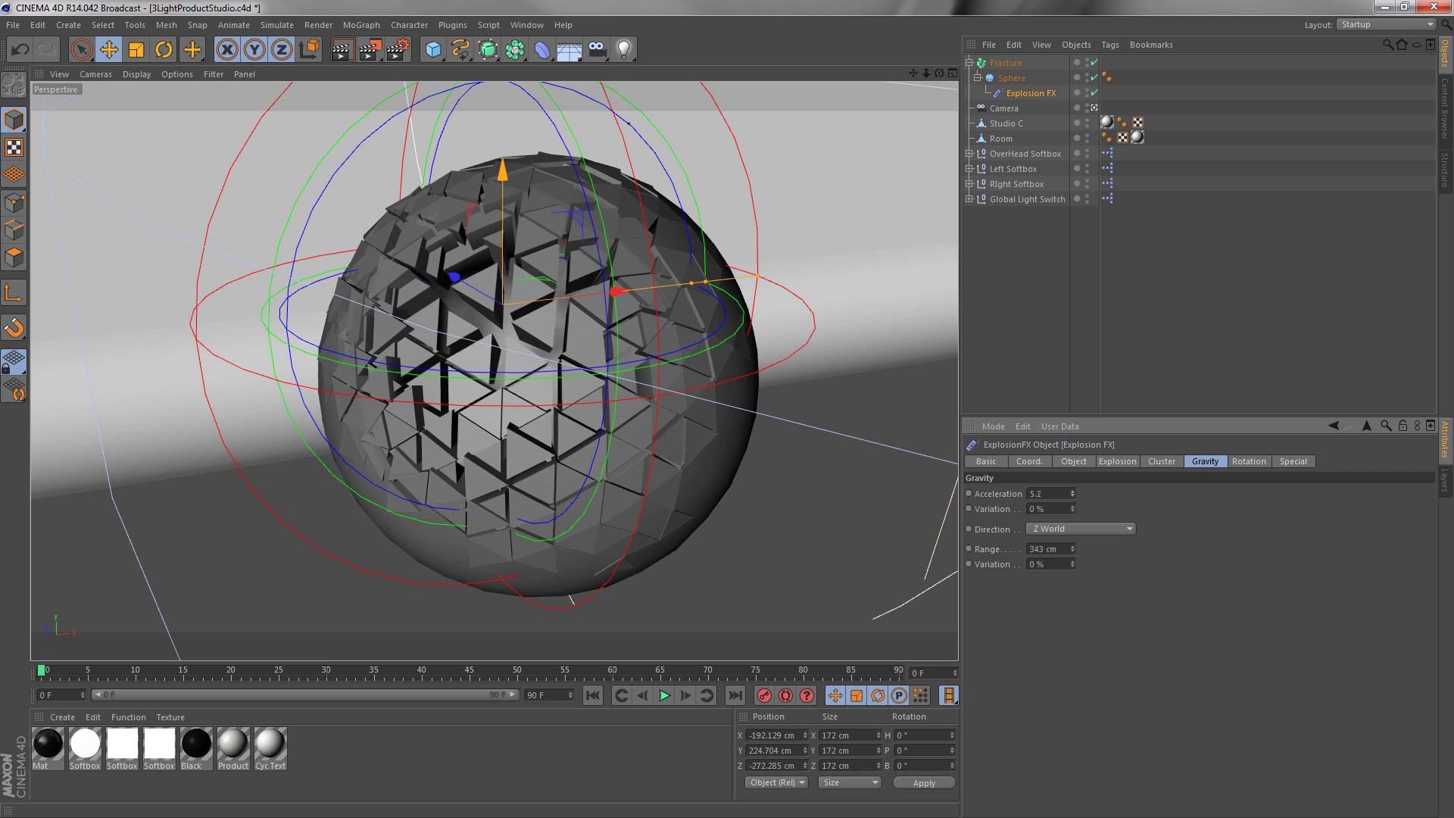
Set the explosion strength to 2309, blast time to 2312, blast speed to 100 with 38% variation and blast range to 502 cm
{"action": "left_click", "coordinate": [1160, 462]}
{"action": "left_click", "coordinate": [1118, 461]}
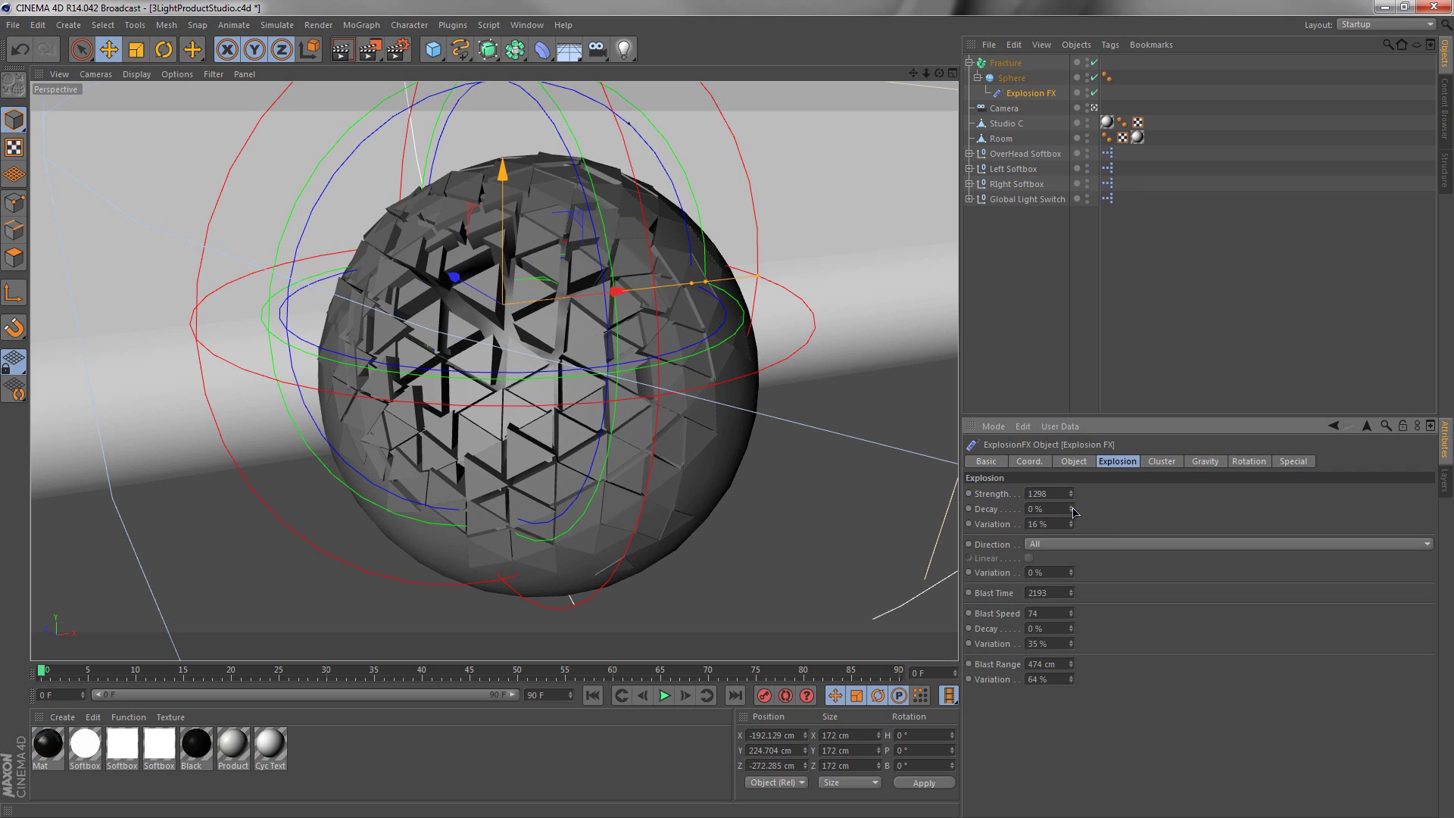
{"action": "left_click", "coordinate": [1069, 594]}
{"action": "mouse_move", "coordinate": [1073, 595]}
{"action": "left_mouse_down"}
{"action": "mouse_move", "coordinate": [1071, 561]}
{"action": "mouse_move", "coordinate": [1070, 627]}
{"action": "left_mouse_up"}
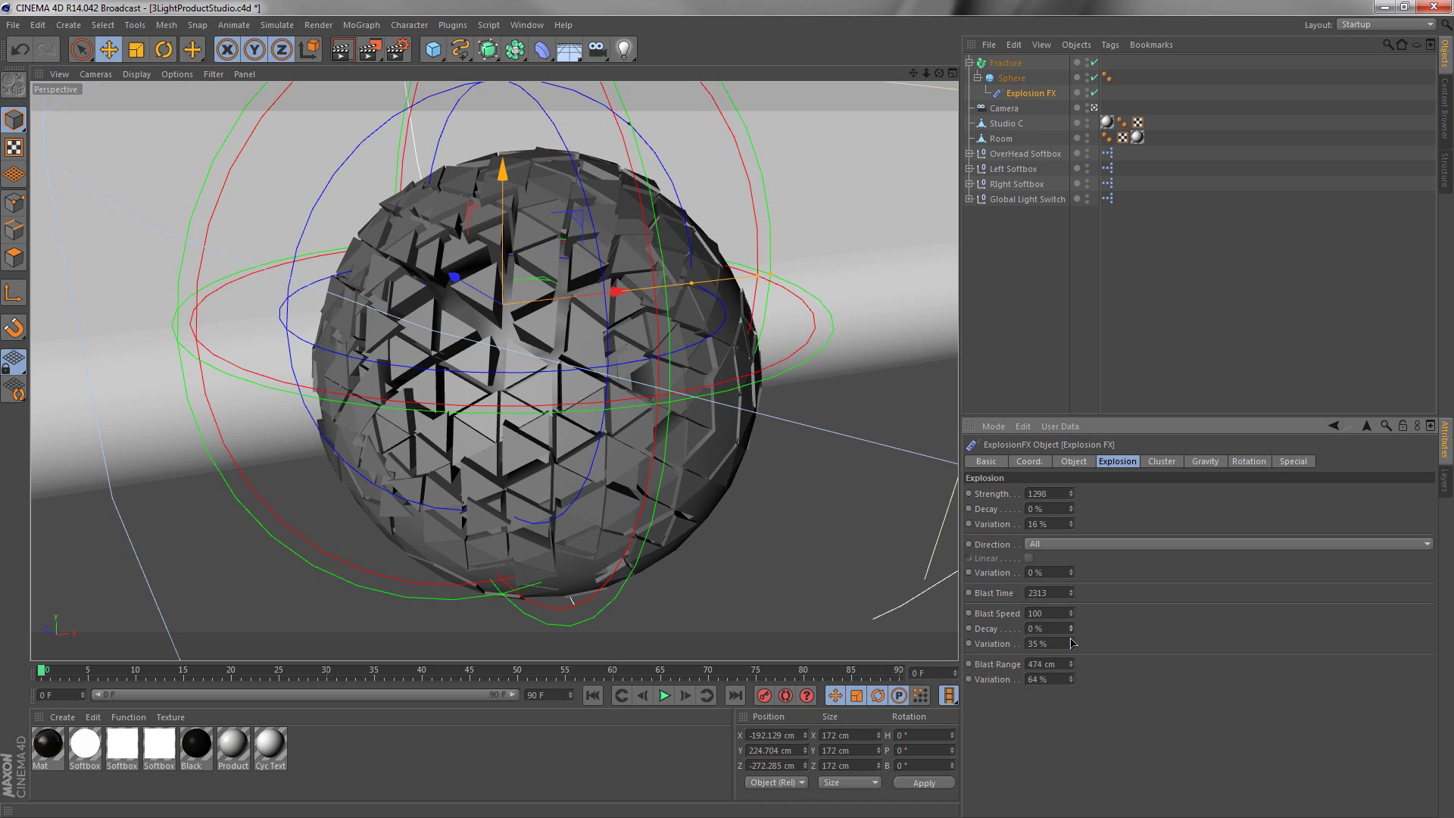
{"action": "mouse_move", "coordinate": [1071, 644]}
{"action": "left_mouse_down"}
{"action": "mouse_move", "coordinate": [1071, 677]}
{"action": "mouse_move", "coordinate": [1071, 644]}
{"action": "left_mouse_up"}
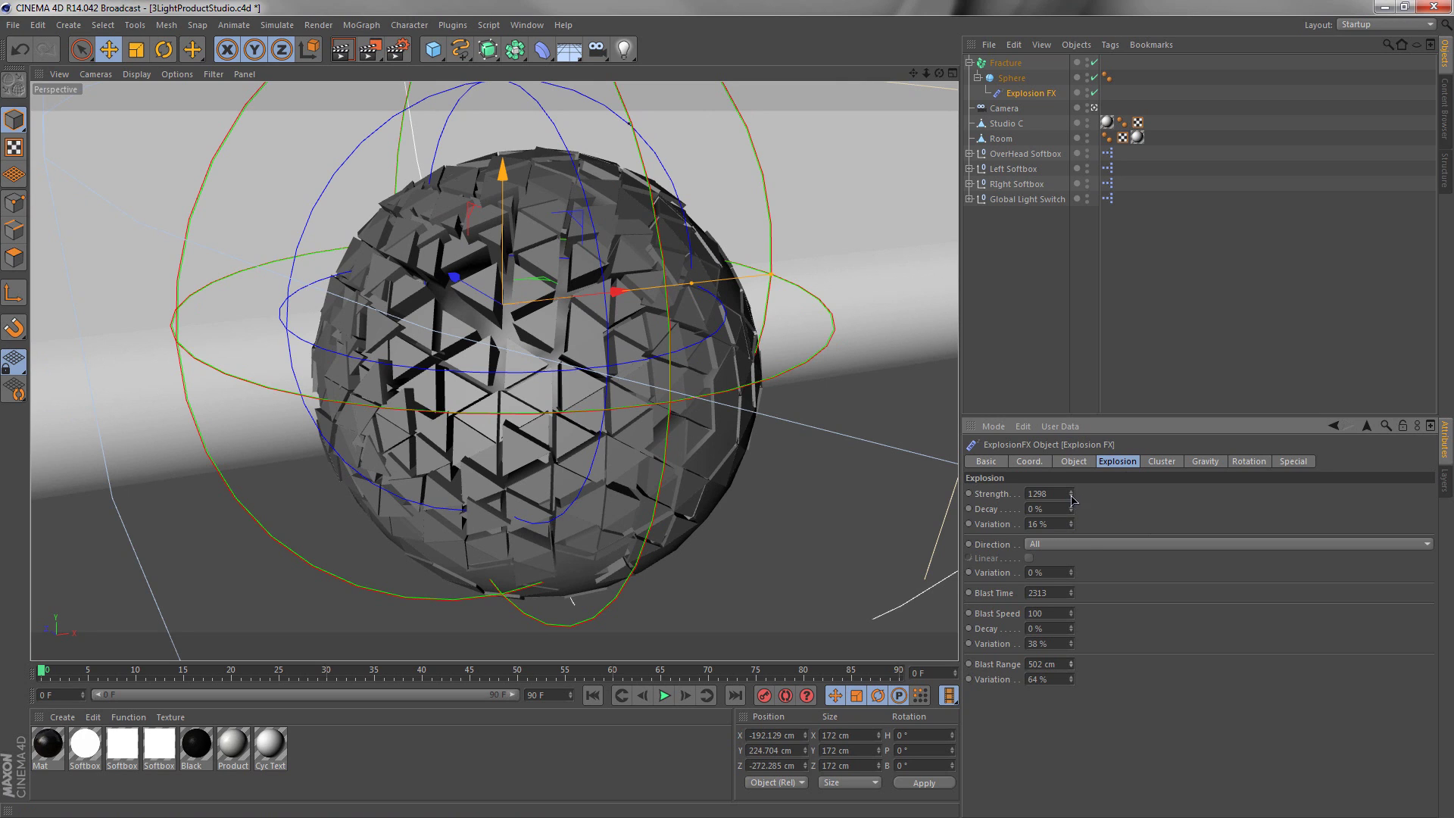
{"action": "left_click_drag", "start_coordinate": [1071, 593], "coordinate": [1071, 609]}
{"action": "left_click_drag", "start_coordinate": [1071, 494], "coordinate": [1071, 409]}
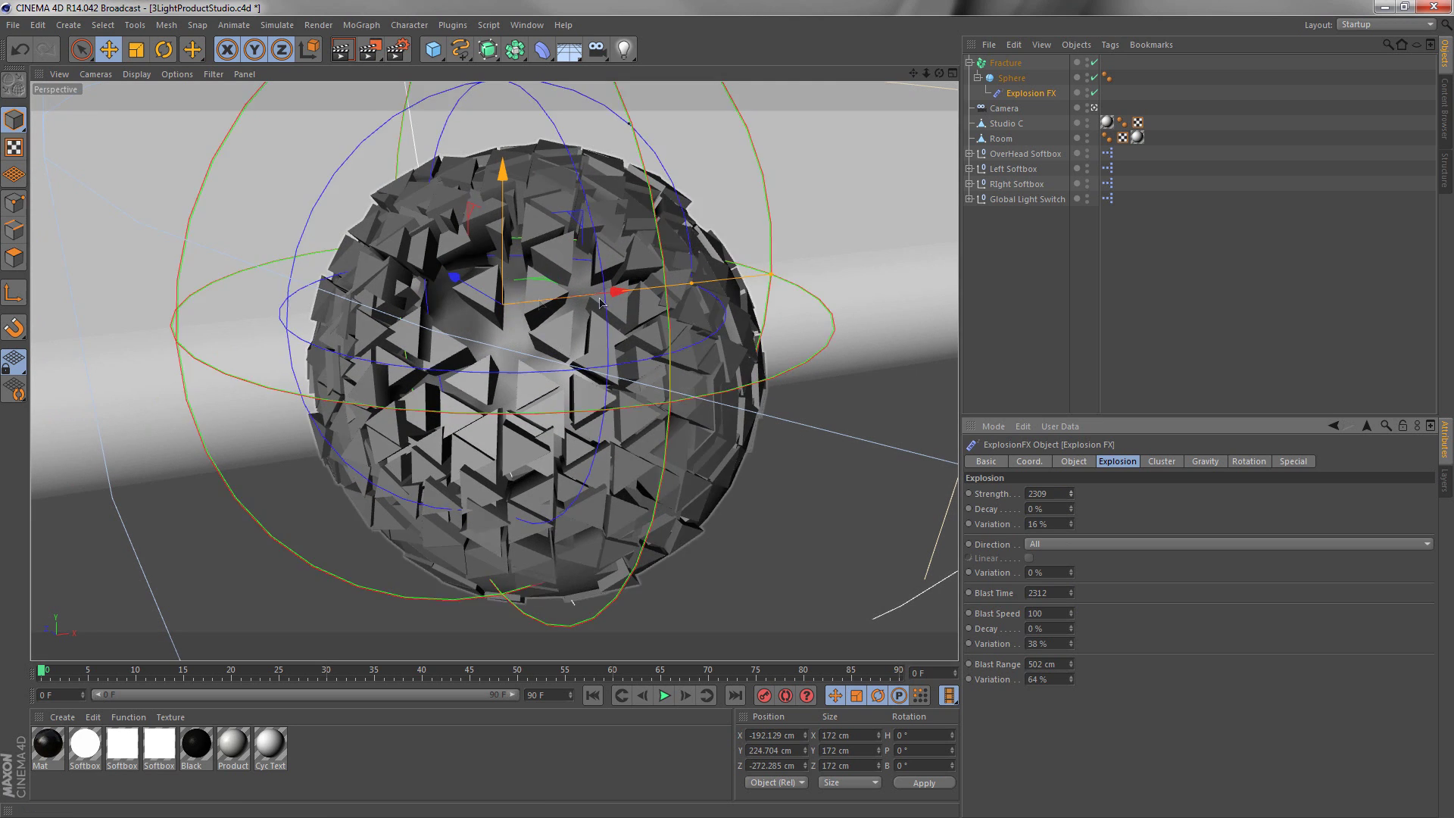
Reposition the Explosion FX deformer at the sphere's upper front, at about X -210, Y 220, Z -254 cm
{"action": "right_click_drag", "start_coordinate": [482, 296], "coordinate": [545, 317], "text": "alt"}
{"action": "mouse_move", "coordinate": [635, 296]}
{"action": "left_mouse_down"}
{"action": "mouse_move", "coordinate": [592, 302]}
{"action": "mouse_move", "coordinate": [698, 294]}
{"action": "mouse_move", "coordinate": [613, 308]}
{"action": "mouse_move", "coordinate": [625, 306]}
{"action": "left_mouse_up"}
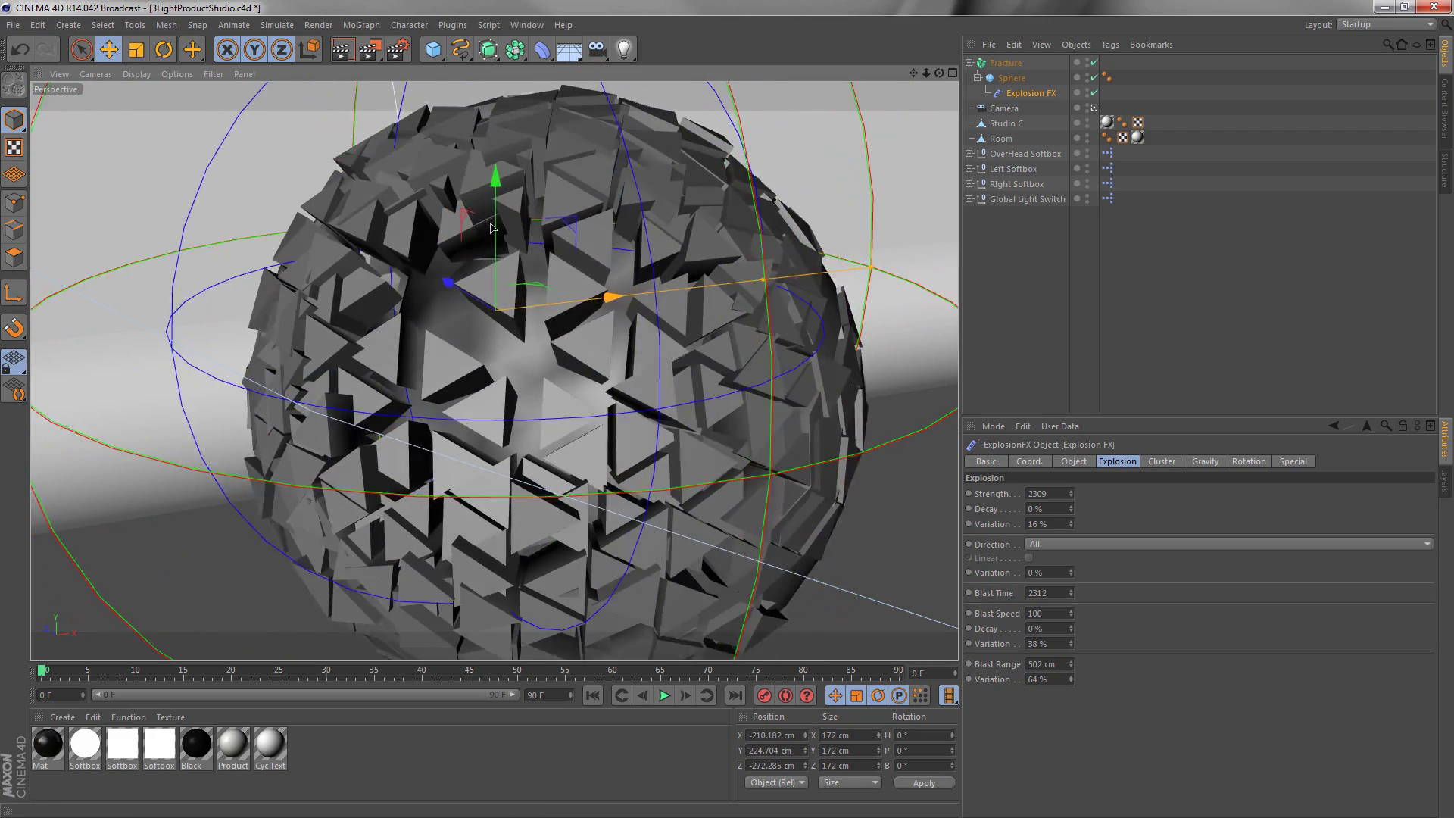
{"action": "left_click_drag", "start_coordinate": [492, 191], "coordinate": [550, 193]}
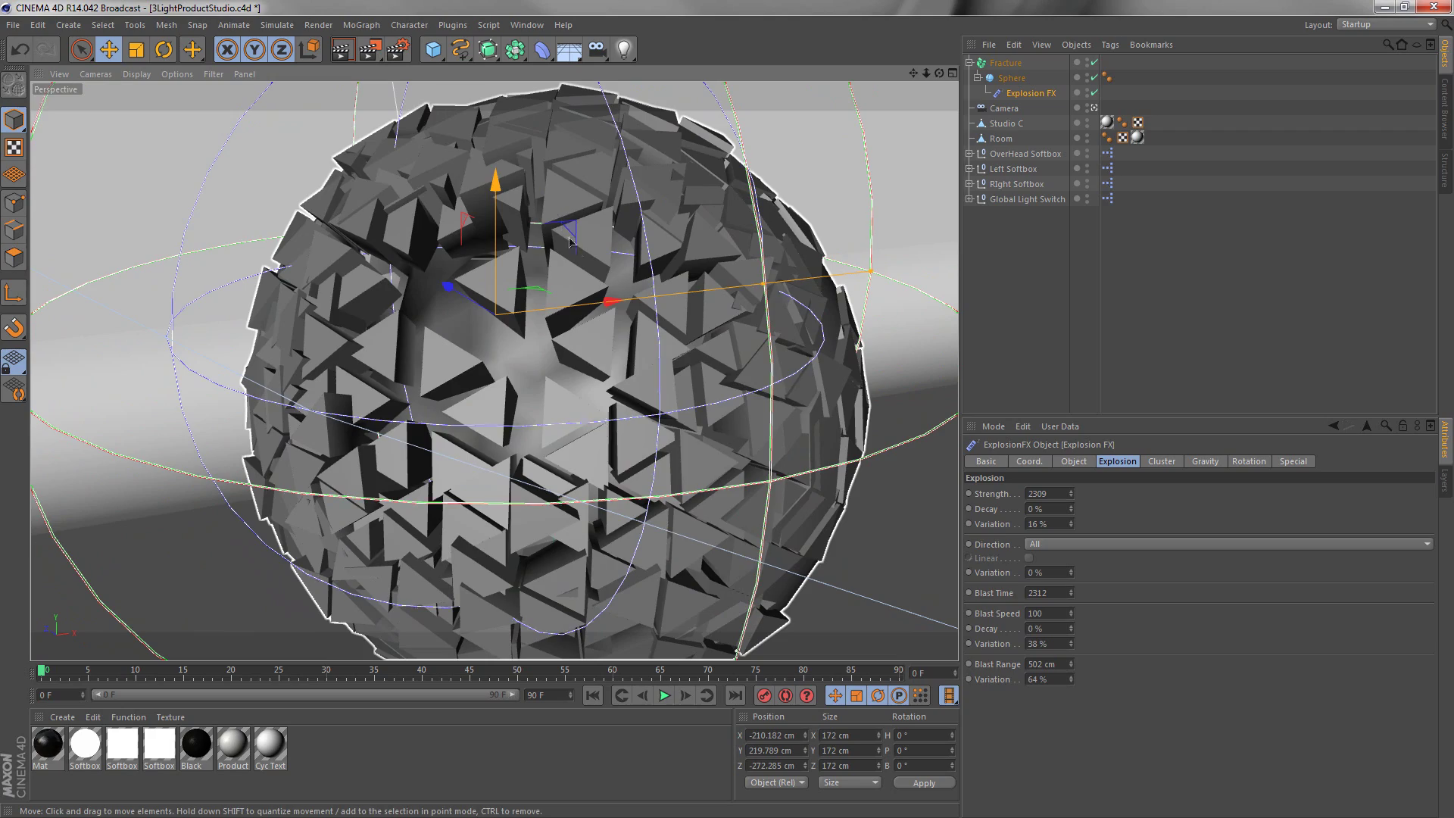
{"action": "mouse_move", "coordinate": [459, 287]}
{"action": "left_mouse_down"}
{"action": "mouse_move", "coordinate": [437, 271]}
{"action": "mouse_move", "coordinate": [443, 282]}
{"action": "left_mouse_up"}
{"action": "mouse_move", "coordinate": [602, 298]}
{"action": "left_mouse_down"}
{"action": "mouse_move", "coordinate": [589, 301]}
{"action": "mouse_move", "coordinate": [605, 298]}
{"action": "left_mouse_up"}
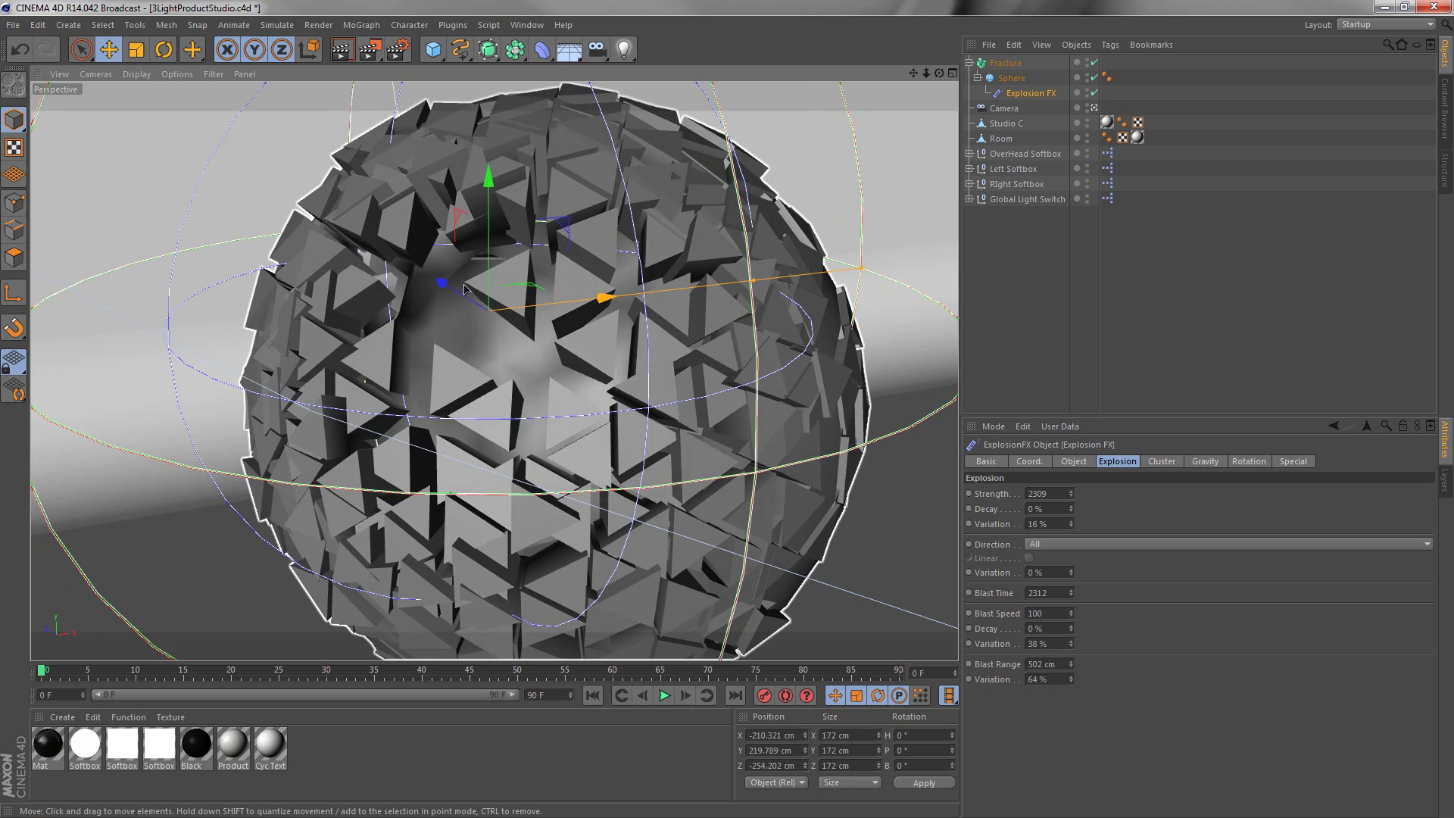
{"action": "scroll", "coordinate": [605, 356], "scroll_direction": "down", "scroll_amount": 2}
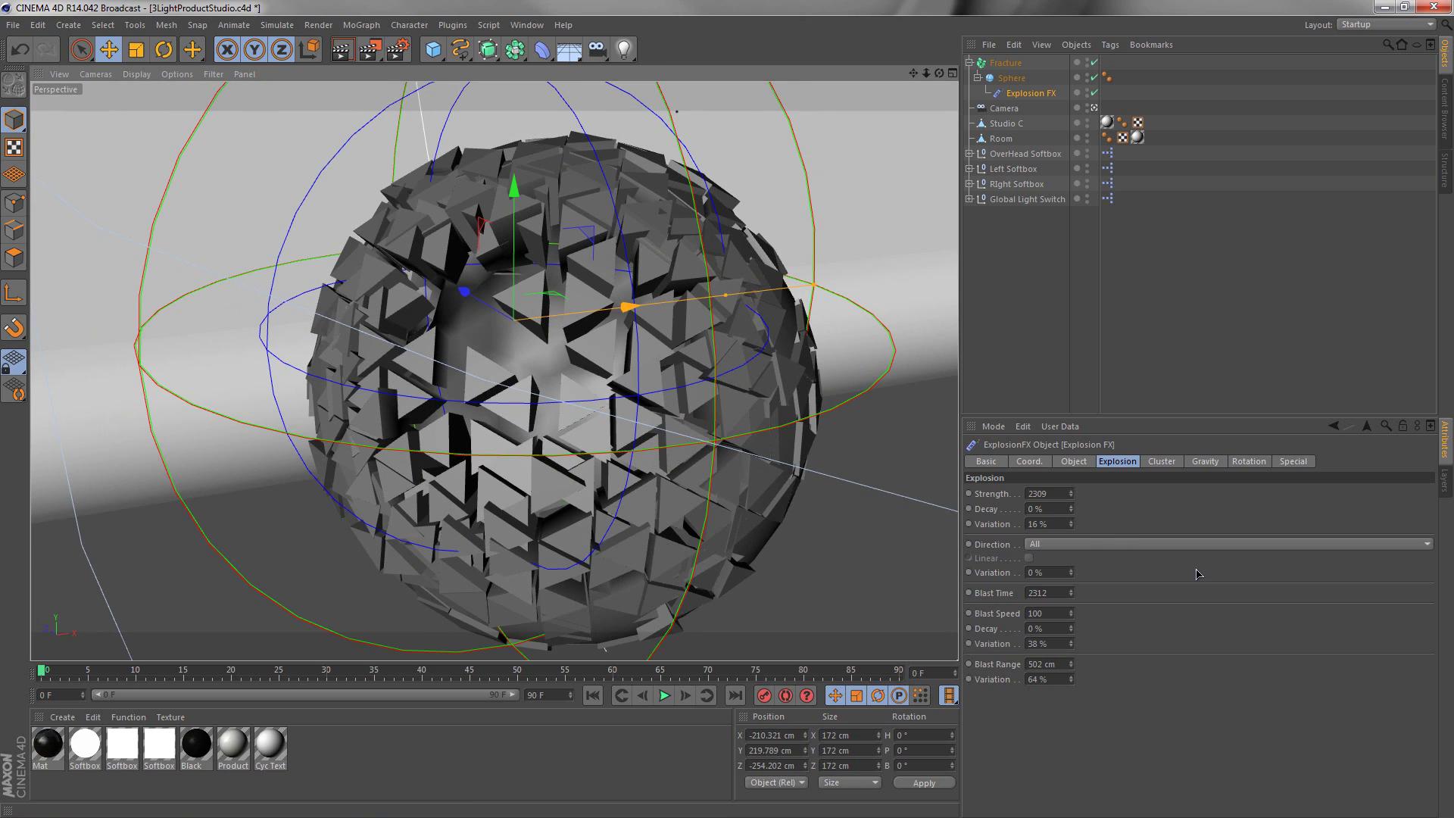
{"action": "left_click", "coordinate": [1075, 462]}
{"action": "left_click", "coordinate": [1119, 462]}
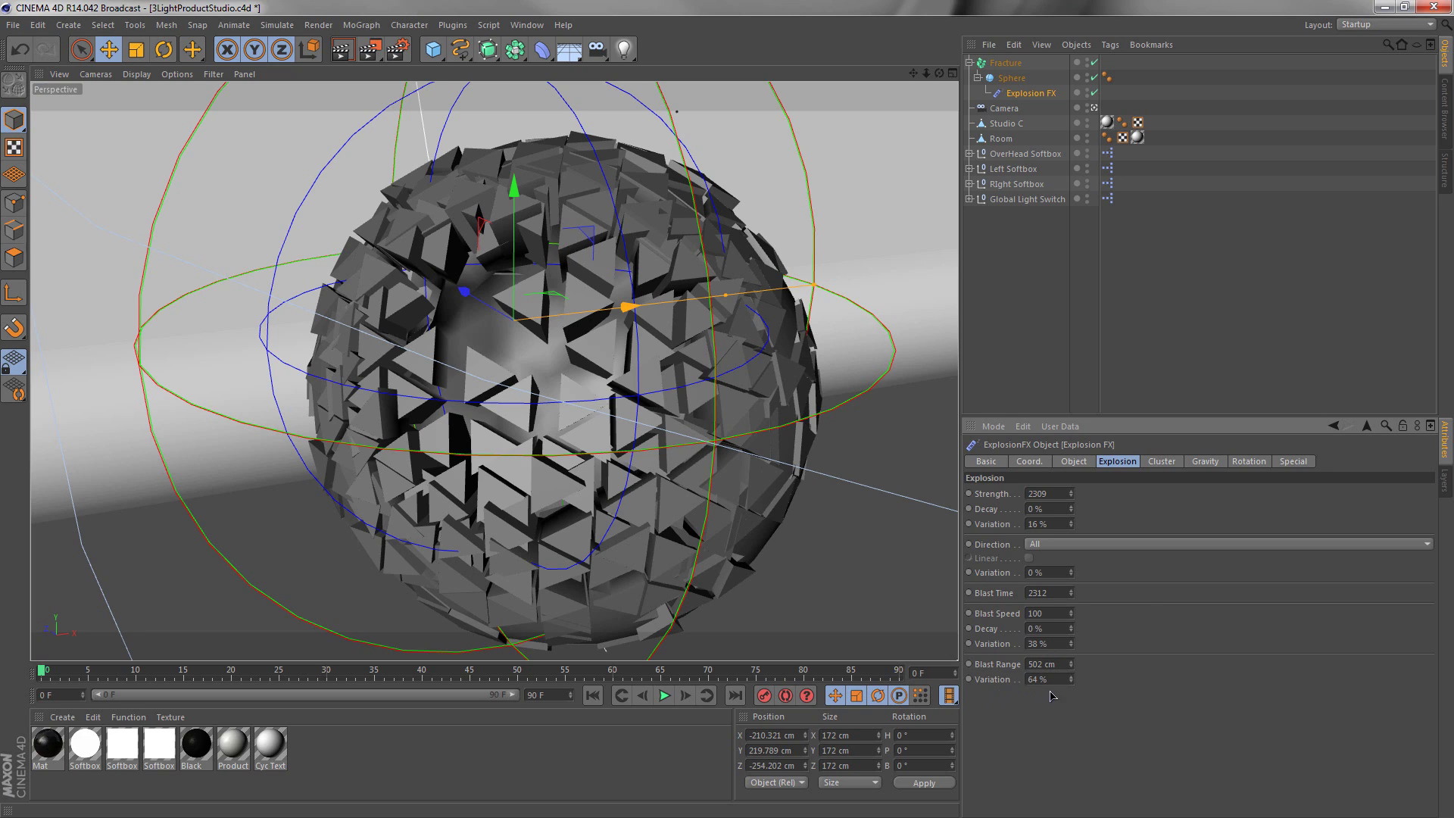
{"action": "left_click", "coordinate": [1163, 462]}
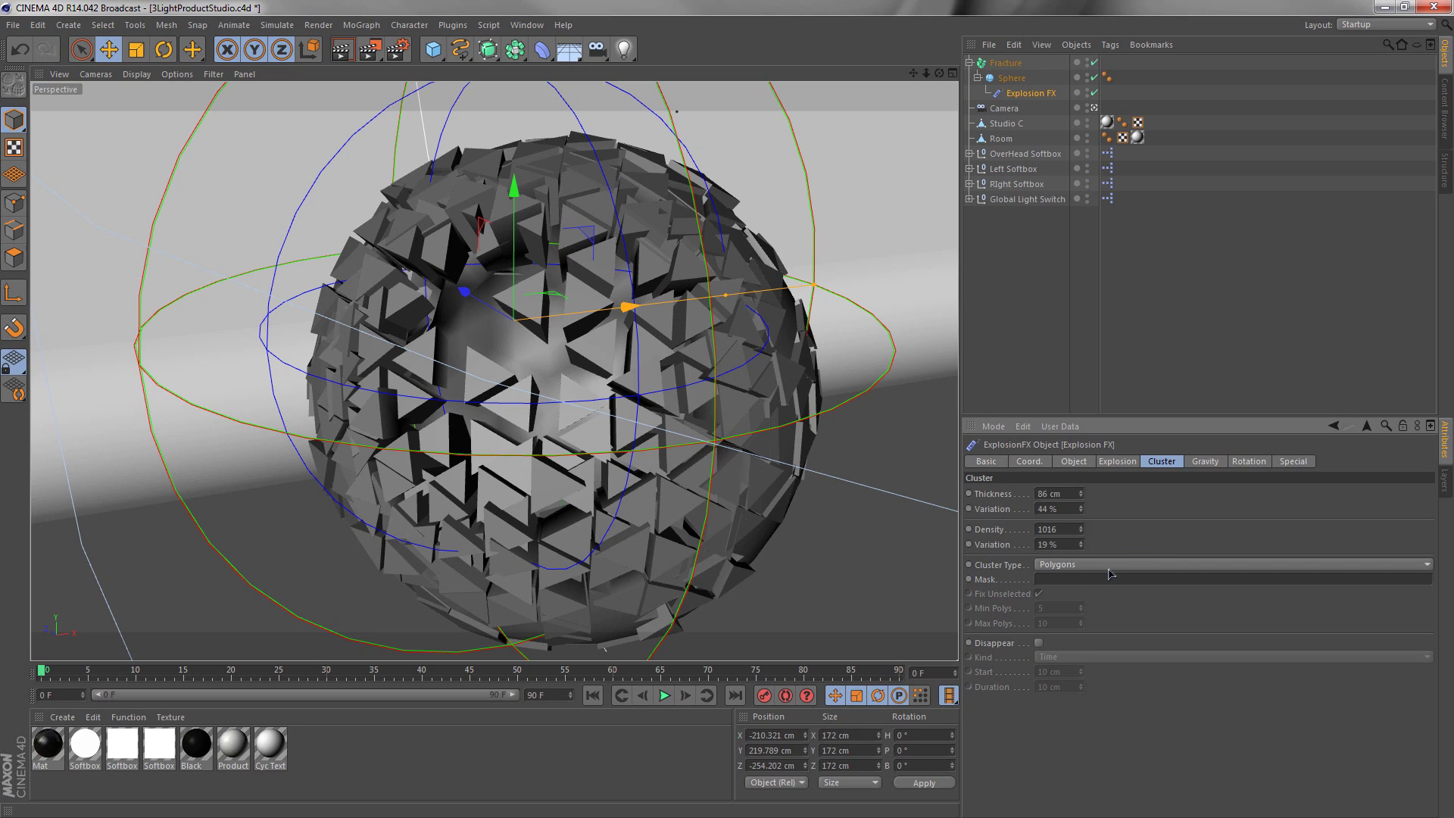
{"action": "left_click", "coordinate": [1208, 463]}
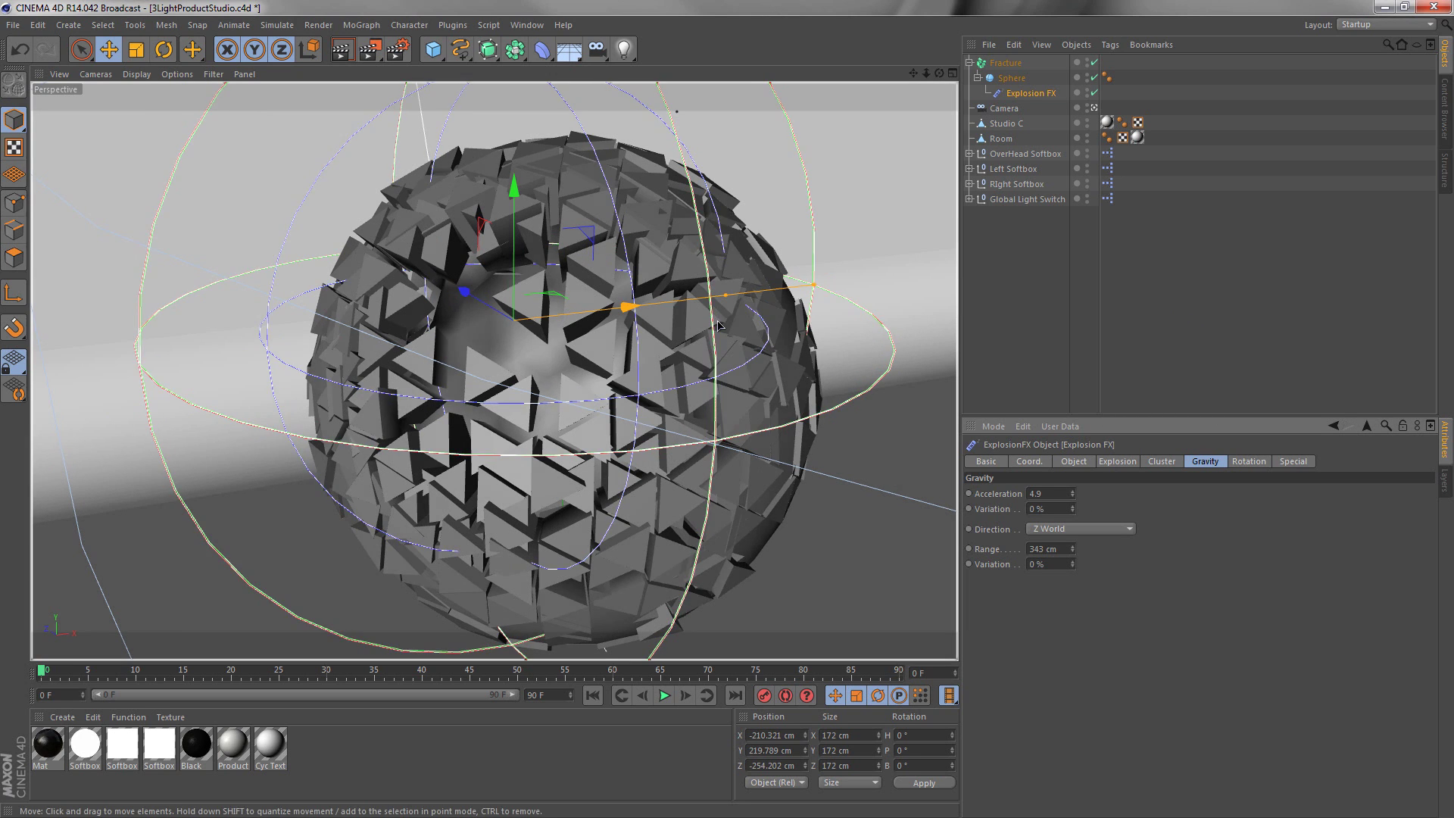
{"action": "left_click", "coordinate": [1118, 462]}
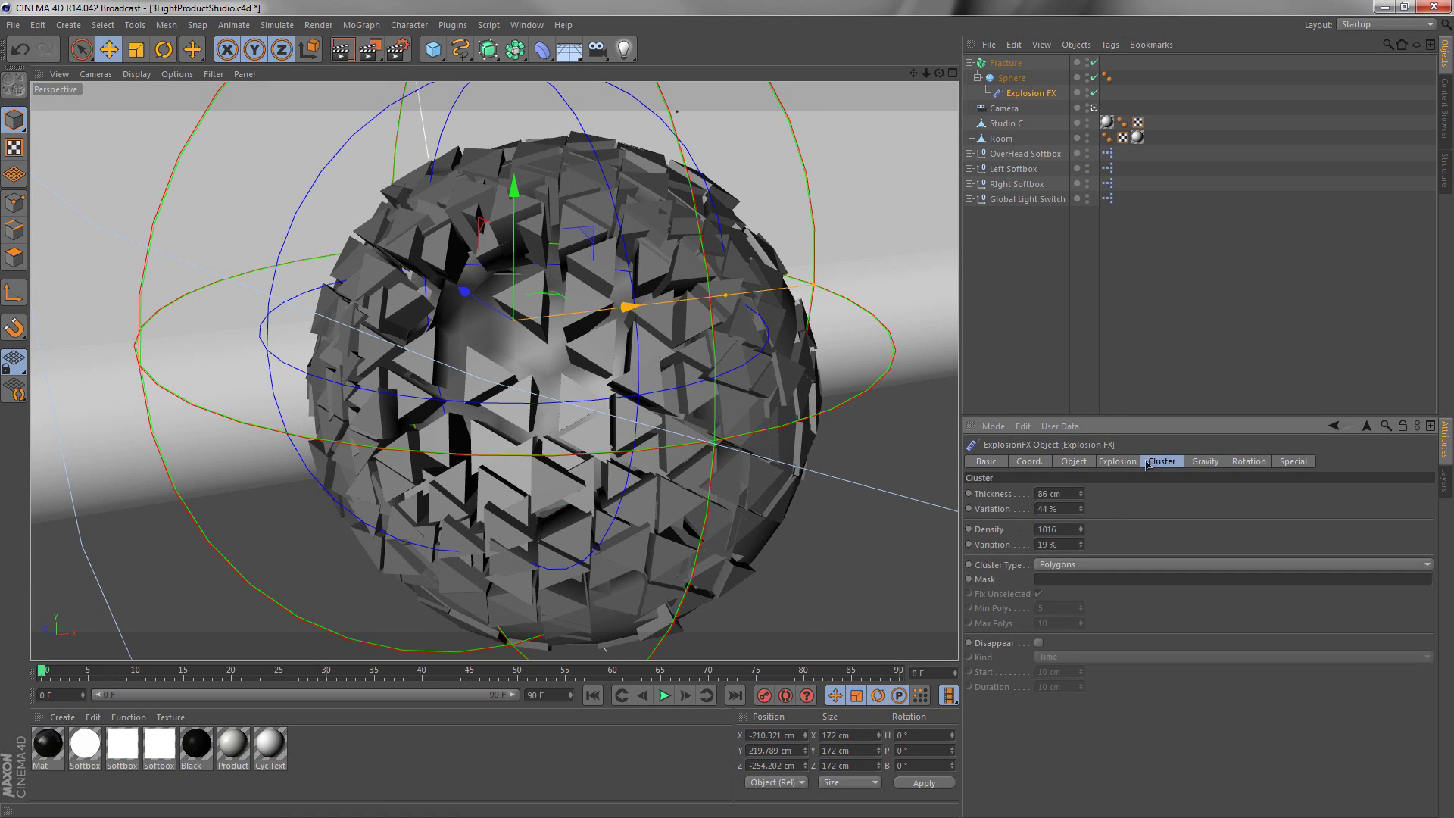
{"action": "left_click", "coordinate": [1074, 461]}
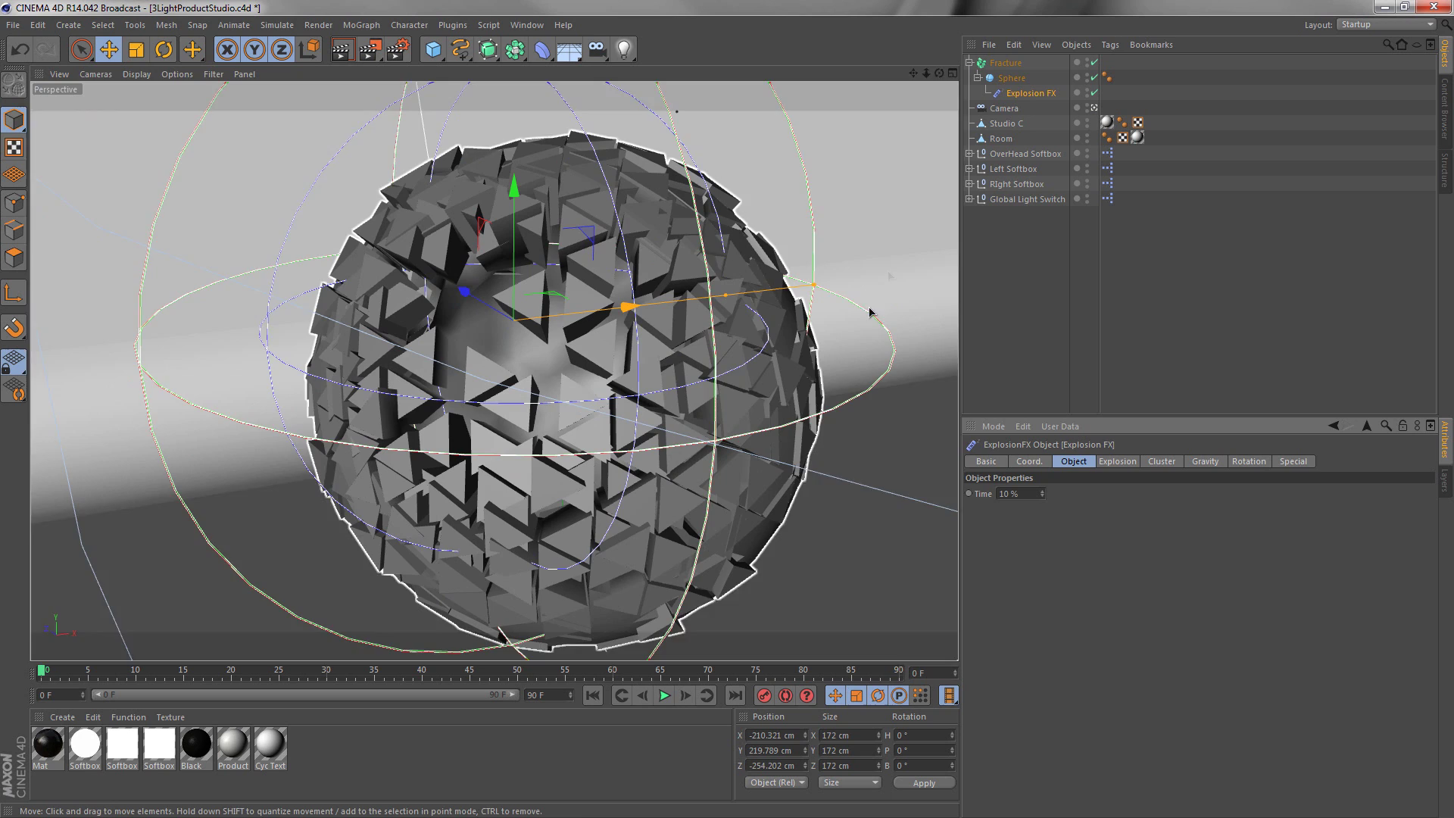
Apply the Product Texture material to the fractured sphere
{"action": "left_click", "coordinate": [635, 512]}
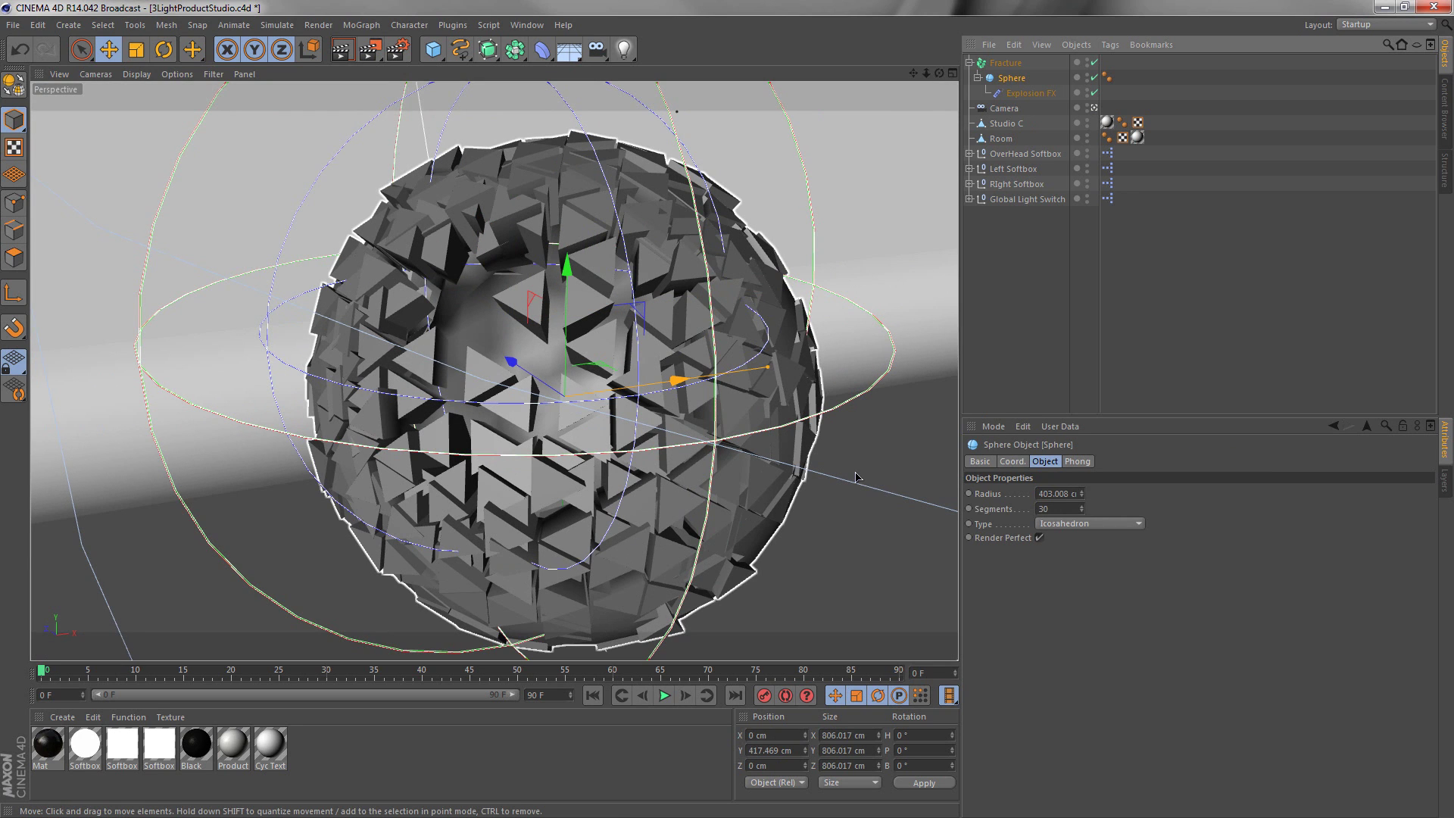
{"action": "left_click", "coordinate": [234, 744]}
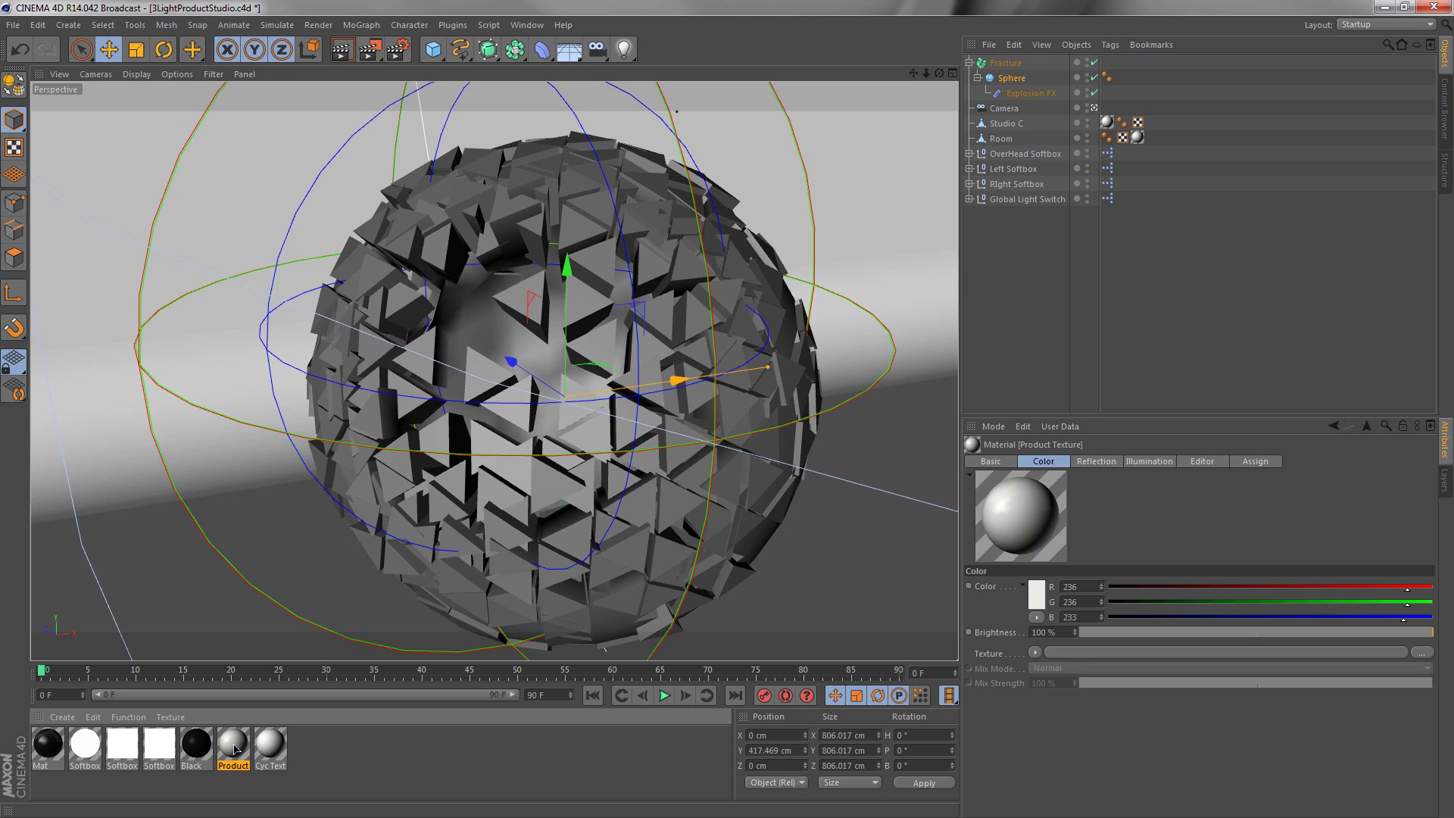
{"action": "left_click_drag", "start_coordinate": [235, 748], "coordinate": [1022, 80]}
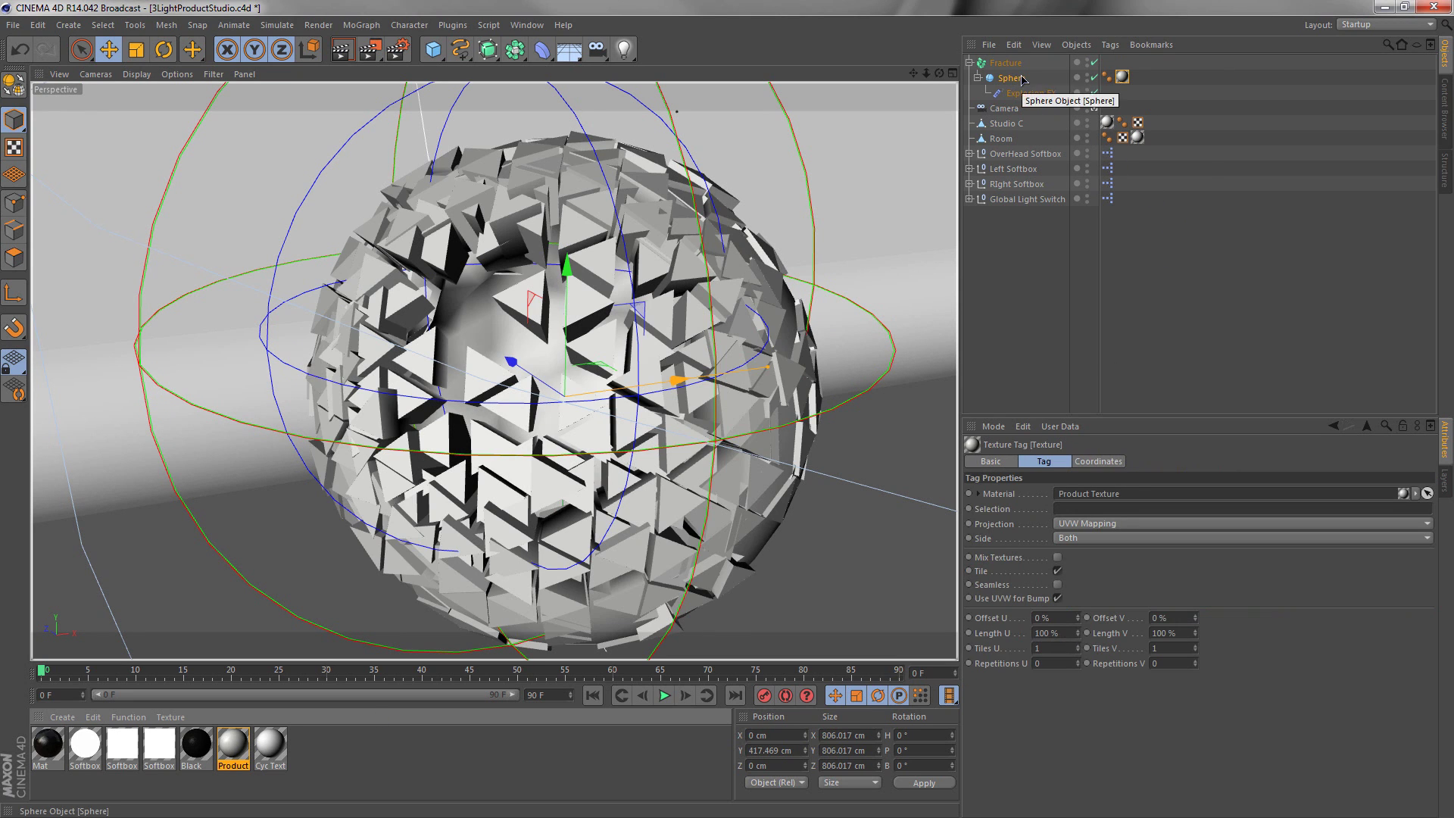
Set the Product Texture material's reflection brightness to 20%
{"action": "left_click", "coordinate": [241, 746]}
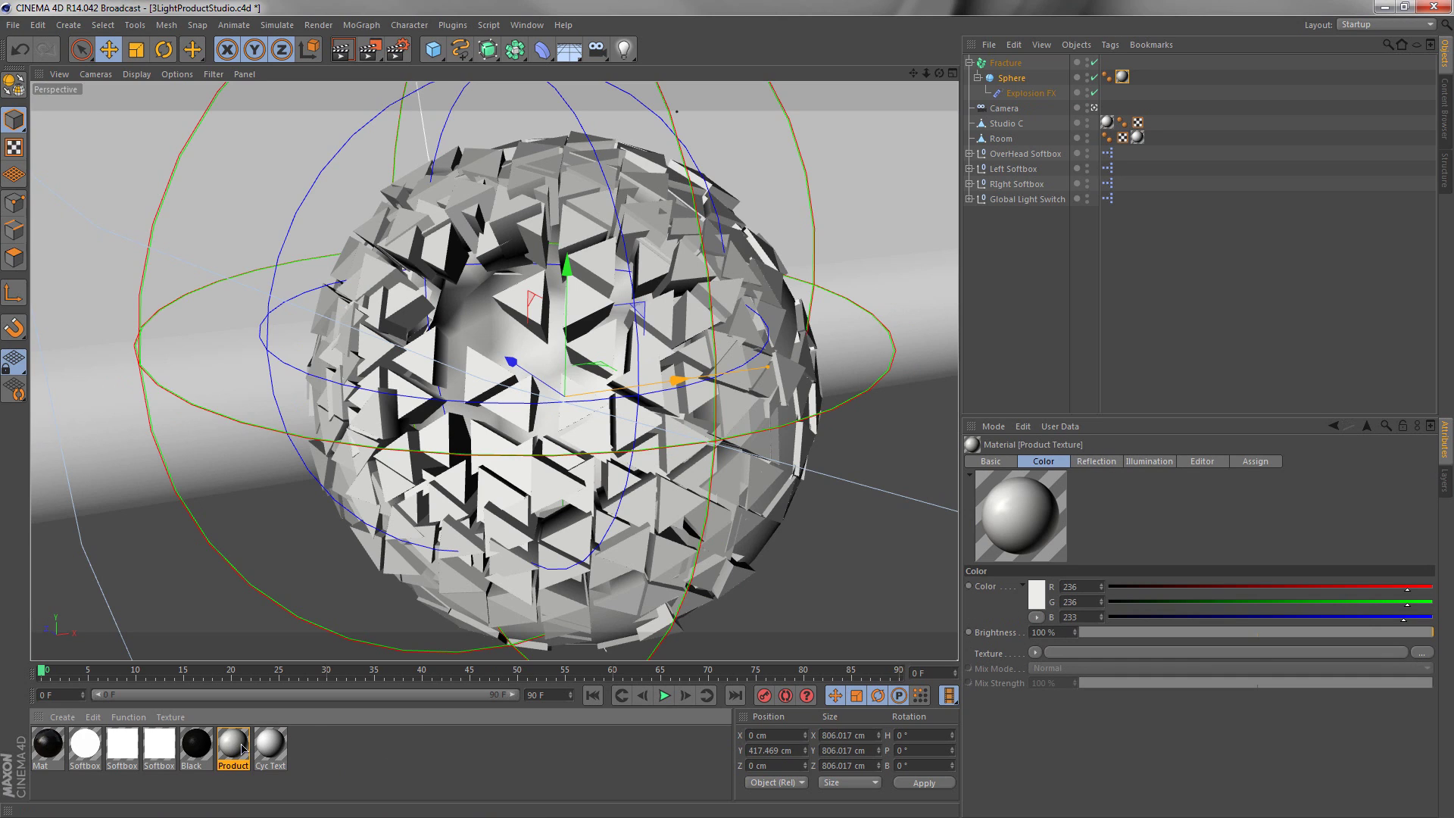
{"action": "left_click", "coordinate": [1099, 461]}
{"action": "left_click_drag", "start_coordinate": [1097, 633], "coordinate": [1150, 642]}
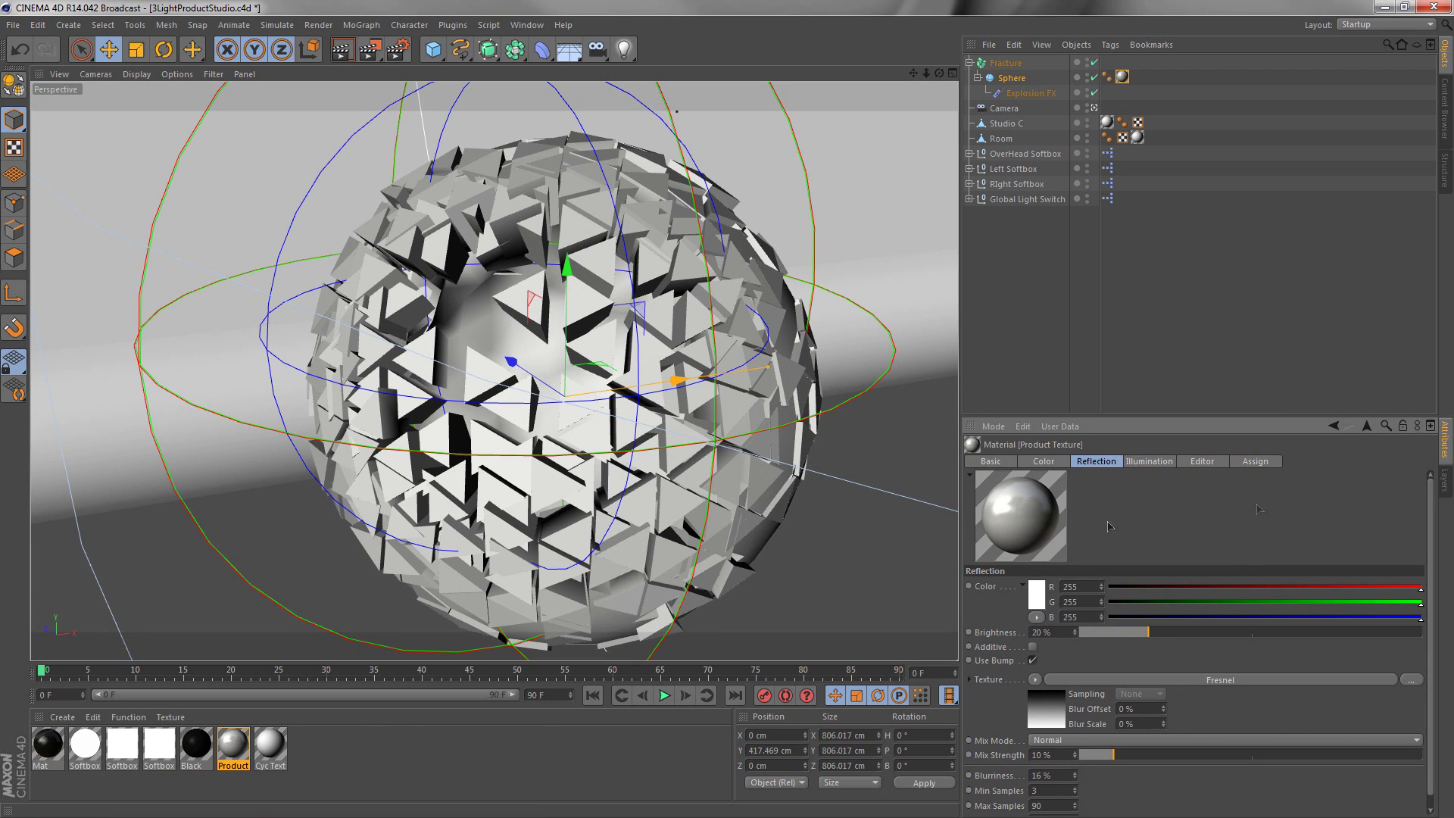
Enable the Specular channel on the Product Texture material and open its specular settings
{"action": "left_click", "coordinate": [995, 463]}
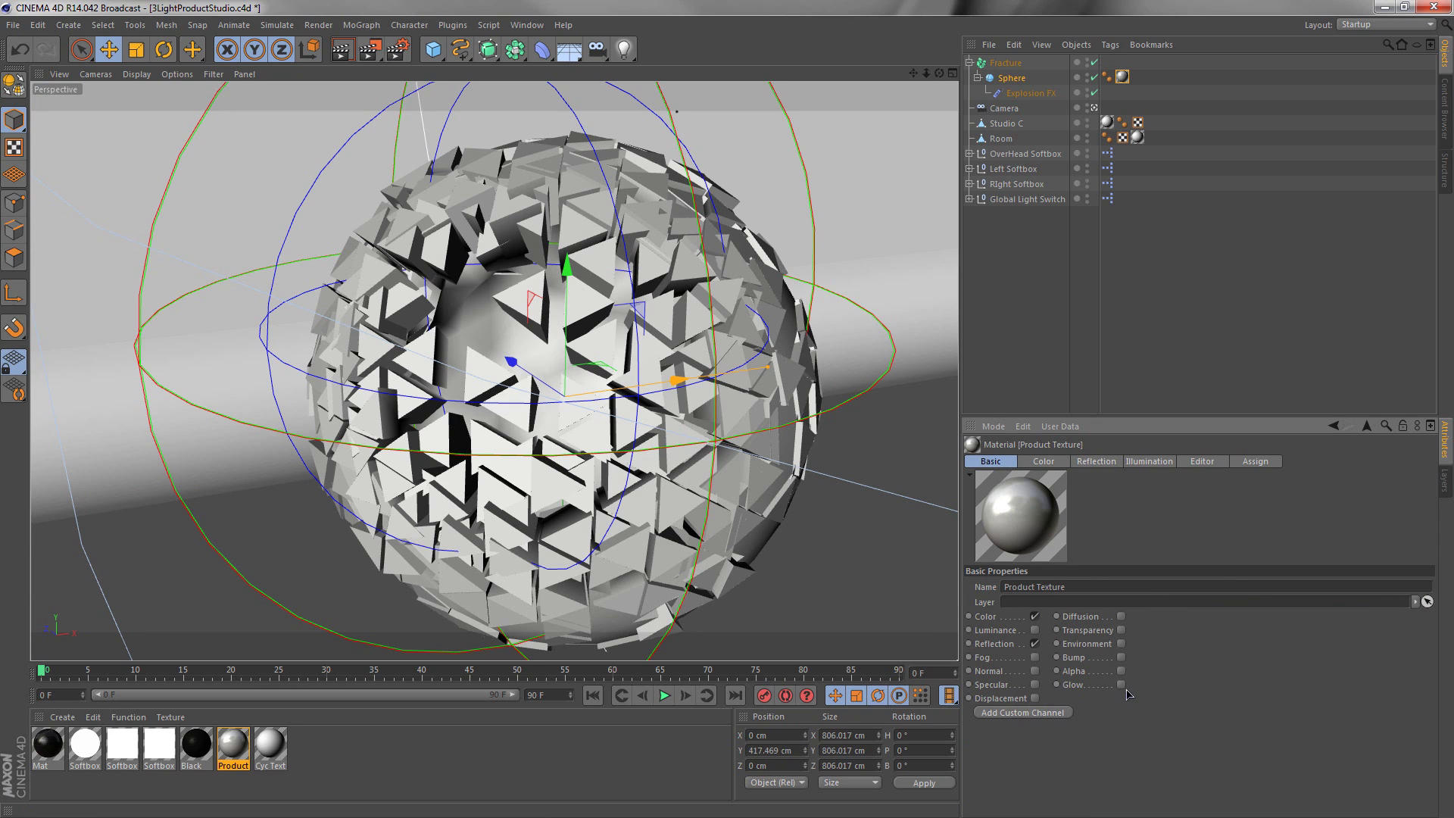
{"action": "left_click", "coordinate": [1035, 684]}
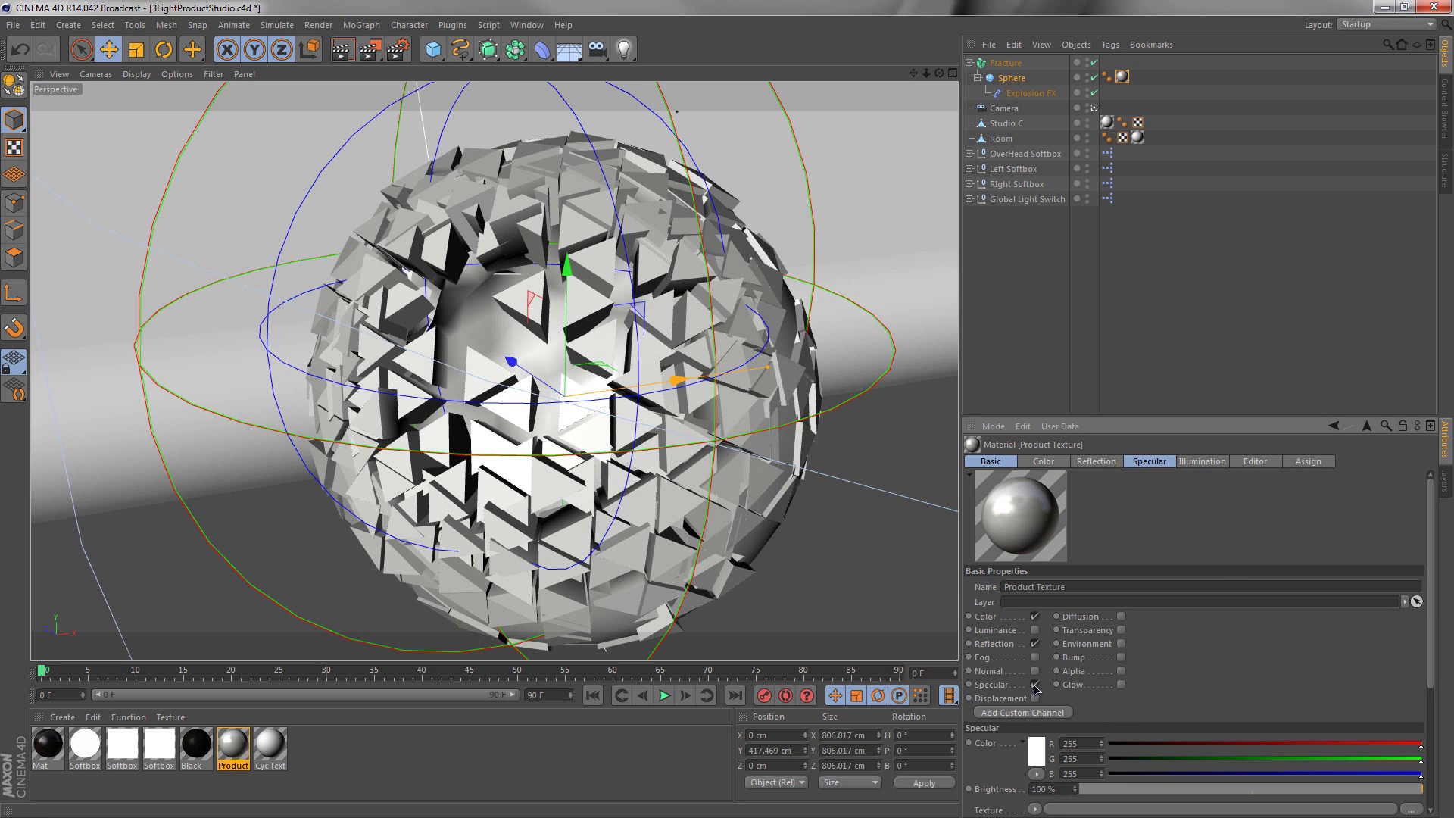
{"action": "scroll", "coordinate": [1250, 530], "scroll_direction": "down", "scroll_amount": 3}
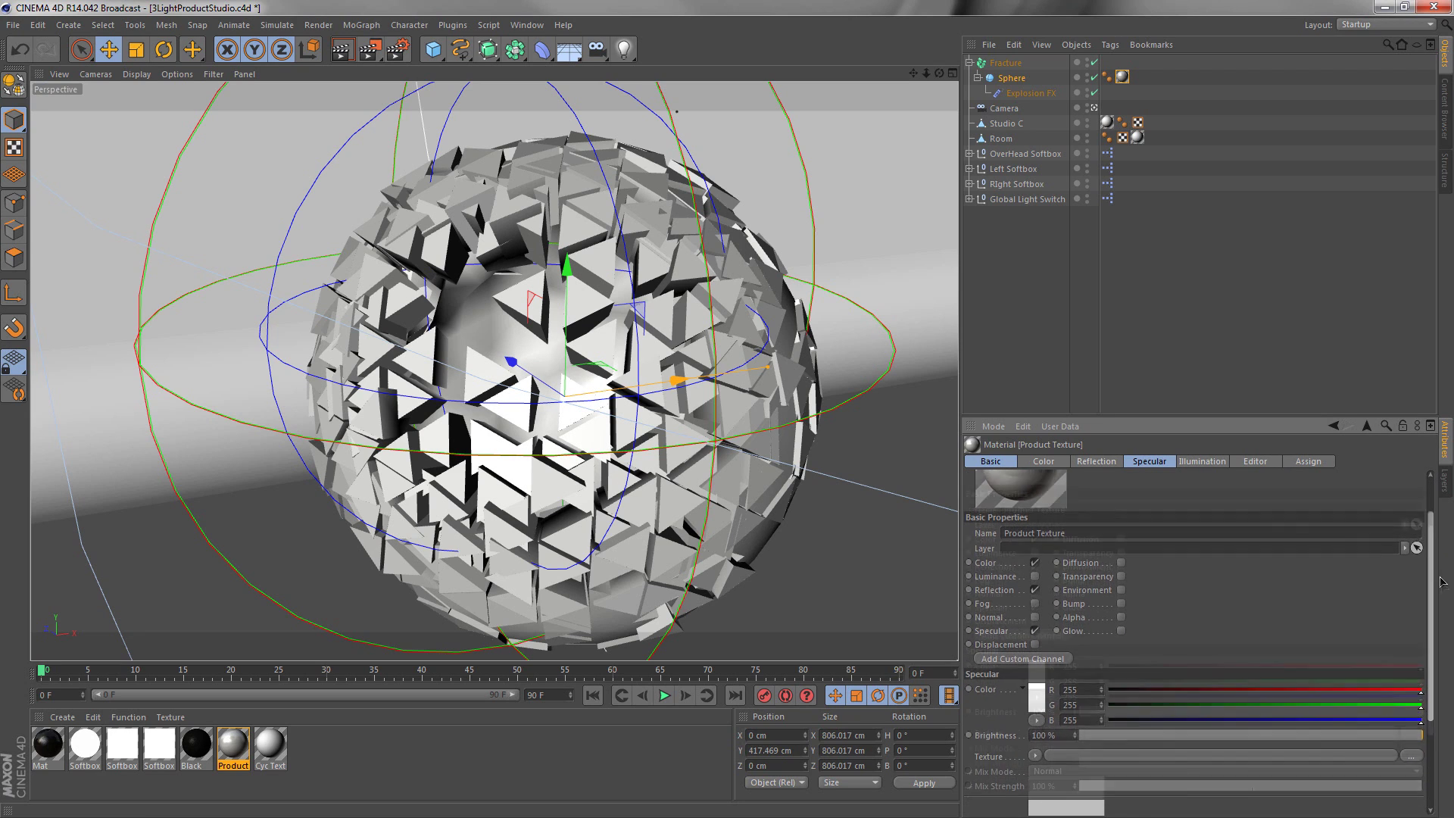
{"action": "left_click", "coordinate": [1151, 462]}
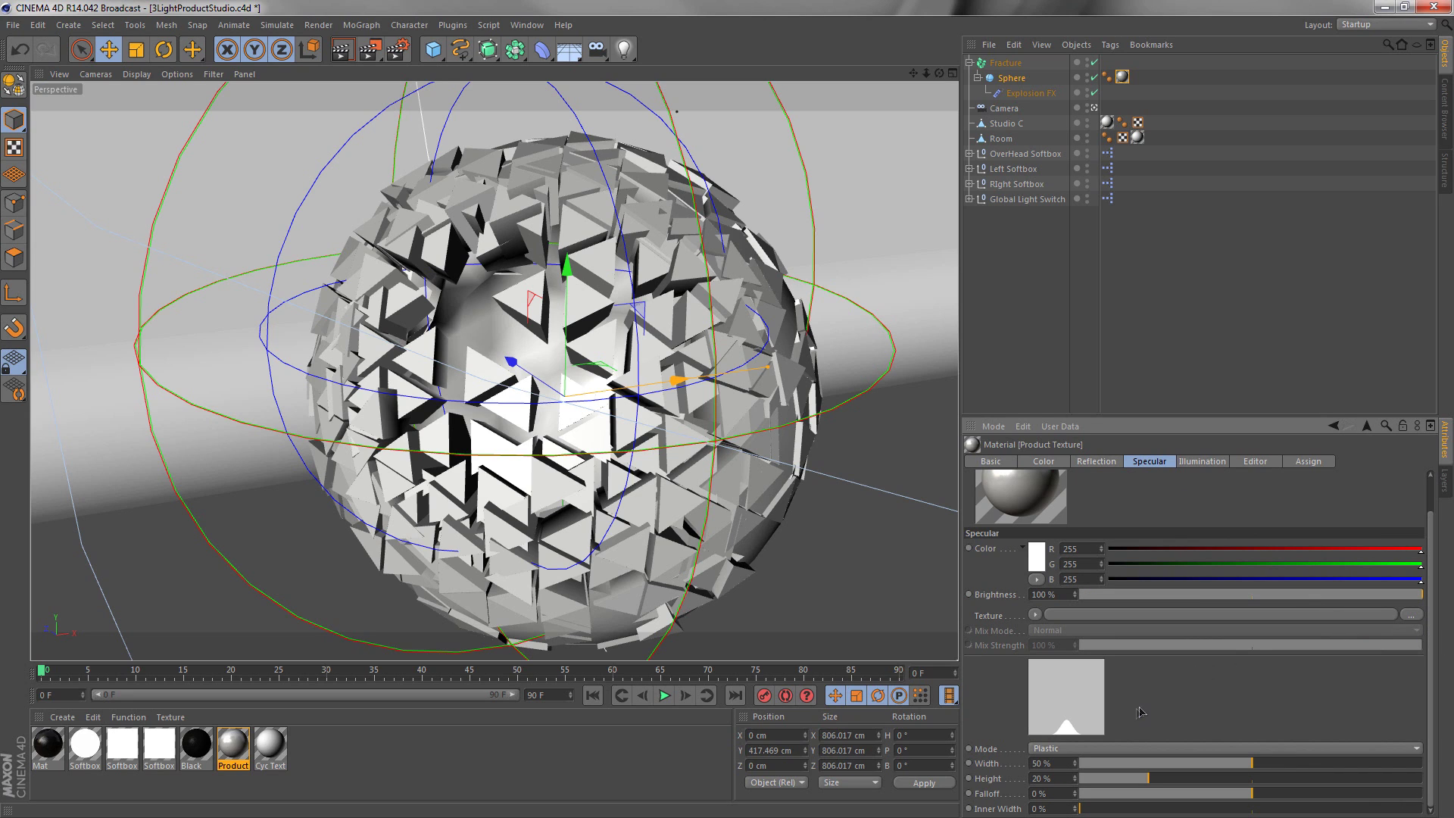
Try the Metal specular mode on the Product Texture material and switch back to Plastic
{"action": "left_click", "coordinate": [1287, 749]}
{"action": "left_click", "coordinate": [1259, 765]}
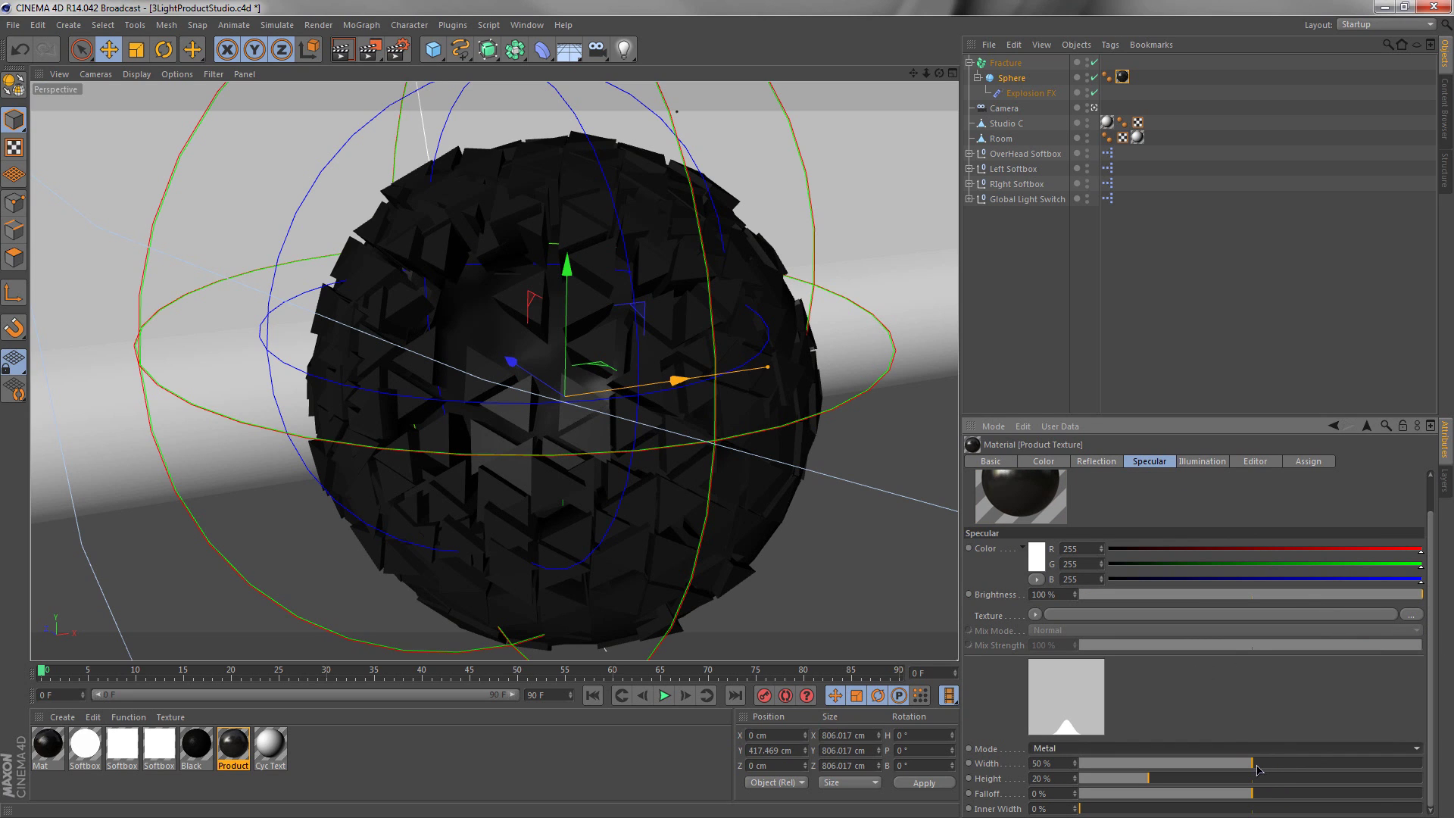
{"action": "left_click", "coordinate": [1261, 750]}
{"action": "left_click", "coordinate": [1253, 753]}
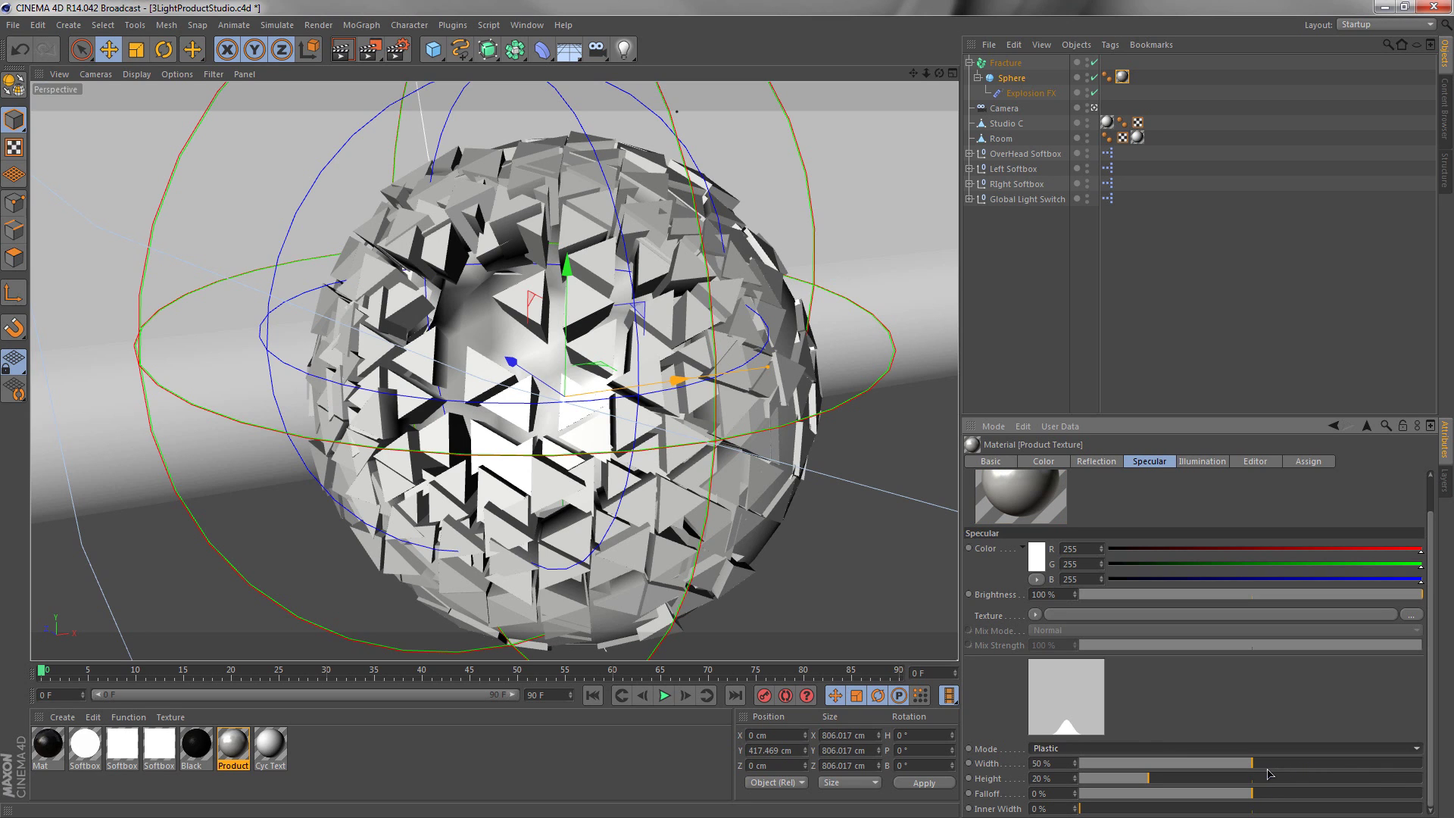
Set the Product Texture material's specular width to 26% and height to 72%
{"action": "left_click_drag", "start_coordinate": [1263, 766], "coordinate": [1332, 782]}
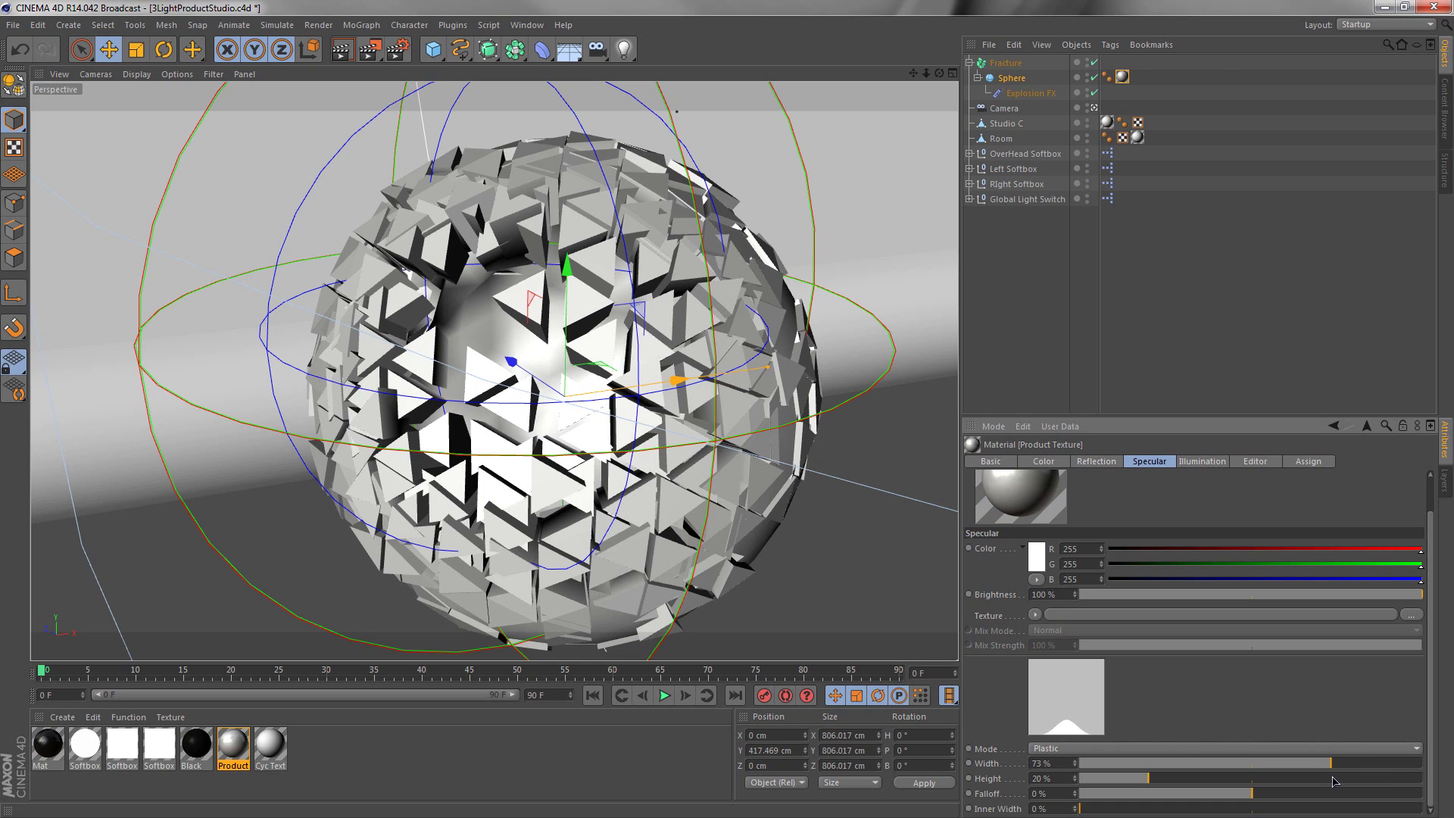
{"action": "left_click_drag", "start_coordinate": [1147, 783], "coordinate": [1206, 789]}
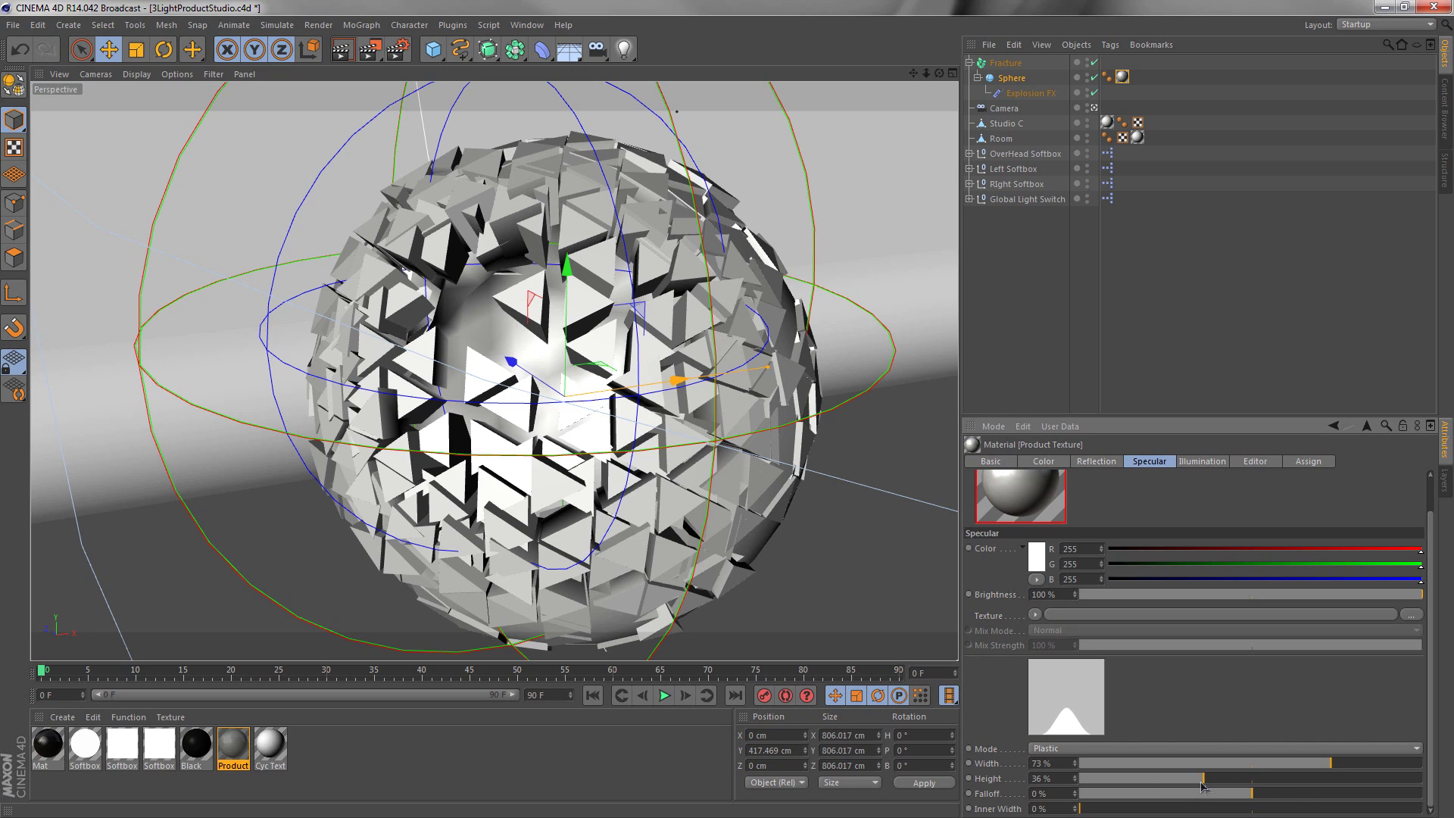
{"action": "left_click_drag", "start_coordinate": [1301, 767], "coordinate": [1328, 781]}
{"action": "left_click_drag", "start_coordinate": [1178, 765], "coordinate": [1167, 766]}
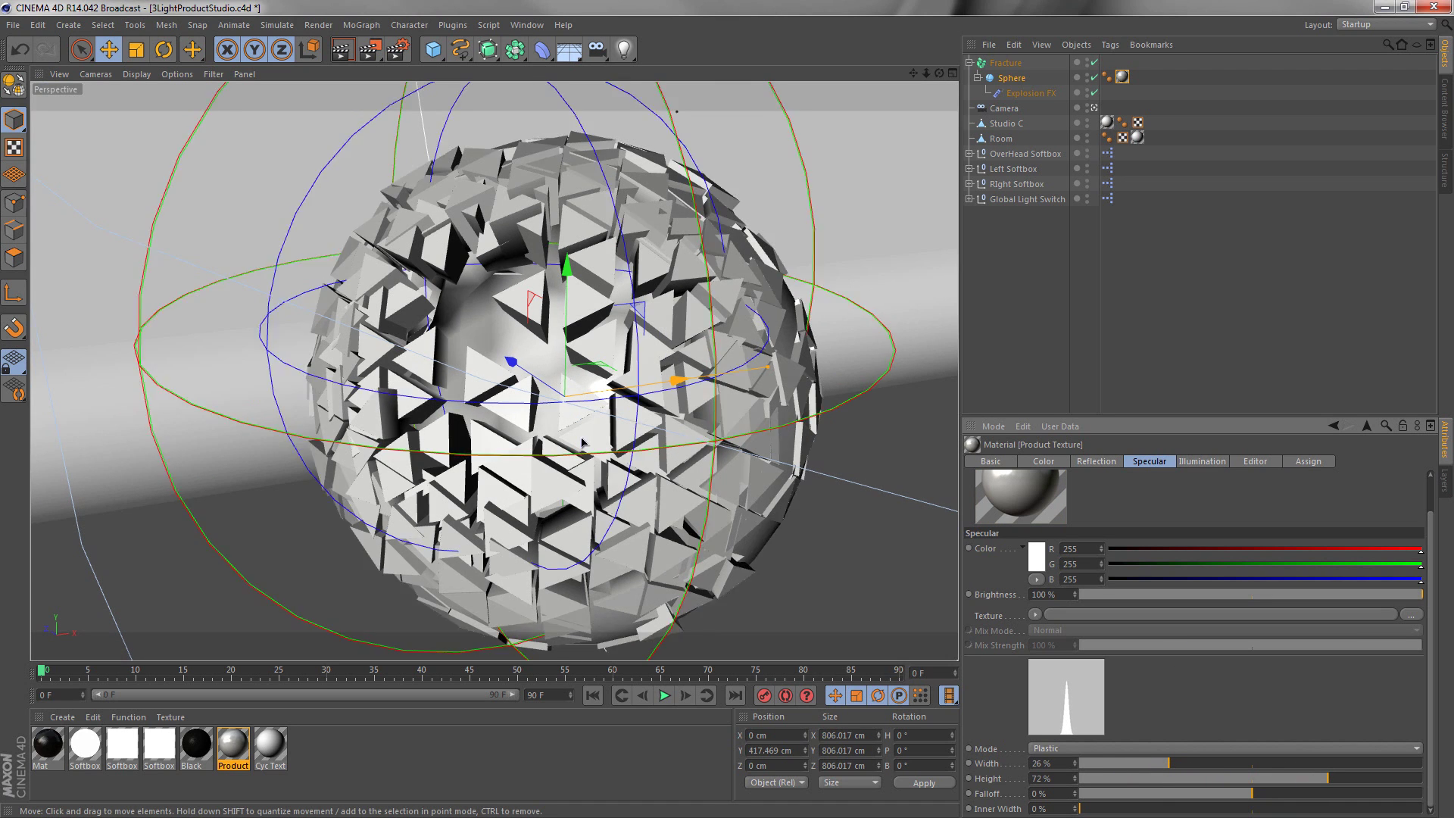
Duplicate the sphere outside the Fracture object and delete the copy's Explosion FX deformer and texture tag
{"action": "left_click", "coordinate": [1013, 79]}
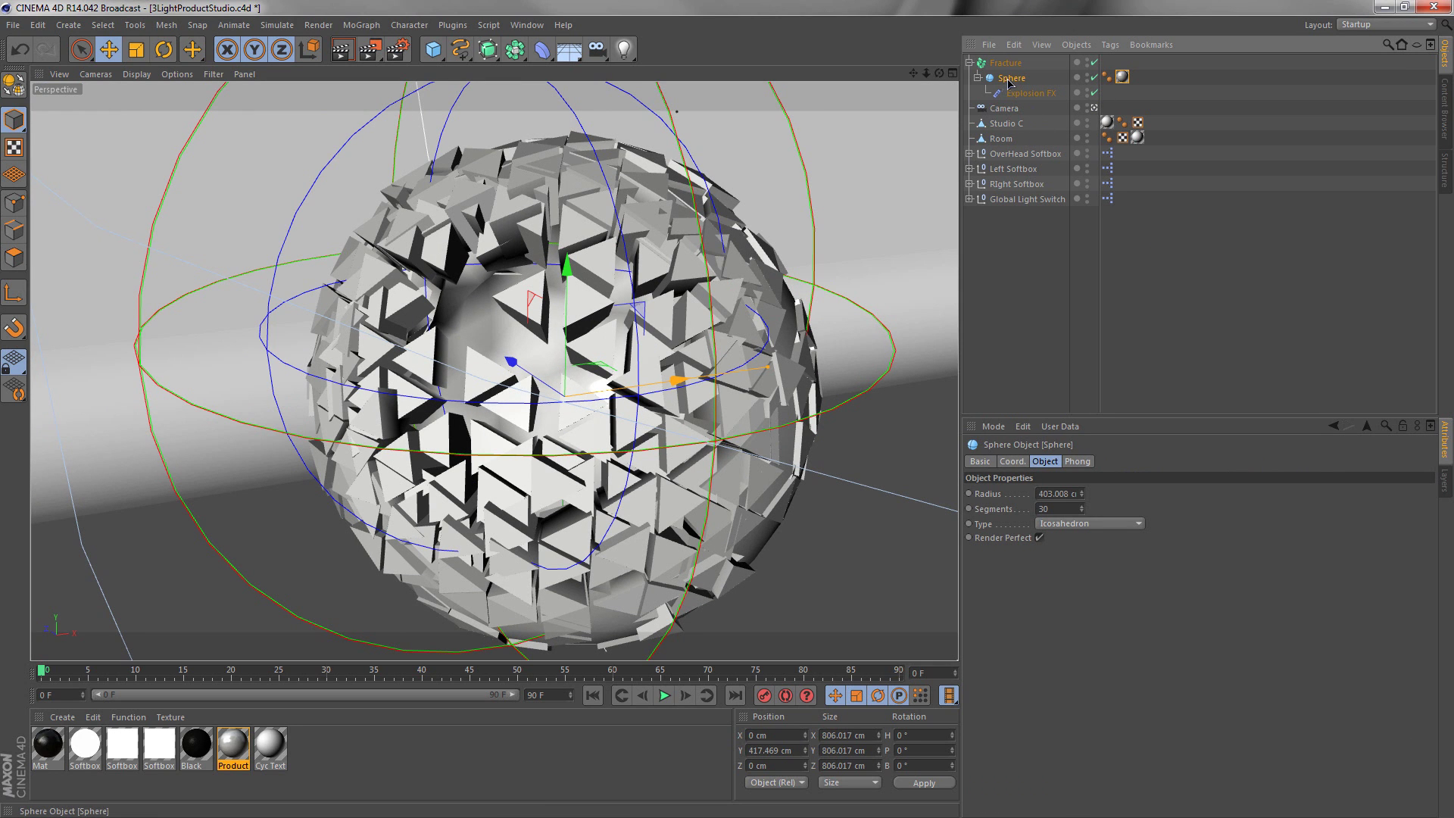
{"action": "key", "text": "ctrl+c"}
{"action": "key", "text": "ctrl+v"}
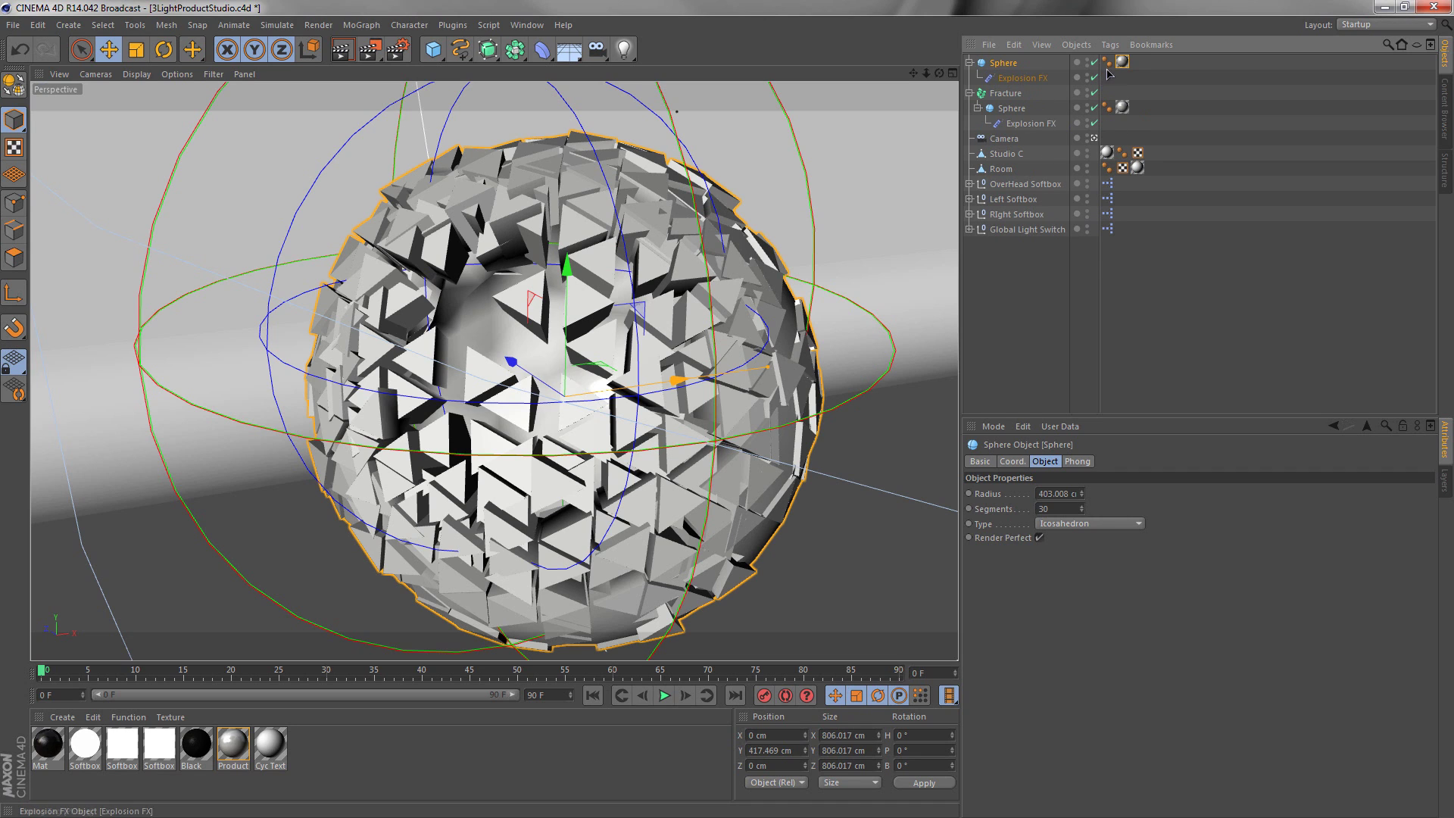
{"action": "left_click", "coordinate": [1009, 78]}
{"action": "key", "text": "Delete"}
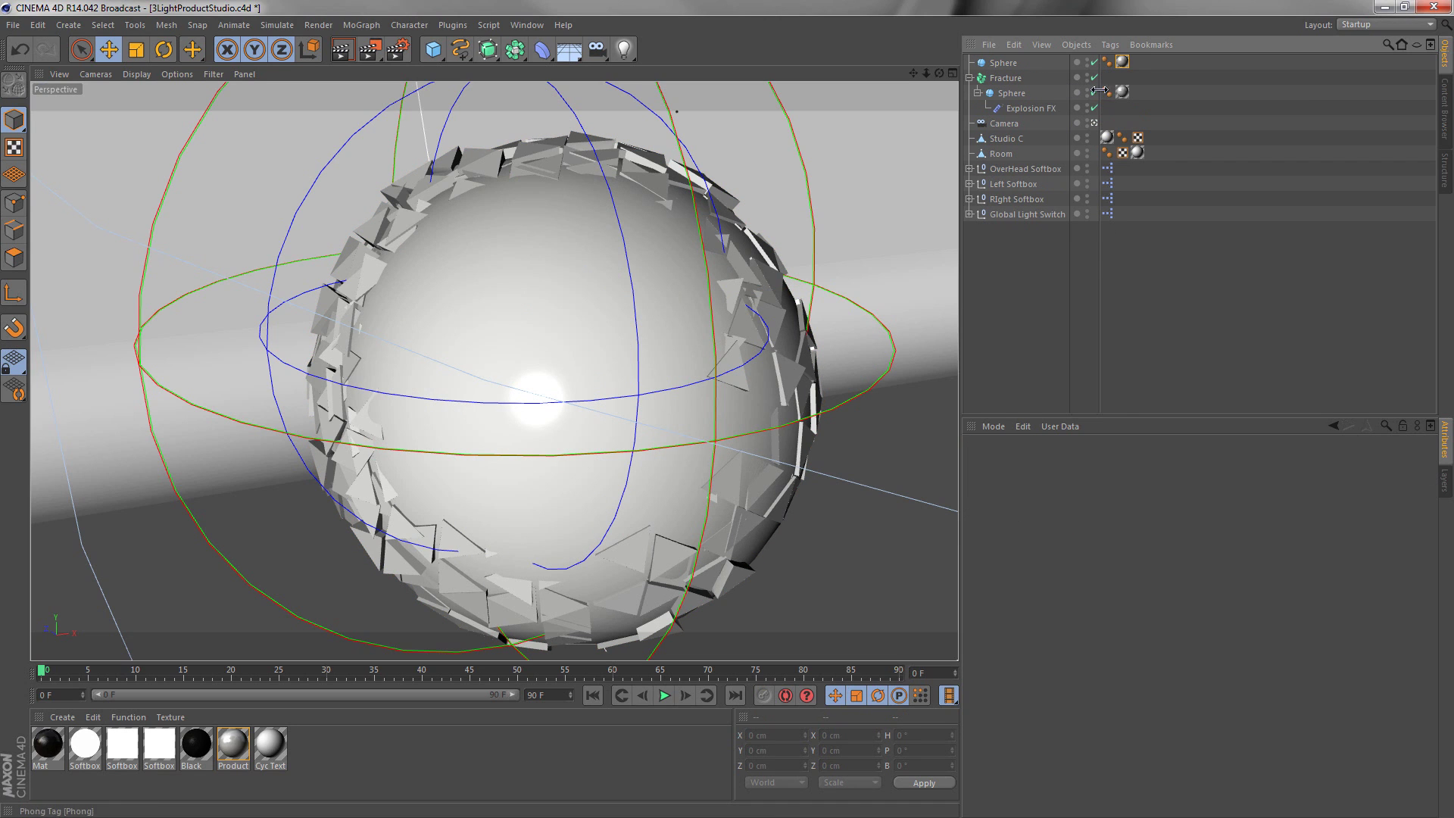
{"action": "key", "text": "Delete"}
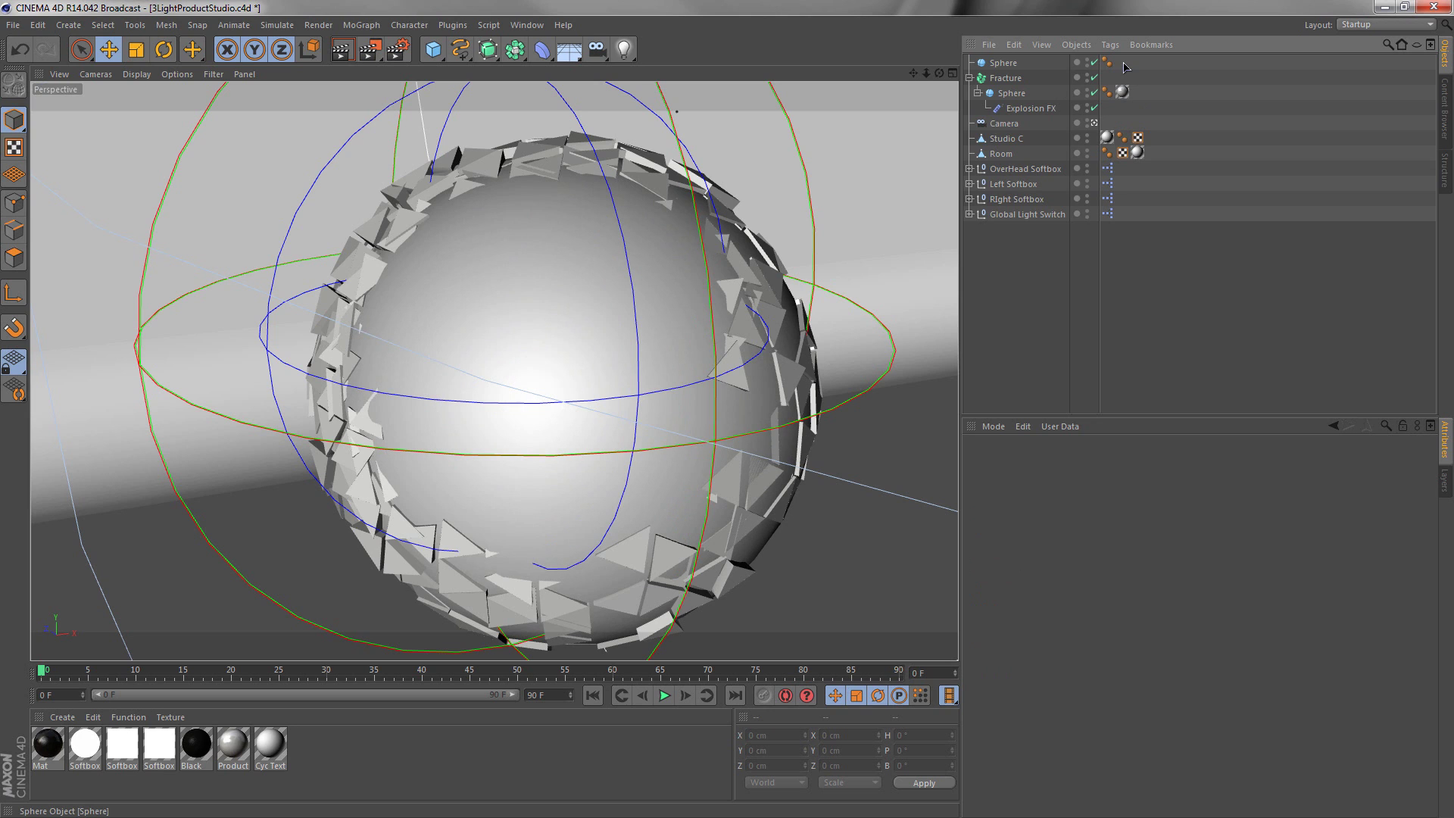
Scale the copied sphere down uniformly to about 682 cm so it sits inside the fractured shell
{"action": "left_click", "coordinate": [1004, 63]}
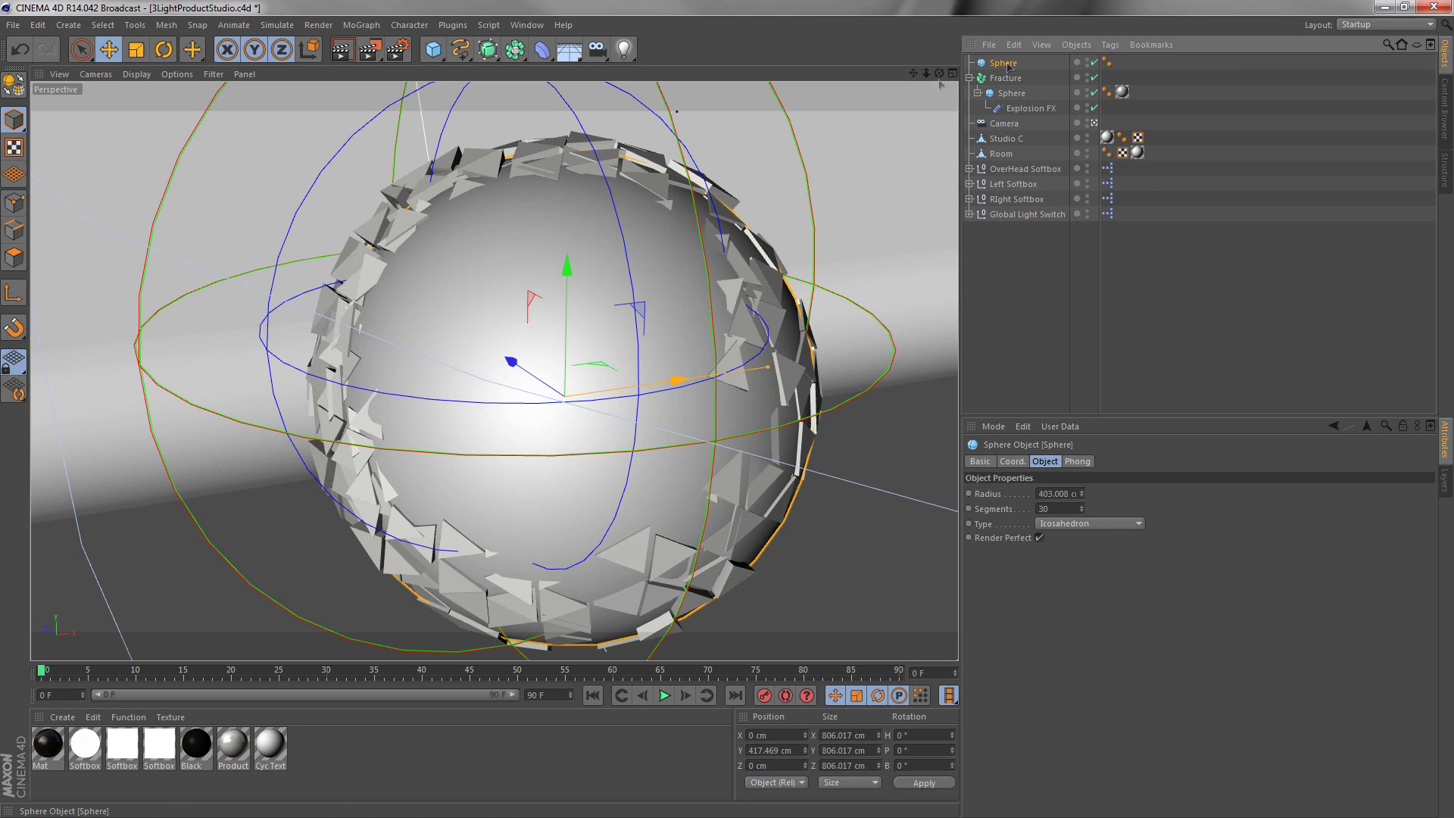
{"action": "left_click", "coordinate": [136, 49]}
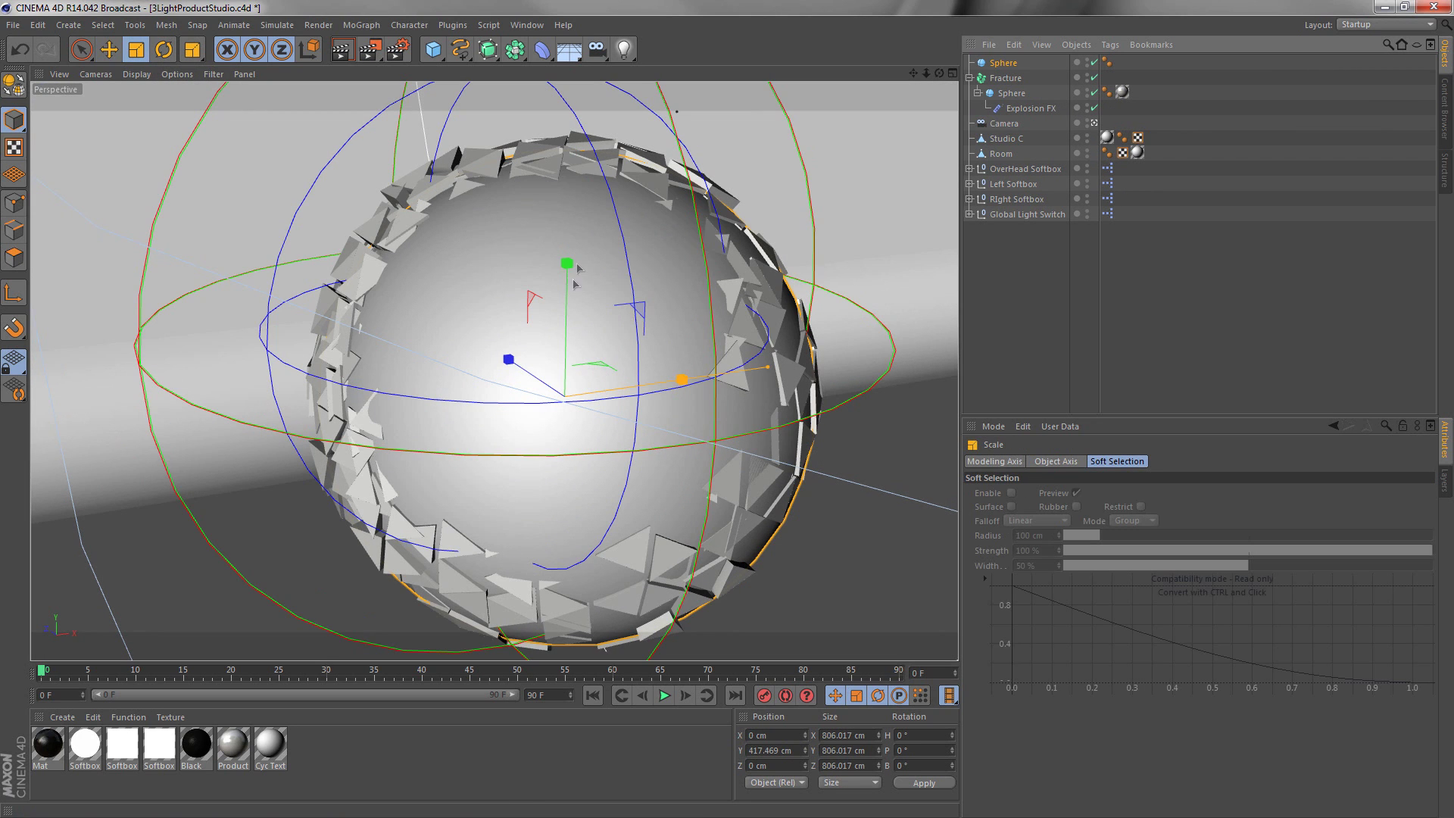
{"action": "left_click_drag", "start_coordinate": [568, 265], "coordinate": [576, 290]}
Move the inner sphere back inside the shell to about X 67, Y 406, Z 123 cm
{"action": "key", "text": "e"}
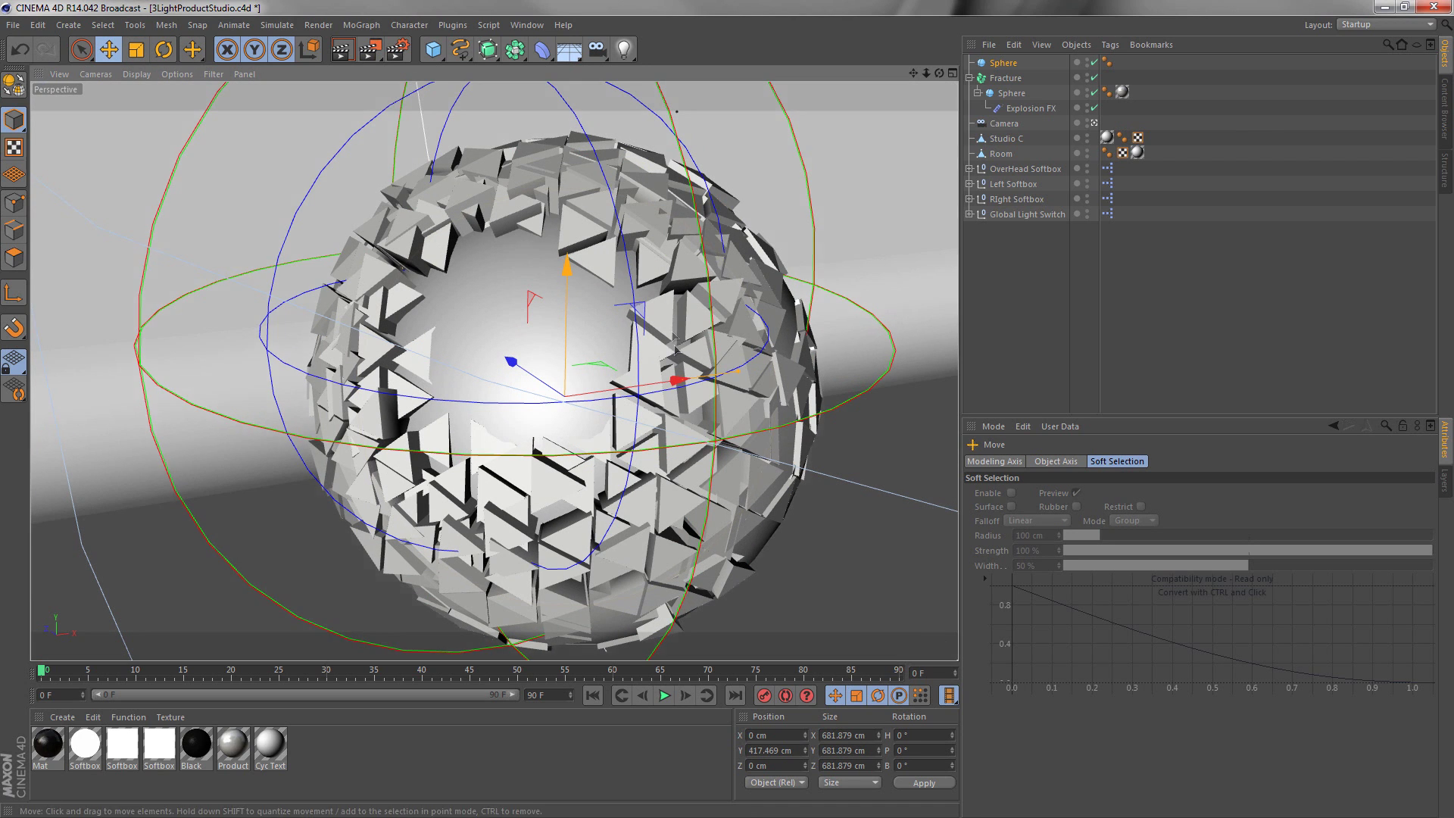
{"action": "left_click_drag", "start_coordinate": [680, 378], "coordinate": [688, 373]}
{"action": "left_click_drag", "start_coordinate": [522, 363], "coordinate": [509, 354]}
{"action": "left_click_drag", "start_coordinate": [666, 373], "coordinate": [695, 369]}
{"action": "left_click_drag", "start_coordinate": [530, 349], "coordinate": [513, 344]}
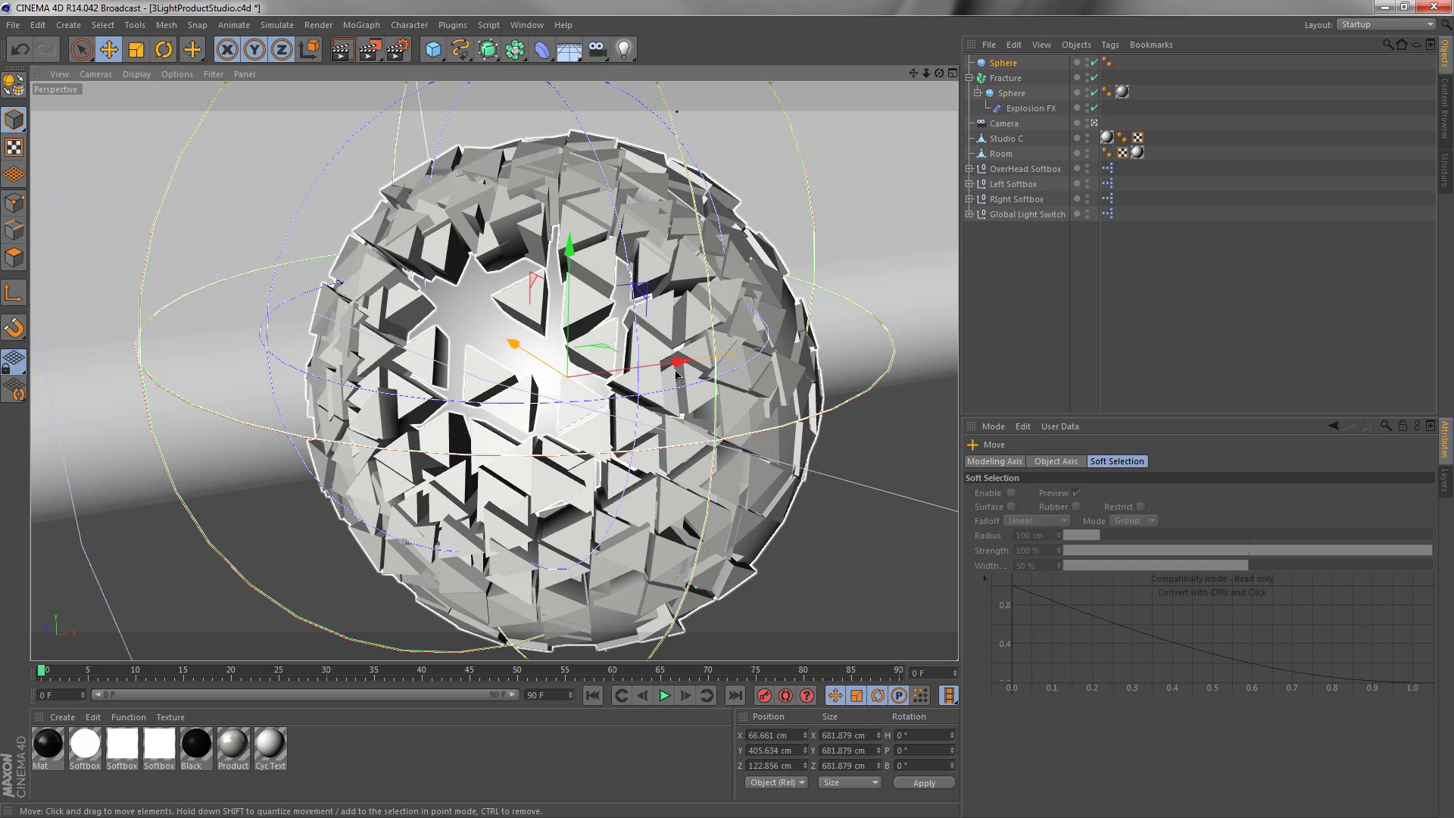
Scale the inner sphere up uniformly to about 714 cm
{"action": "left_click", "coordinate": [137, 50]}
{"action": "mouse_move", "coordinate": [569, 247]}
{"action": "left_mouse_down"}
{"action": "mouse_move", "coordinate": [572, 264]}
{"action": "mouse_move", "coordinate": [581, 252]}
{"action": "left_mouse_up"}
{"action": "scroll", "coordinate": [568, 274], "scroll_direction": "up", "scroll_amount": 3}
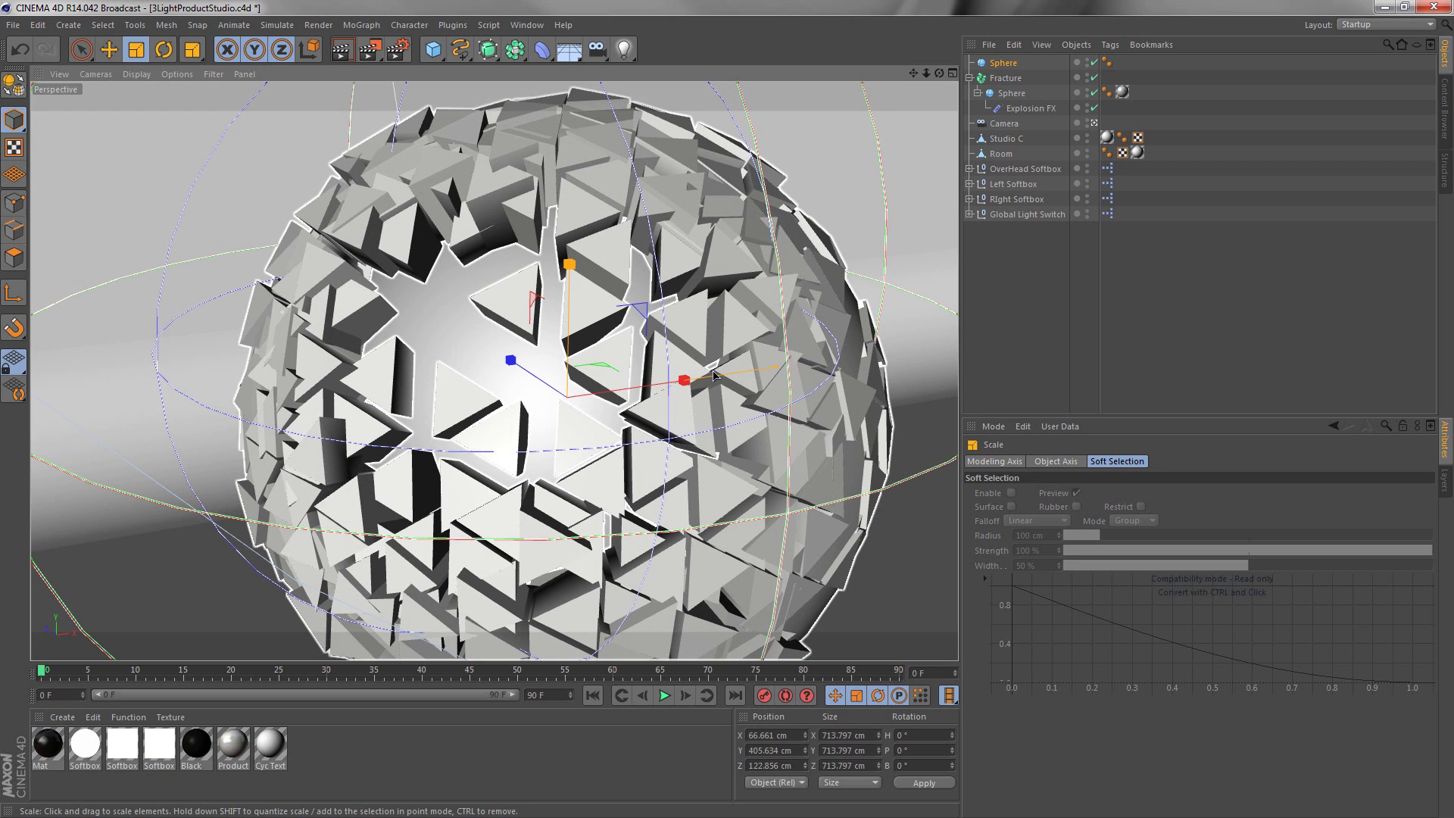
Shift the inner sphere to about X 81, Z 119 cm to centre it behind the fragments
{"action": "key", "text": "e"}
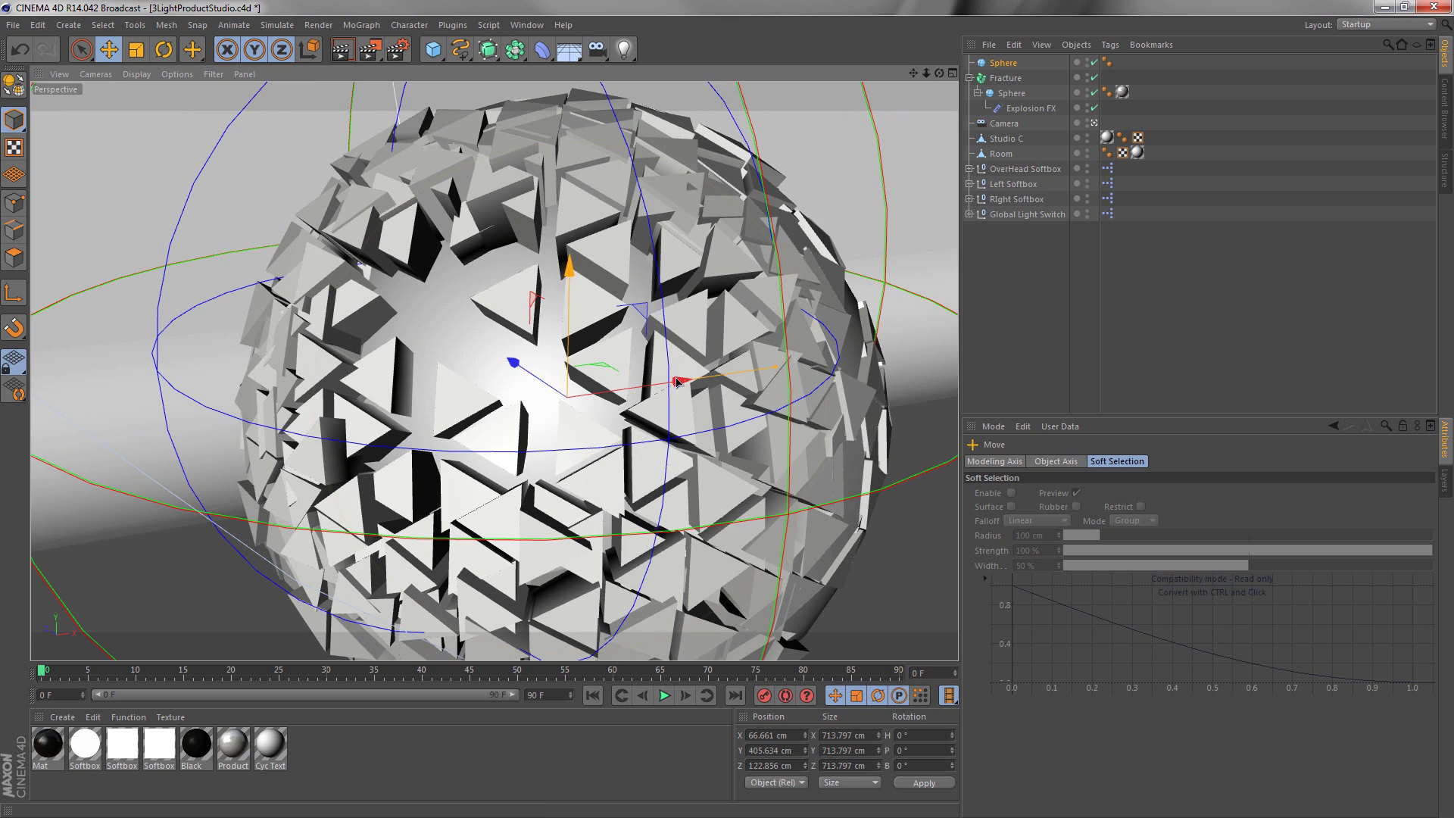
{"action": "left_click_drag", "start_coordinate": [678, 382], "coordinate": [709, 380]}
{"action": "left_click_drag", "start_coordinate": [679, 386], "coordinate": [686, 382]}
{"action": "left_click_drag", "start_coordinate": [521, 362], "coordinate": [524, 366]}
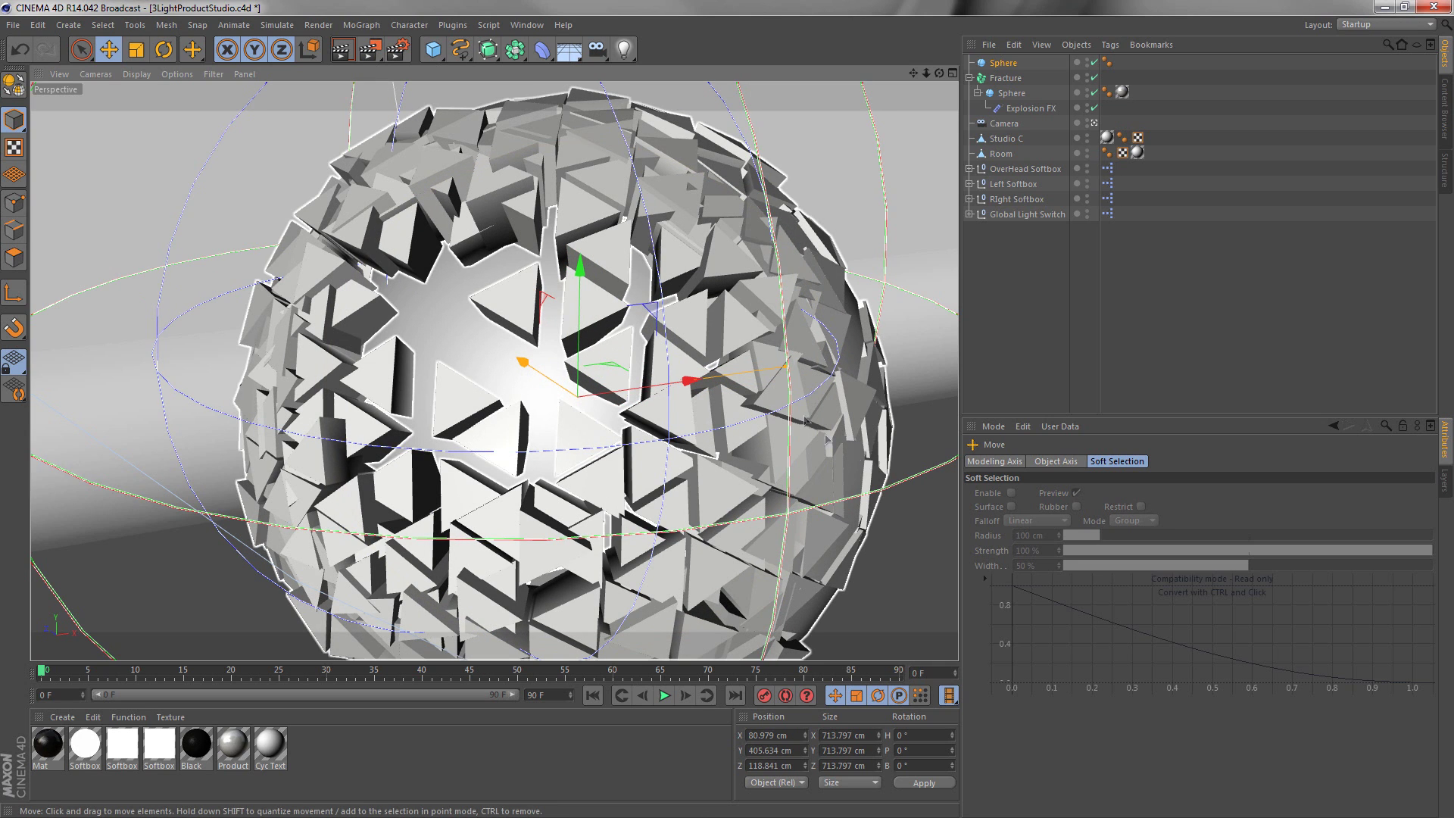
Create a new material and name it "Inner Sphere"
{"action": "left_click", "coordinate": [65, 721]}
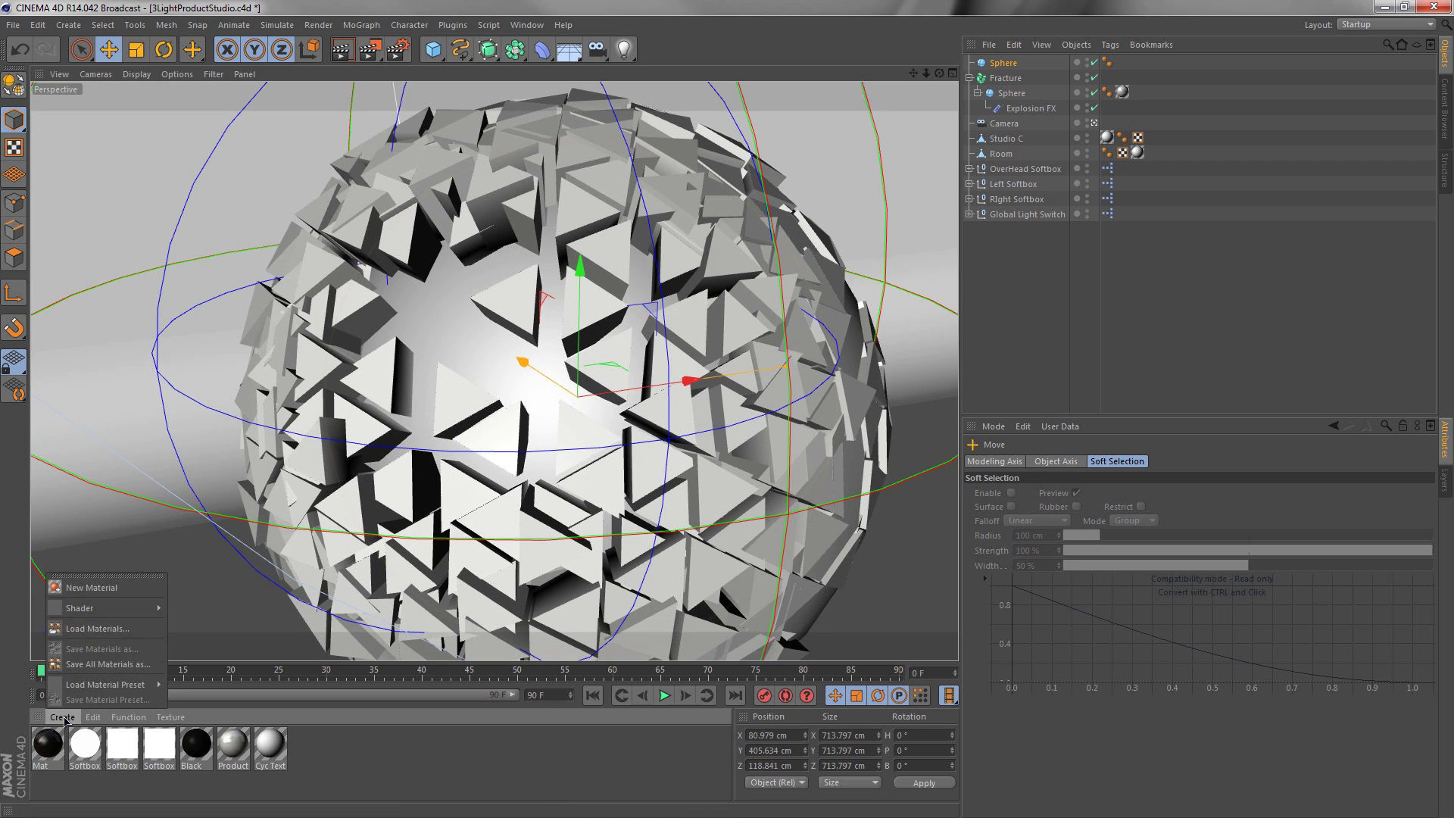
{"action": "left_click", "coordinate": [106, 587]}
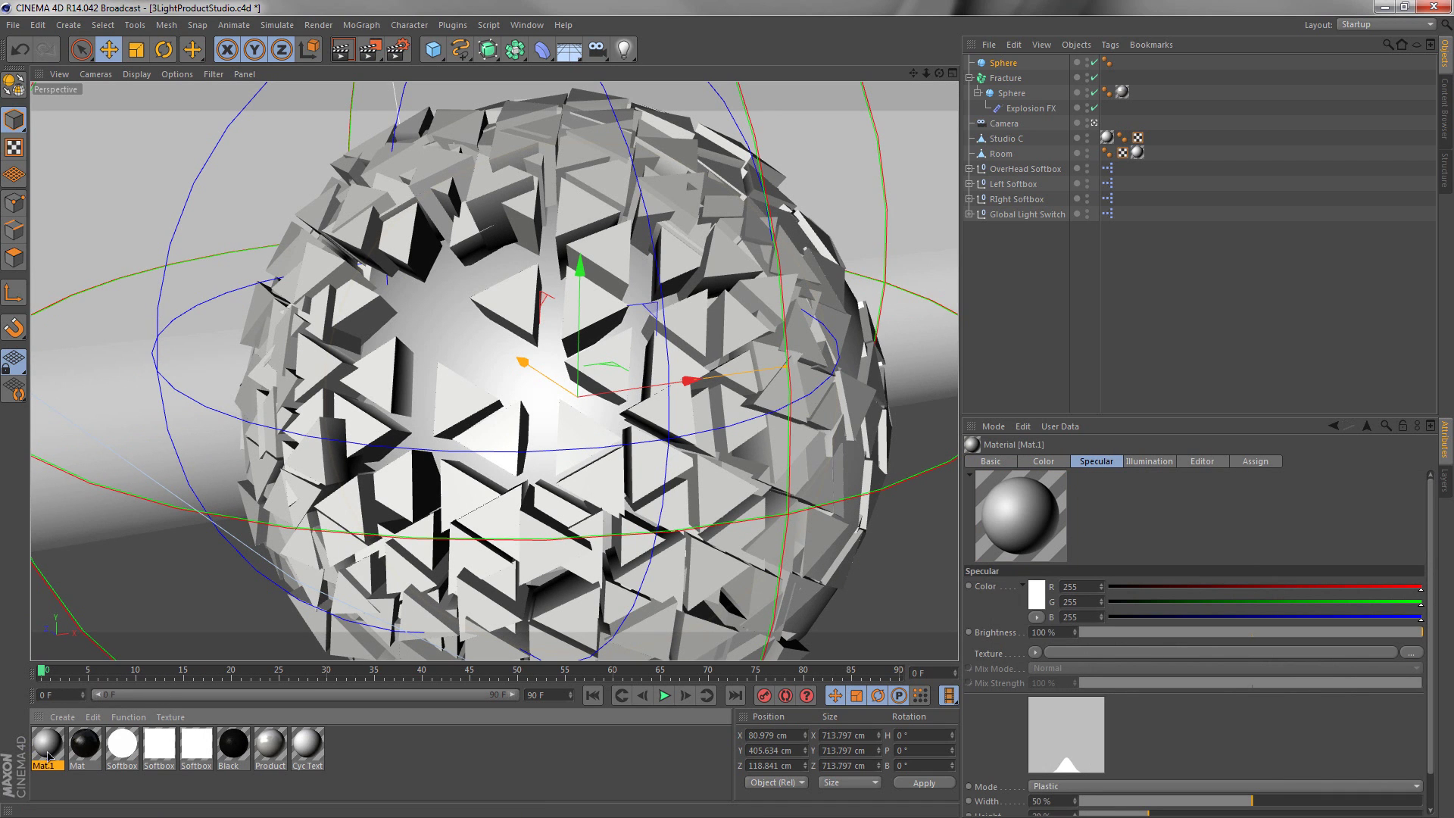
{"action": "double_click", "coordinate": [57, 752]}
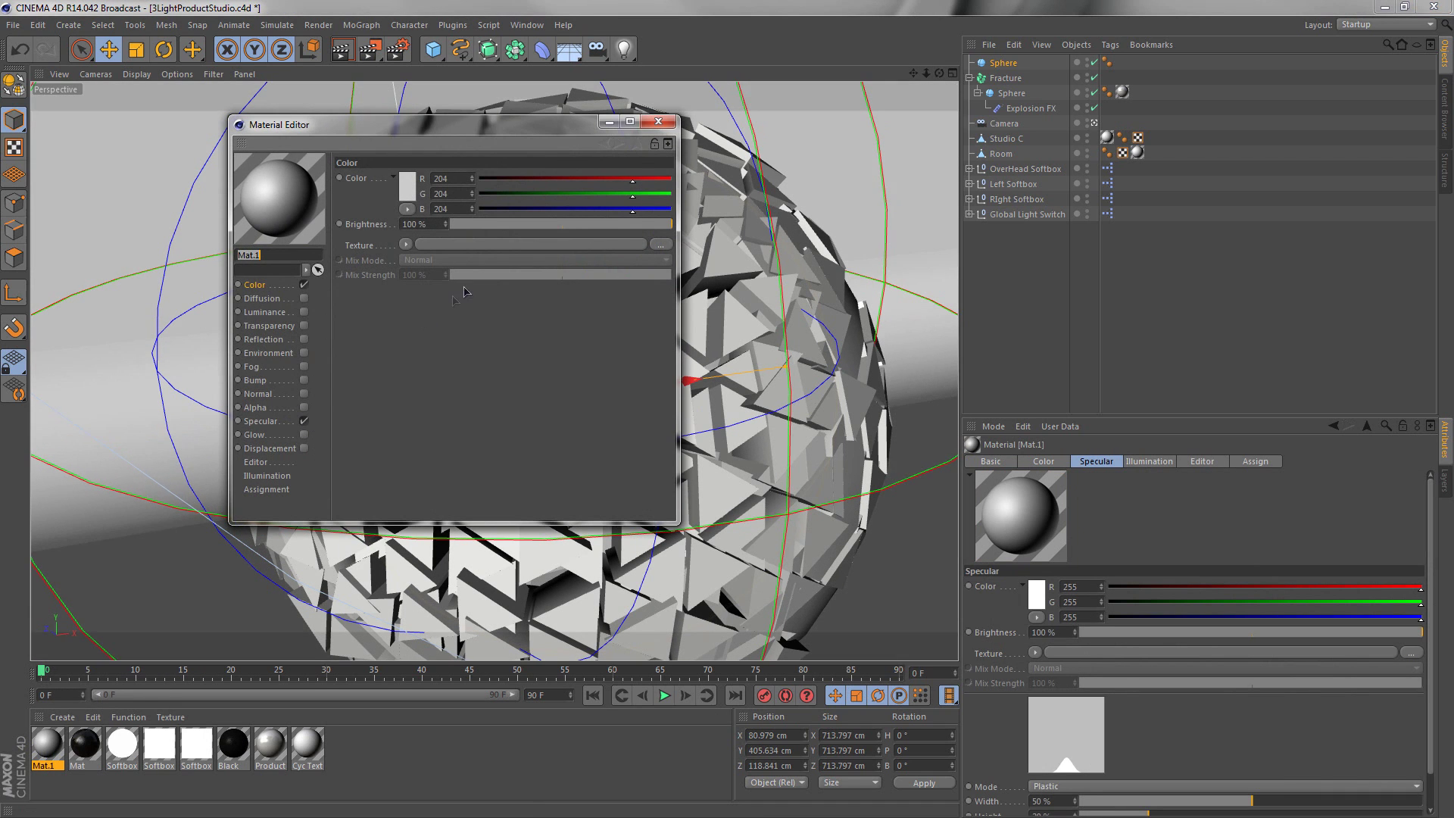
{"action": "left_click", "coordinate": [659, 121]}
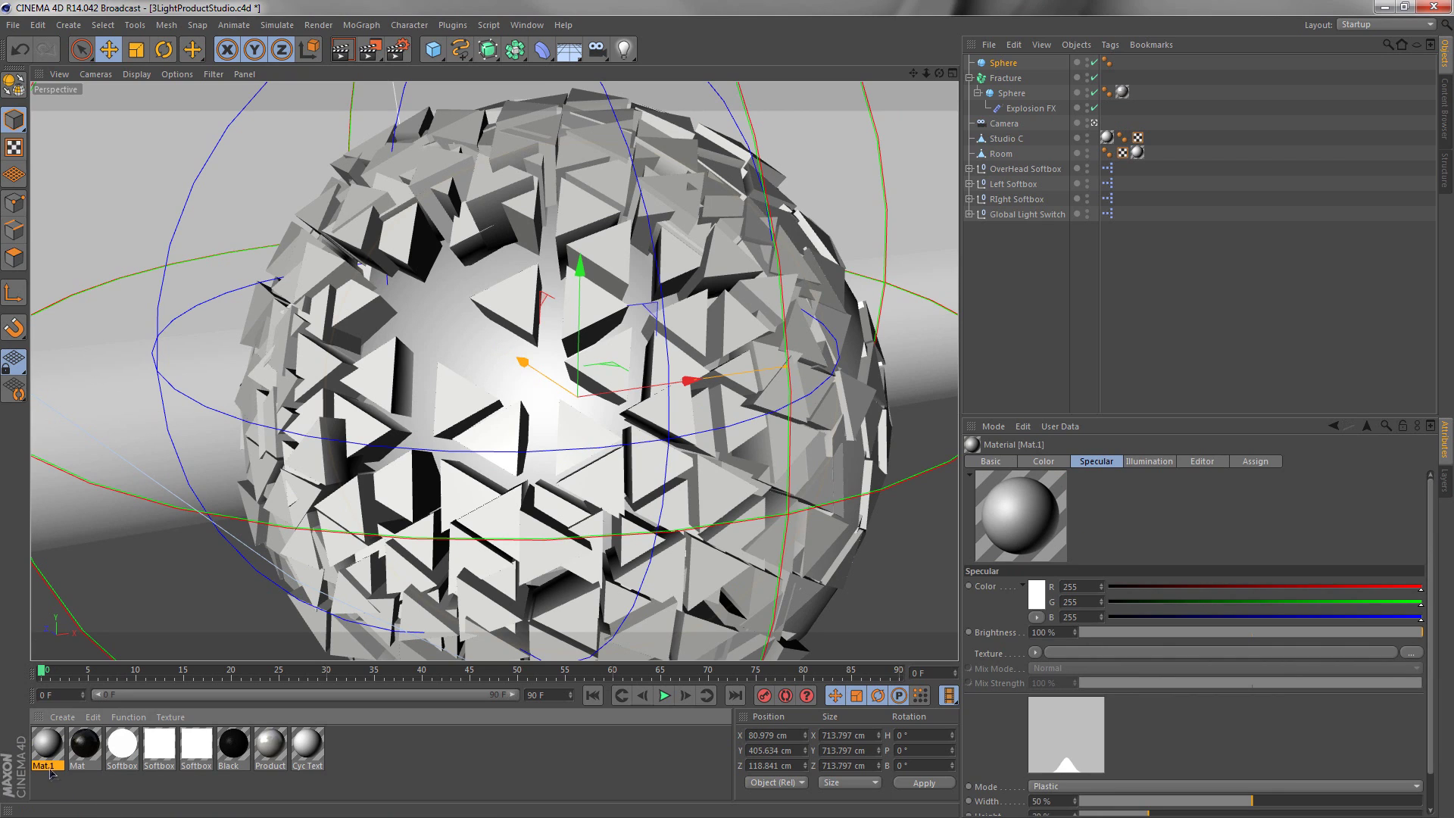
{"action": "double_click", "coordinate": [57, 765]}
{"action": "type", "text": "Inner Sphere"}
{"action": "key", "text": "Return"}
Set the Inner Sphere material's color to orange-red with R 240, G 52, B 0
{"action": "left_click", "coordinate": [1044, 461]}
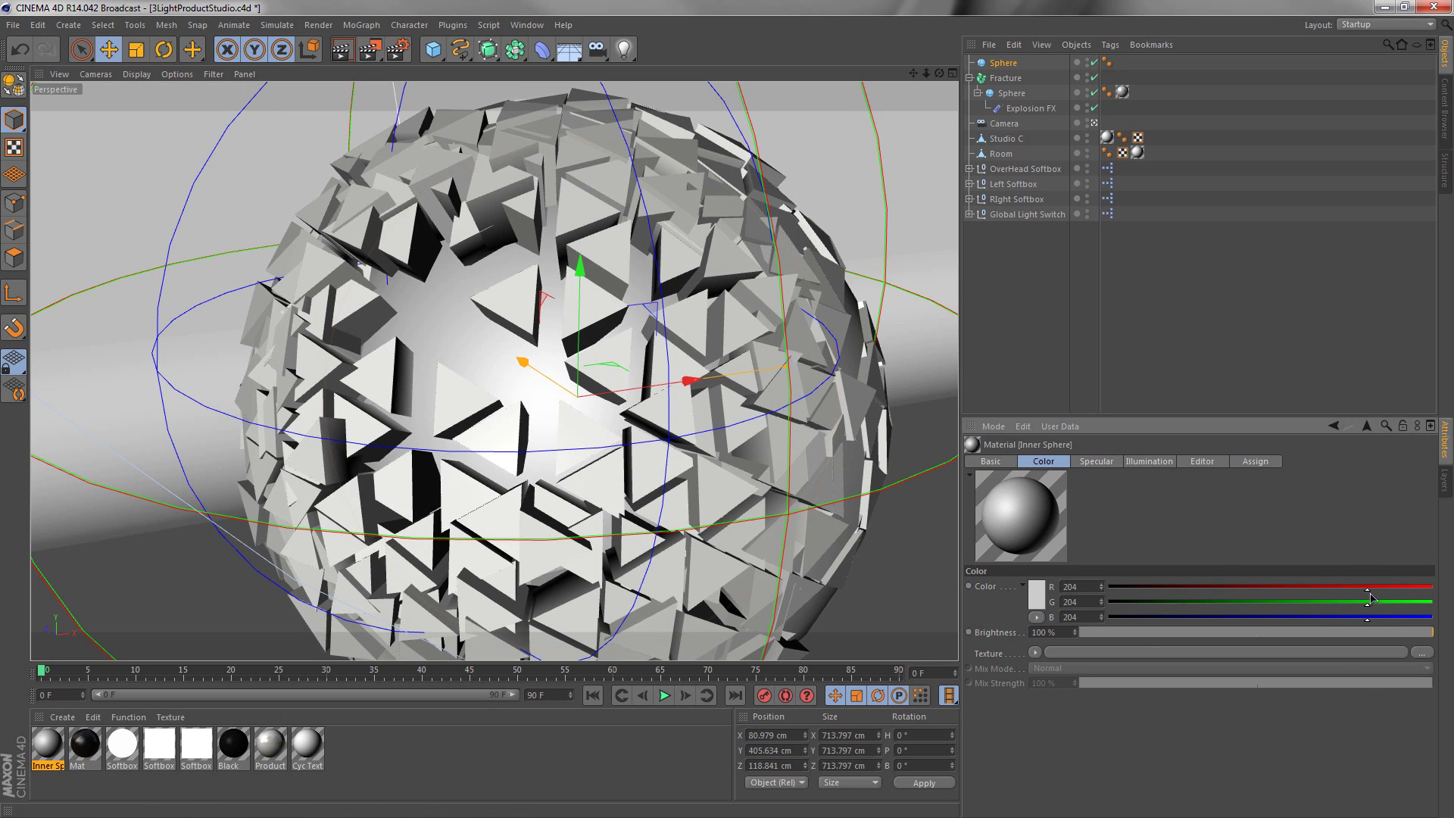
{"action": "left_click_drag", "start_coordinate": [1365, 590], "coordinate": [1107, 622]}
{"action": "left_click_drag", "start_coordinate": [1368, 606], "coordinate": [1176, 611]}
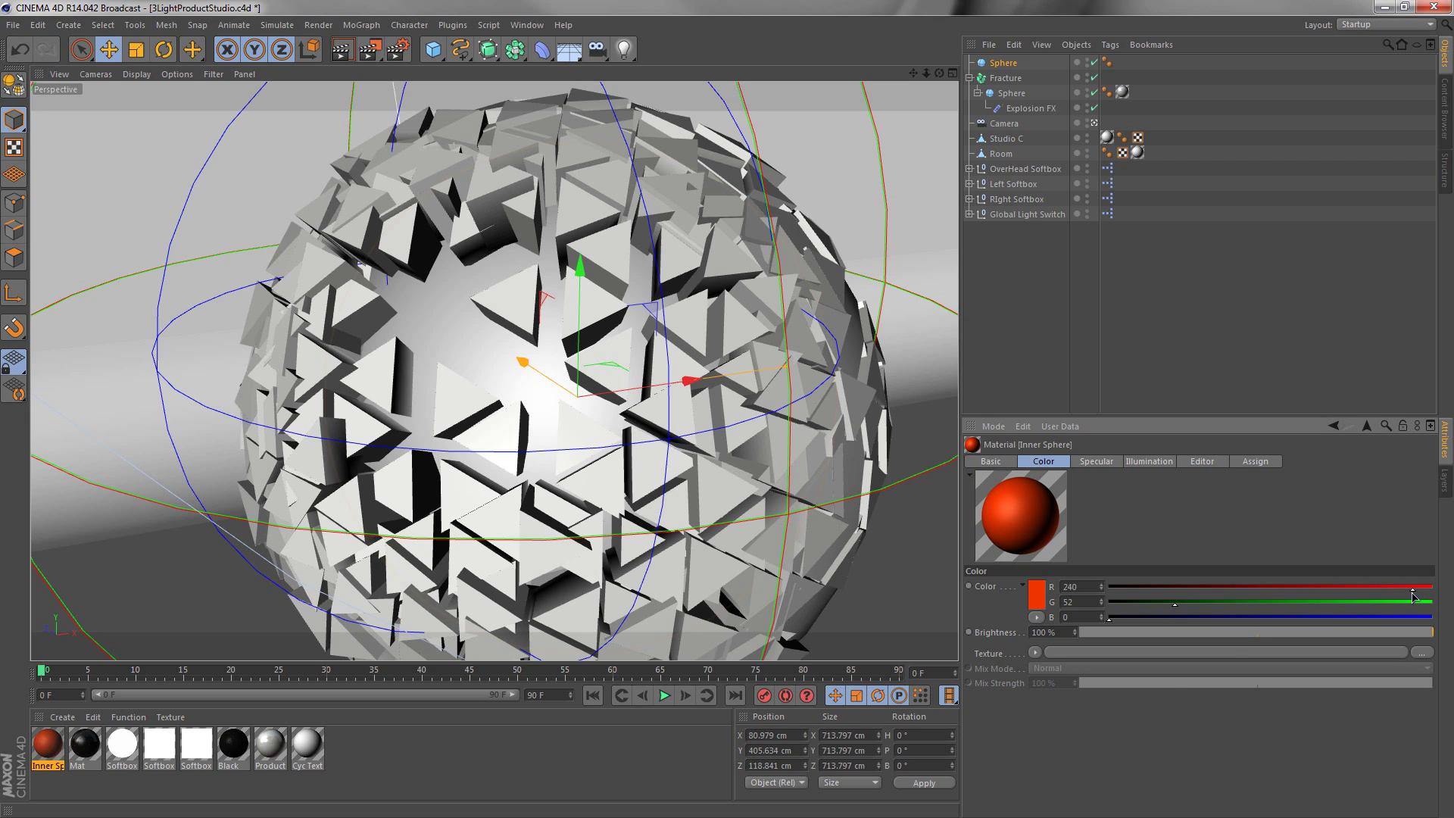
Apply the Inner Sphere material to the inner sphere and enable the material's Glow channel
{"action": "left_click_drag", "start_coordinate": [40, 750], "coordinate": [1011, 62]}
{"action": "left_click", "coordinate": [59, 744]}
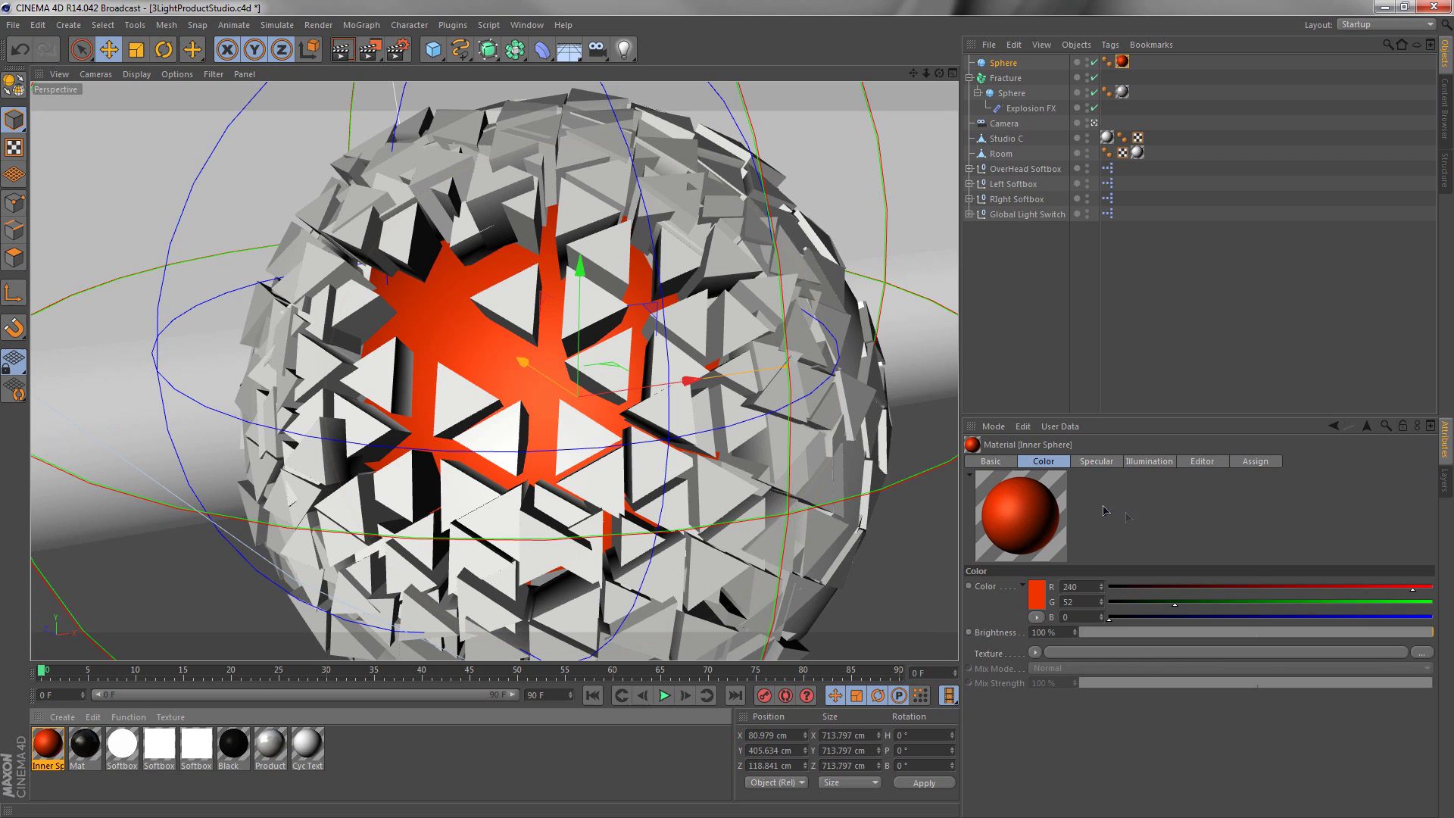
{"action": "left_click", "coordinate": [990, 461]}
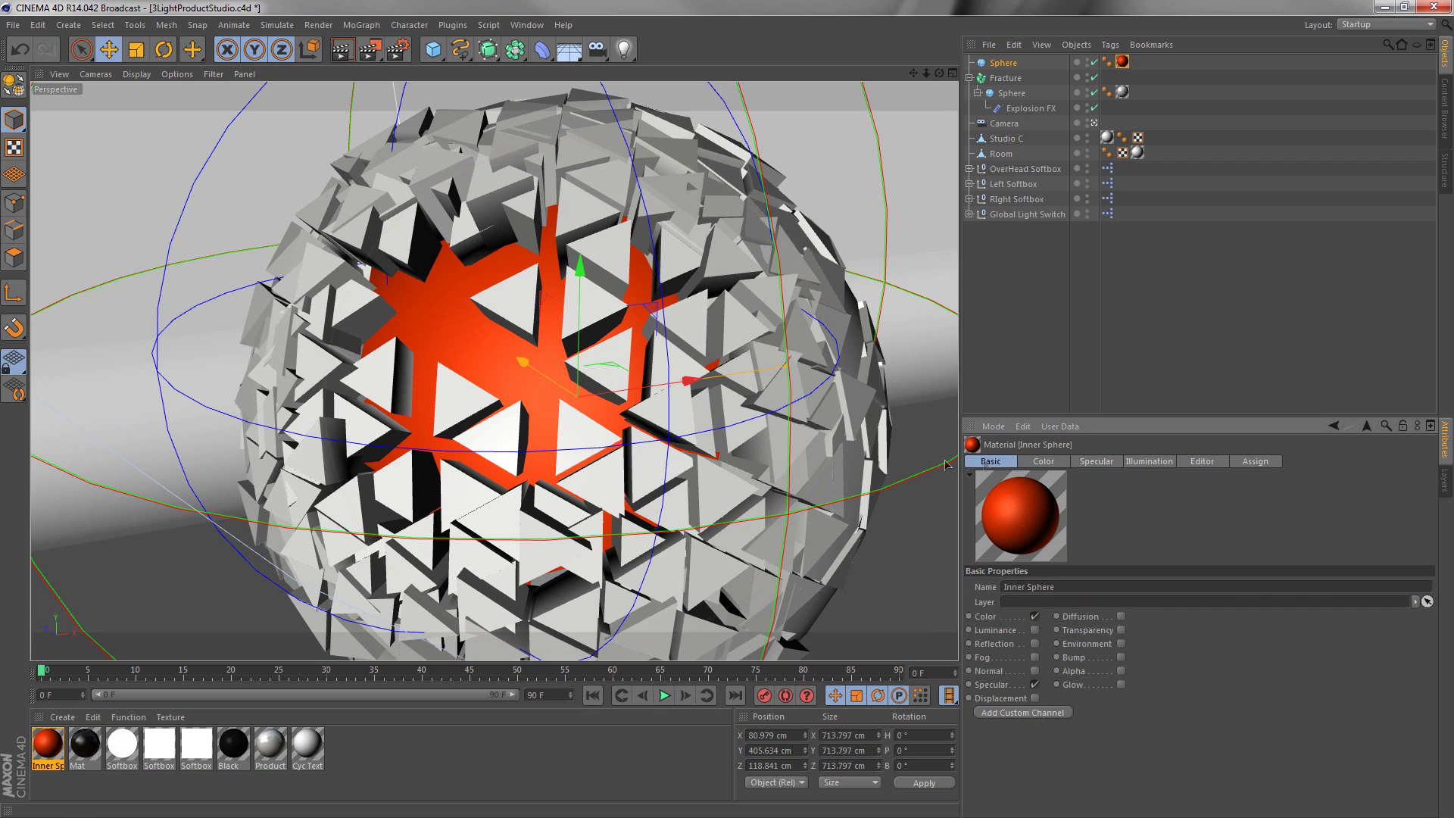
{"action": "left_click", "coordinate": [1121, 685]}
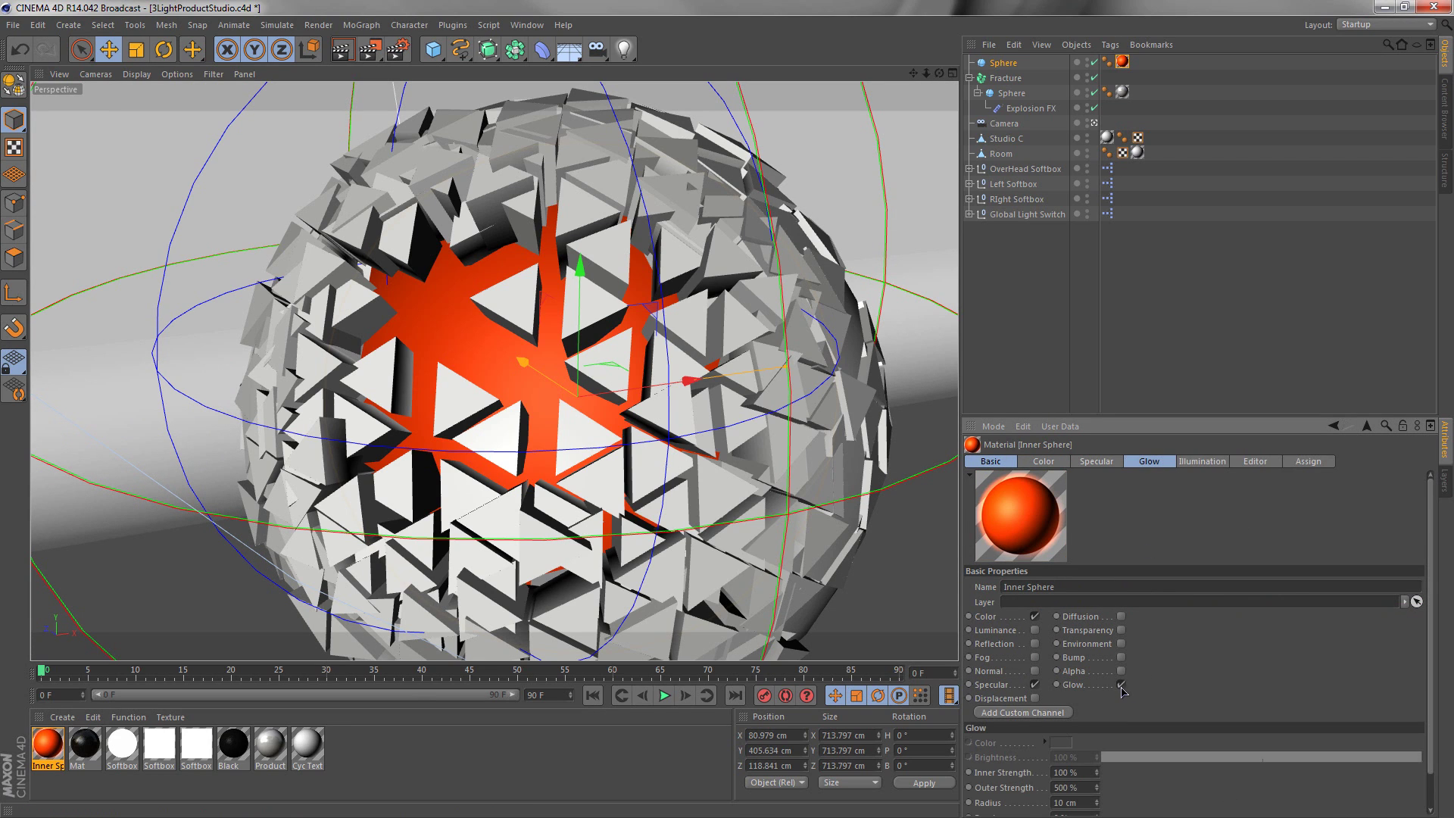
Enable reflection on the Inner Sphere material and load a Fresnel shader as the reflection texture
{"action": "left_click", "coordinate": [1034, 643]}
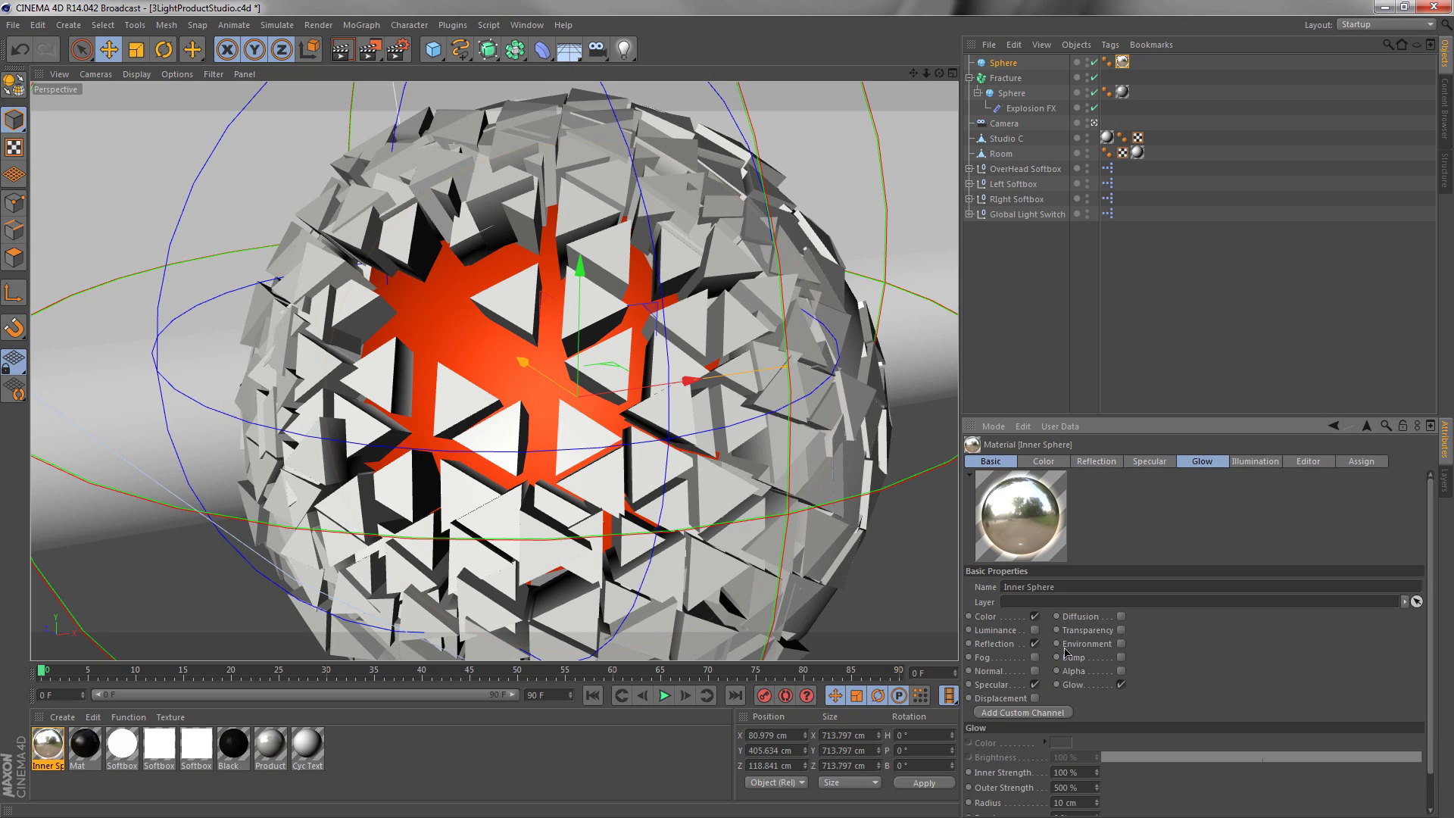
{"action": "left_click", "coordinate": [1105, 463]}
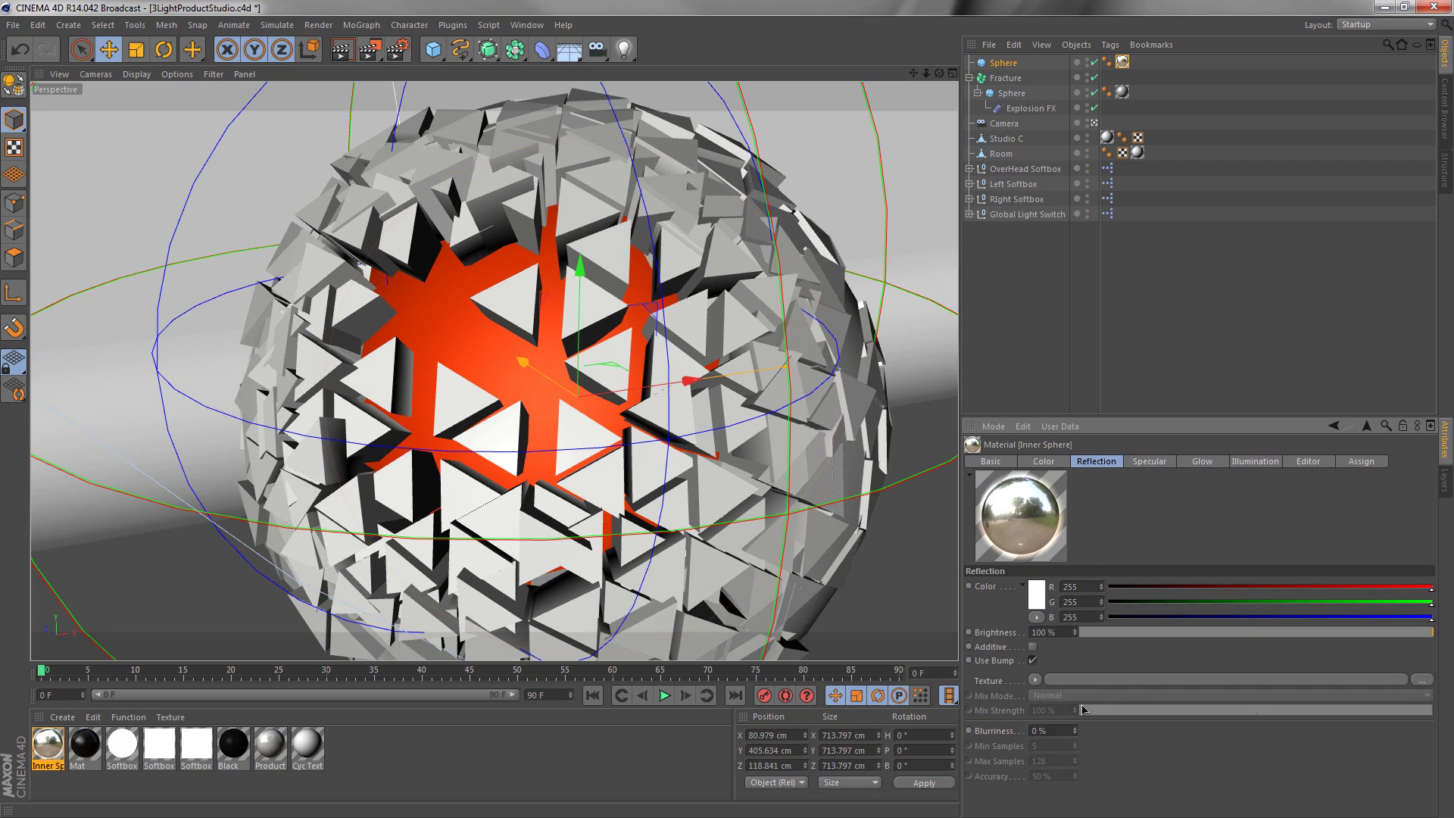
{"action": "left_click", "coordinate": [1035, 680]}
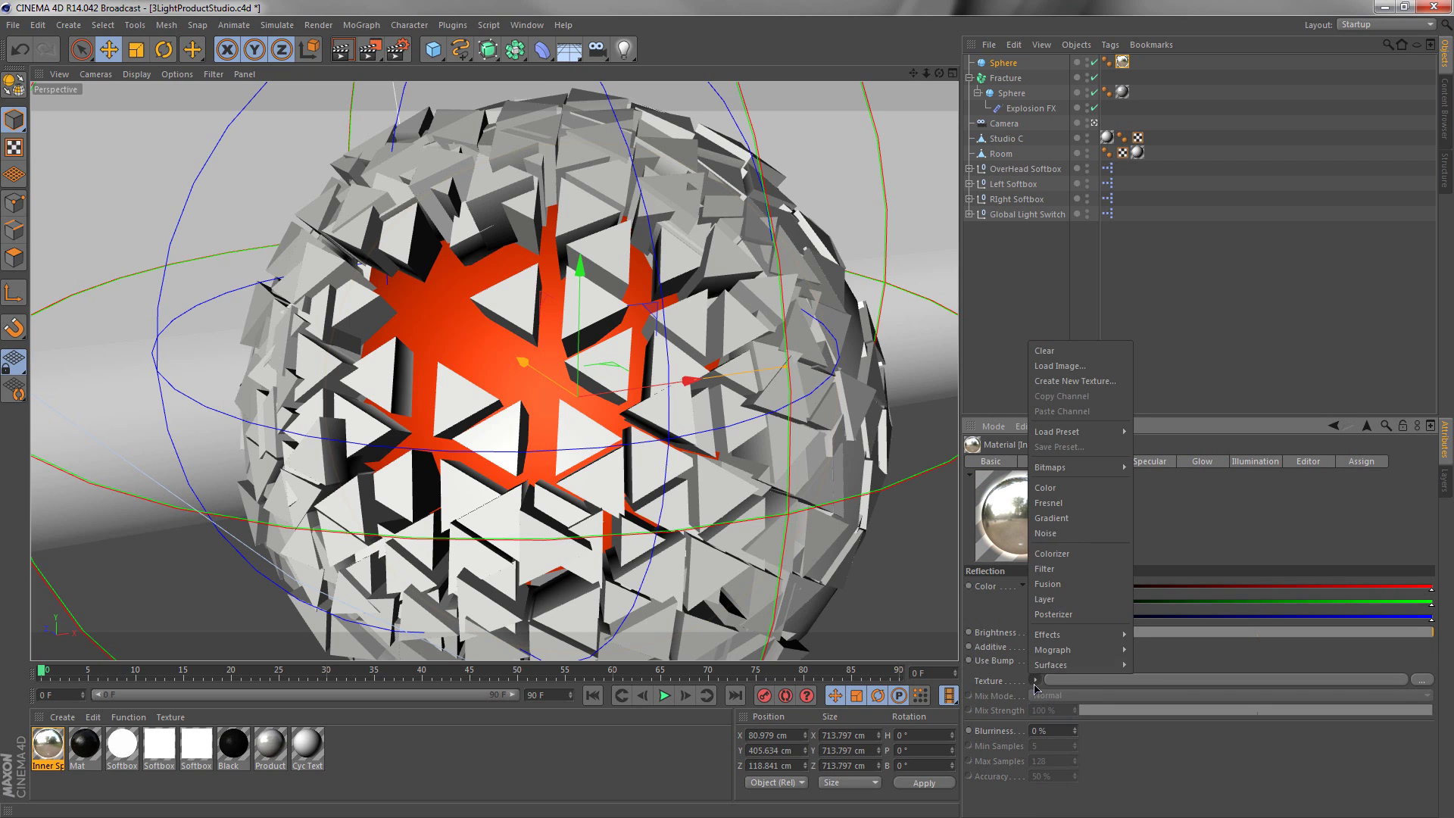
{"action": "left_click", "coordinate": [1071, 507]}
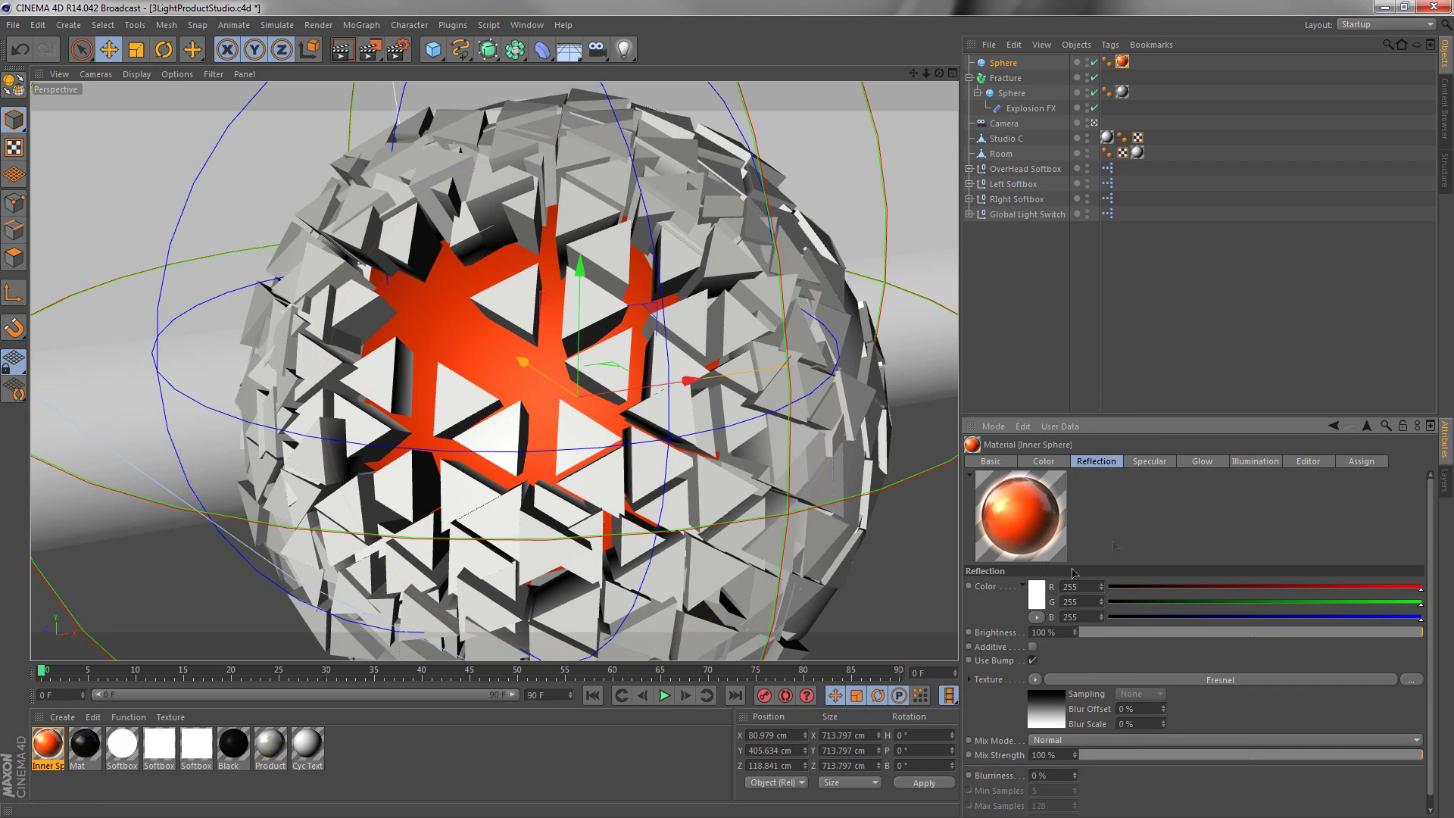
Set the Inner Sphere material's glow to 26% inner strength, 208% outer strength and 32 cm radius
{"action": "left_click", "coordinate": [1204, 462]}
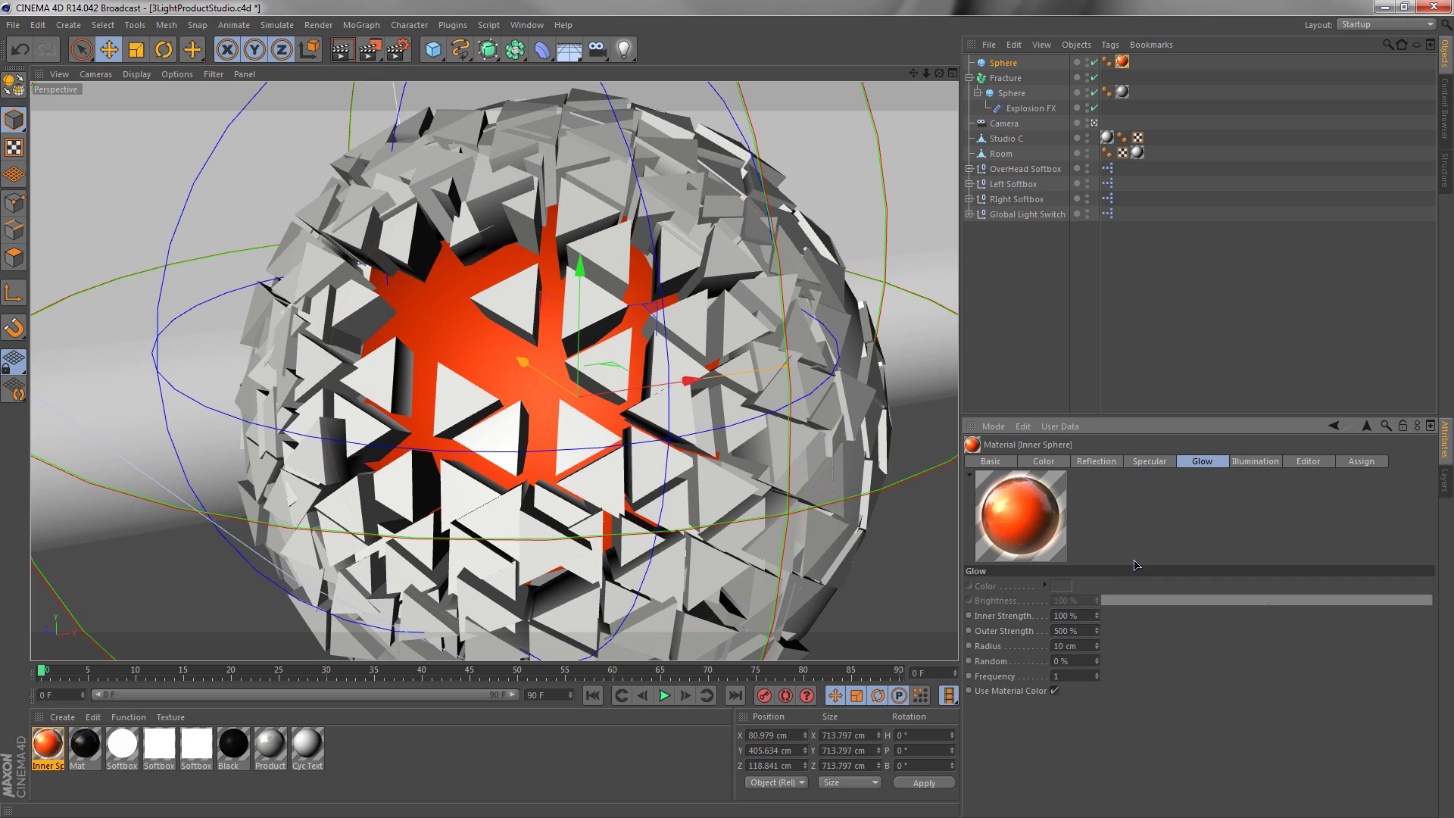
{"action": "left_click_drag", "start_coordinate": [1096, 619], "coordinate": [1054, 620]}
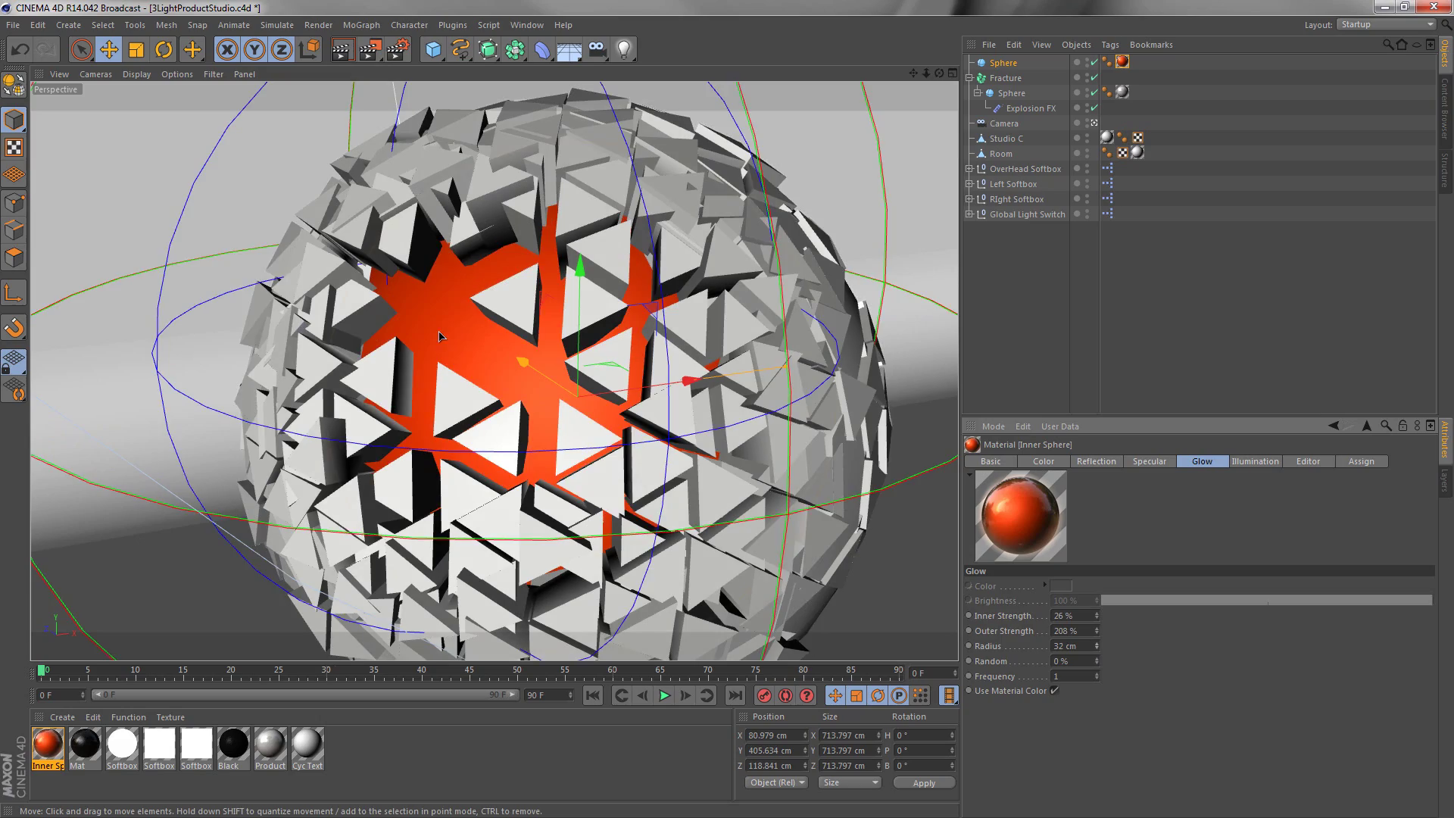
Move the inner sphere to about Y 469 cm and Z 139 cm, and preview its glow with a viewport render
{"action": "left_click_drag", "start_coordinate": [914, 73], "coordinate": [928, 114]}
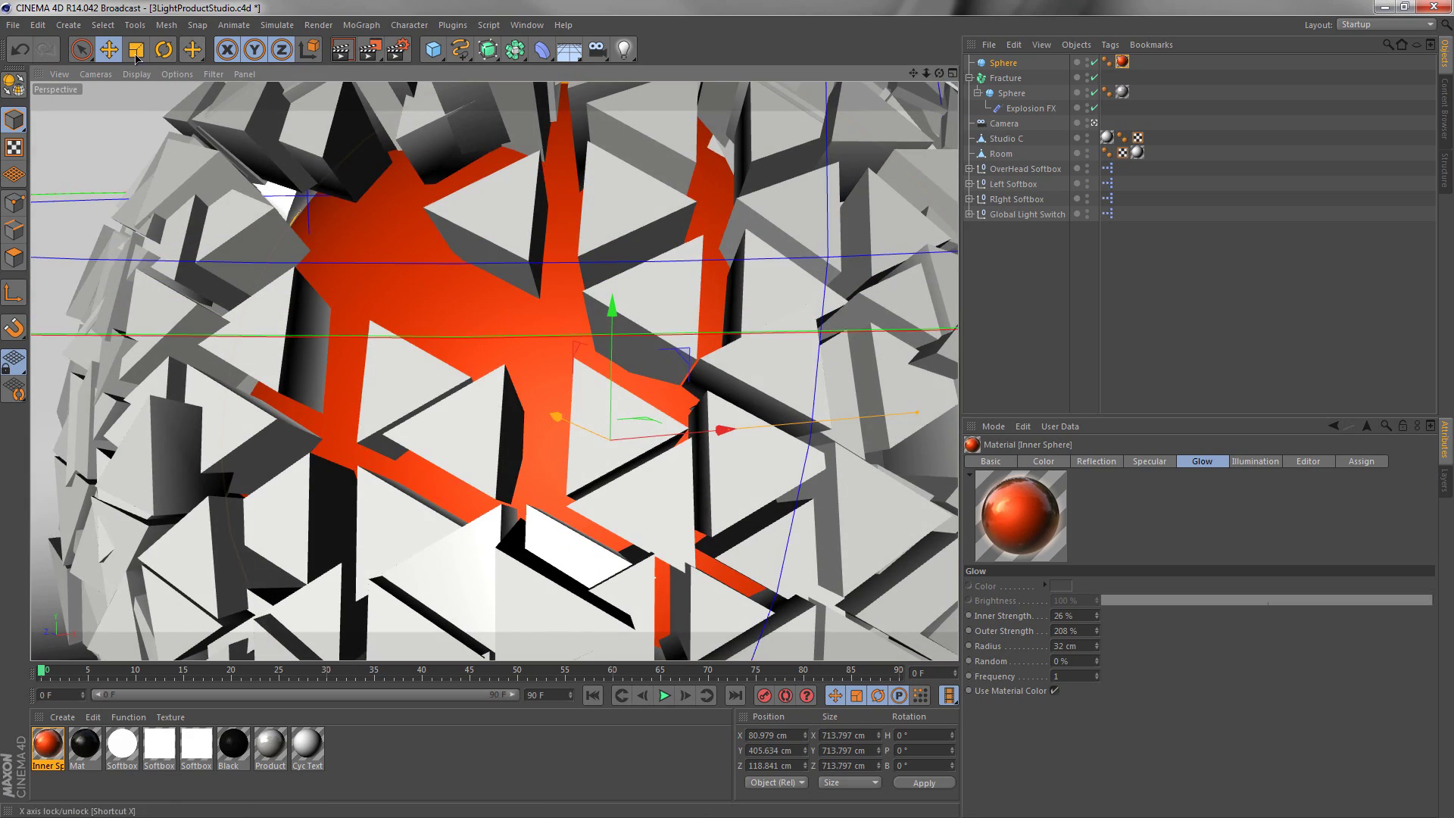
{"action": "left_click_drag", "start_coordinate": [612, 309], "coordinate": [611, 244]}
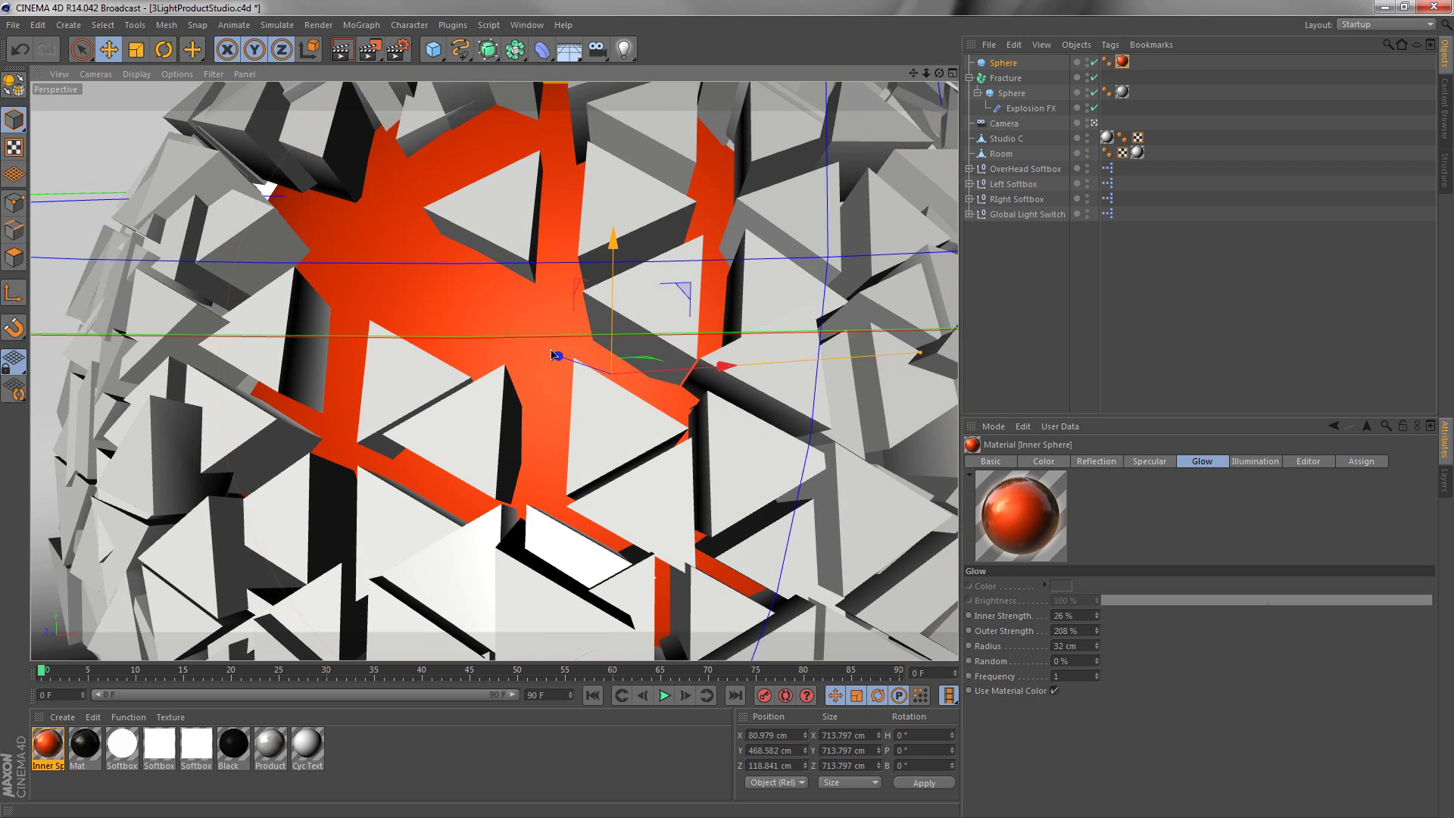
{"action": "left_click_drag", "start_coordinate": [556, 356], "coordinate": [549, 356]}
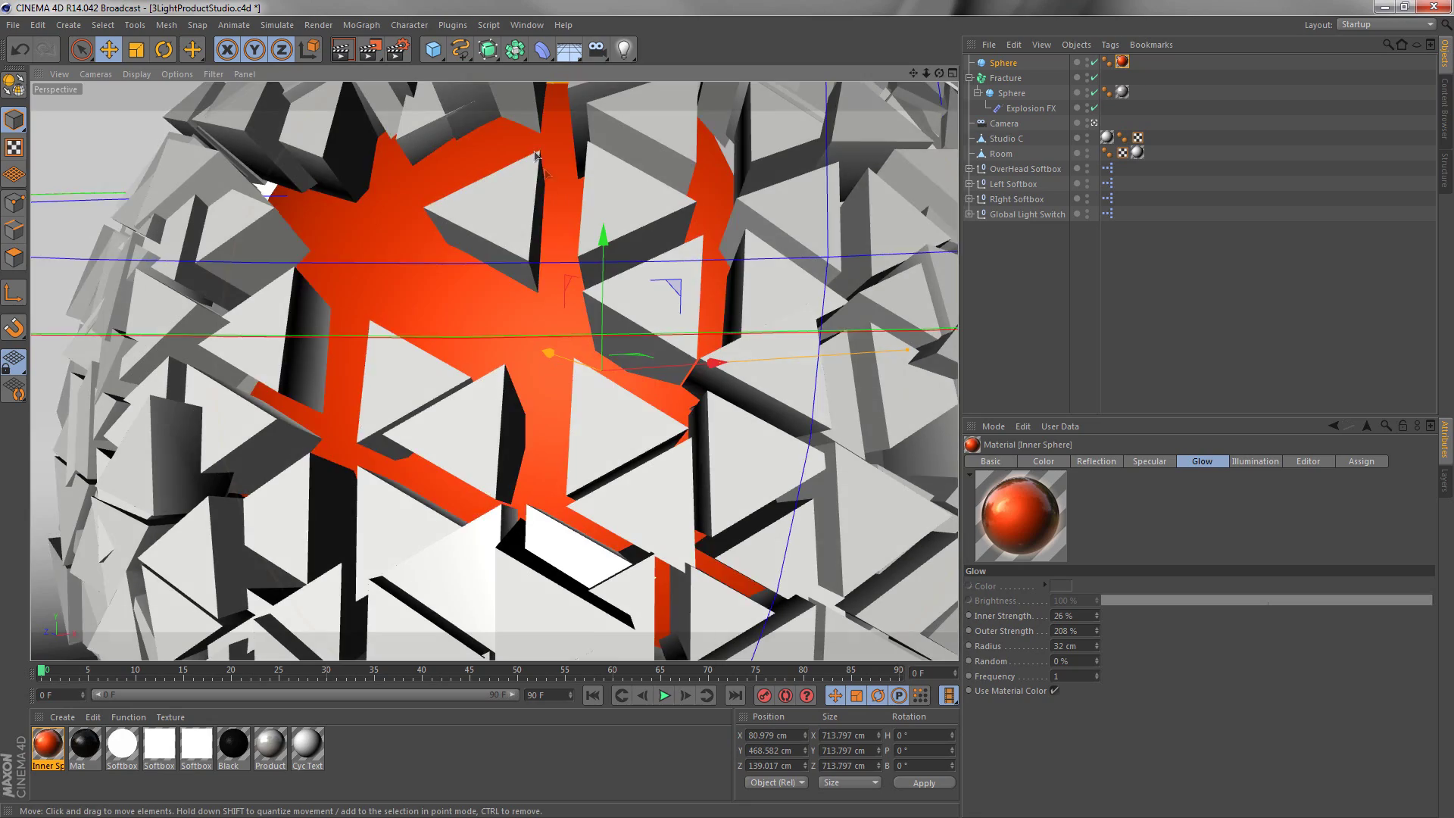
{"action": "left_click_drag", "start_coordinate": [939, 73], "coordinate": [918, 79]}
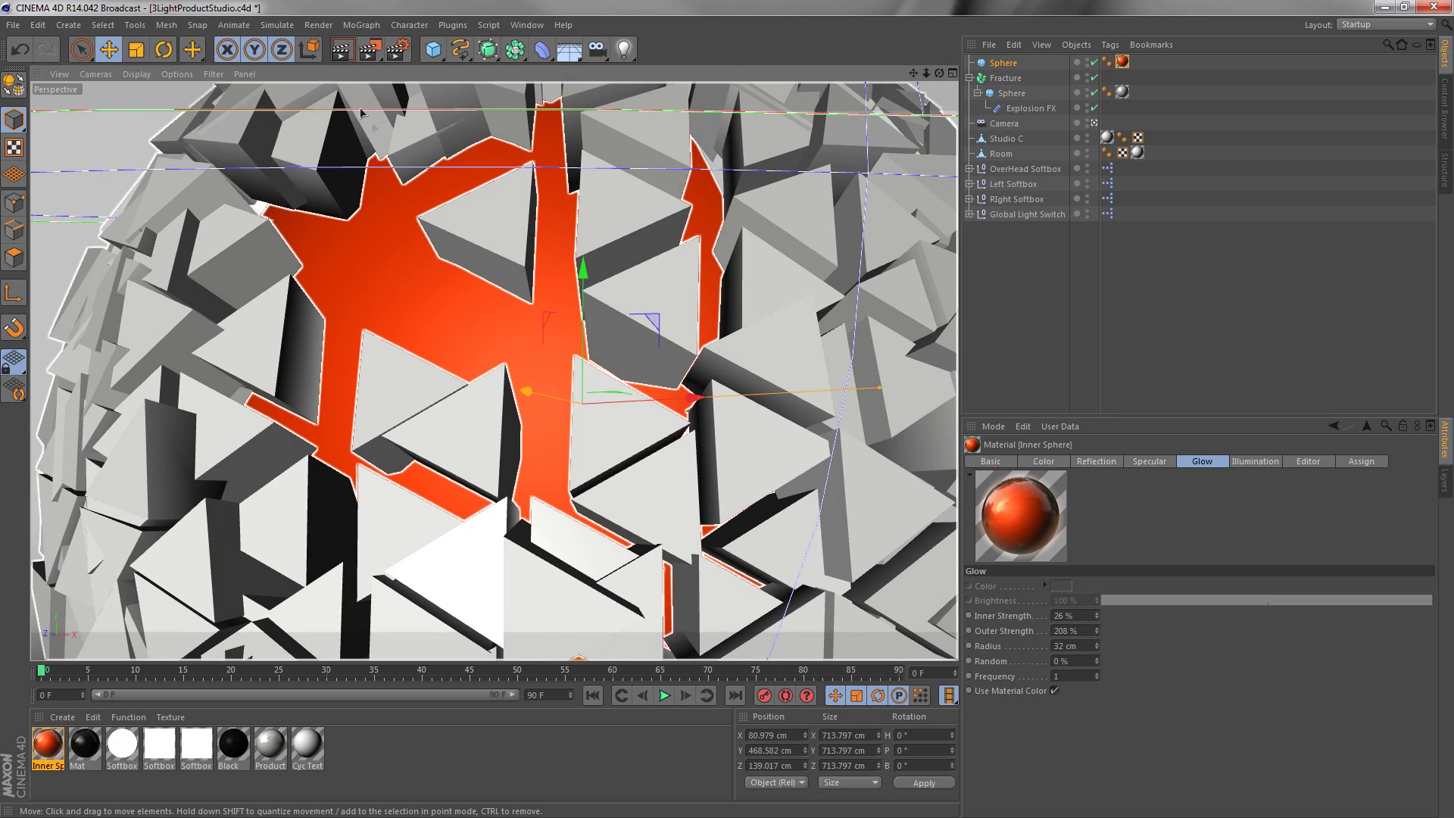
{"action": "left_click", "coordinate": [342, 51]}
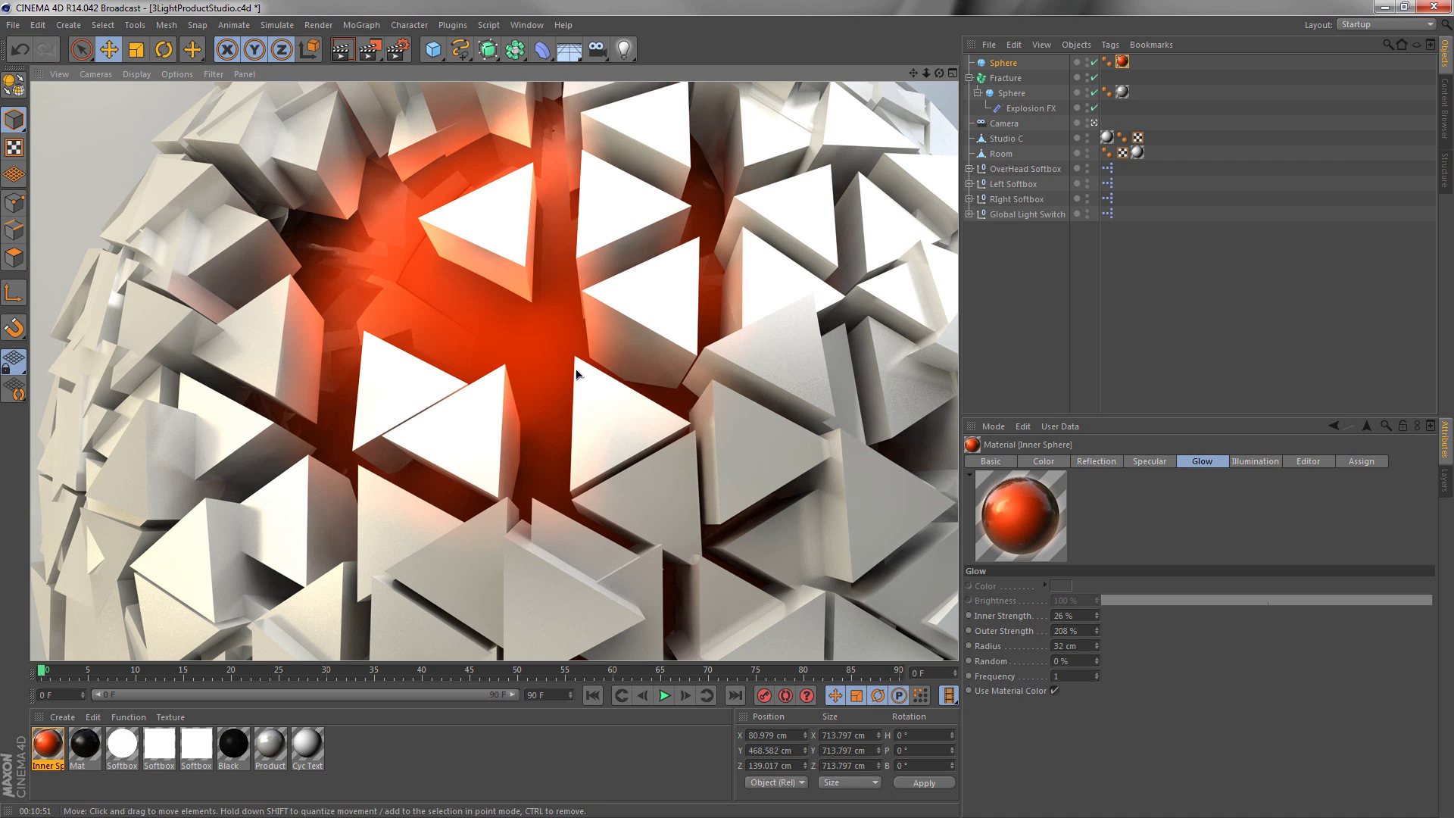
Set the render output width to 1920 pixels in the render settings
{"action": "left_click", "coordinate": [398, 52]}
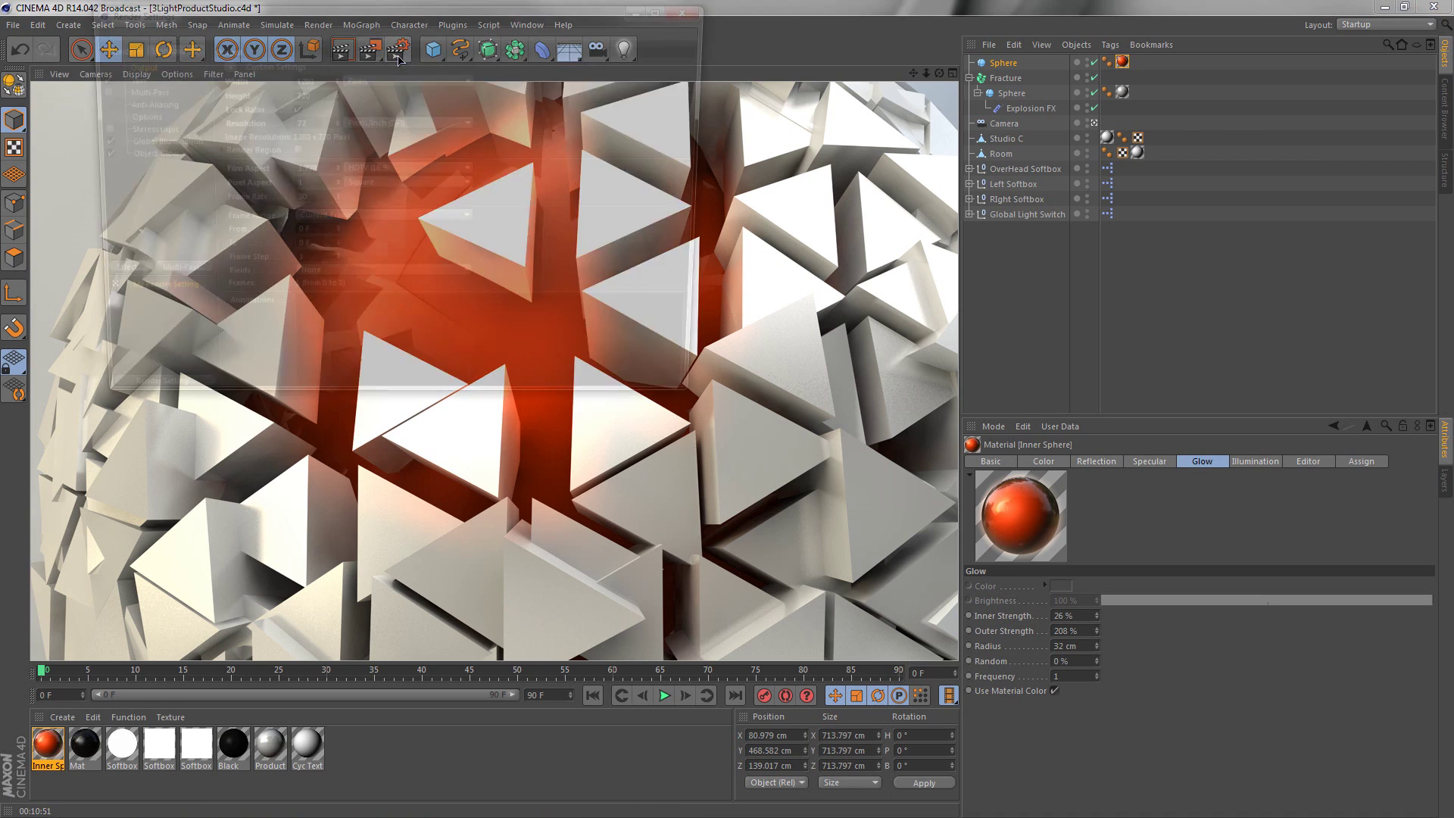
{"action": "left_click_drag", "start_coordinate": [313, 78], "coordinate": [240, 69]}
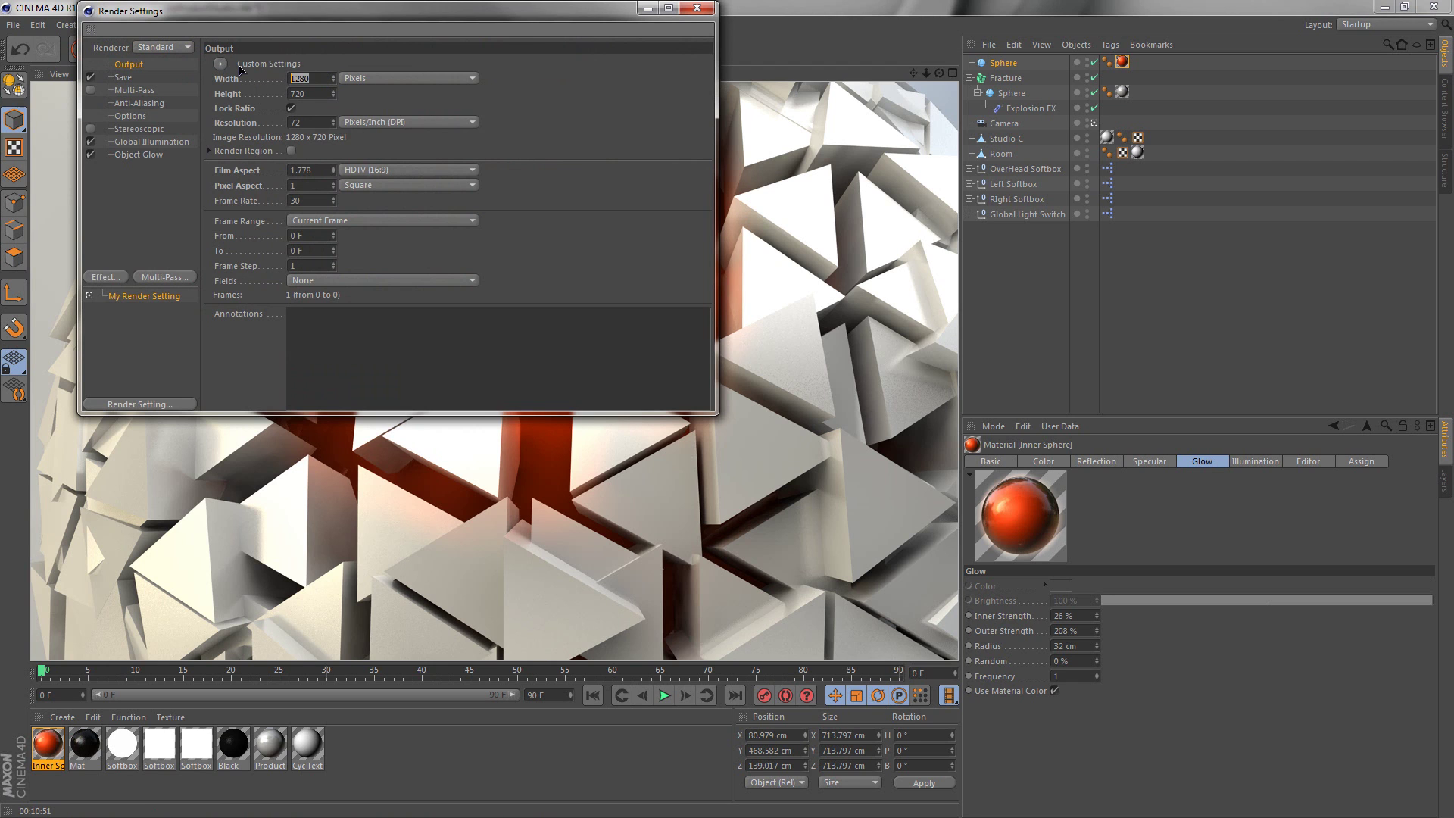
{"action": "type", "text": "1920"}
{"action": "key", "text": "Return"}
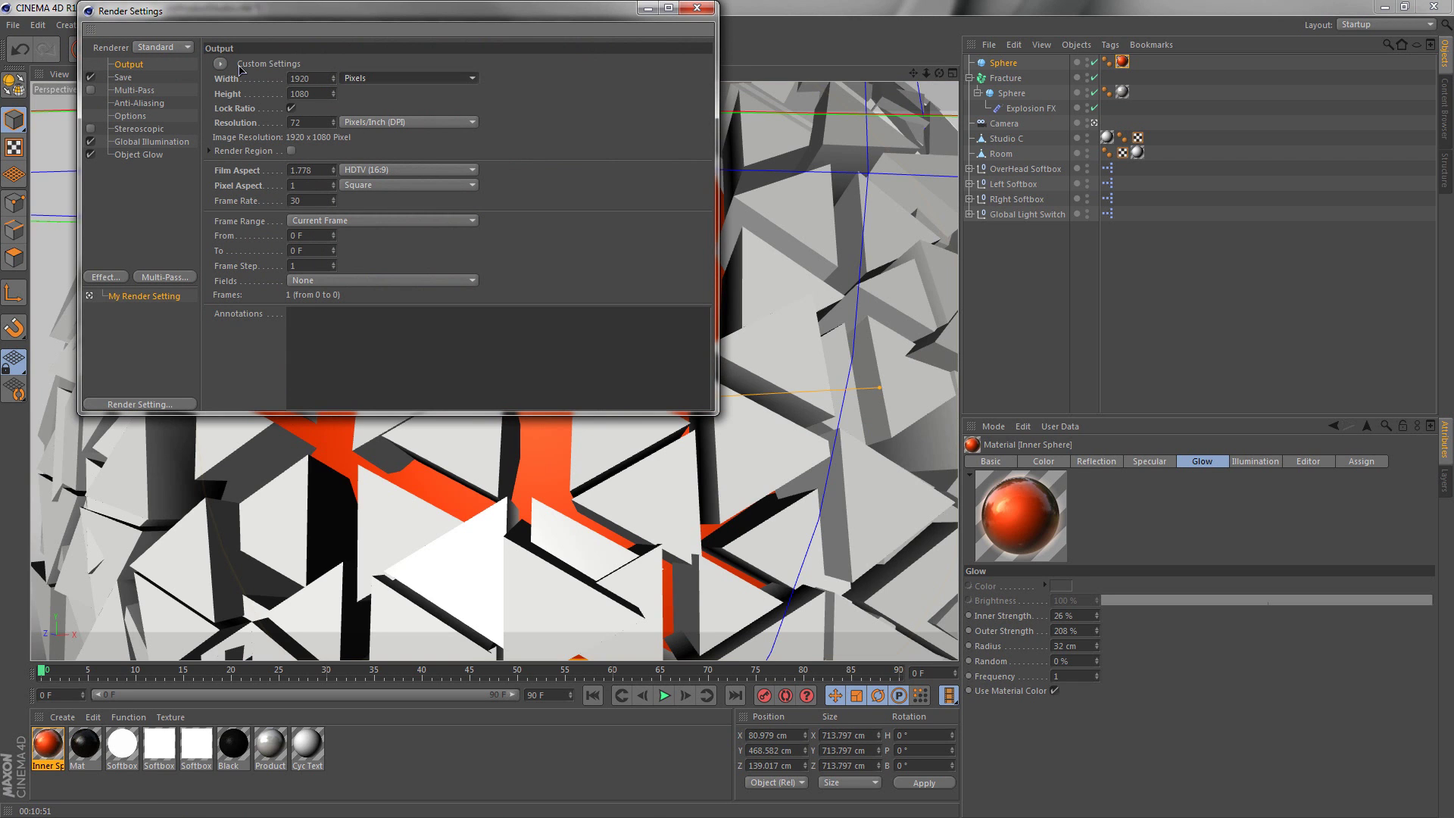
{"action": "left_click", "coordinate": [697, 8]}
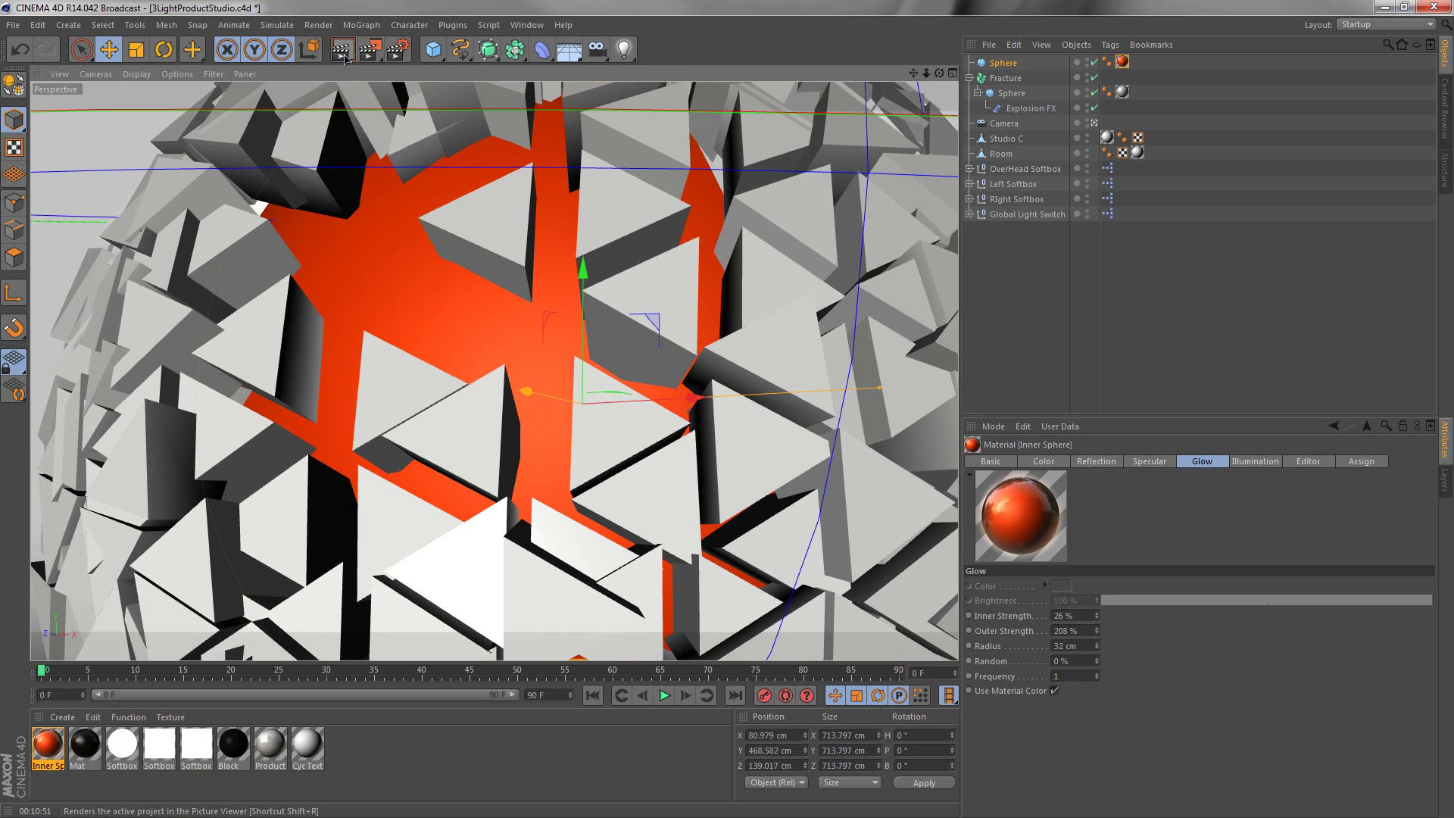
Render the scene to the Picture Viewer and inspect the fragments and glowing gaps across the image
{"action": "left_click", "coordinate": [369, 50]}
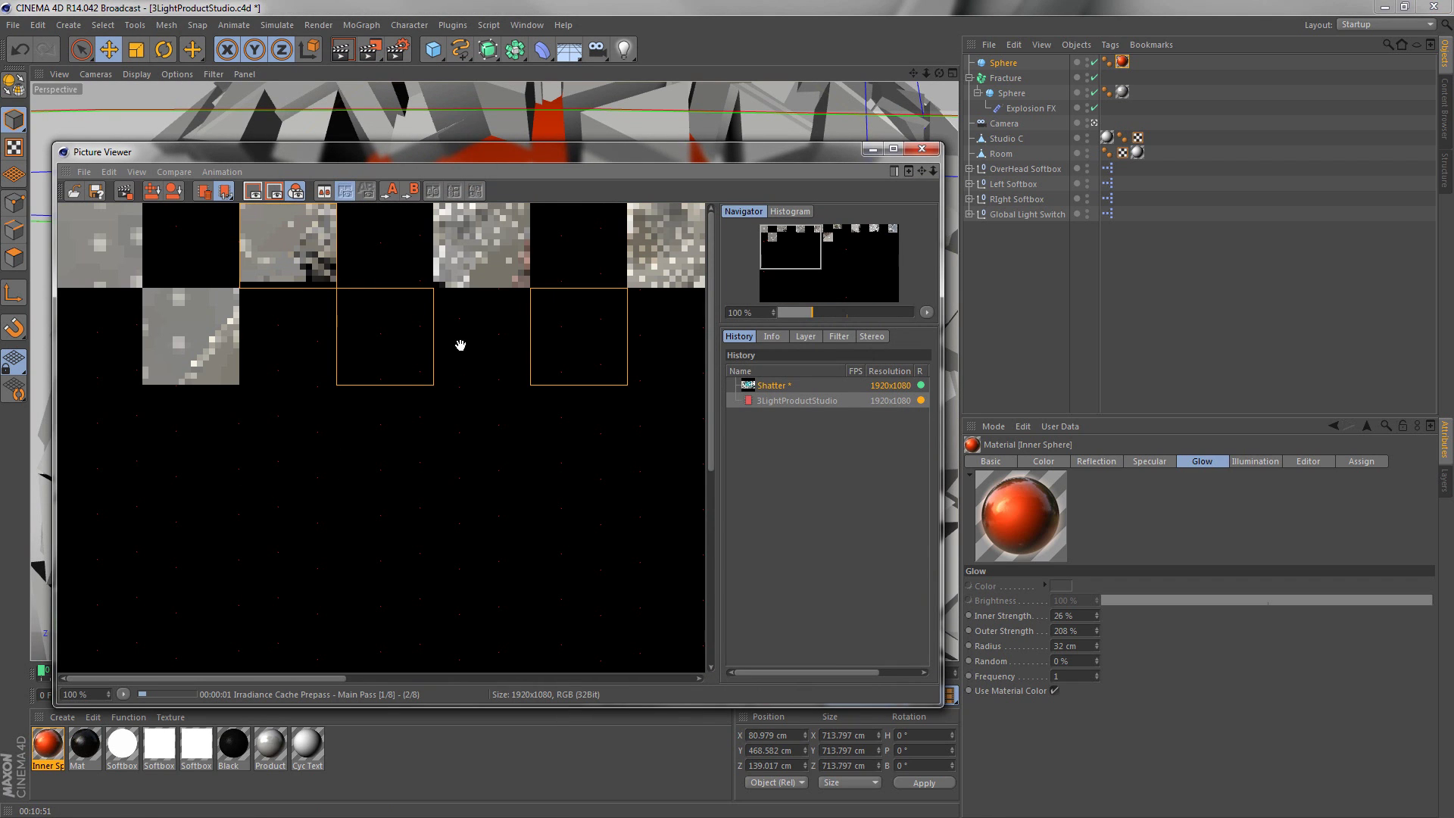
{"action": "left_click_drag", "start_coordinate": [559, 520], "coordinate": [577, 297]}
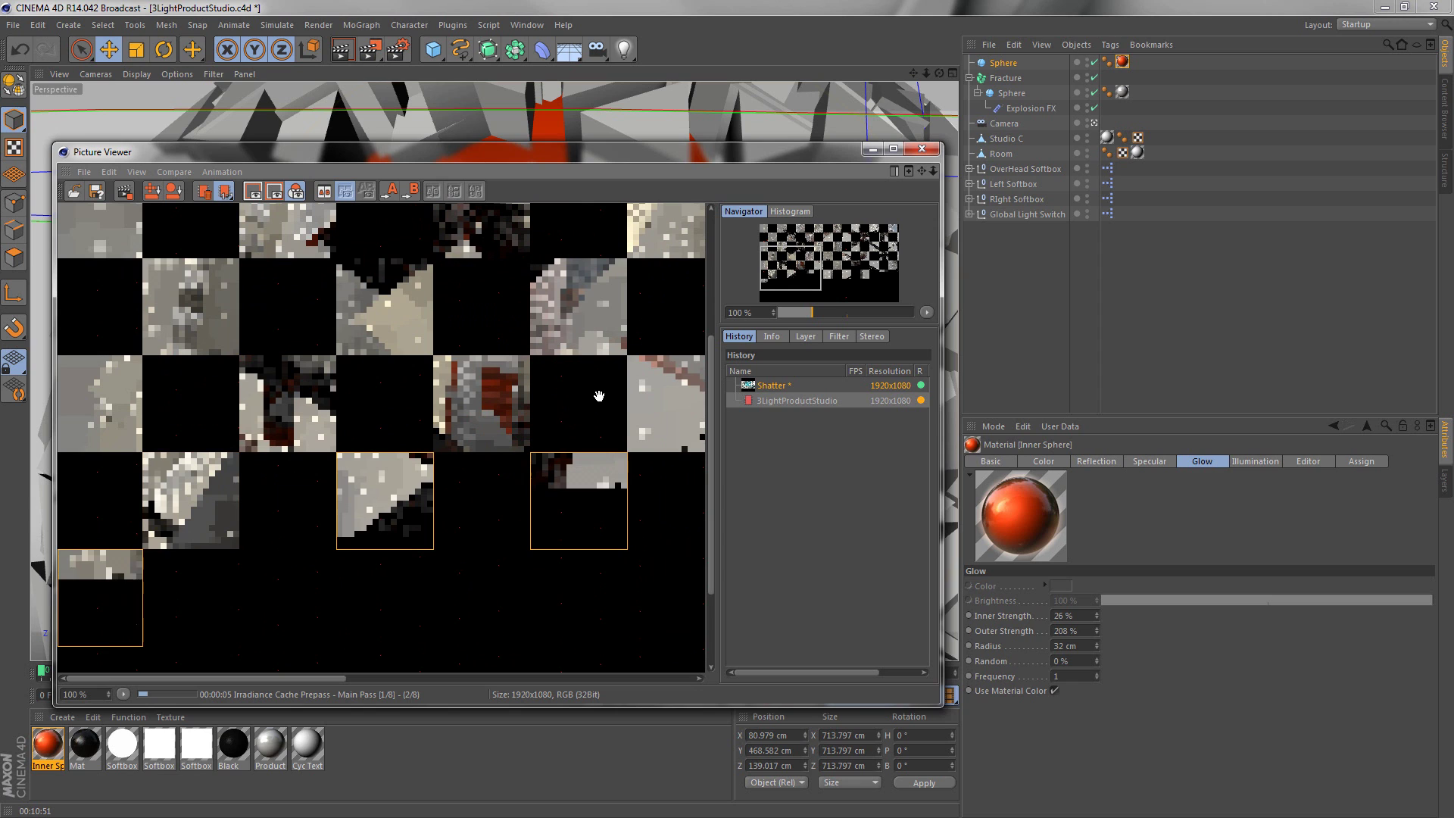
{"action": "left_click_drag", "start_coordinate": [561, 411], "coordinate": [555, 566]}
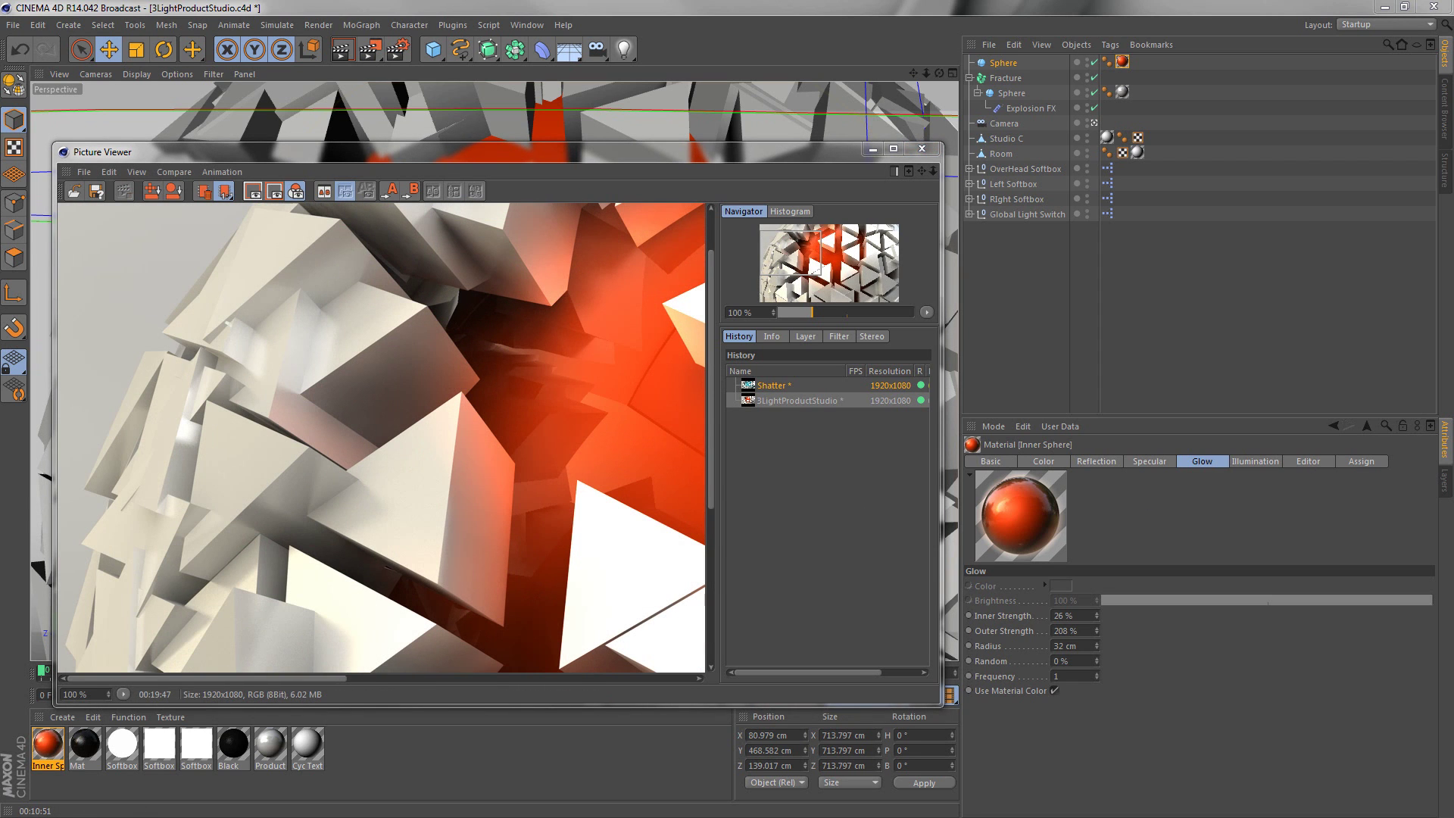
{"action": "left_click_drag", "start_coordinate": [588, 509], "coordinate": [290, 443]}
{"action": "left_click_drag", "start_coordinate": [561, 466], "coordinate": [297, 462]}
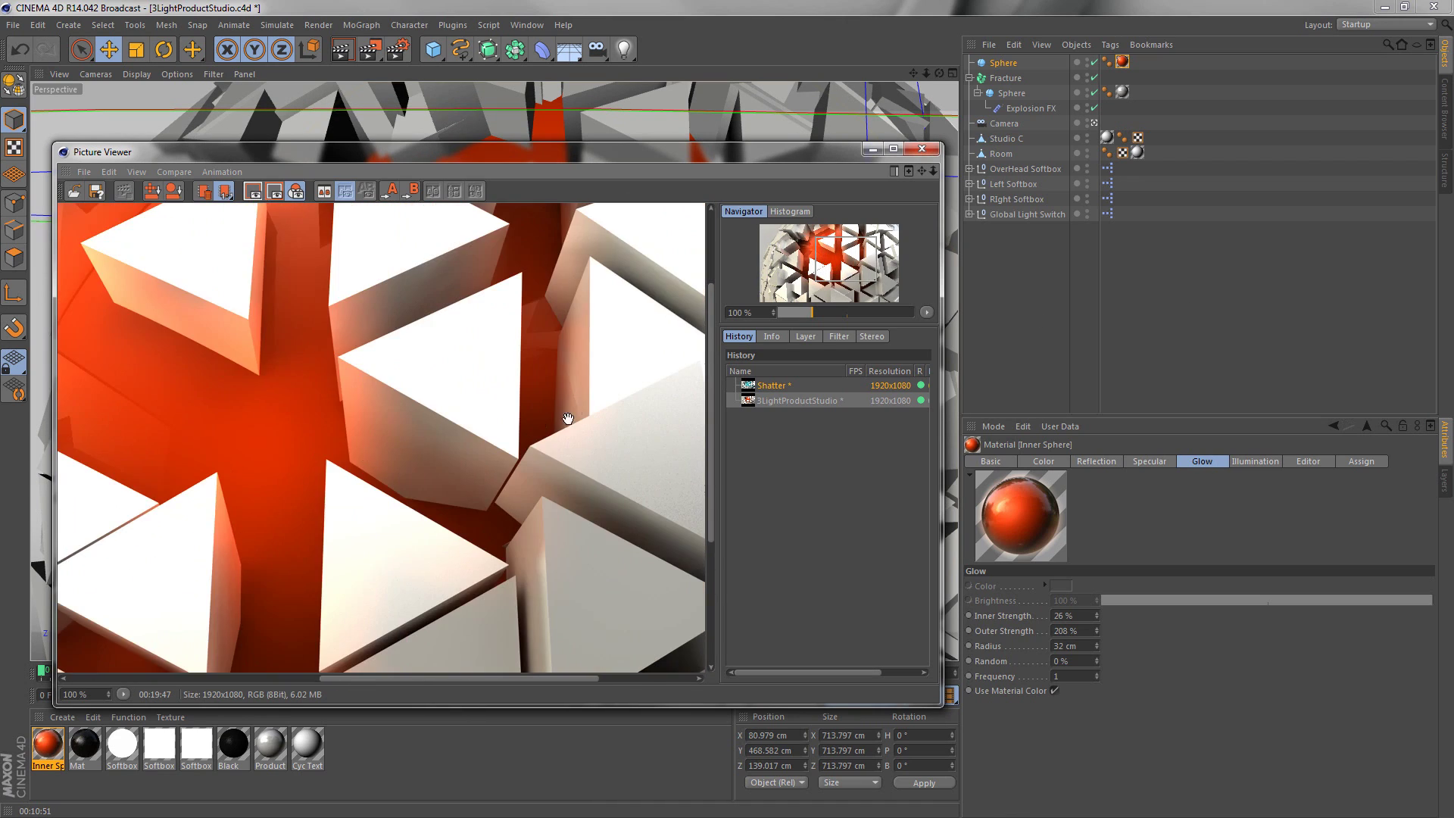
{"action": "left_click_drag", "start_coordinate": [568, 421], "coordinate": [477, 572]}
{"action": "left_click_drag", "start_coordinate": [562, 535], "coordinate": [555, 320]}
{"action": "left_click_drag", "start_coordinate": [291, 553], "coordinate": [562, 298]}
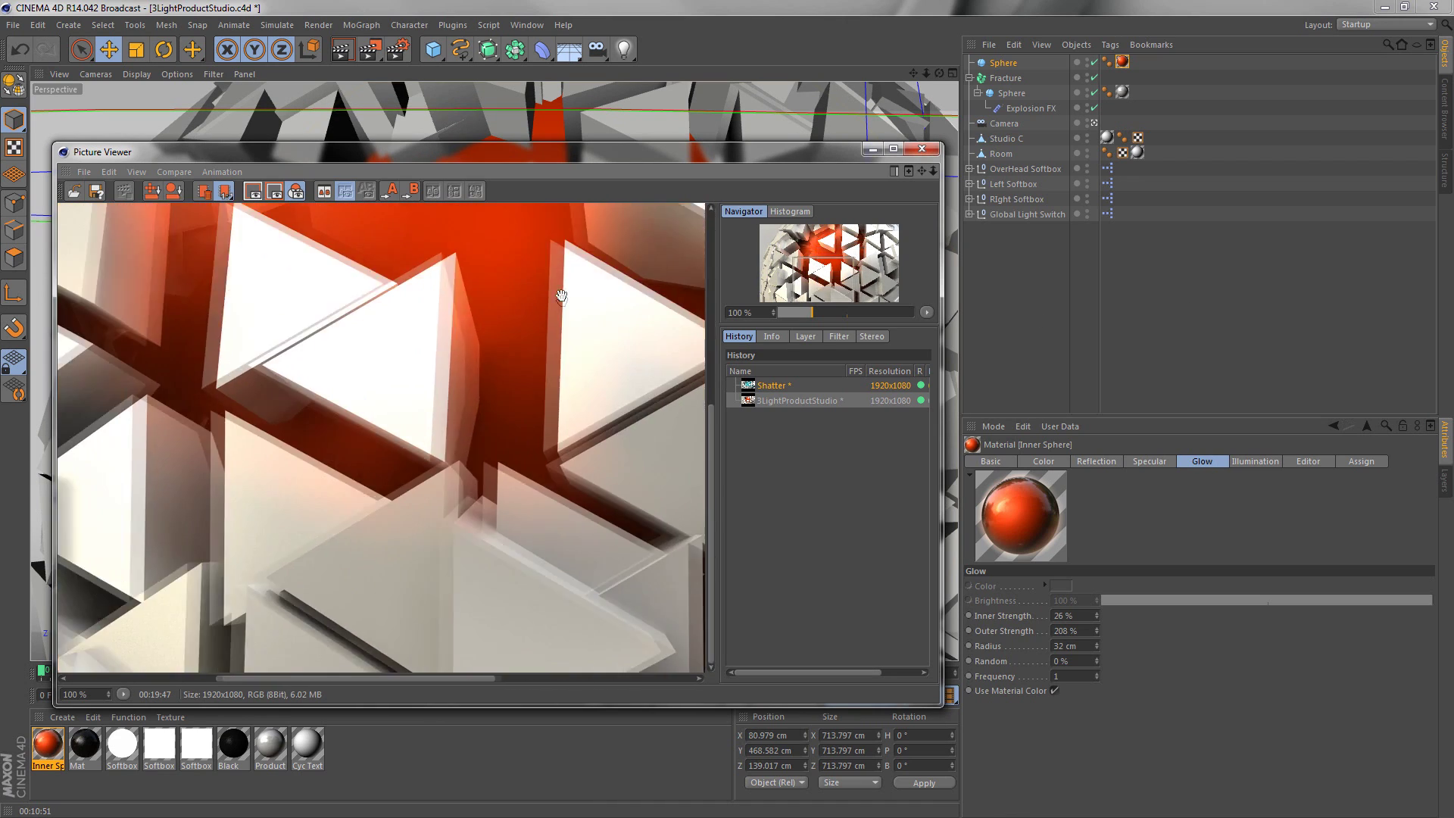
{"action": "left_click_drag", "start_coordinate": [281, 455], "coordinate": [507, 510]}
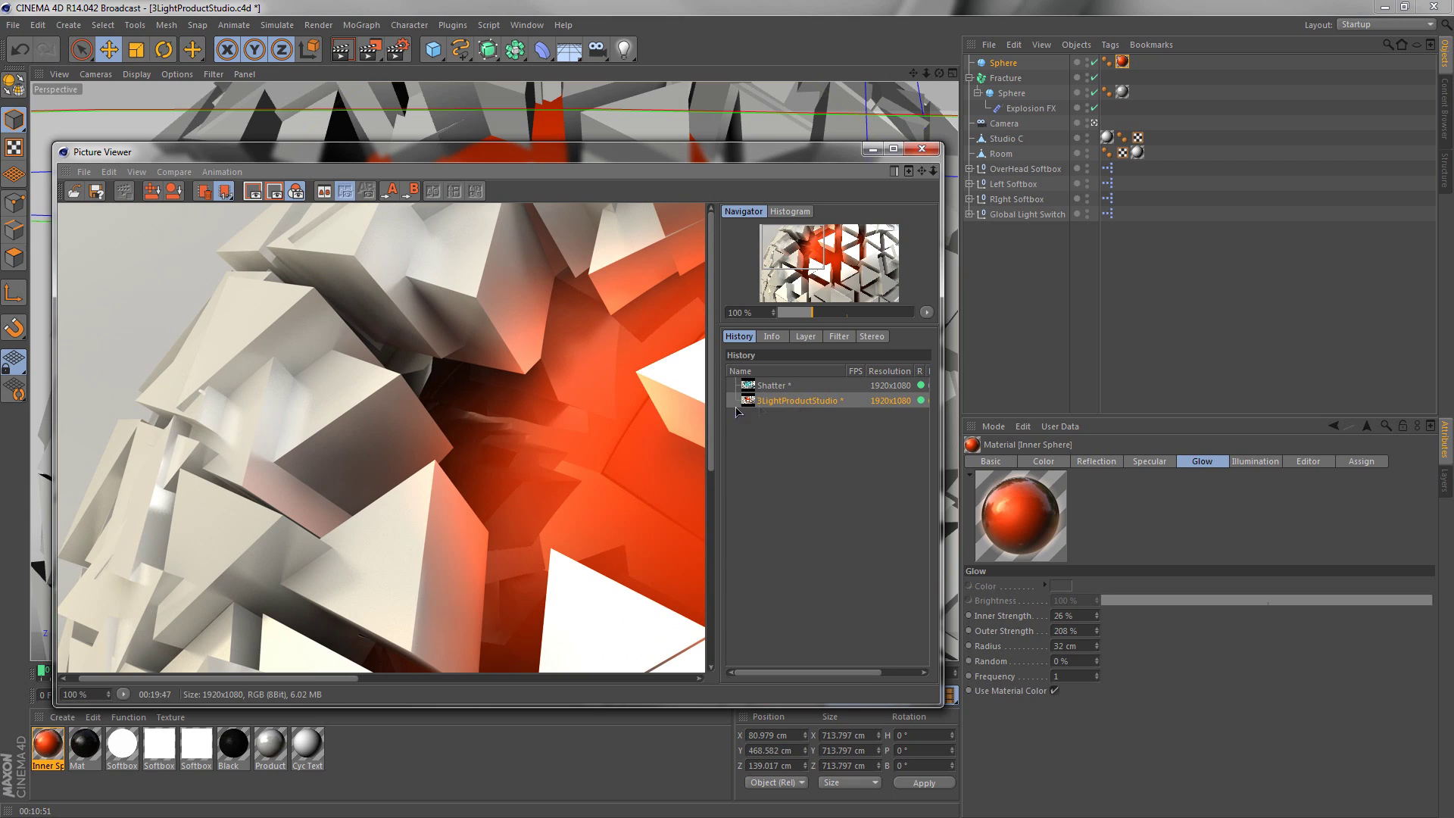
Save the 3LightProductStudio render to the Desktop as an 8-bit TIFF (PSD Layers) still image named "Orange Shattered Sphere"
{"action": "right_click", "coordinate": [794, 406]}
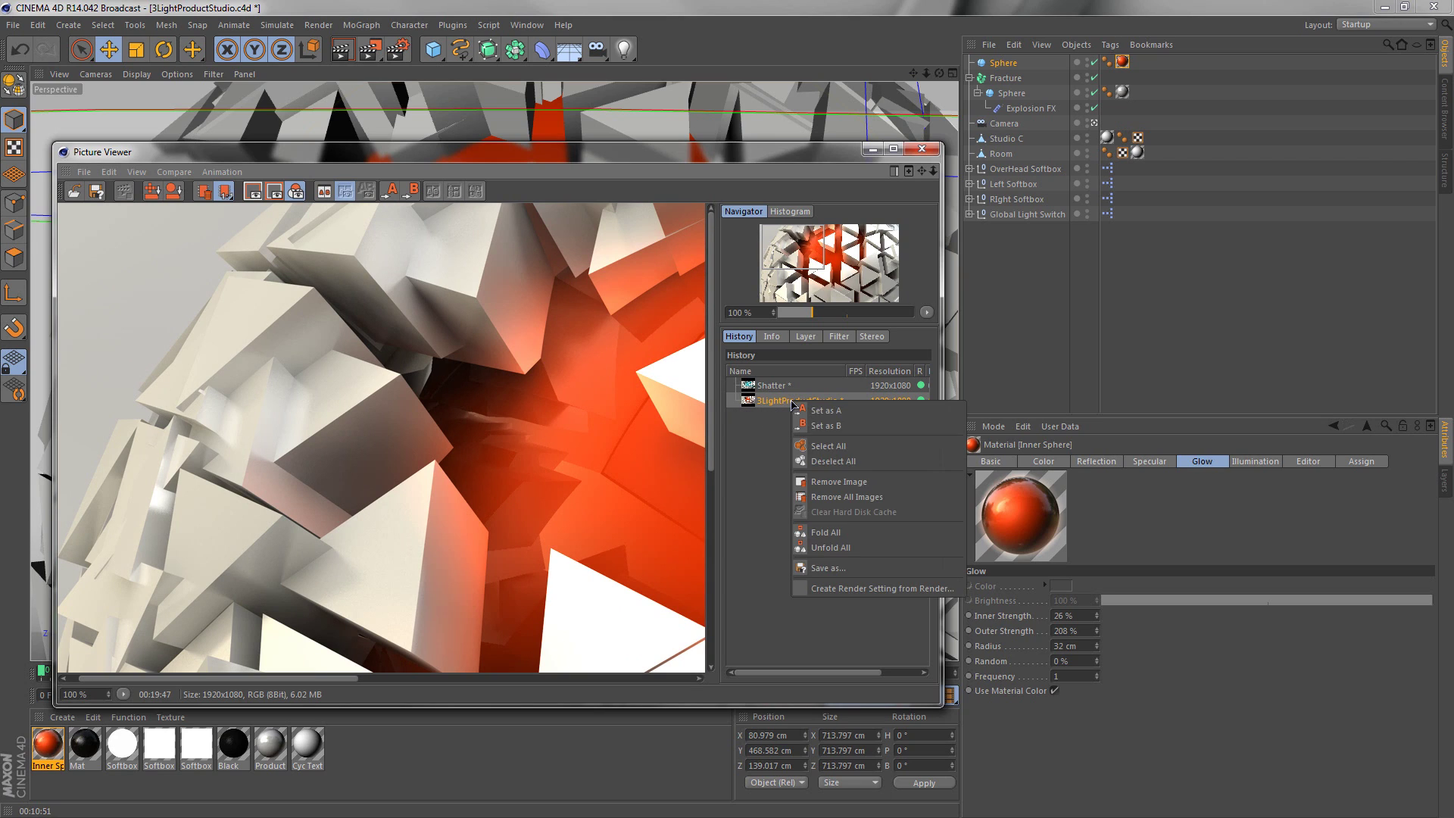
{"action": "left_click", "coordinate": [862, 568]}
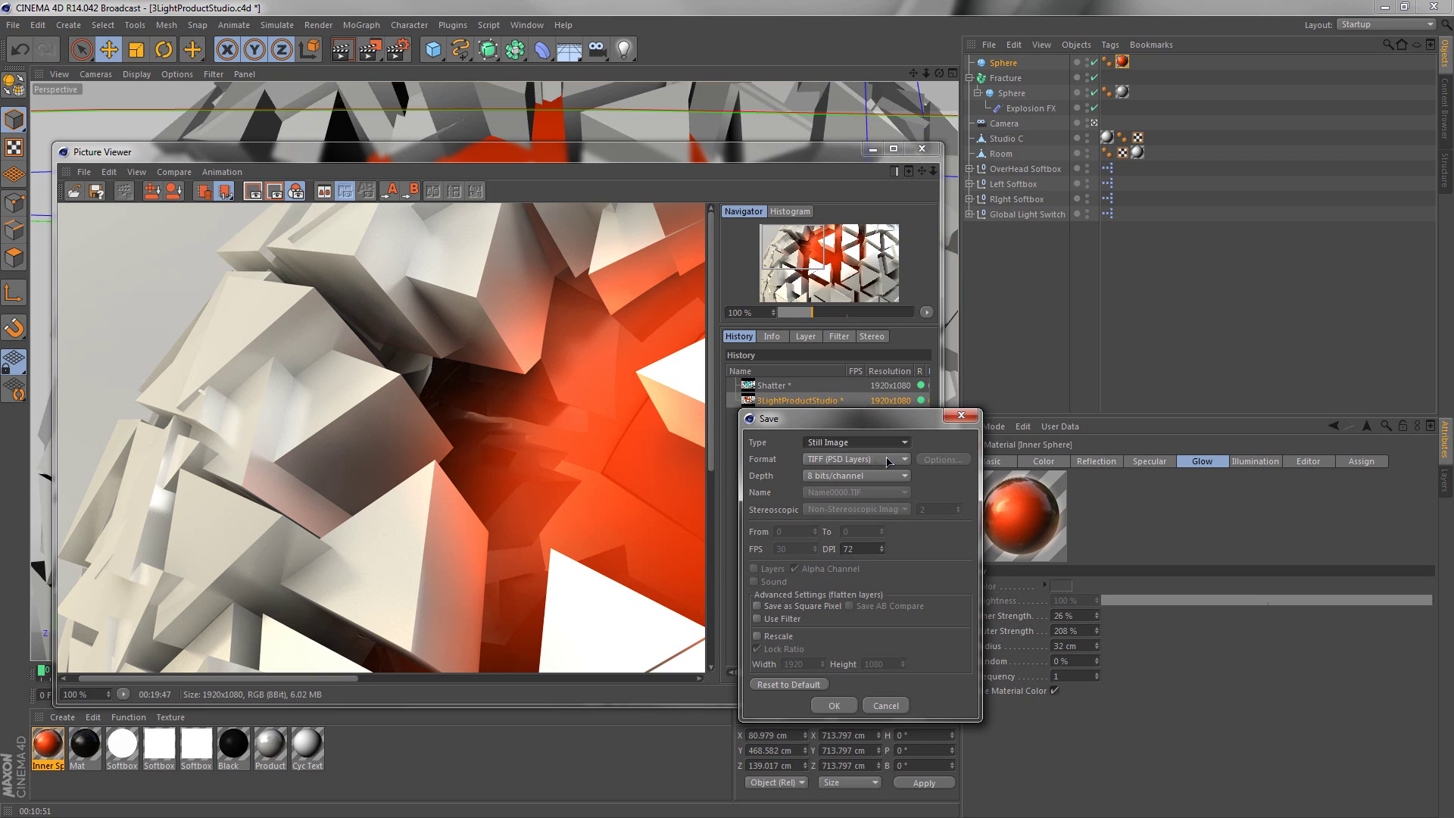
{"action": "left_click", "coordinate": [834, 705]}
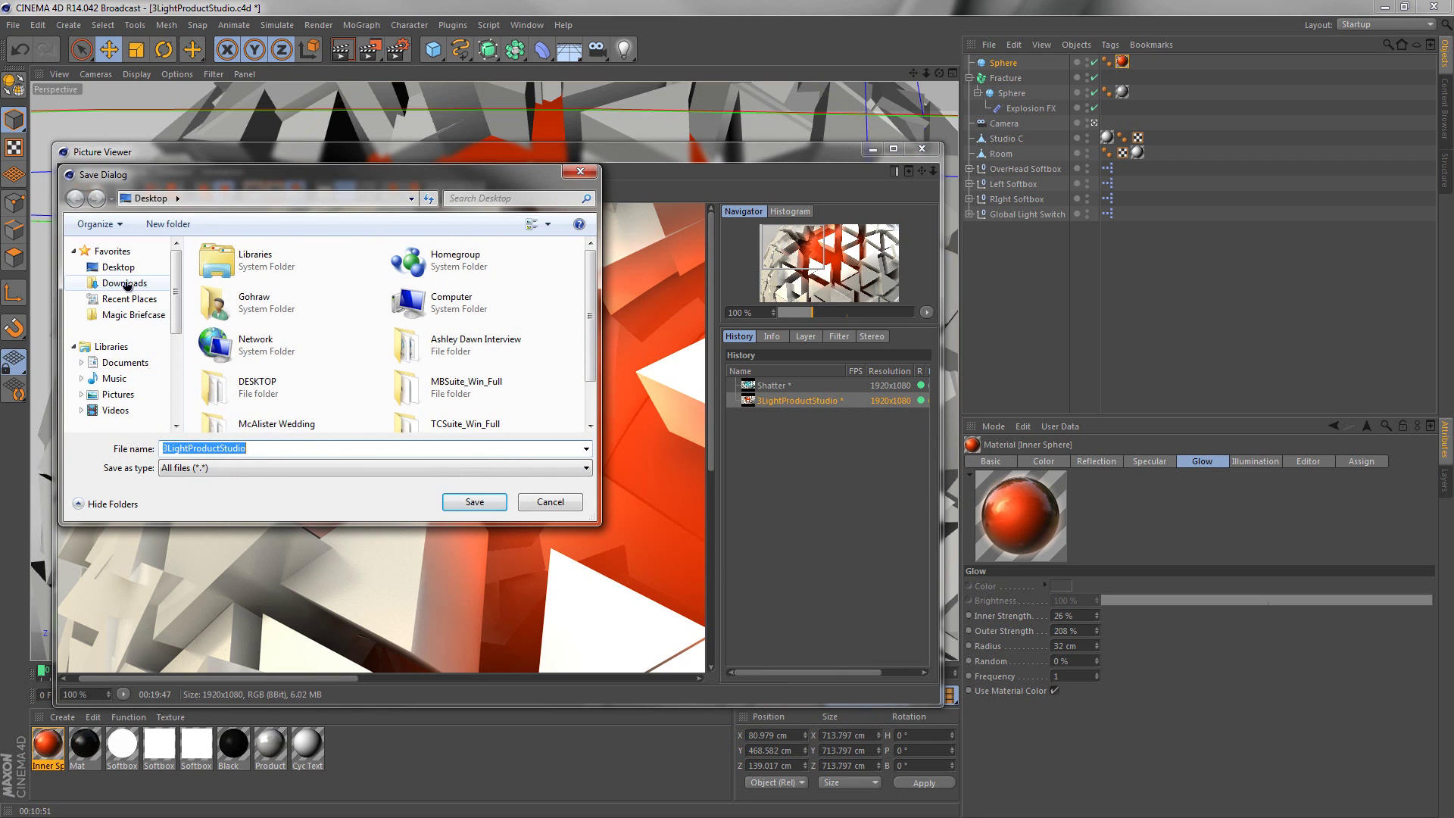
{"action": "type", "text": "Orang"}
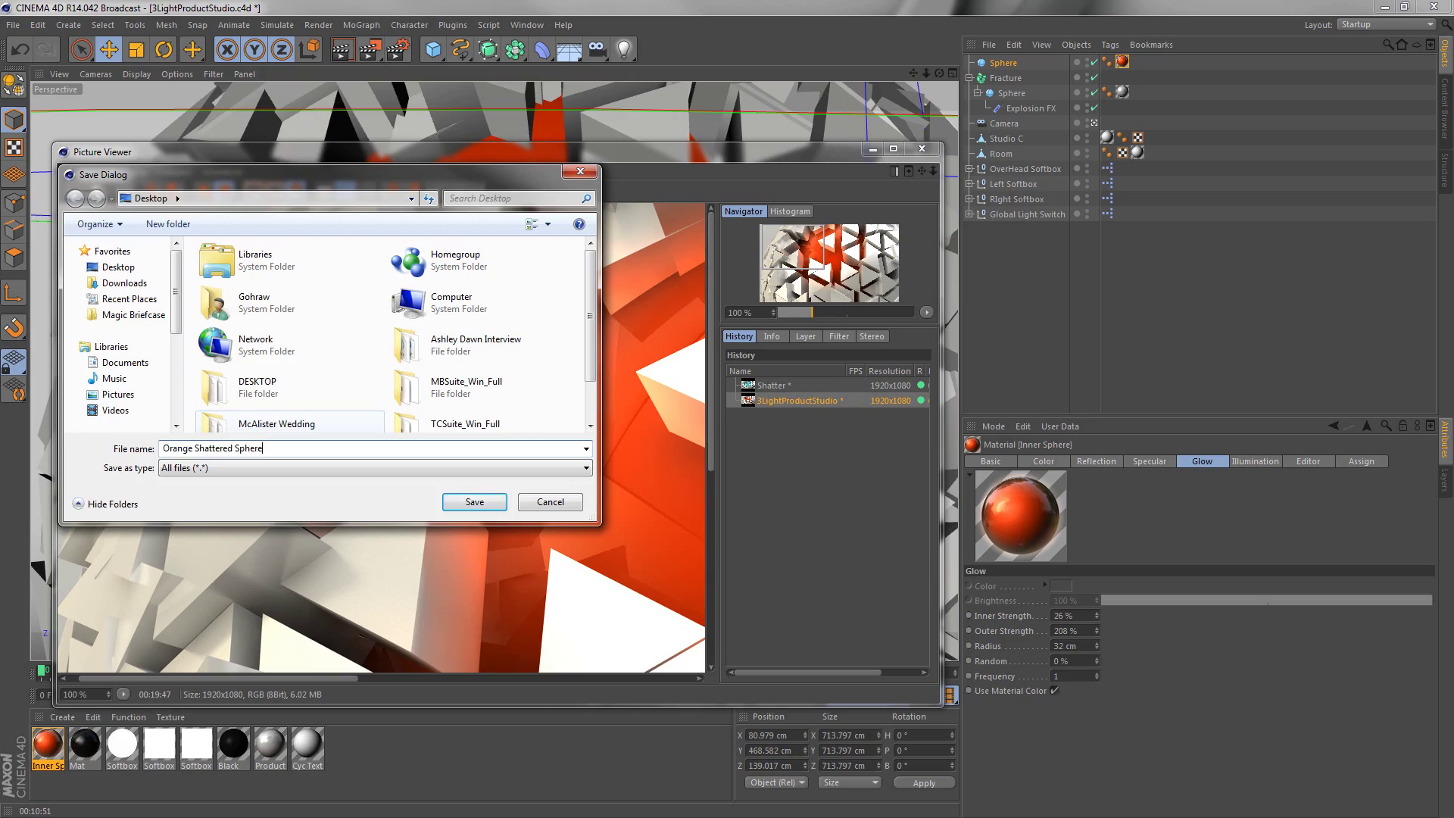
{"action": "type", "text": "e Shattered Sphere"}
{"action": "key", "text": "Return"}
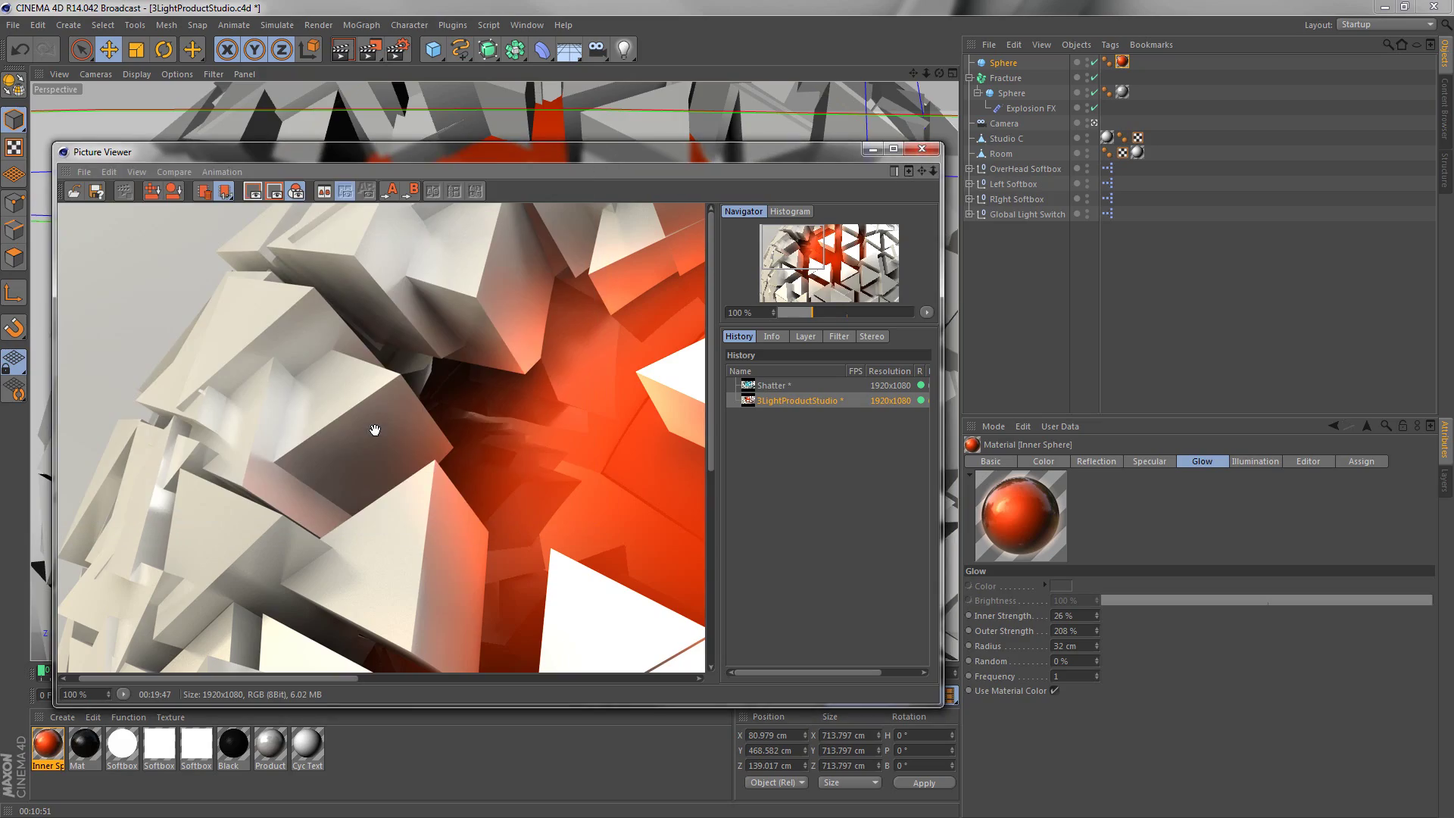
Switch to Photoshop, open Orange Shattered Sphere.tif from the Desktop and fit the image to the window
{"action": "left_click", "coordinate": [1386, 7]}
{"action": "left_click_drag", "start_coordinate": [27, 34], "coordinate": [447, 53]}
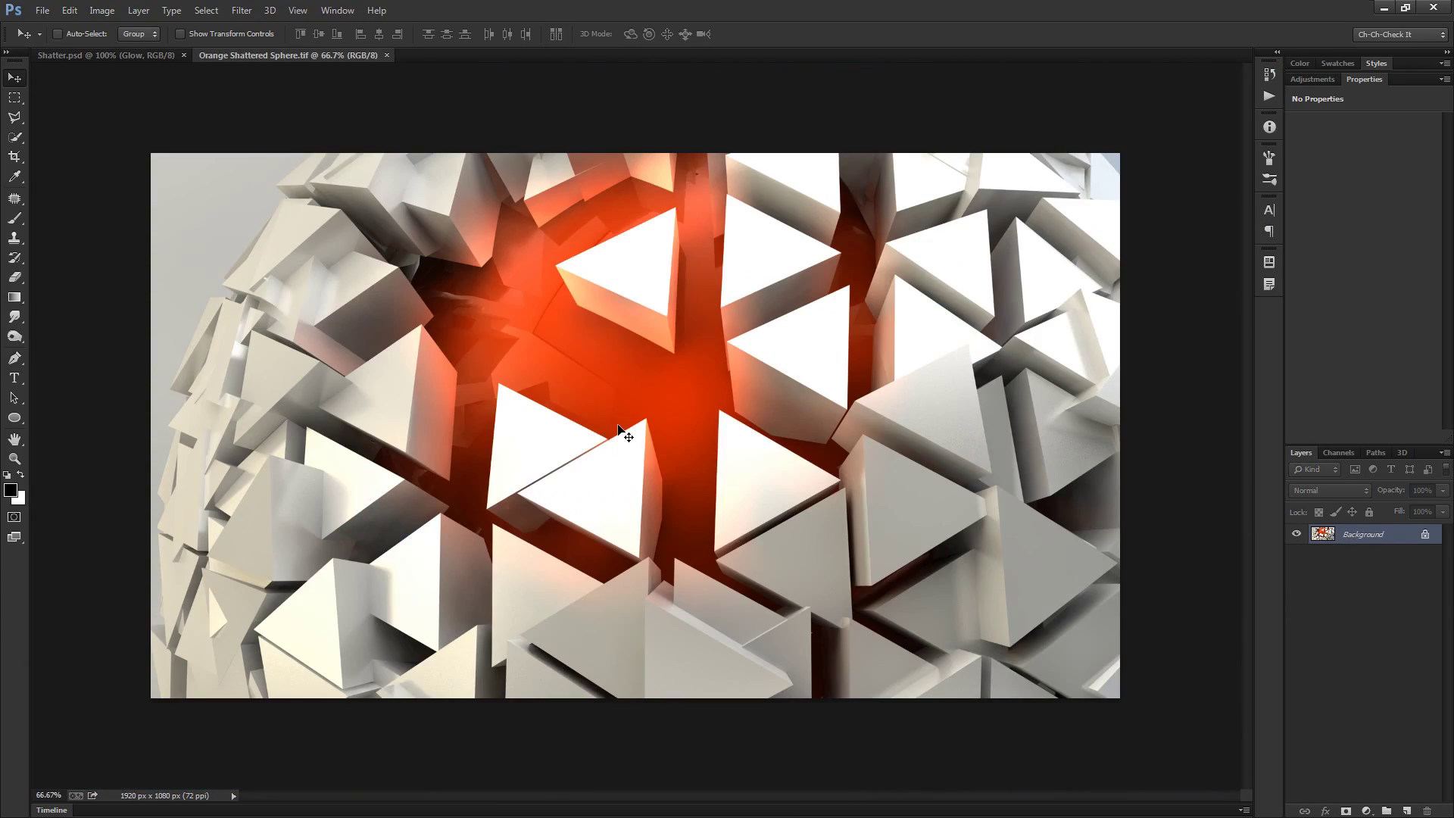
{"action": "key", "text": "ctrl+0"}
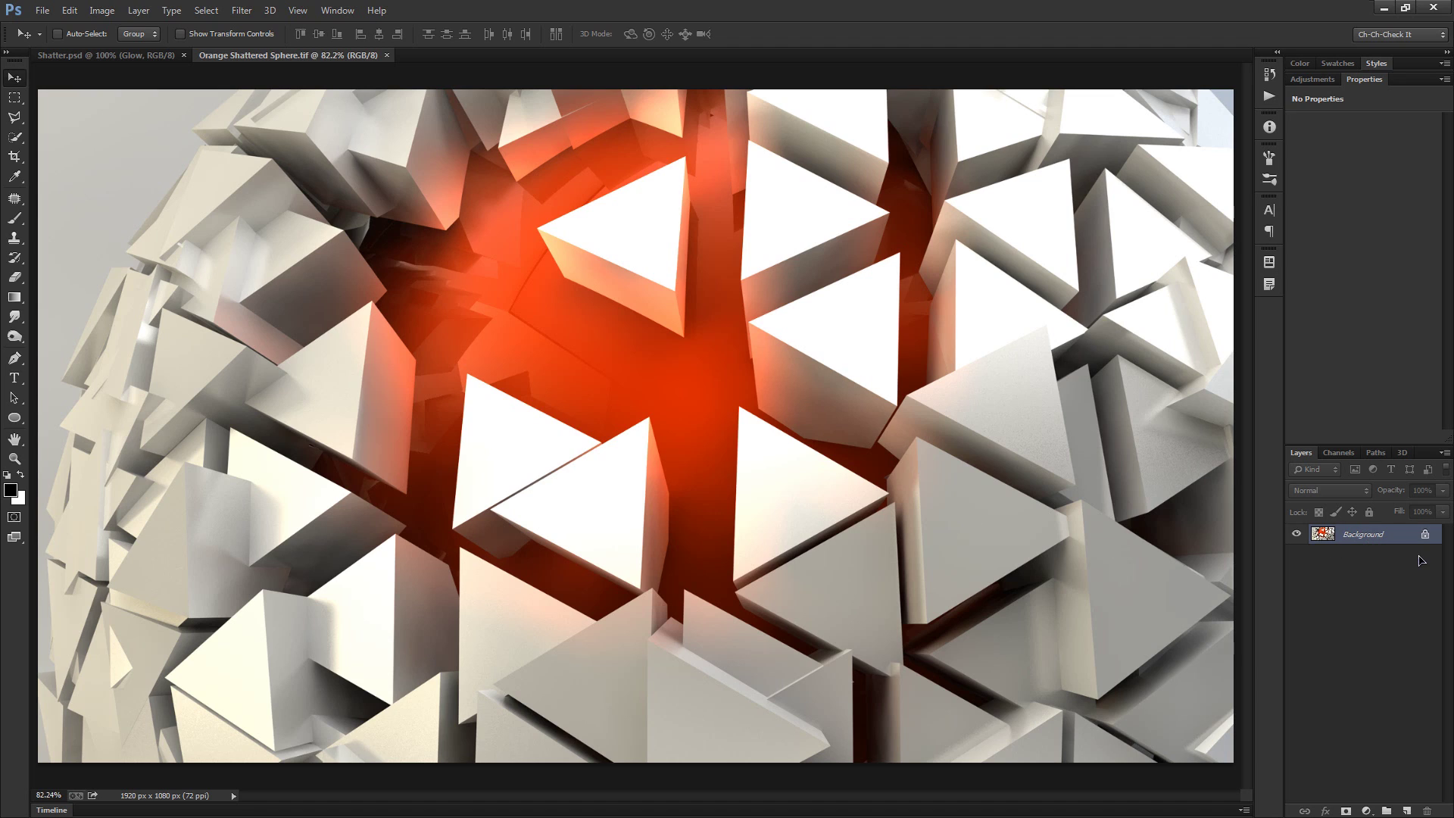
Duplicate the Background layer and name the copy "Blur Contrast"
{"action": "key", "text": "ctrl+j"}
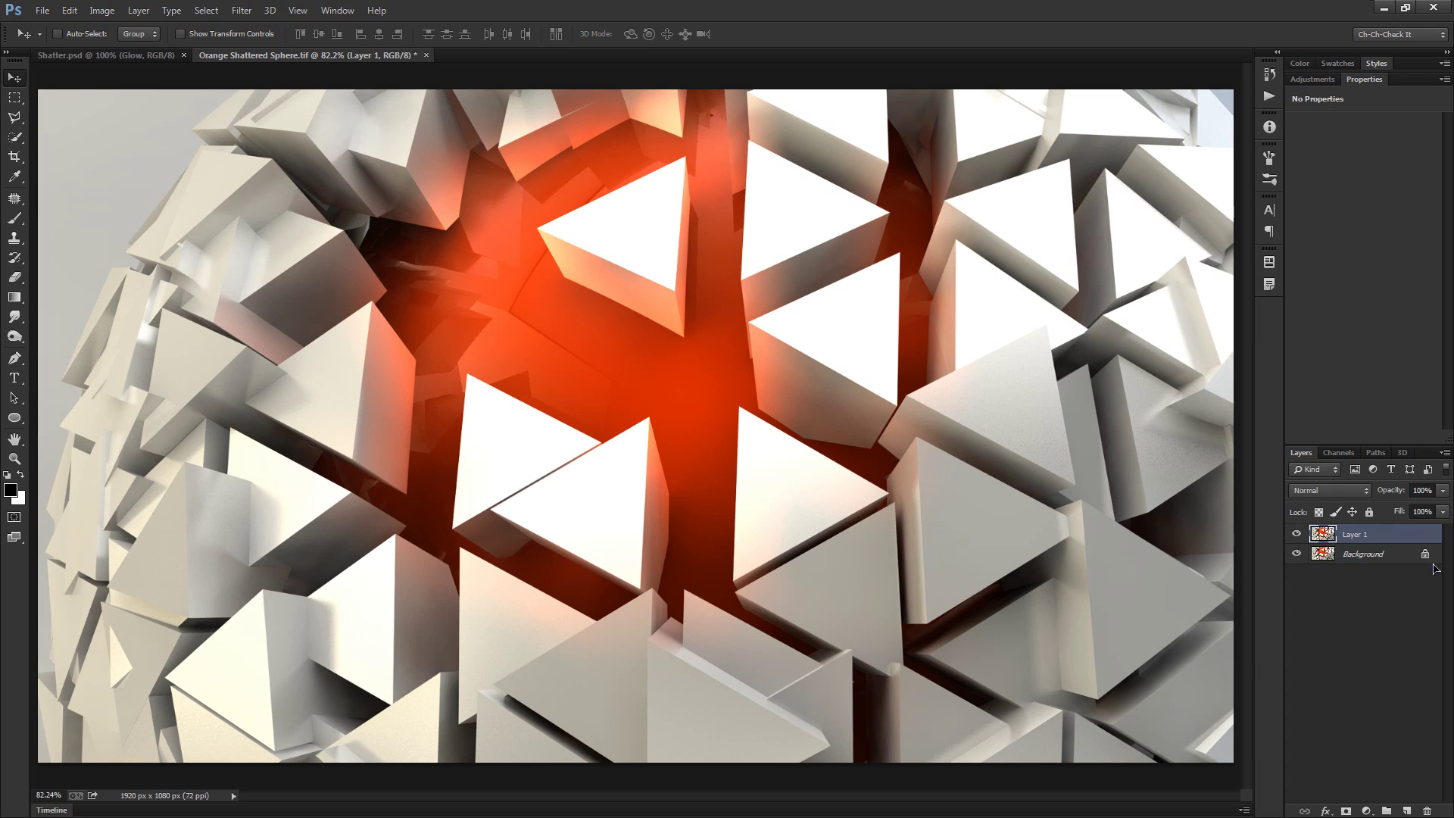
{"action": "double_click", "coordinate": [1373, 534]}
{"action": "type", "text": "Blur Contrast"}
{"action": "key", "text": "Return"}
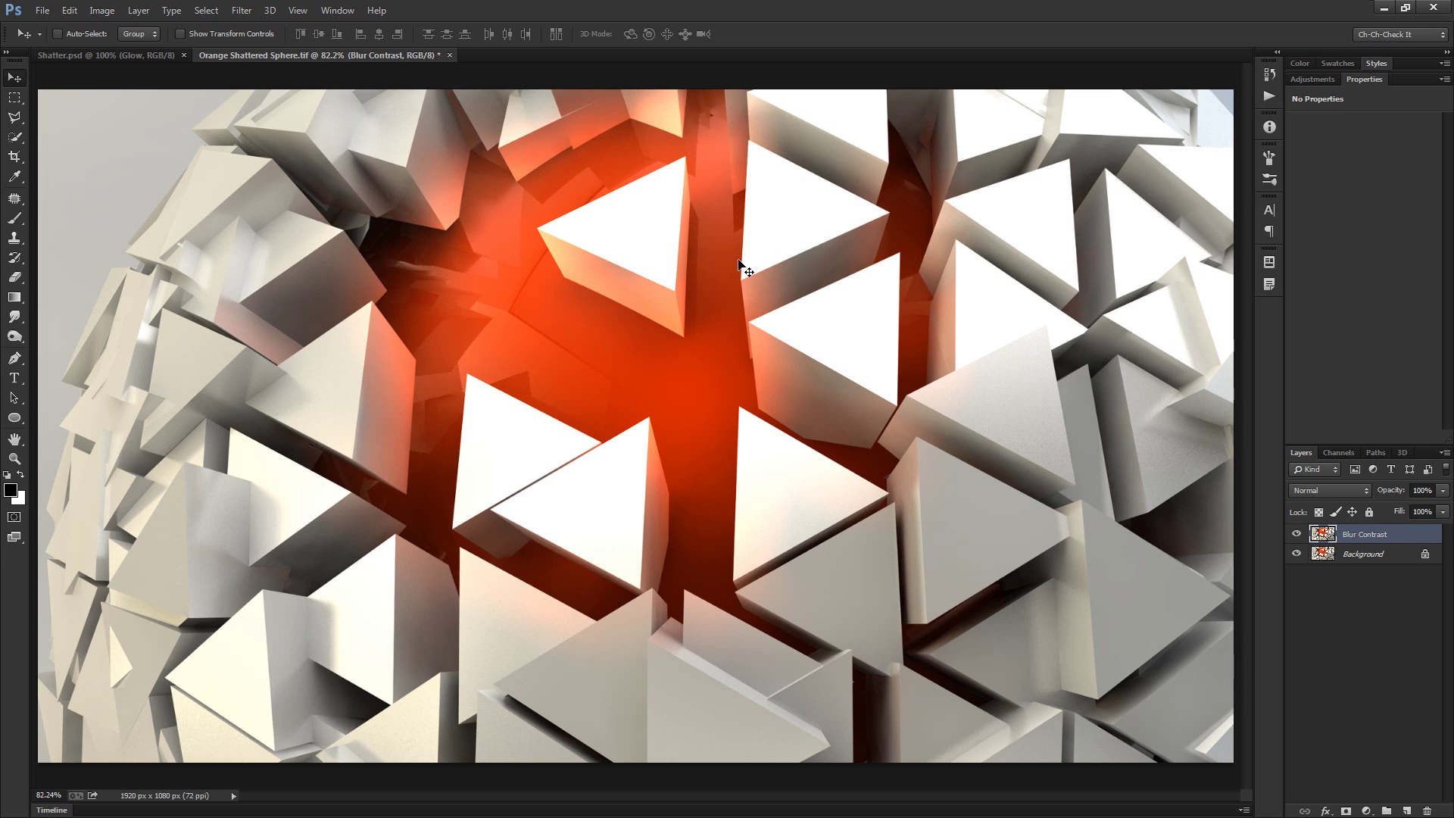
Desaturate the Blur Contrast layer and show the available image adjustment commands
{"action": "key", "text": "ctrl+shift+u"}
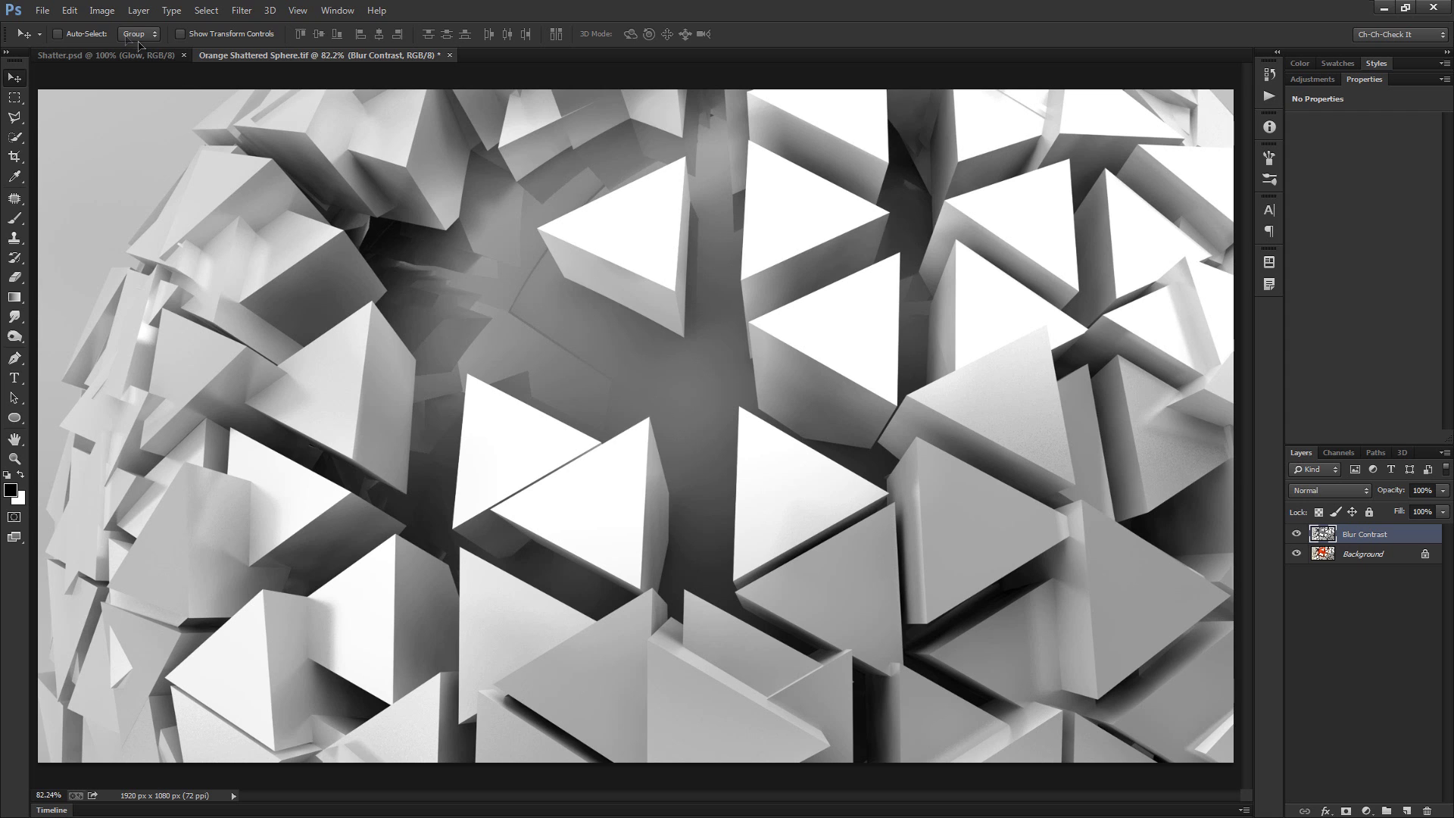
{"action": "left_click", "coordinate": [103, 9]}
{"action": "mouse_move", "coordinate": [159, 50]}
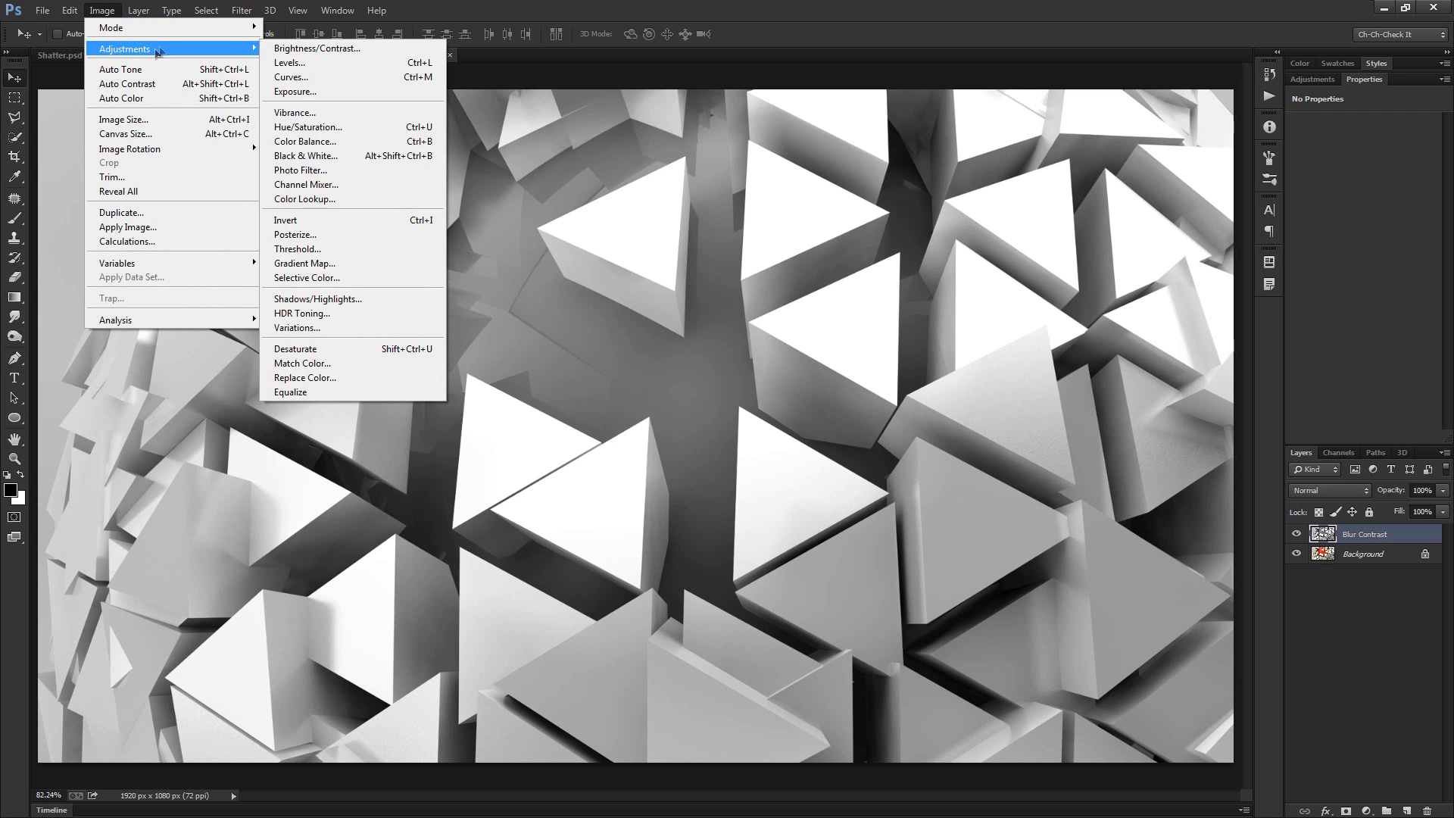
Apply a Gaussian Blur of 15.5 pixels to the Blur Contrast layer and set the layer's blend mode to Soft Light
{"action": "left_click", "coordinate": [1399, 549]}
{"action": "left_click", "coordinate": [1398, 537]}
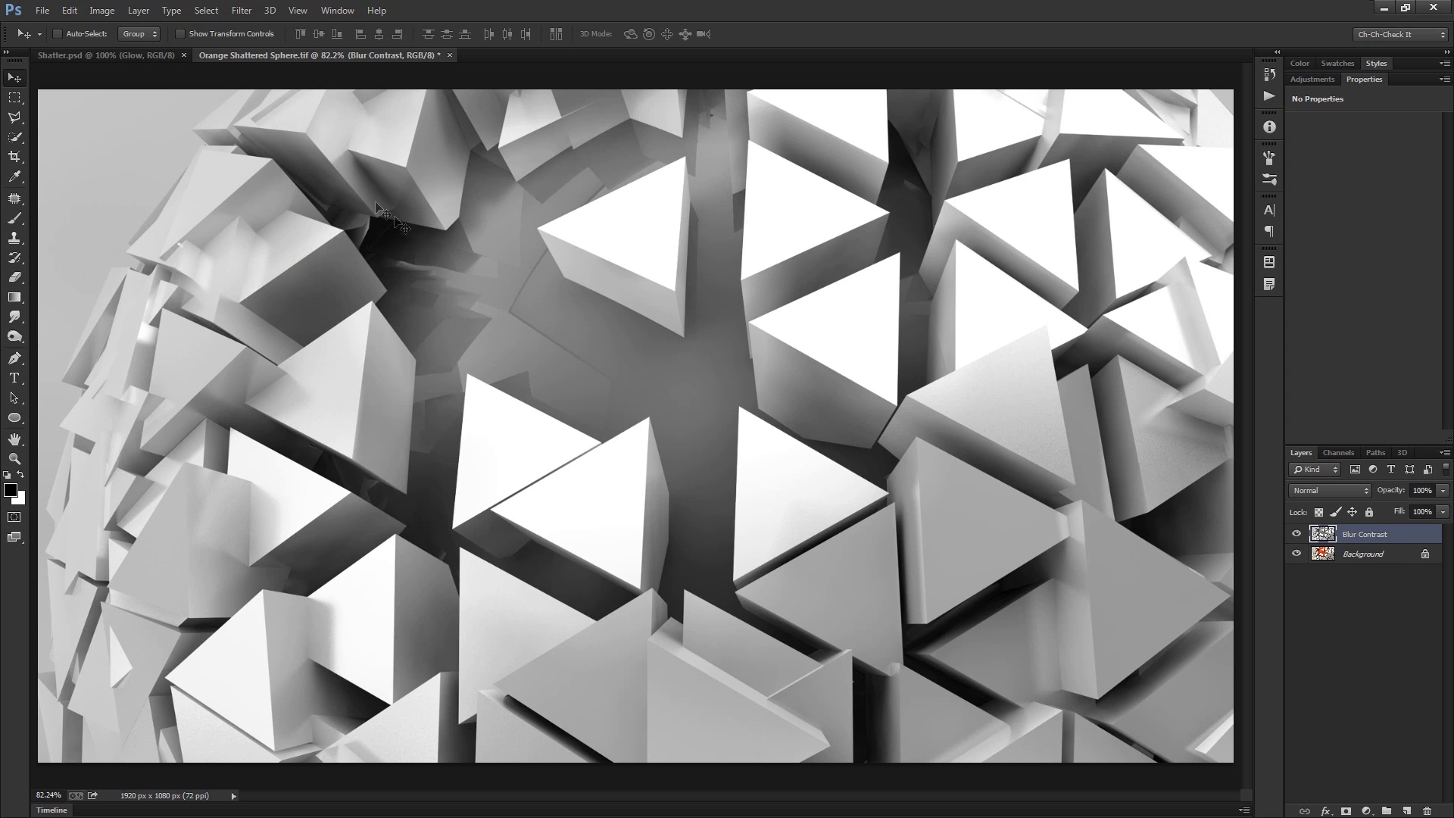
{"action": "left_click", "coordinate": [241, 10]}
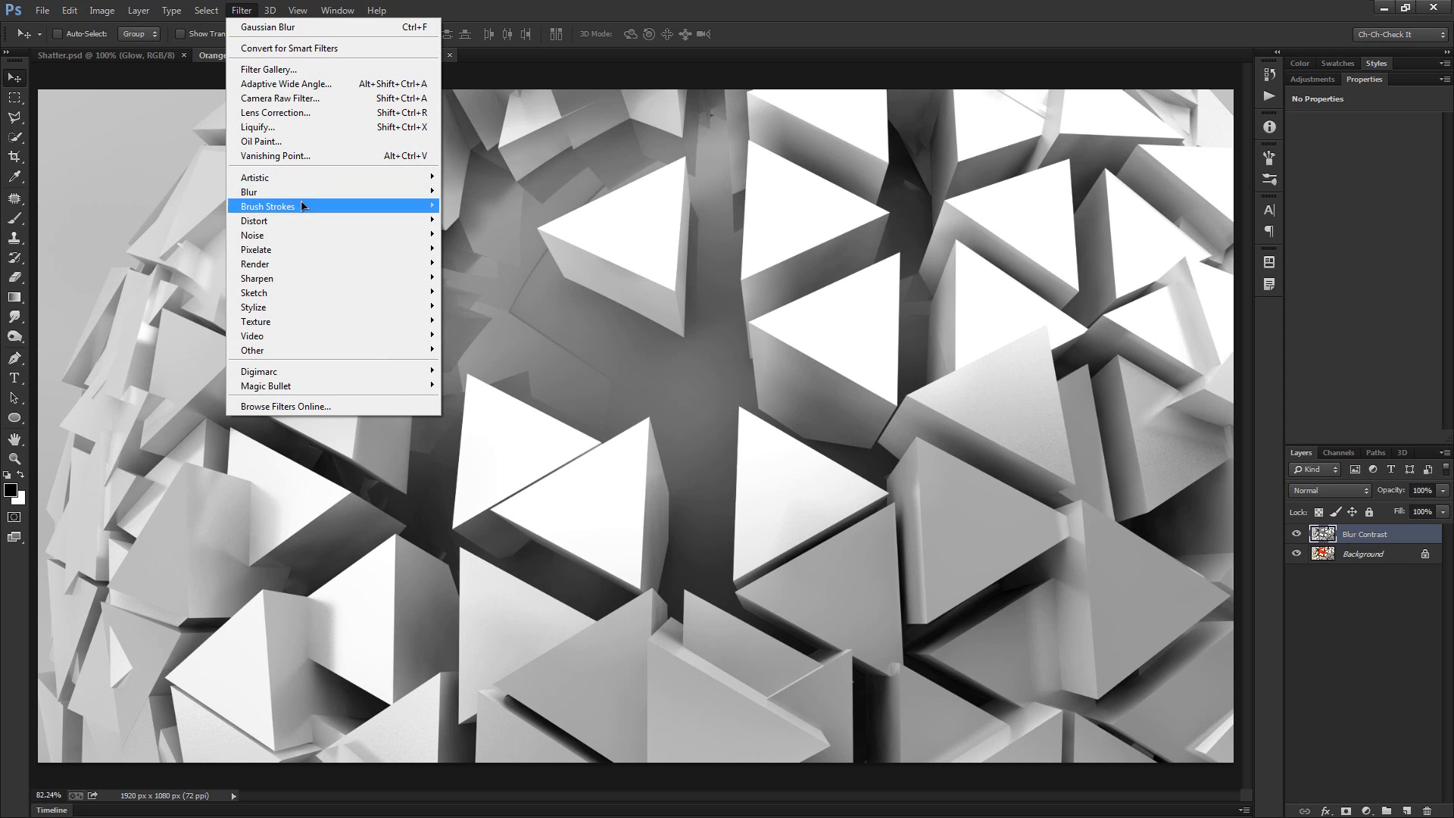
{"action": "mouse_move", "coordinate": [303, 195]}
{"action": "left_click", "coordinate": [482, 299]}
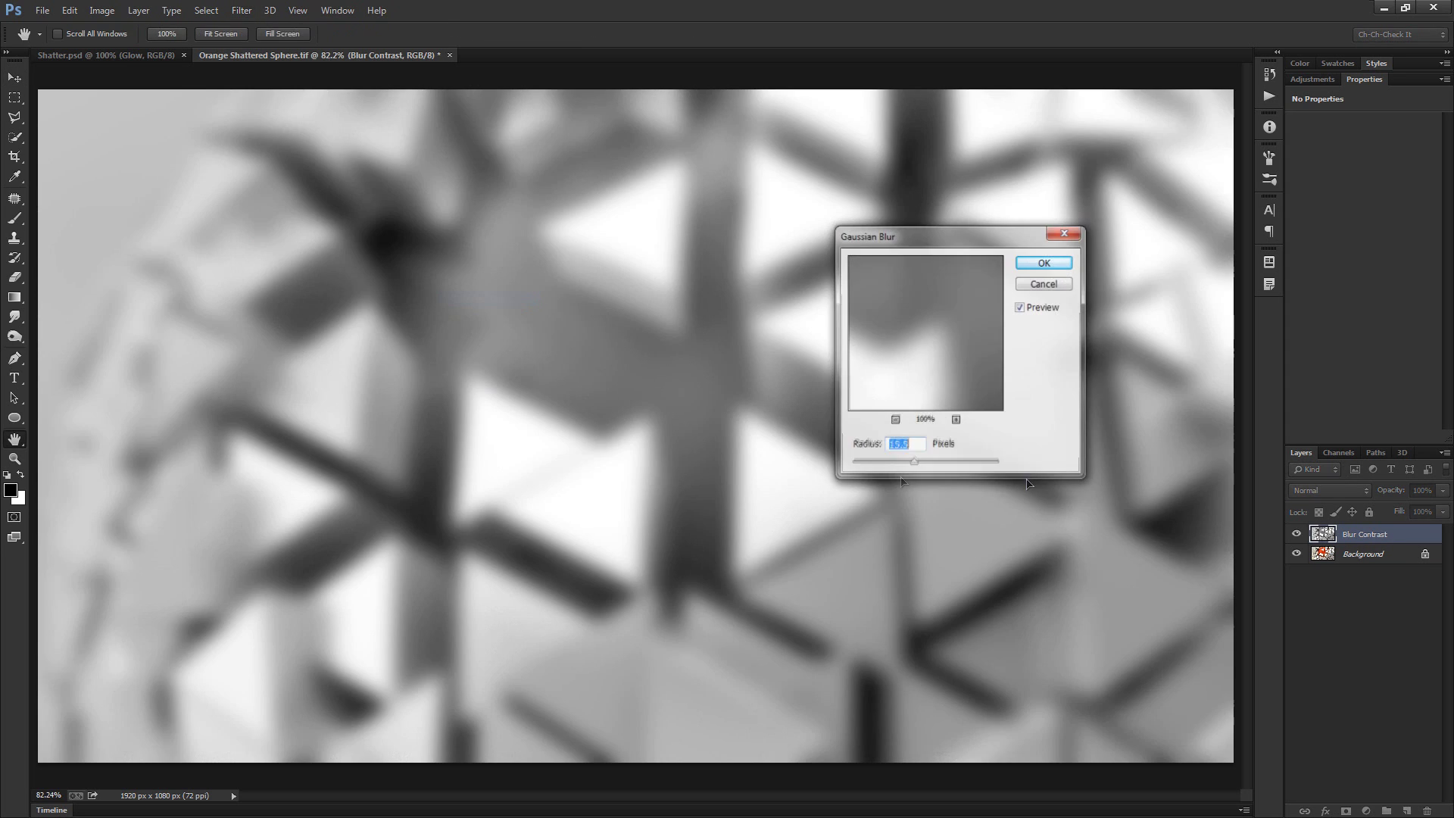
{"action": "left_click_drag", "start_coordinate": [964, 241], "coordinate": [829, 151]}
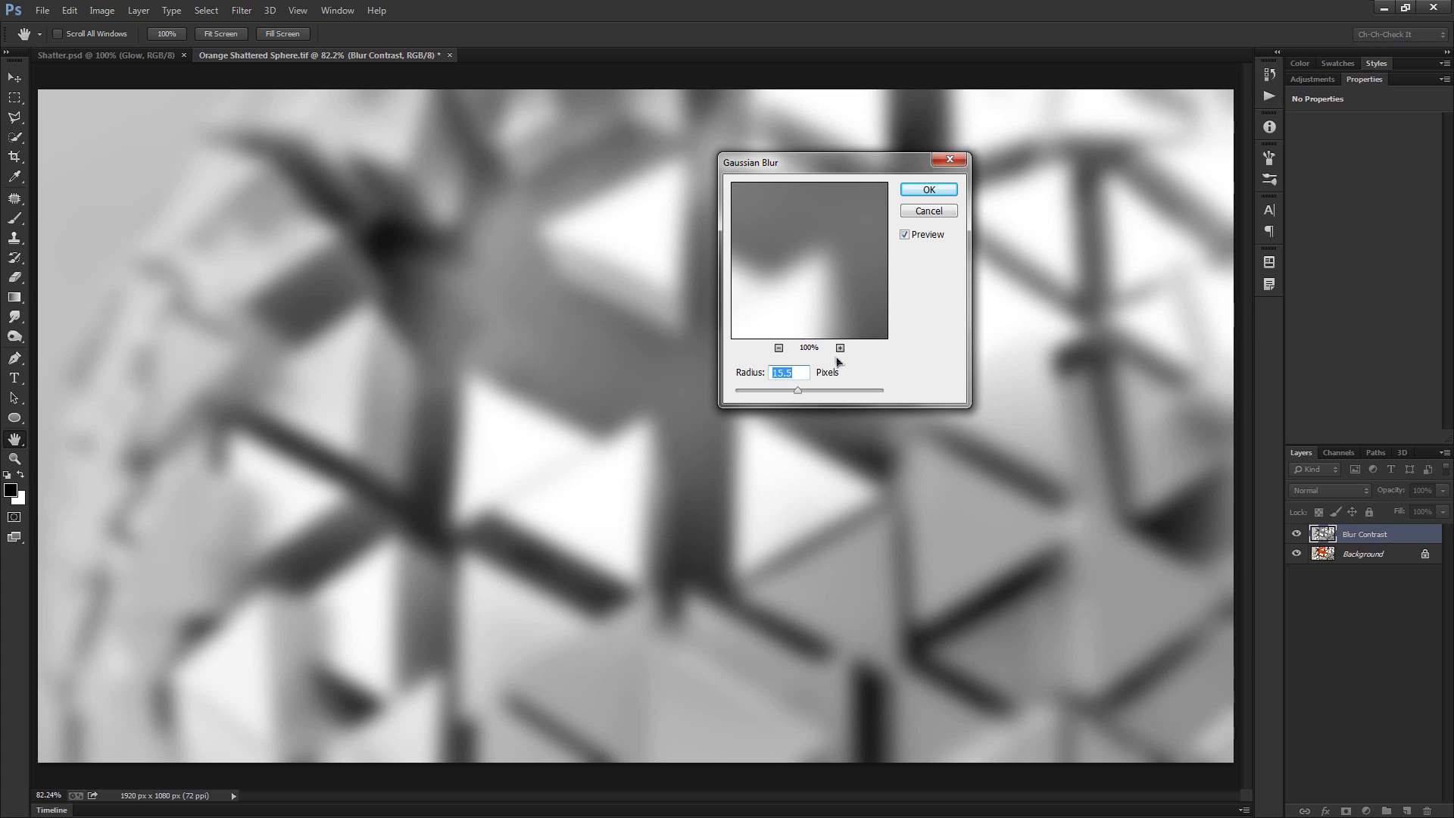
{"action": "left_click", "coordinate": [932, 190]}
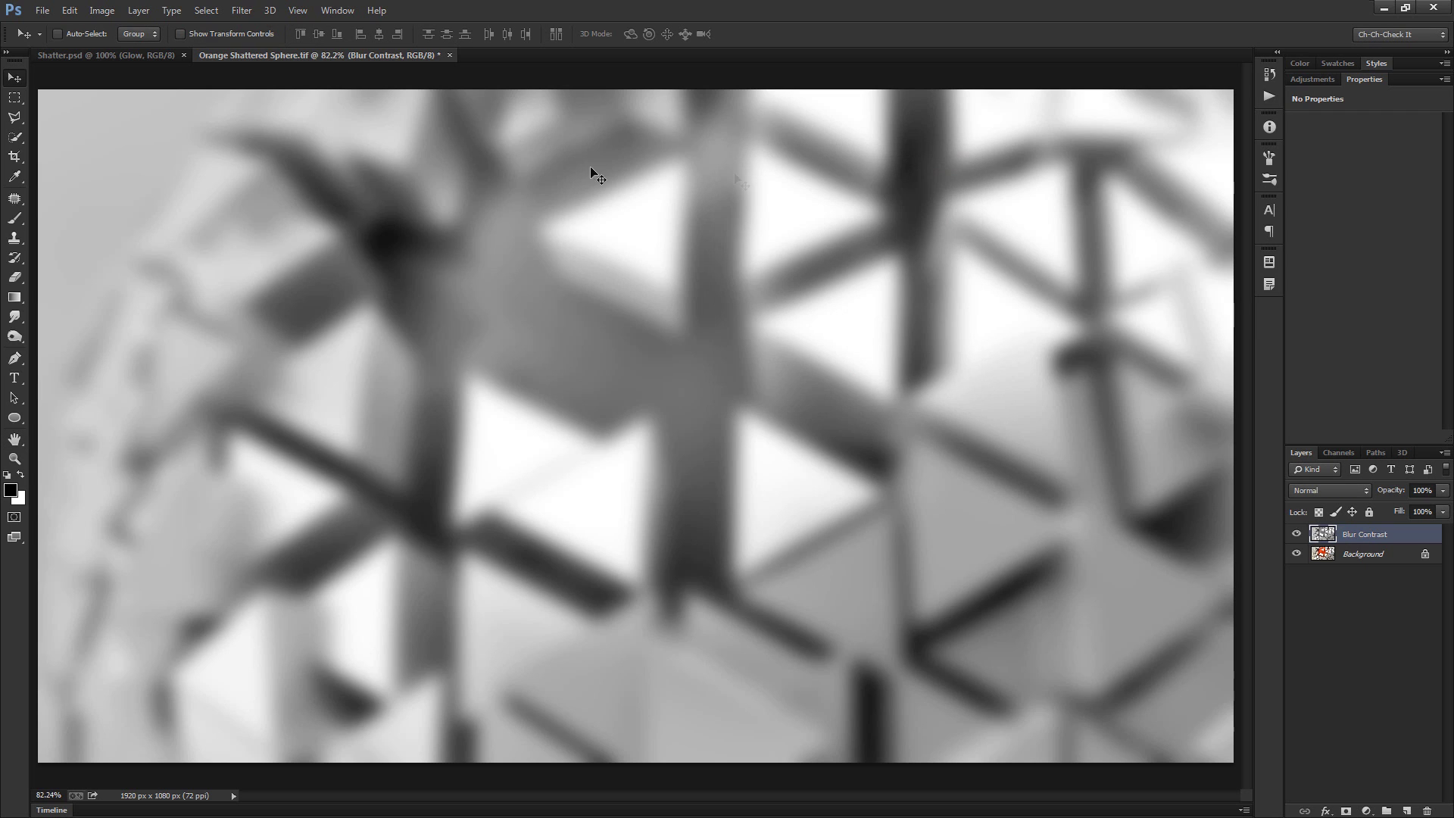
{"action": "left_click", "coordinate": [1318, 492]}
{"action": "left_click", "coordinate": [1327, 296]}
Compare the image repeatedly with and without the Blur Contrast layer
{"action": "left_click", "coordinate": [1296, 534]}
{"action": "left_click", "coordinate": [1296, 535]}
{"action": "left_click", "coordinate": [1296, 535]}
{"action": "left_click", "coordinate": [1296, 535]}
{"action": "left_click", "coordinate": [1296, 535]}
{"action": "left_click", "coordinate": [1295, 534]}
{"action": "left_click", "coordinate": [1296, 535]}
{"action": "left_click", "coordinate": [1296, 534]}
{"action": "left_click", "coordinate": [1295, 536]}
{"action": "left_click", "coordinate": [1296, 536]}
{"action": "left_click", "coordinate": [1295, 535]}
{"action": "left_click", "coordinate": [1296, 536]}
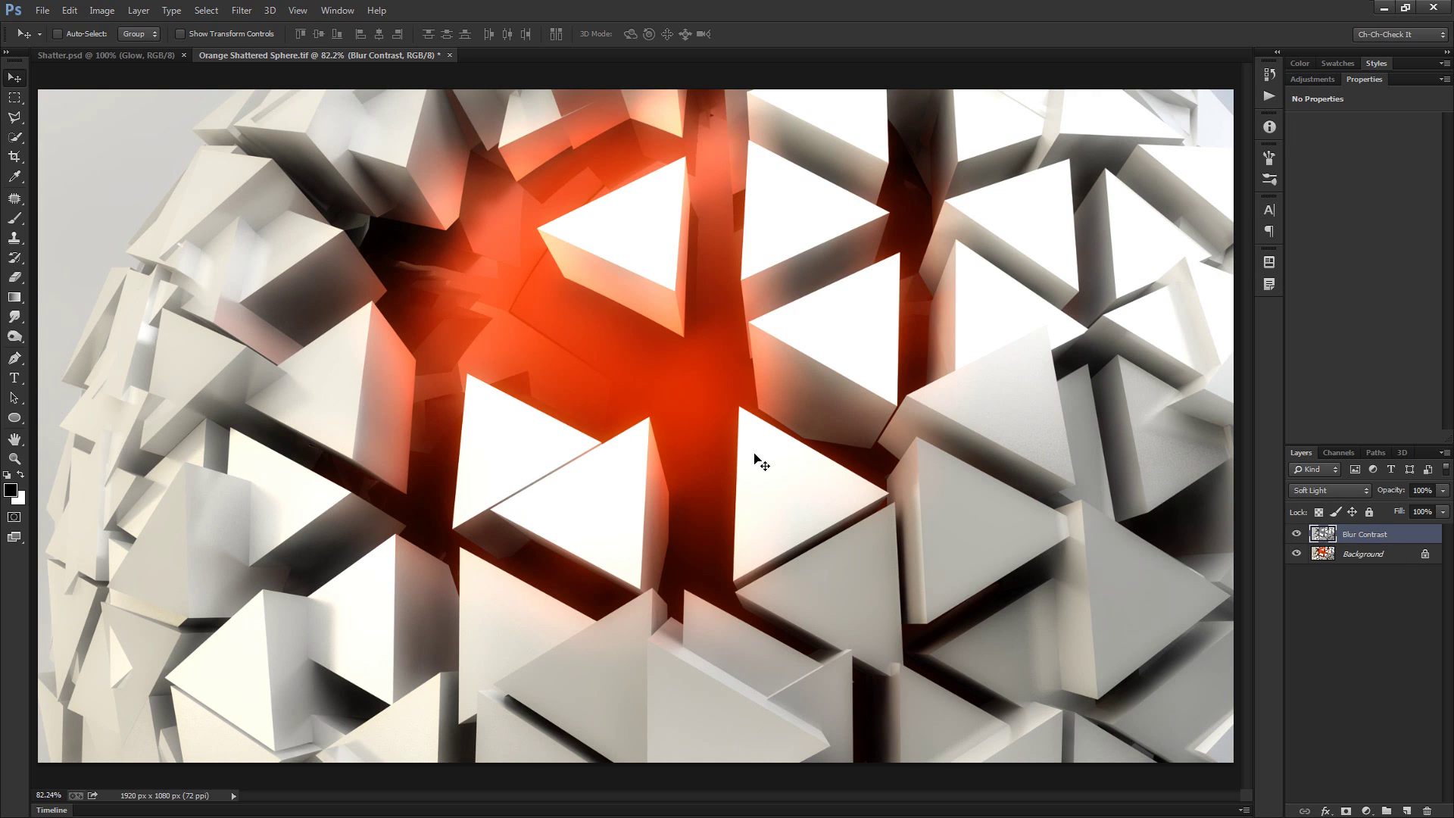
Add a Gradient Map adjustment layer above Blur Contrast, with a gradient running from orange-red (#ff3000) to white
{"action": "left_click", "coordinate": [1318, 82]}
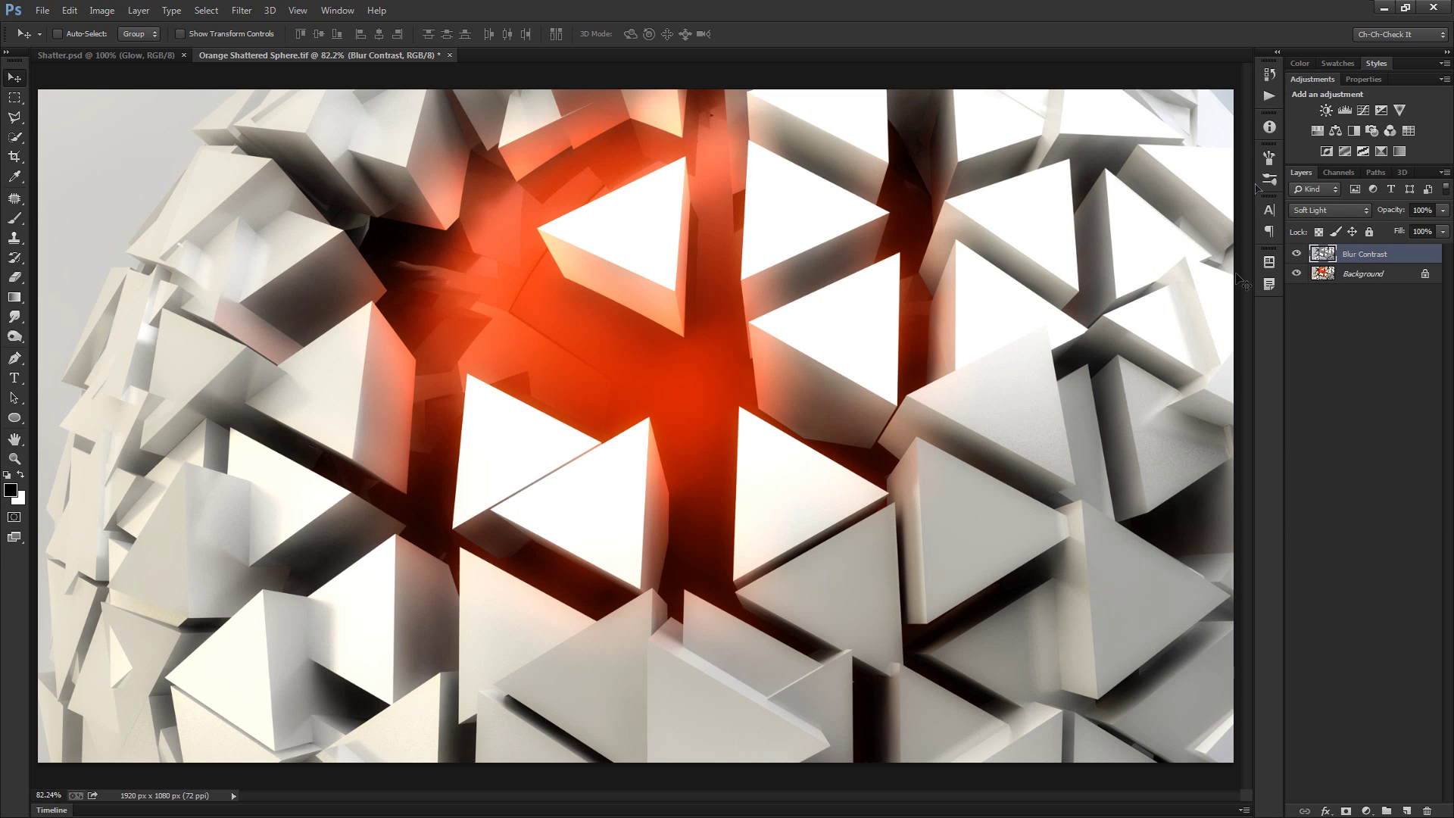
{"action": "left_click", "coordinate": [1399, 151]}
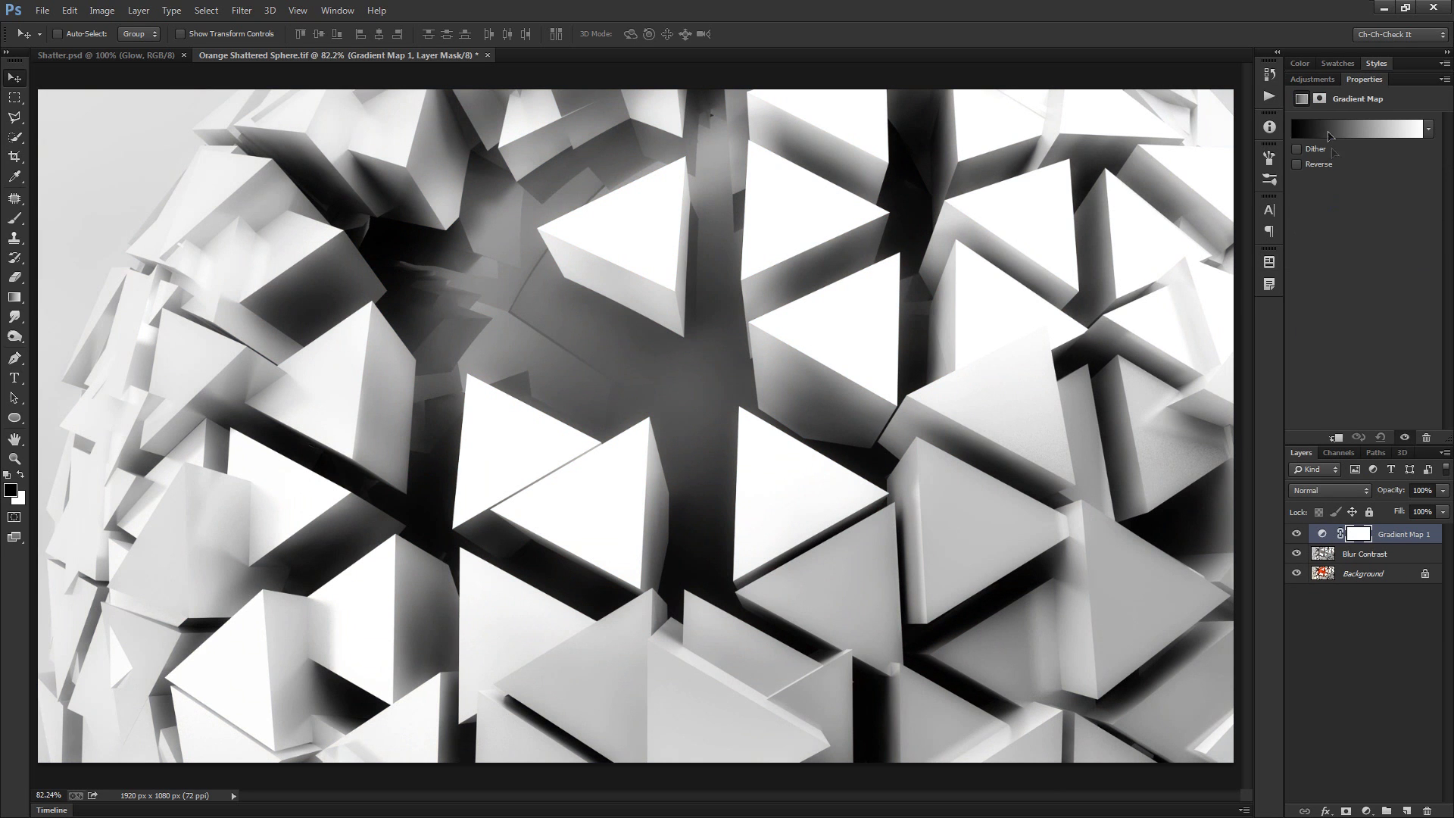
{"action": "left_click", "coordinate": [1356, 131]}
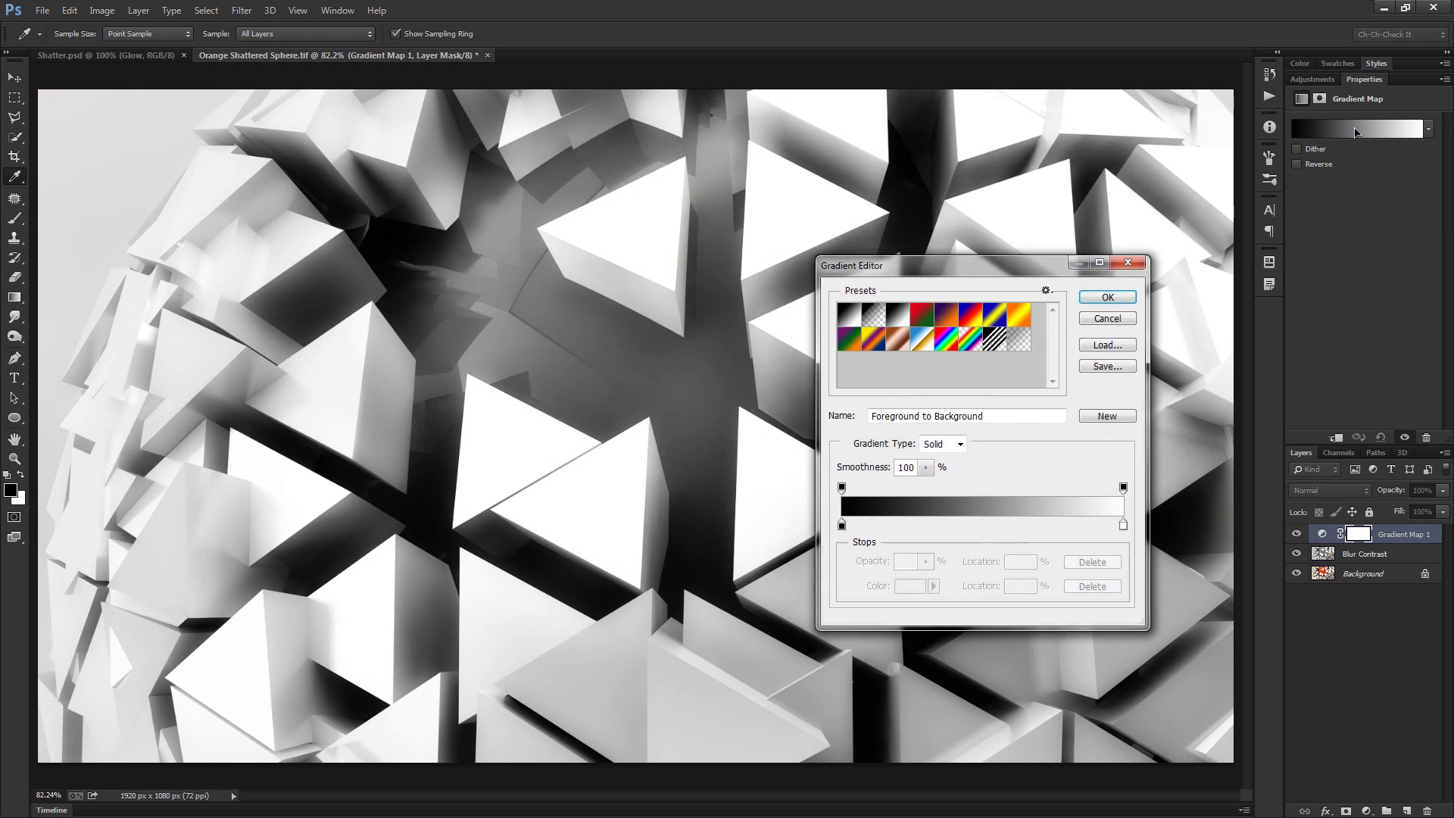
{"action": "double_click", "coordinate": [843, 524]}
{"action": "left_click", "coordinate": [911, 415]}
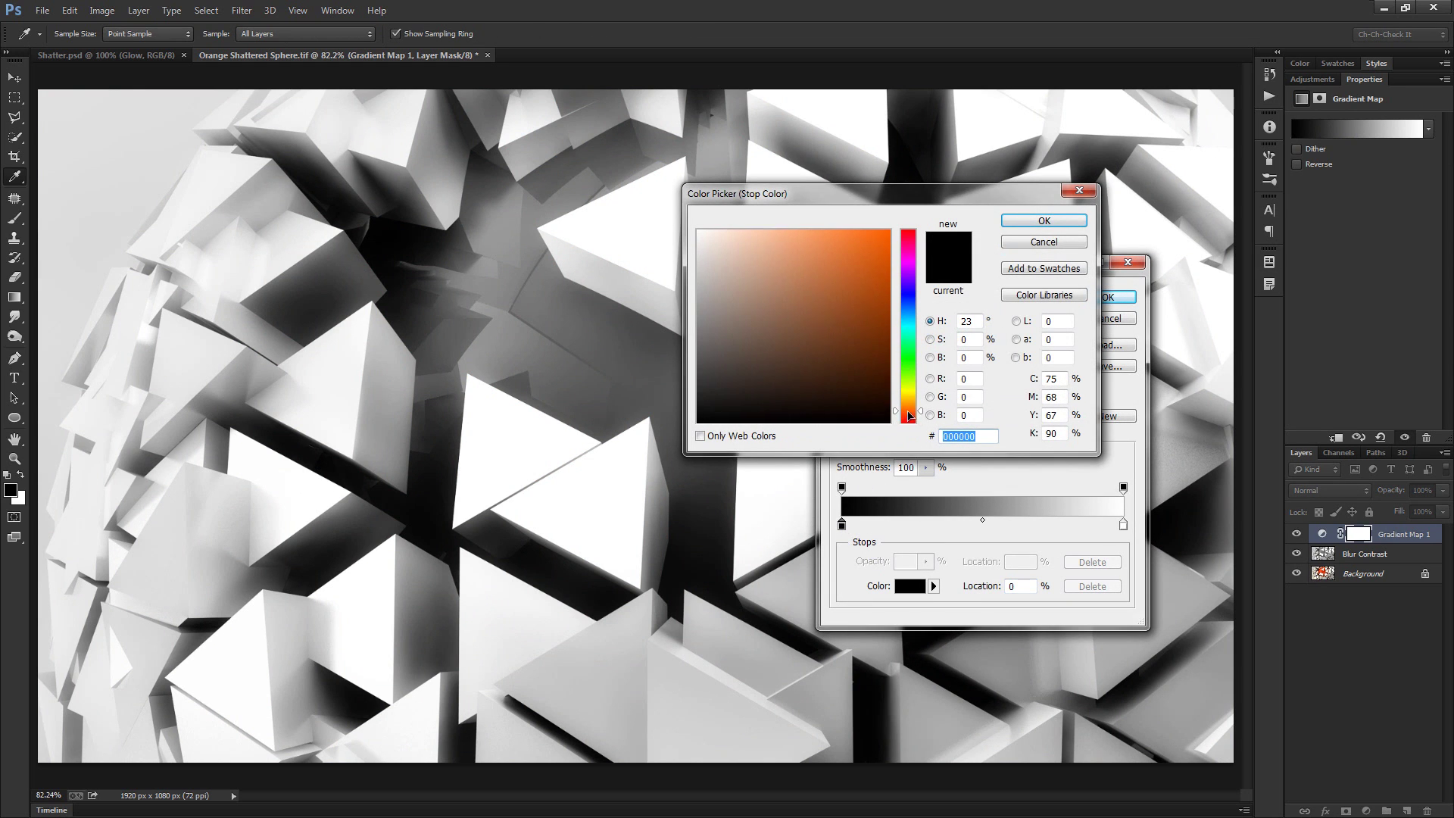
{"action": "left_click_drag", "start_coordinate": [911, 421], "coordinate": [911, 418]}
{"action": "left_click", "coordinate": [872, 224]}
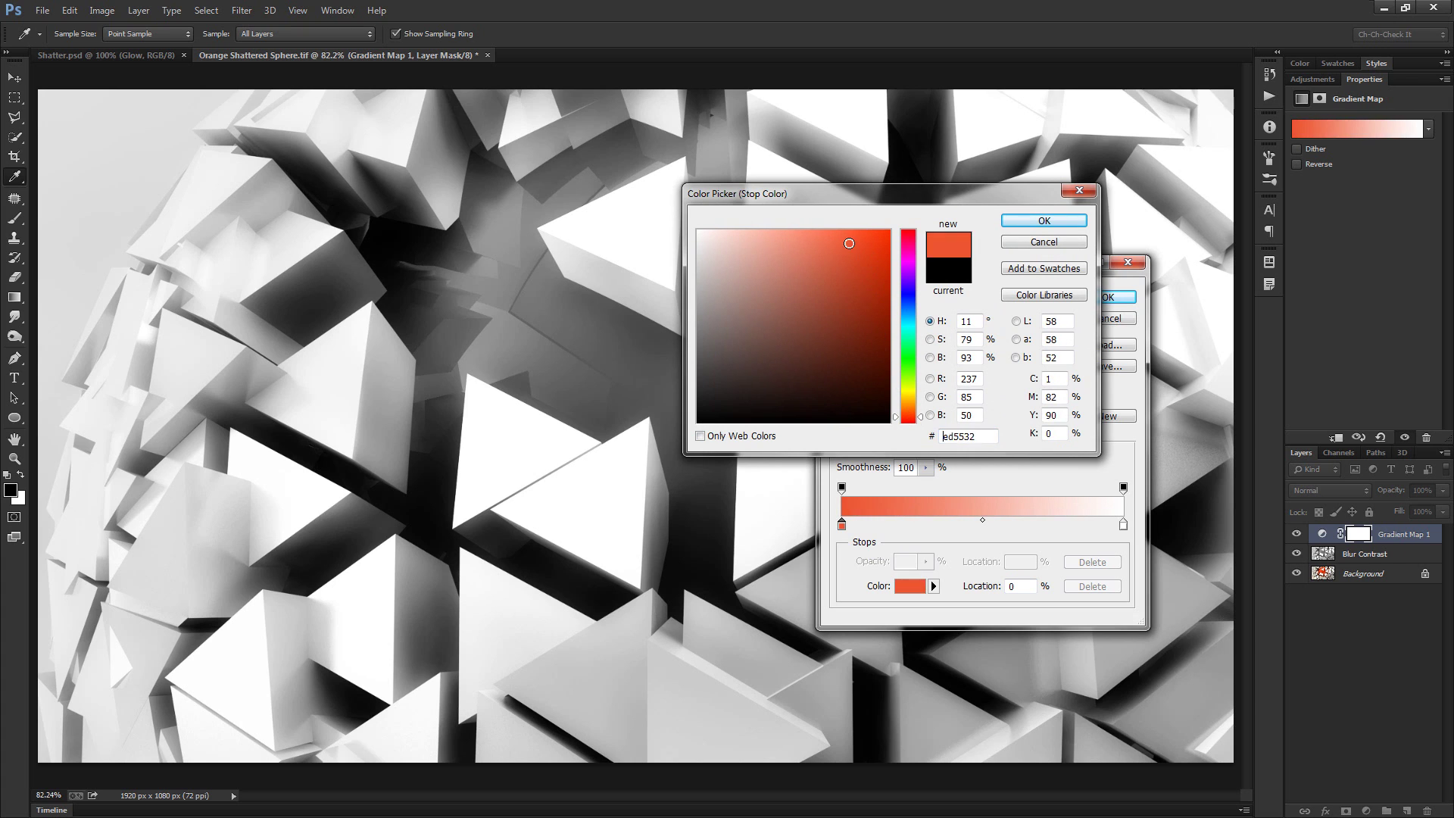
{"action": "left_click_drag", "start_coordinate": [872, 225], "coordinate": [898, 216]}
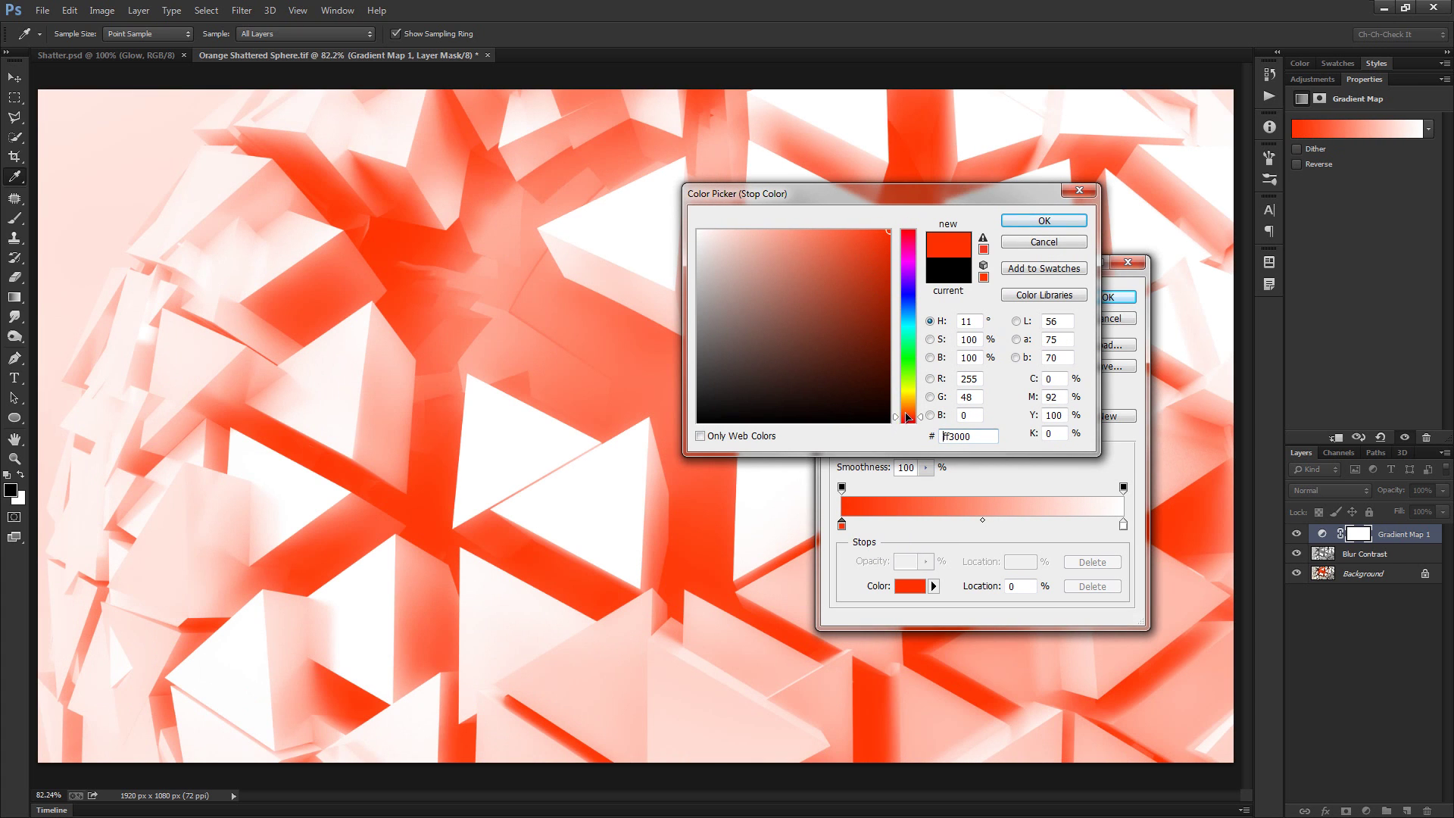
{"action": "left_click", "coordinate": [1045, 221]}
{"action": "left_click", "coordinate": [1108, 300]}
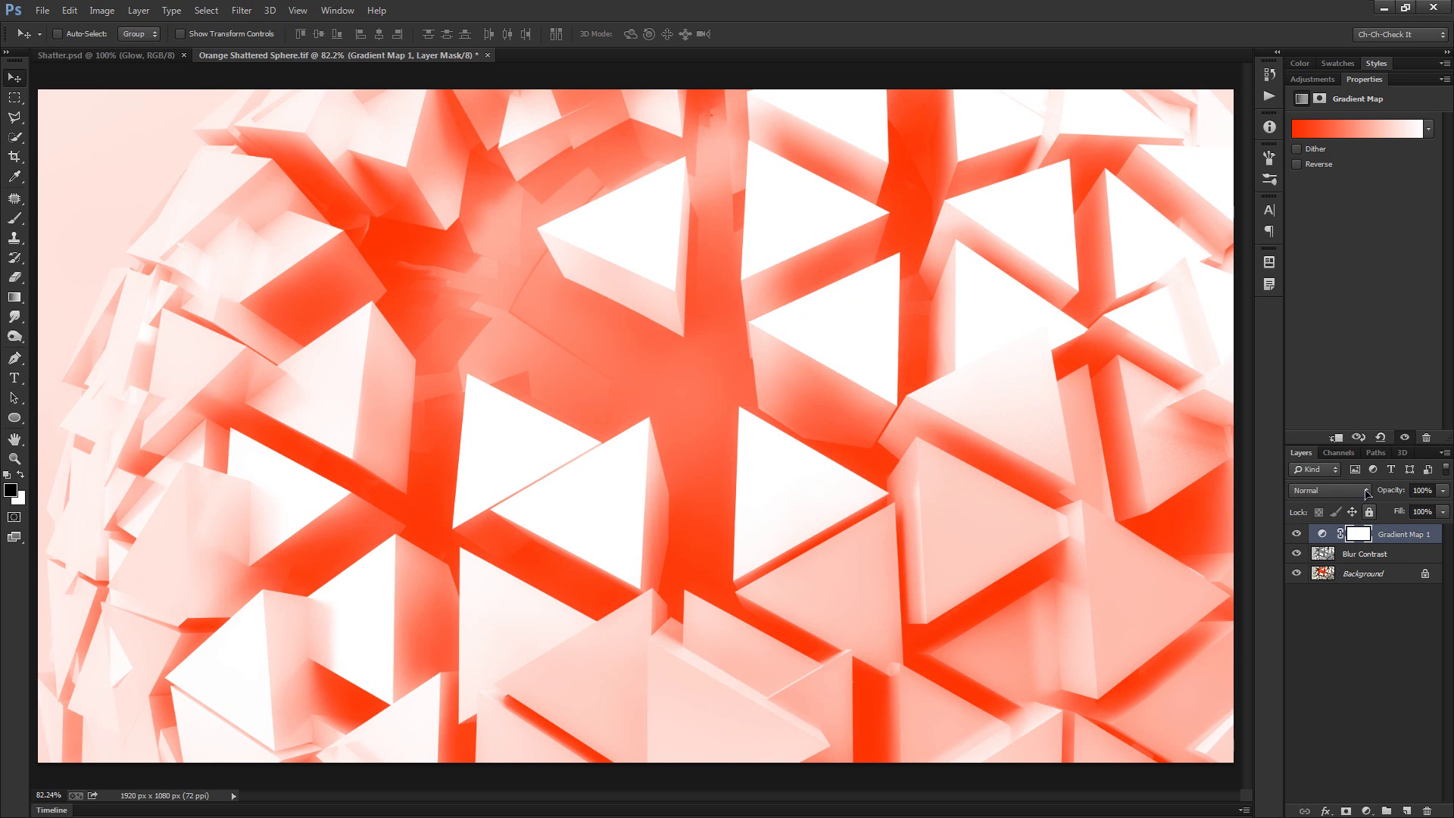
Set the Gradient Map layer's blend mode to Multiply and compare the image with and without the layer
{"action": "left_click", "coordinate": [1339, 492]}
{"action": "left_click", "coordinate": [1323, 157]}
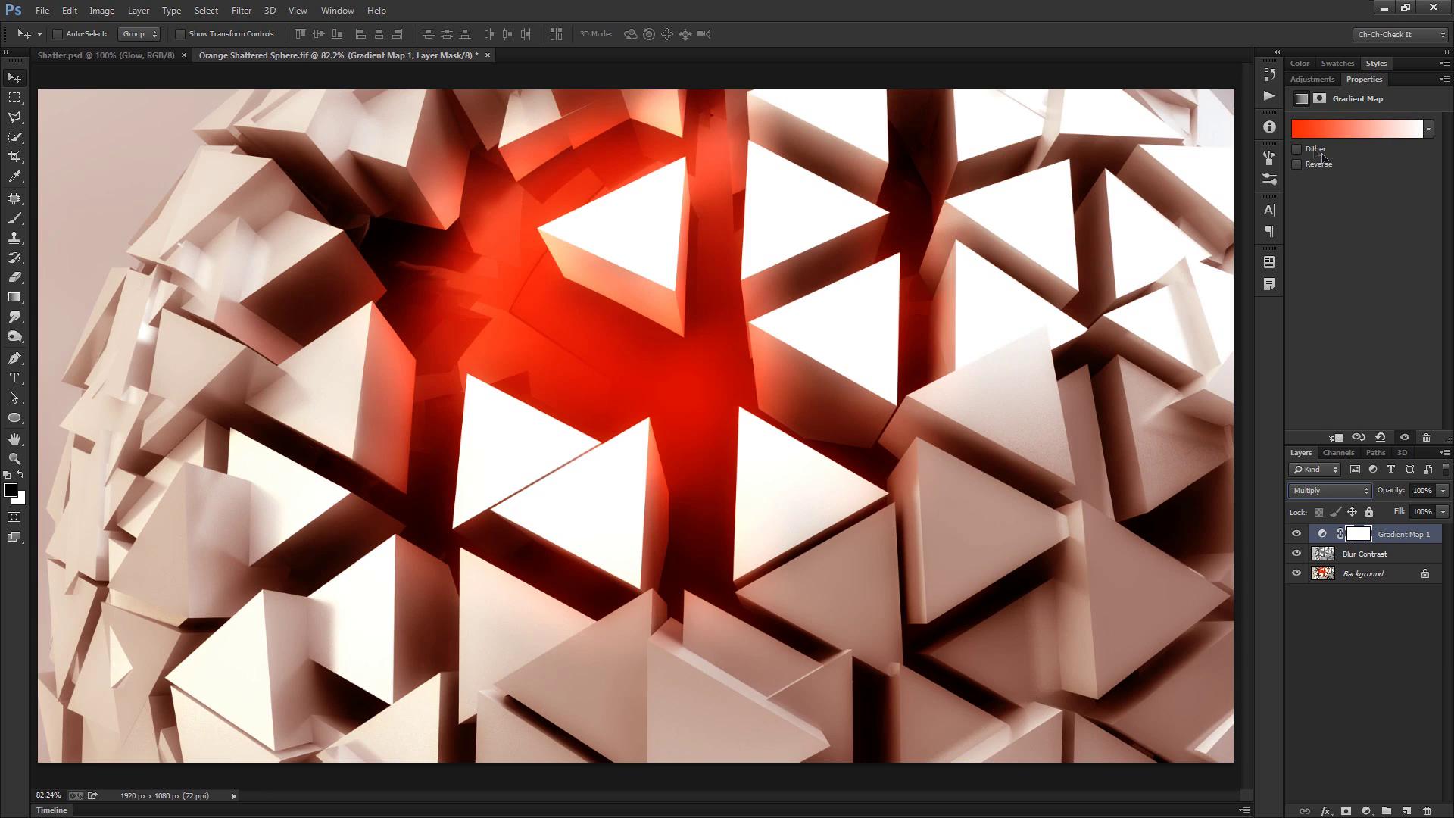
{"action": "left_click", "coordinate": [1296, 532]}
{"action": "left_click", "coordinate": [1296, 532]}
{"action": "left_click", "coordinate": [1296, 532]}
{"action": "left_click", "coordinate": [1295, 532]}
Add a Curves adjustment layer and shape its RGB curve with a raised highlight point and a shadow point at input 68, output 73
{"action": "left_click", "coordinate": [1315, 80]}
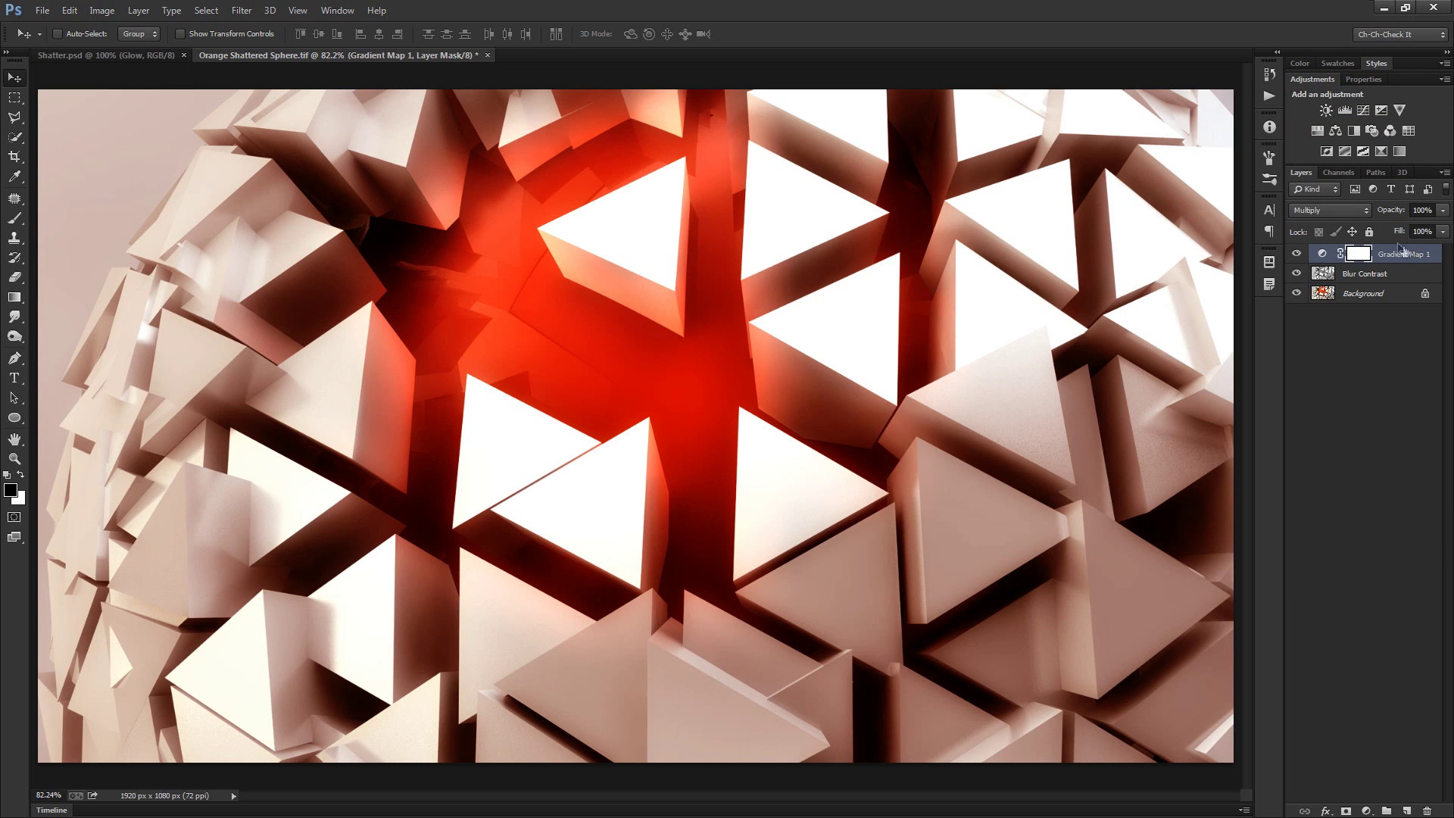
{"action": "left_click", "coordinate": [1363, 111]}
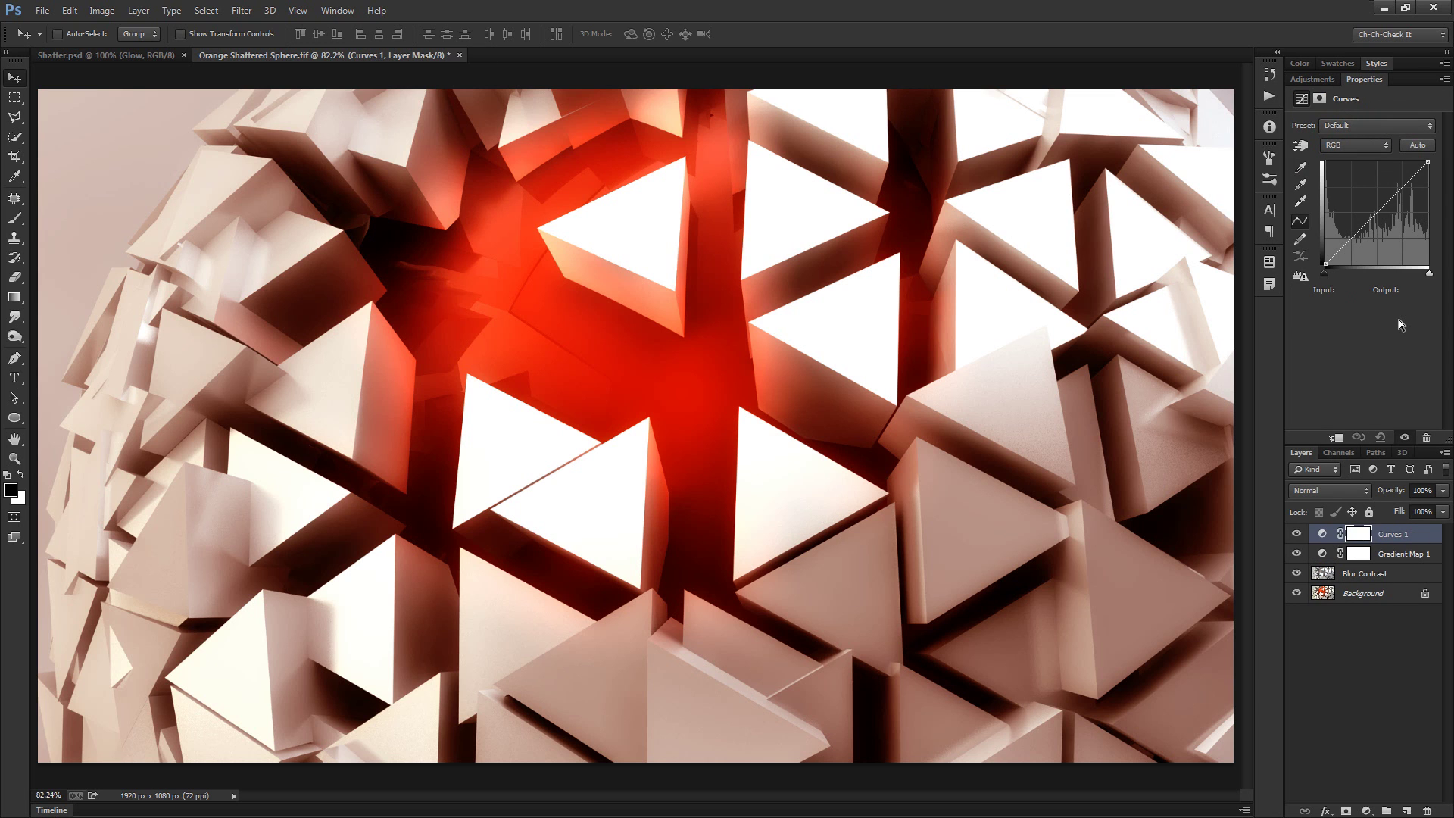
{"action": "left_click_drag", "start_coordinate": [1387, 203], "coordinate": [1354, 234]}
{"action": "left_click", "coordinate": [1297, 533]}
{"action": "left_click", "coordinate": [1297, 533]}
{"action": "left_click", "coordinate": [1296, 533]}
{"action": "left_click", "coordinate": [1297, 533]}
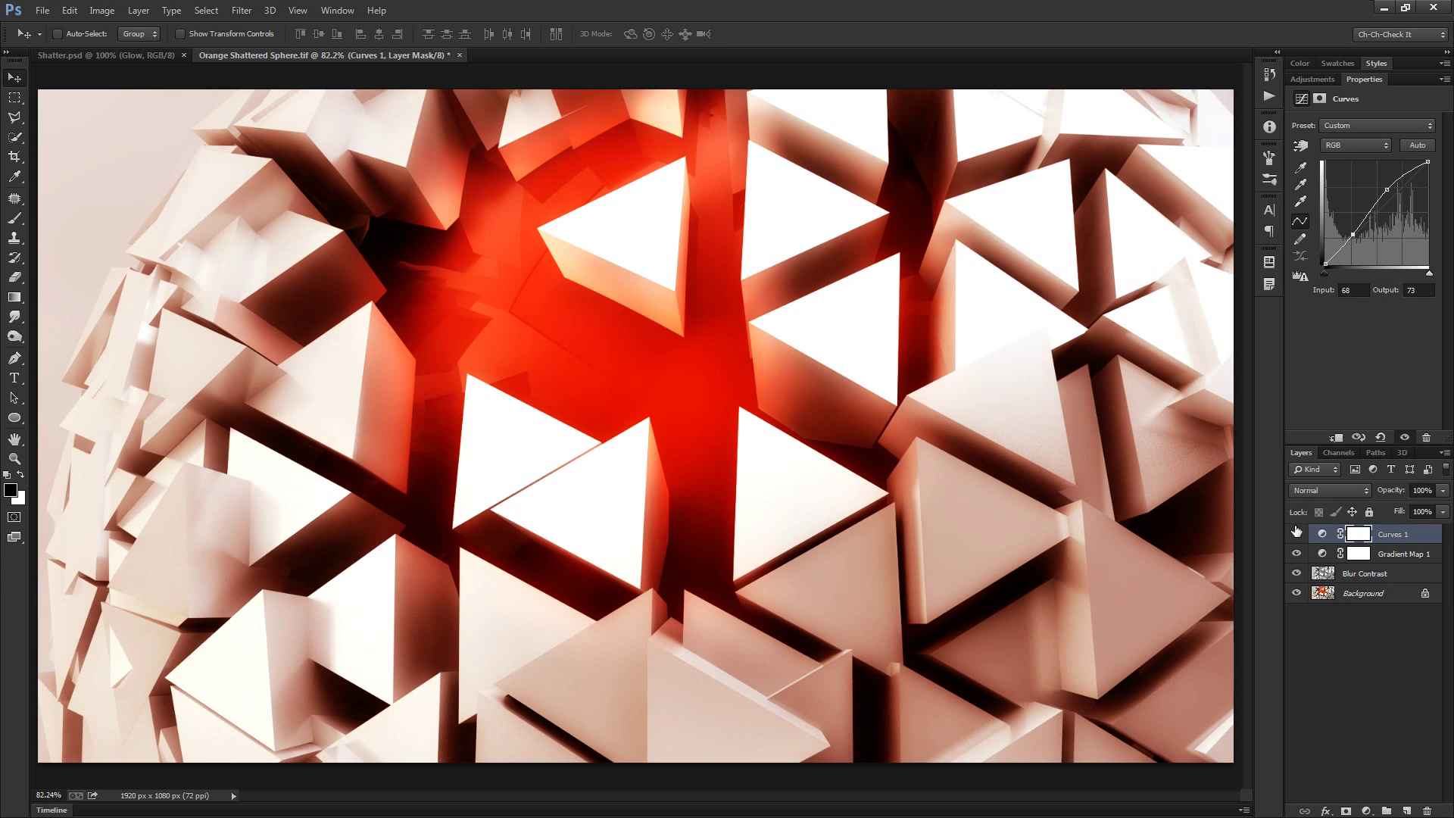
Move the curve's highlight point to input 166, output 183 and its shadow point to input 81, output 69, comparing the image before and after
{"action": "left_click_drag", "start_coordinate": [1387, 190], "coordinate": [1391, 190]}
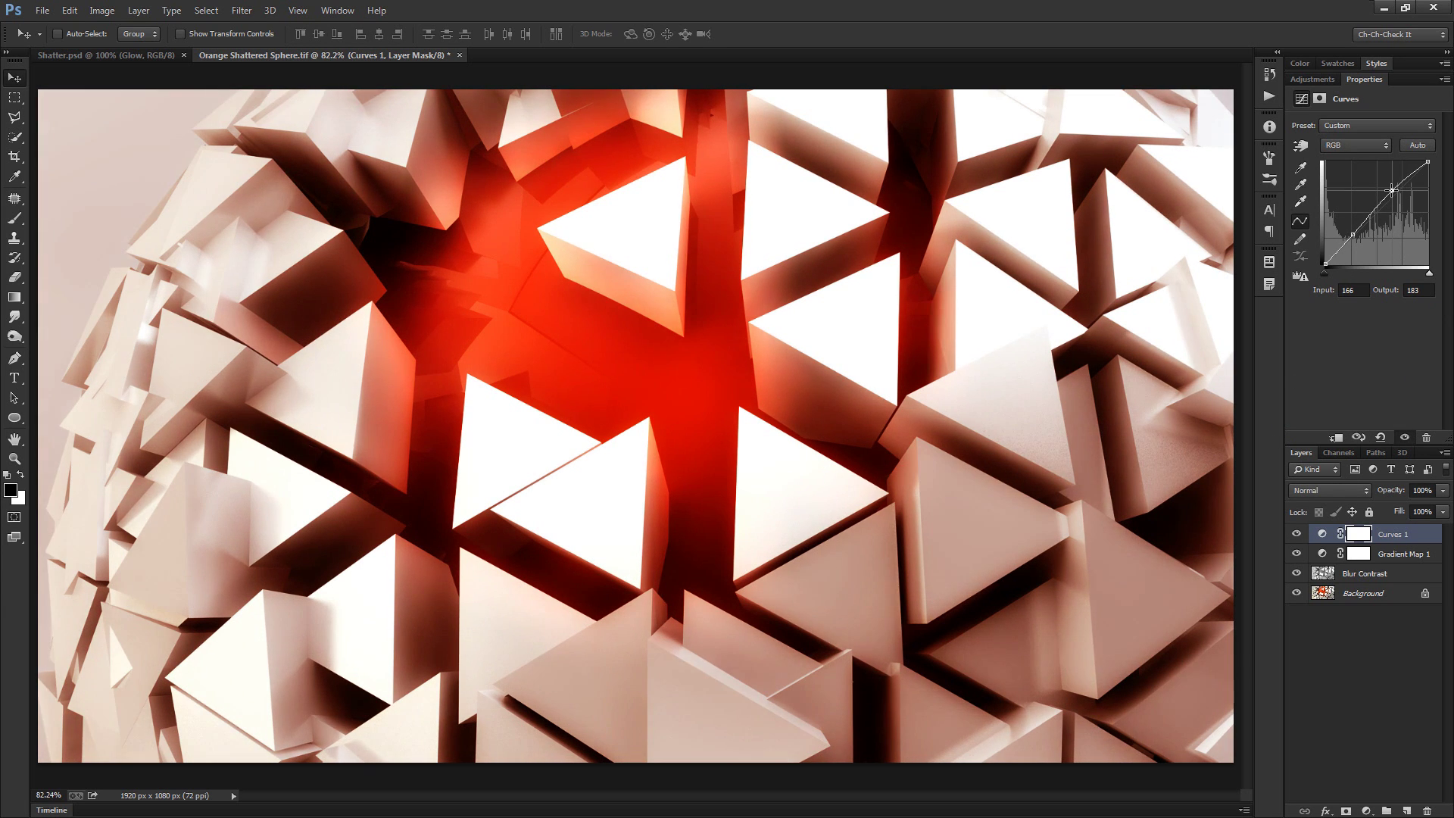
{"action": "left_click", "coordinate": [1354, 234]}
{"action": "left_click_drag", "start_coordinate": [1355, 235], "coordinate": [1358, 235]}
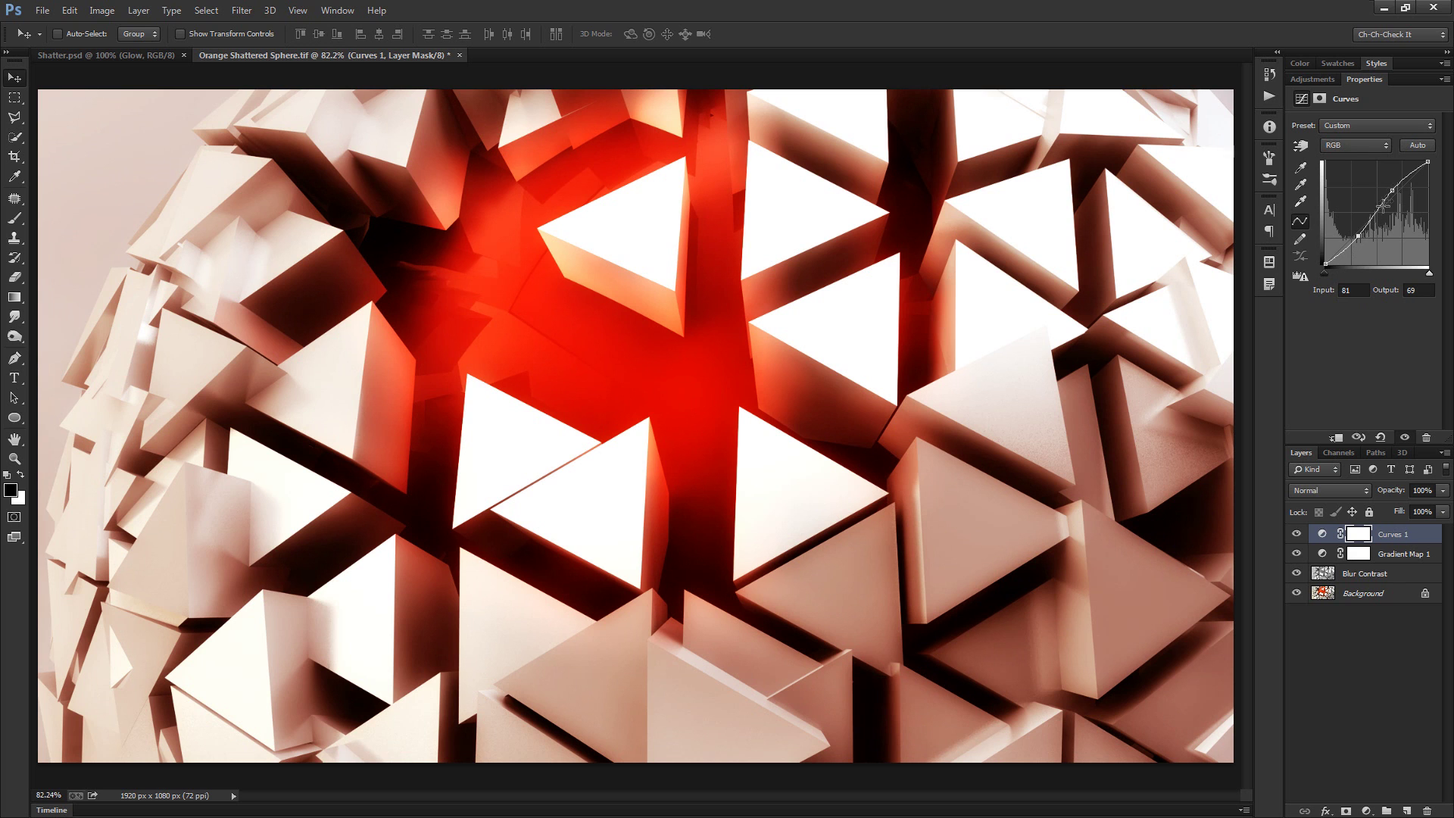
{"action": "left_click", "coordinate": [1296, 534]}
{"action": "left_click", "coordinate": [1293, 535]}
{"action": "left_click", "coordinate": [1294, 534]}
{"action": "left_click", "coordinate": [1293, 535]}
{"action": "left_click", "coordinate": [1293, 535]}
{"action": "left_click", "coordinate": [1294, 535]}
Load the composite RGB channel as a selection and add a new top layer named "Glow"
{"action": "left_click", "coordinate": [1339, 453]}
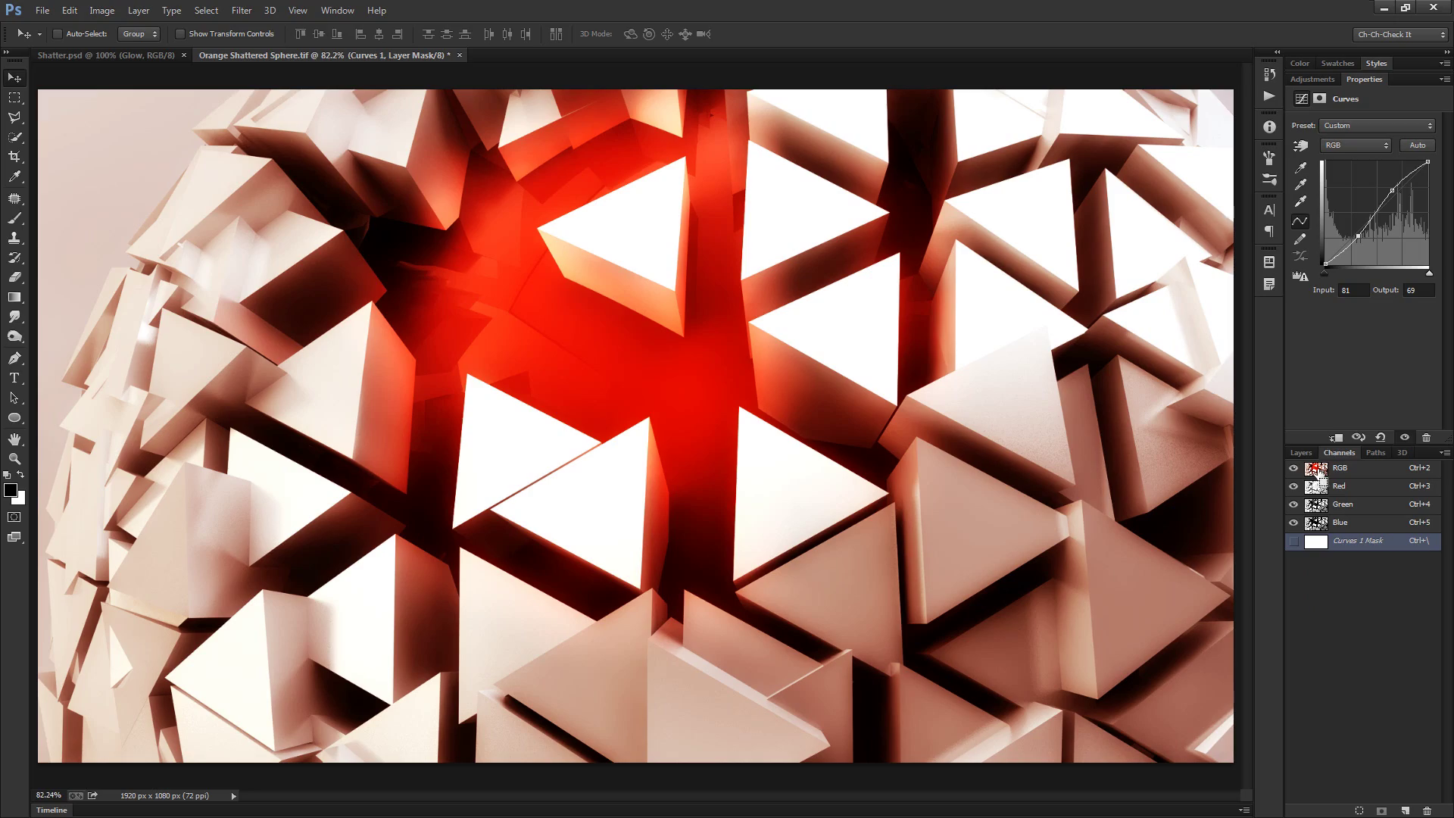
{"action": "left_click", "coordinate": [1317, 469], "text": "ctrl"}
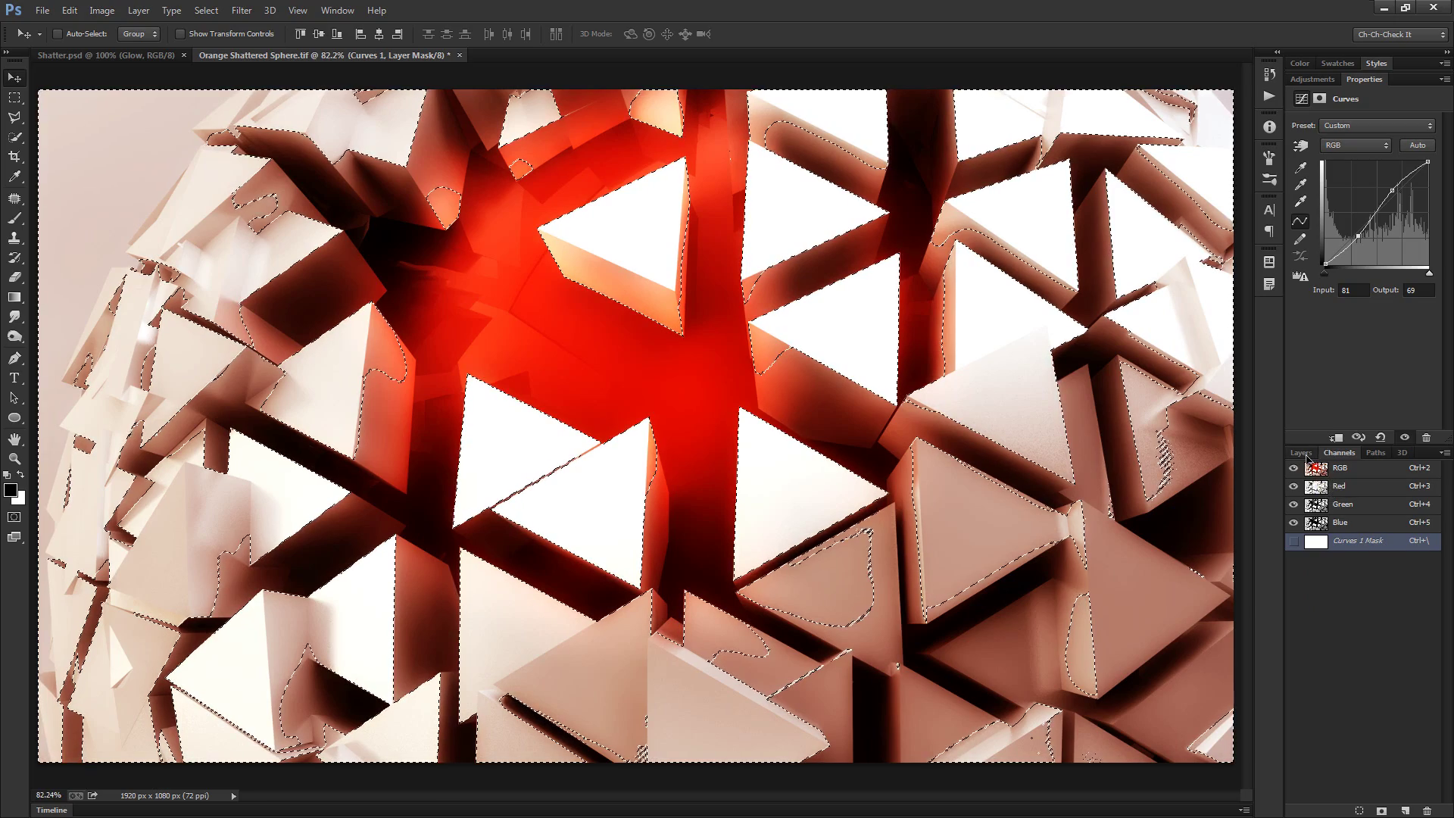
{"action": "left_click", "coordinate": [1302, 454]}
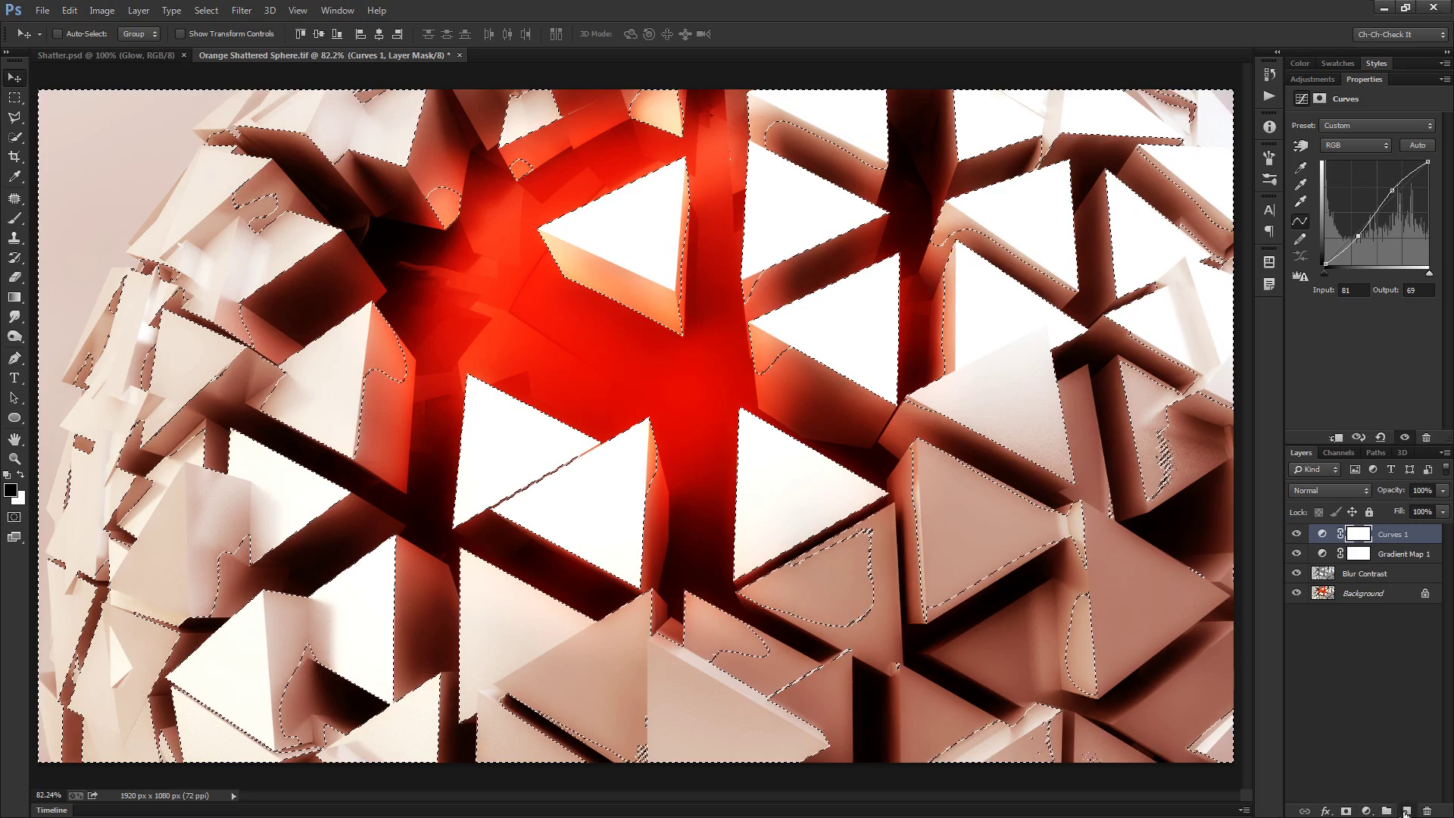
{"action": "left_click", "coordinate": [1405, 811]}
{"action": "double_click", "coordinate": [1353, 534]}
{"action": "type", "text": "Glow"}
{"action": "key", "text": "Return"}
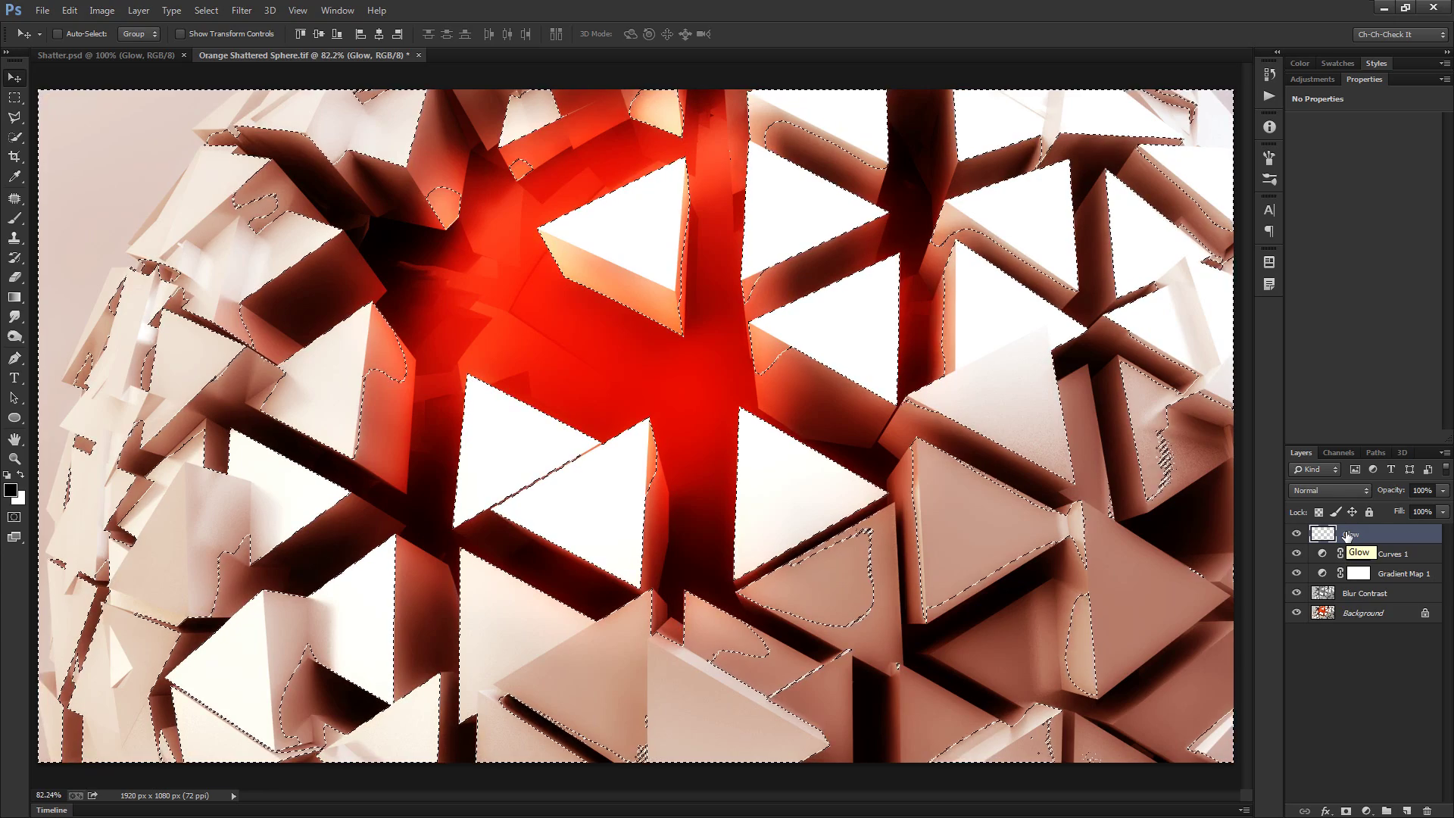
Fill the selection on the Glow layer with white in Normal mode at 100% opacity, and deselect
{"action": "key", "text": "shift+F5"}
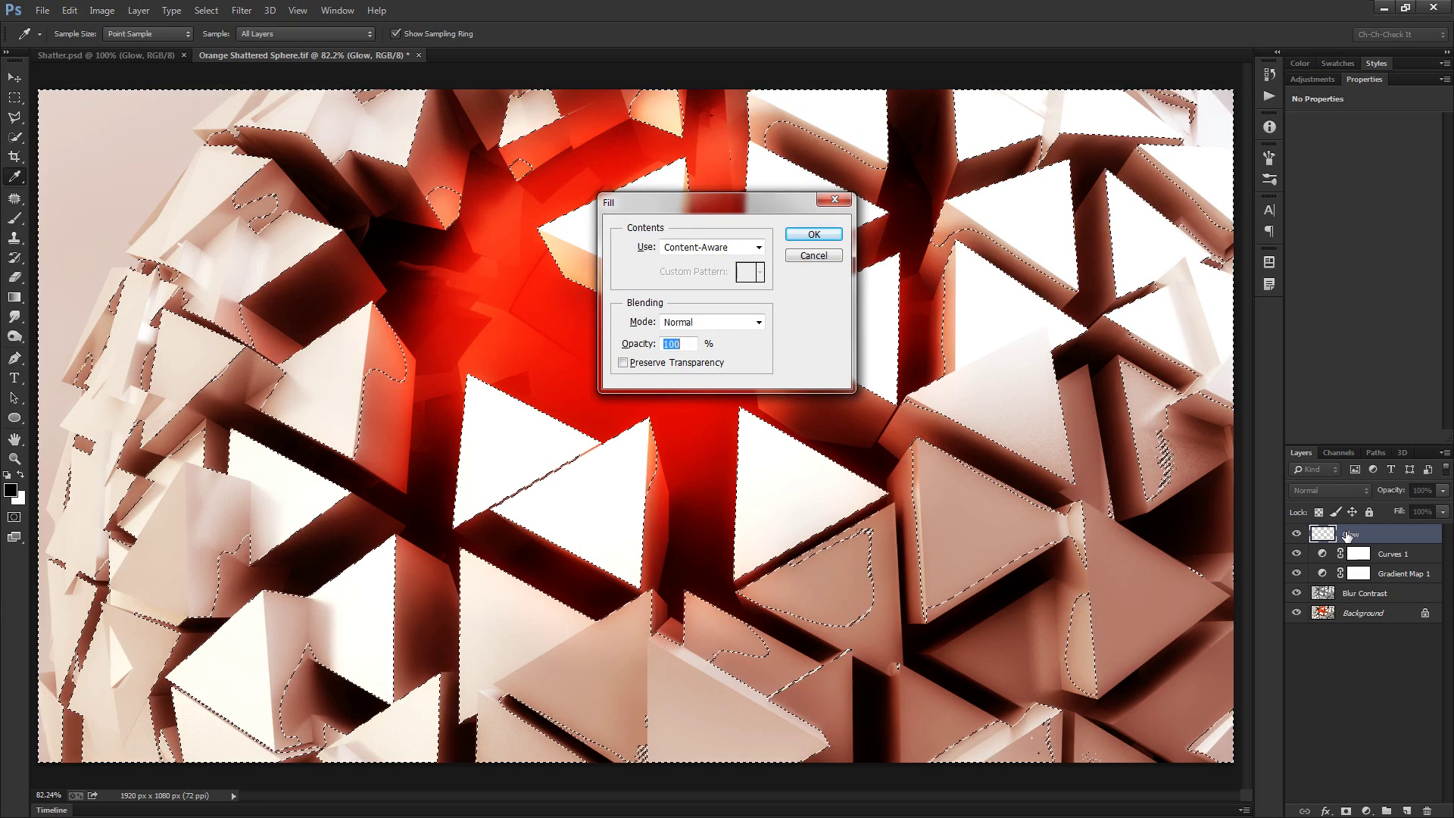
{"action": "left_click", "coordinate": [715, 247]}
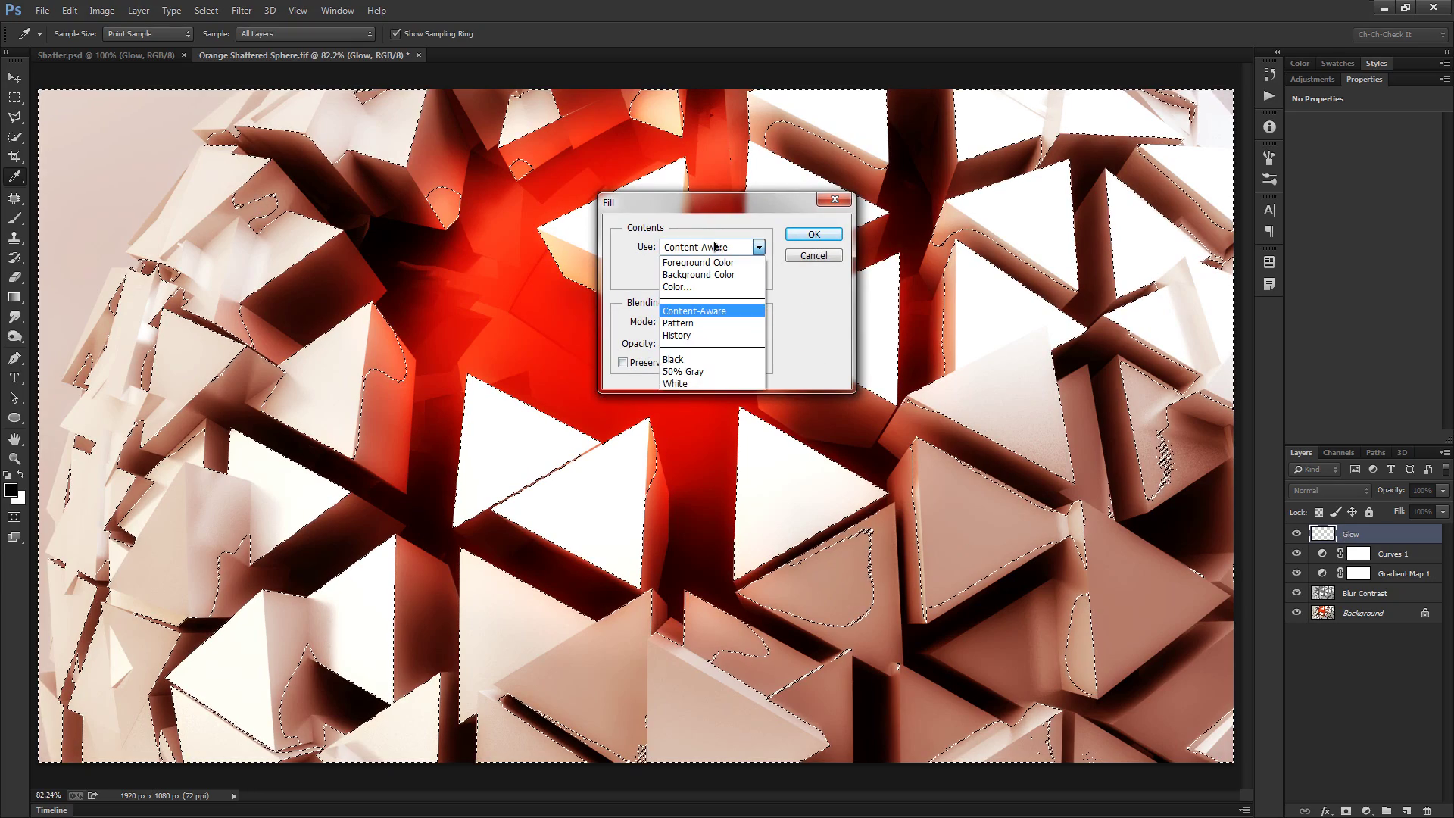
{"action": "left_click", "coordinate": [679, 383]}
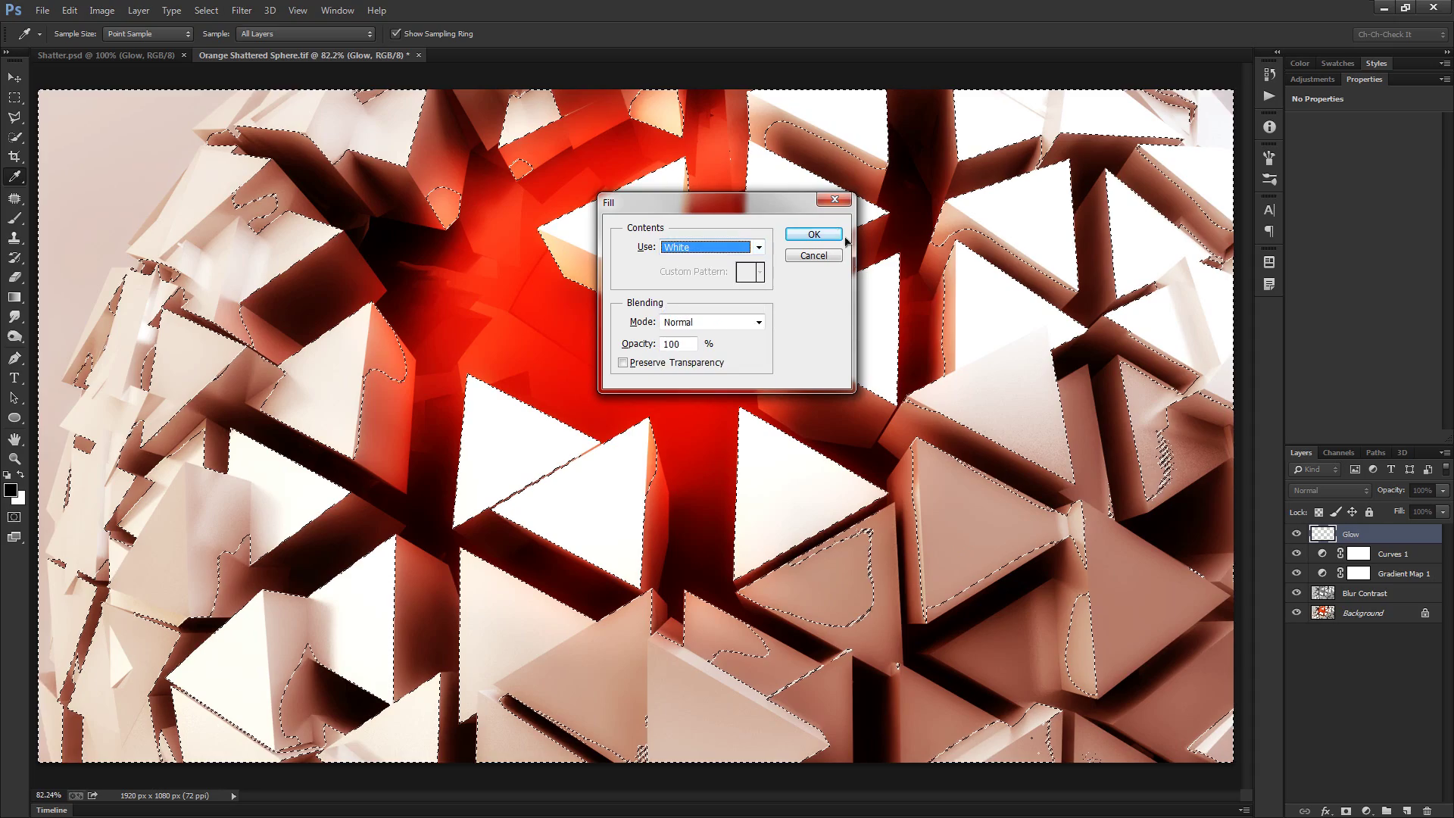
{"action": "left_click", "coordinate": [814, 234]}
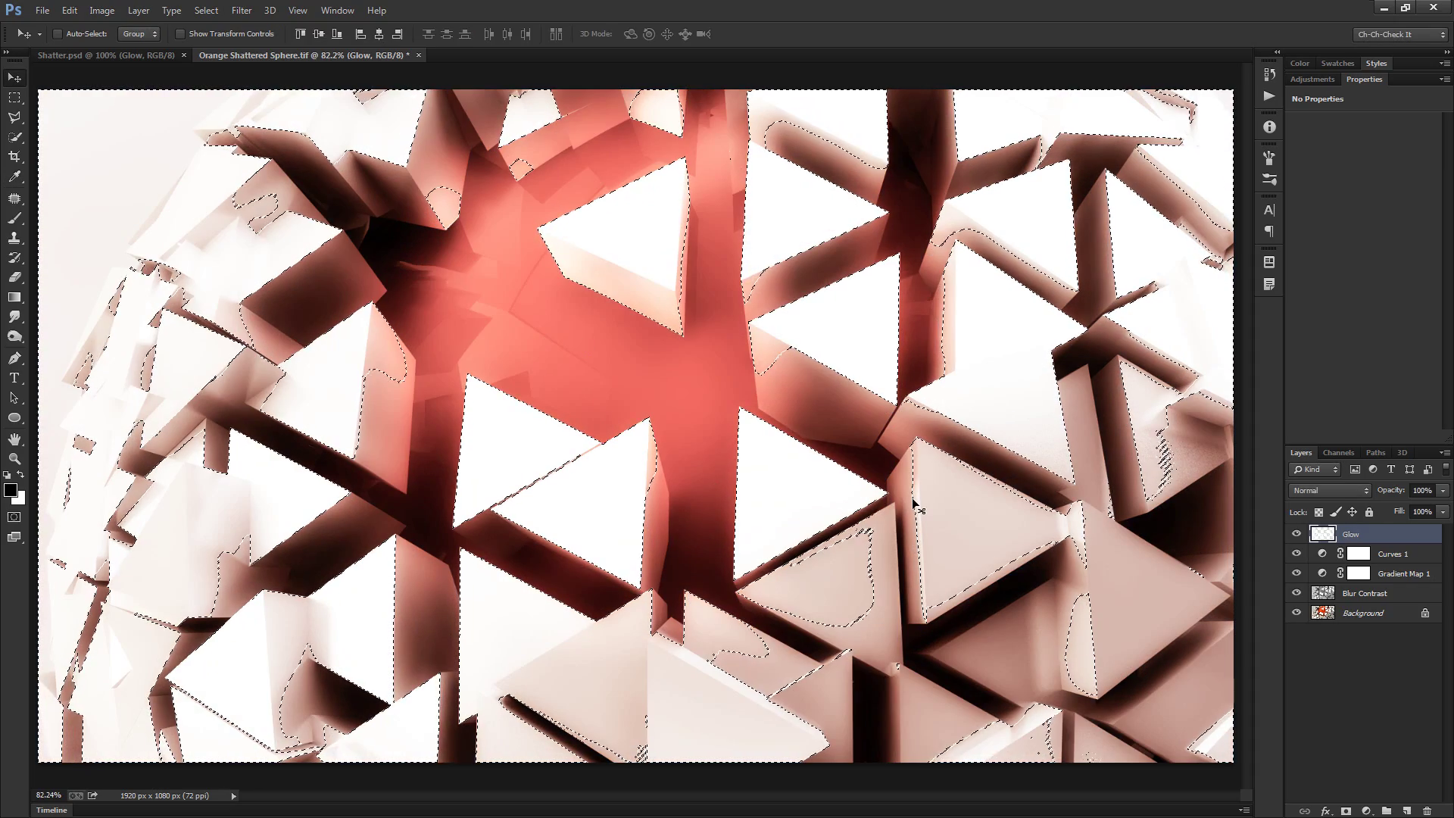
{"action": "key", "text": "ctrl+d"}
Reapply the last Gaussian Blur to the Glow layer and blend the layer with Linear Dodge (Add) at 35% opacity
{"action": "left_click", "coordinate": [245, 12]}
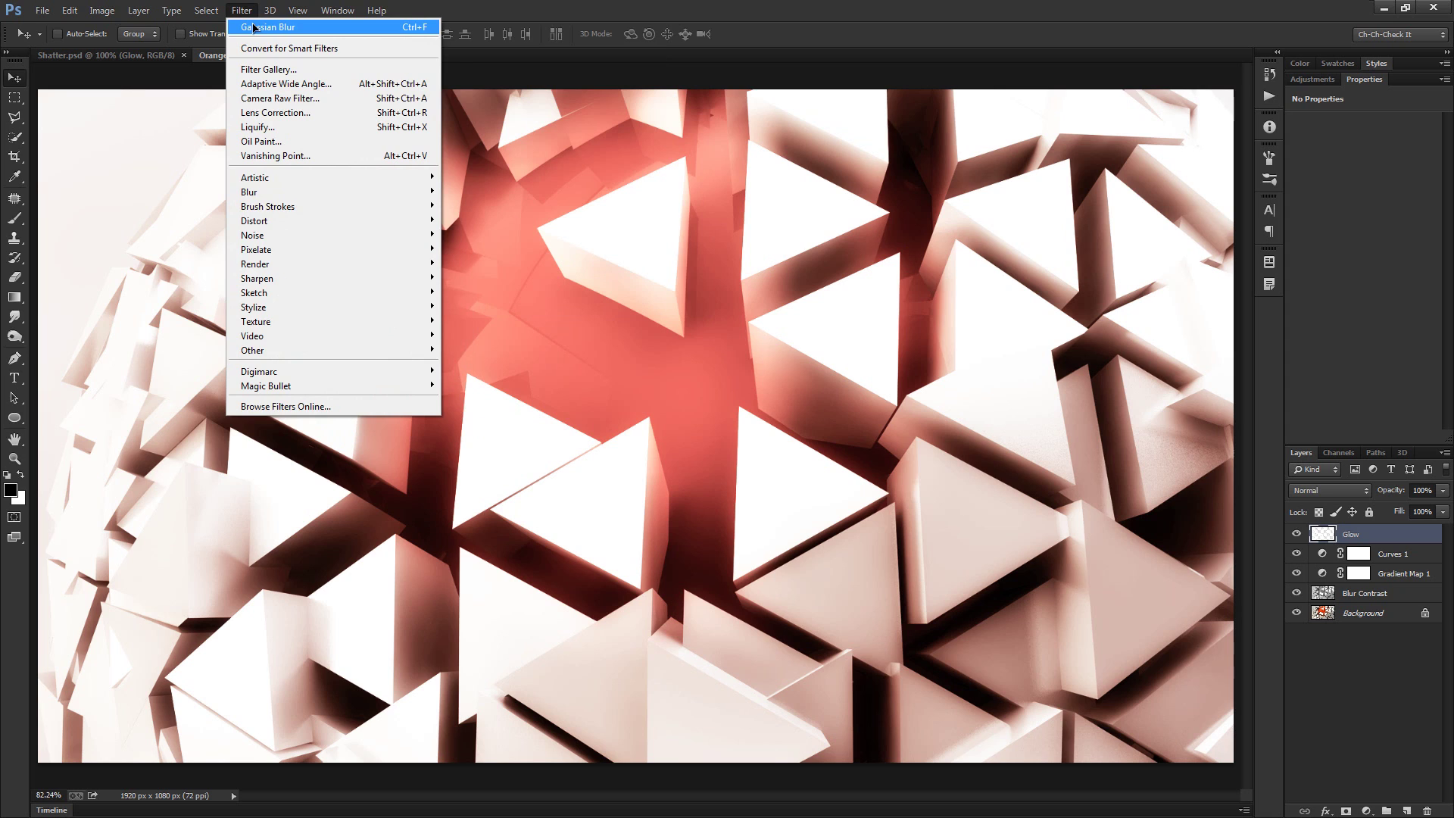
{"action": "left_click", "coordinate": [330, 31]}
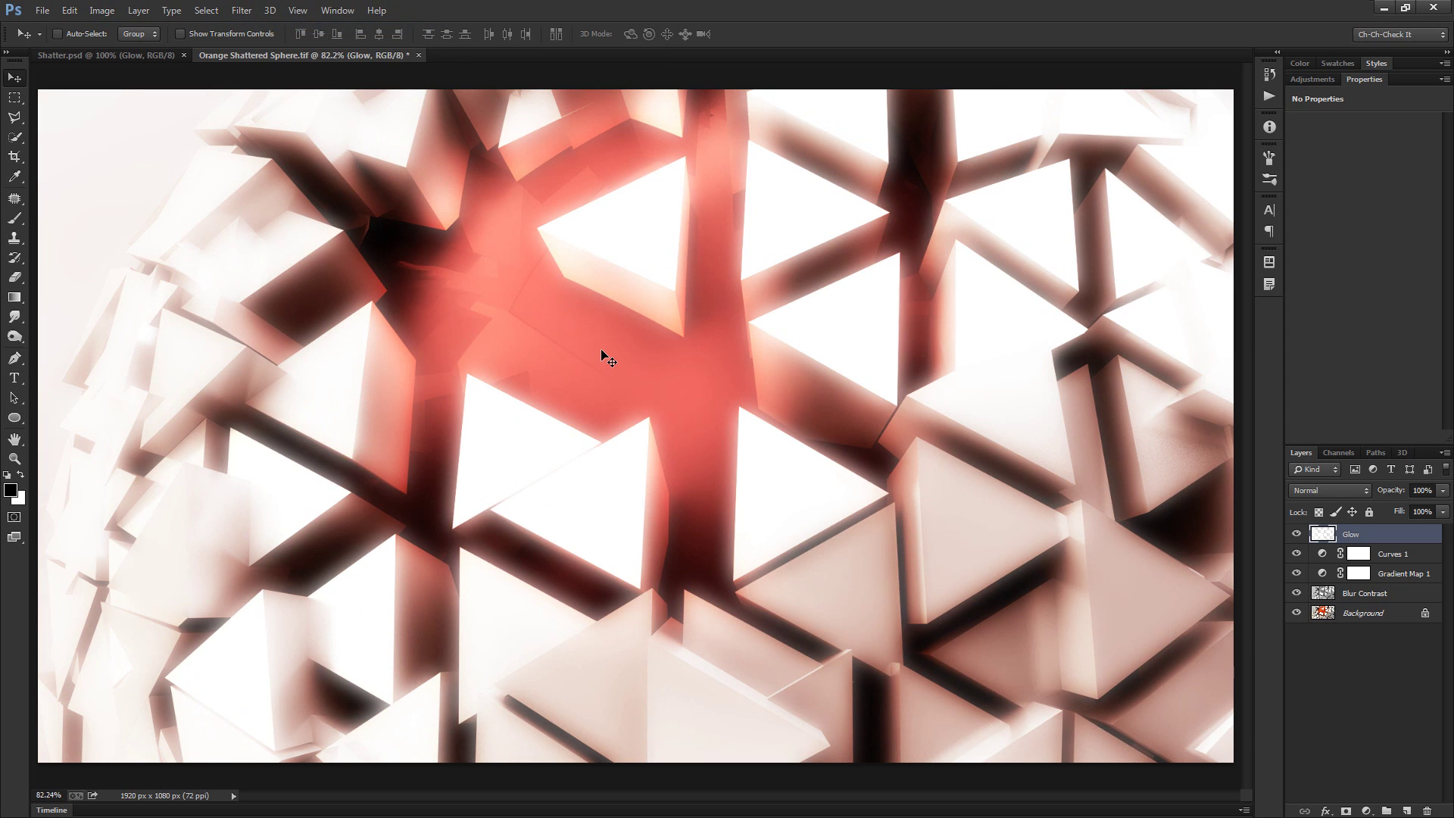
{"action": "left_click", "coordinate": [1332, 490]}
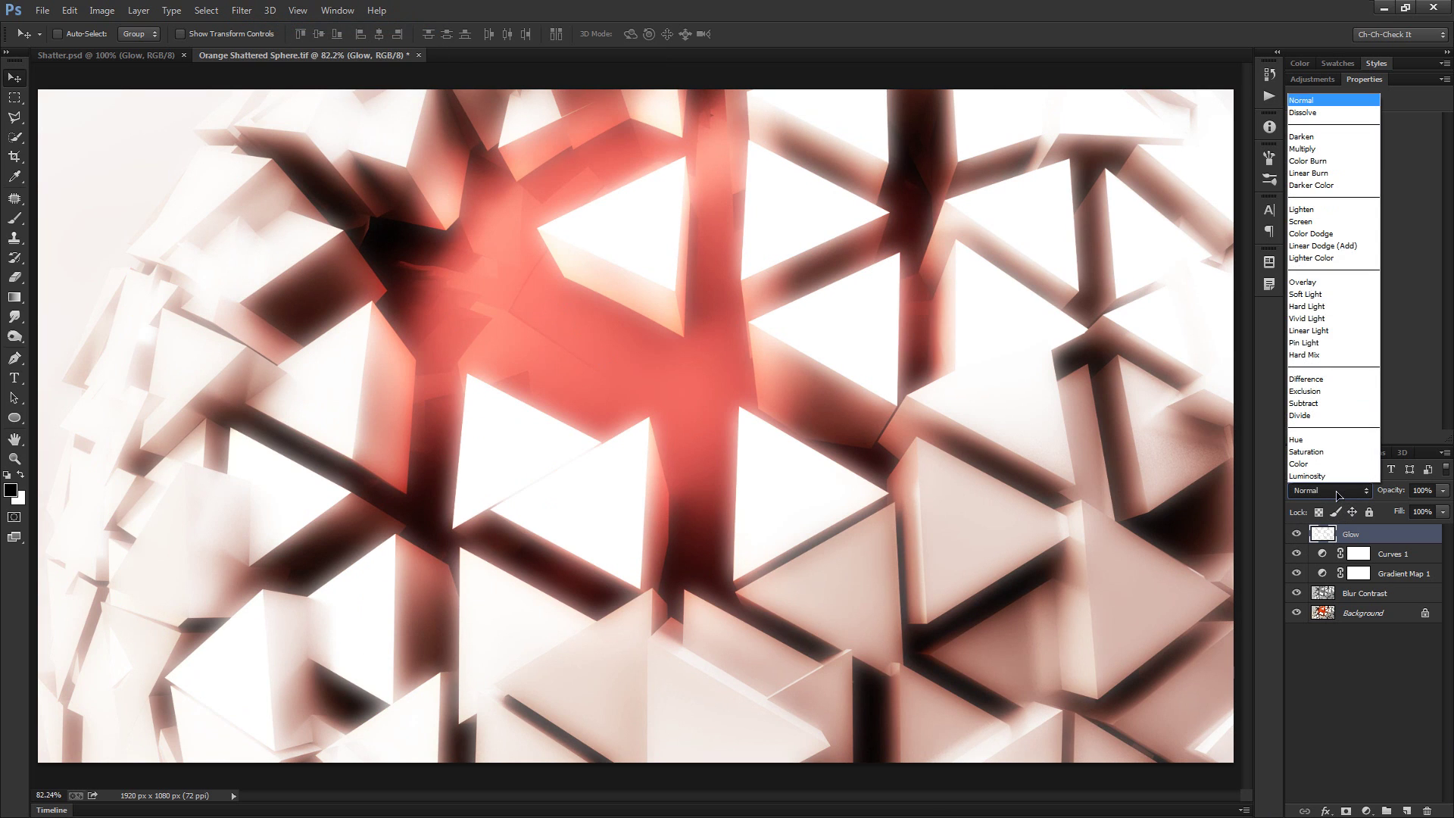
{"action": "left_click", "coordinate": [1325, 247]}
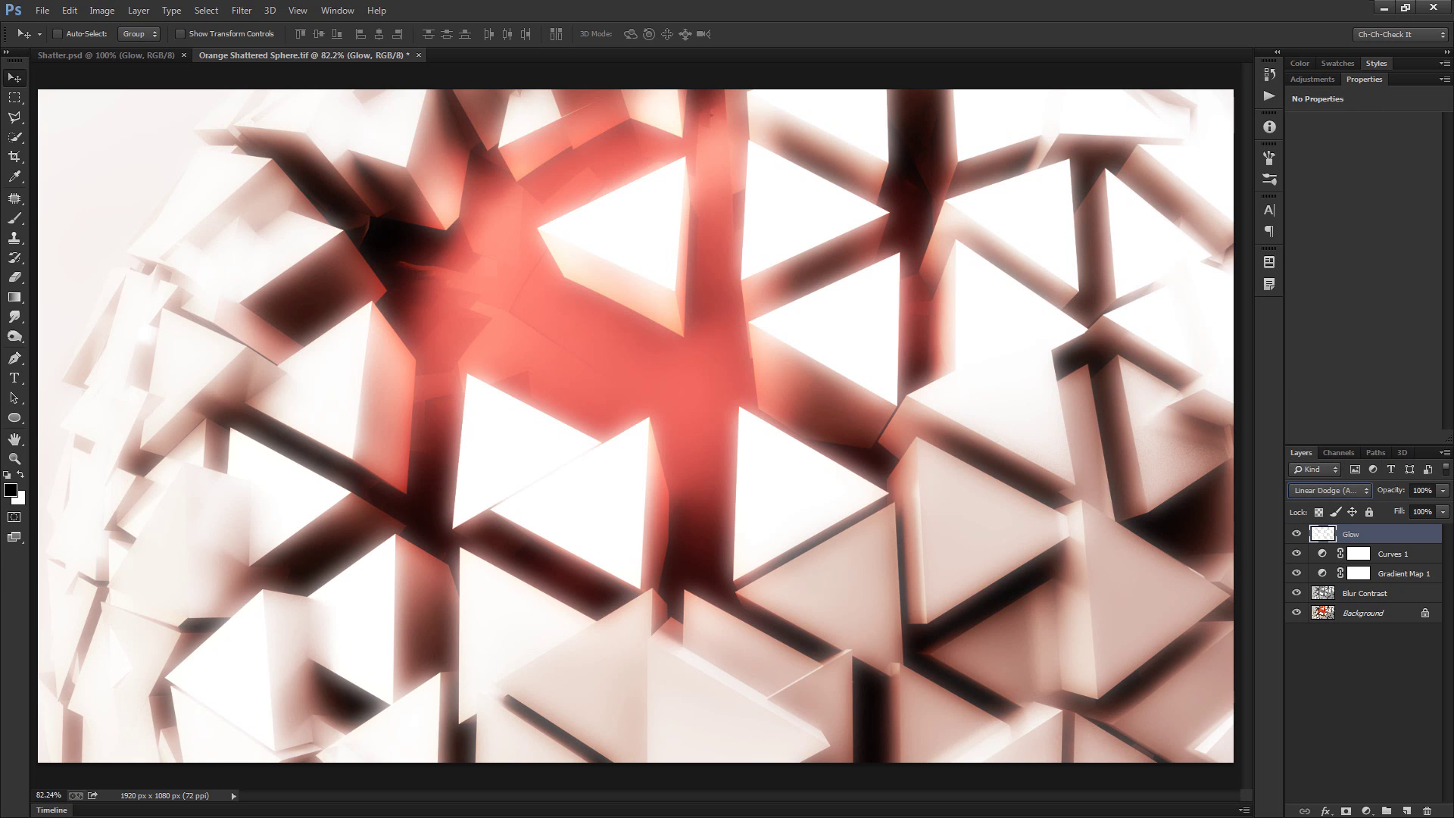
{"action": "left_click", "coordinate": [1423, 490]}
{"action": "type", "text": "35"}
{"action": "key", "text": "Return"}
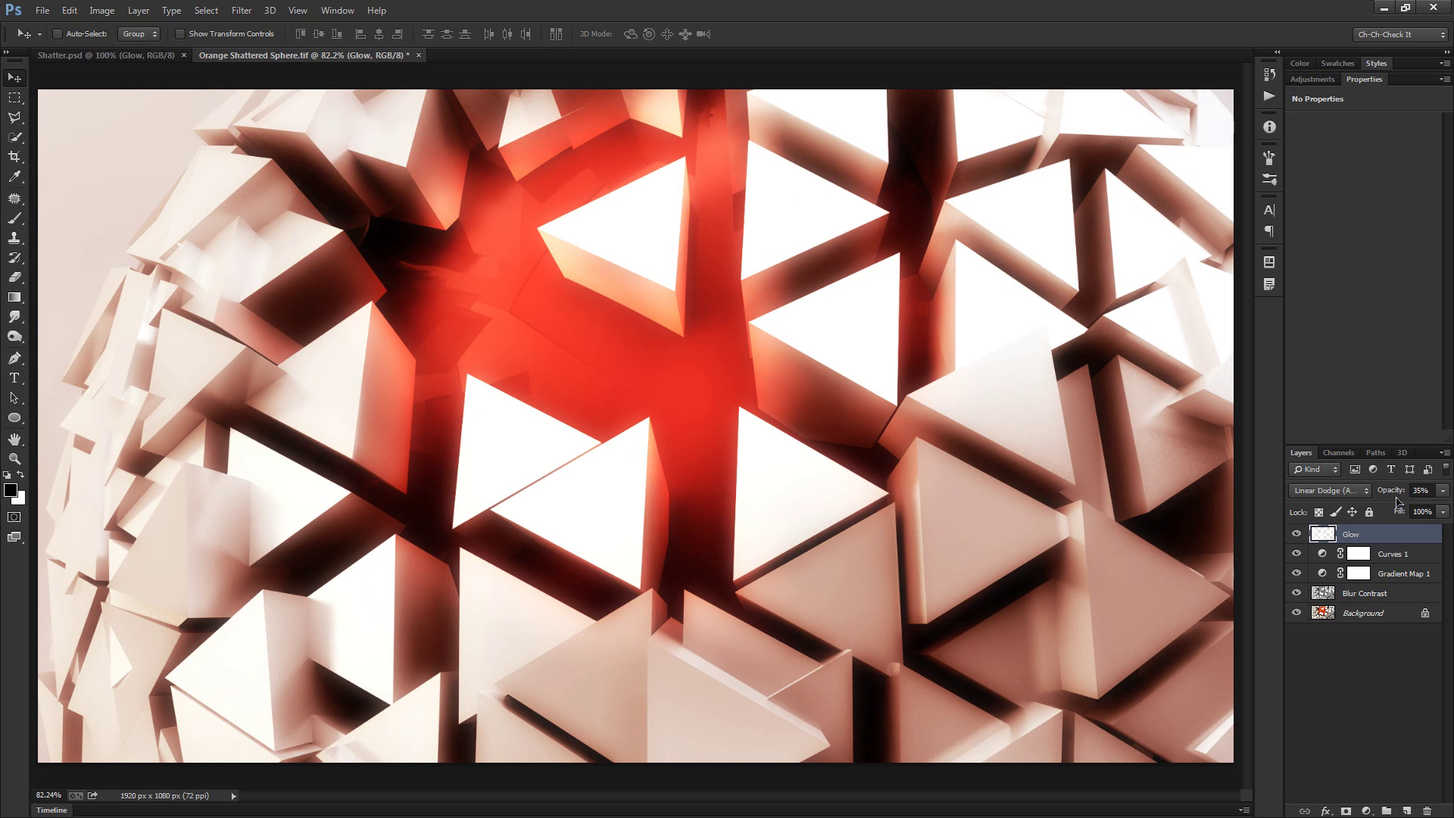
Compare the image with and without the Glow layer, and place that layer between the Curves and Gradient Map layers
{"action": "left_click", "coordinate": [1297, 534]}
{"action": "left_click", "coordinate": [1297, 534]}
{"action": "left_click", "coordinate": [1297, 534]}
{"action": "left_click", "coordinate": [1297, 534]}
{"action": "left_click_drag", "start_coordinate": [1380, 553], "coordinate": [1388, 585]}
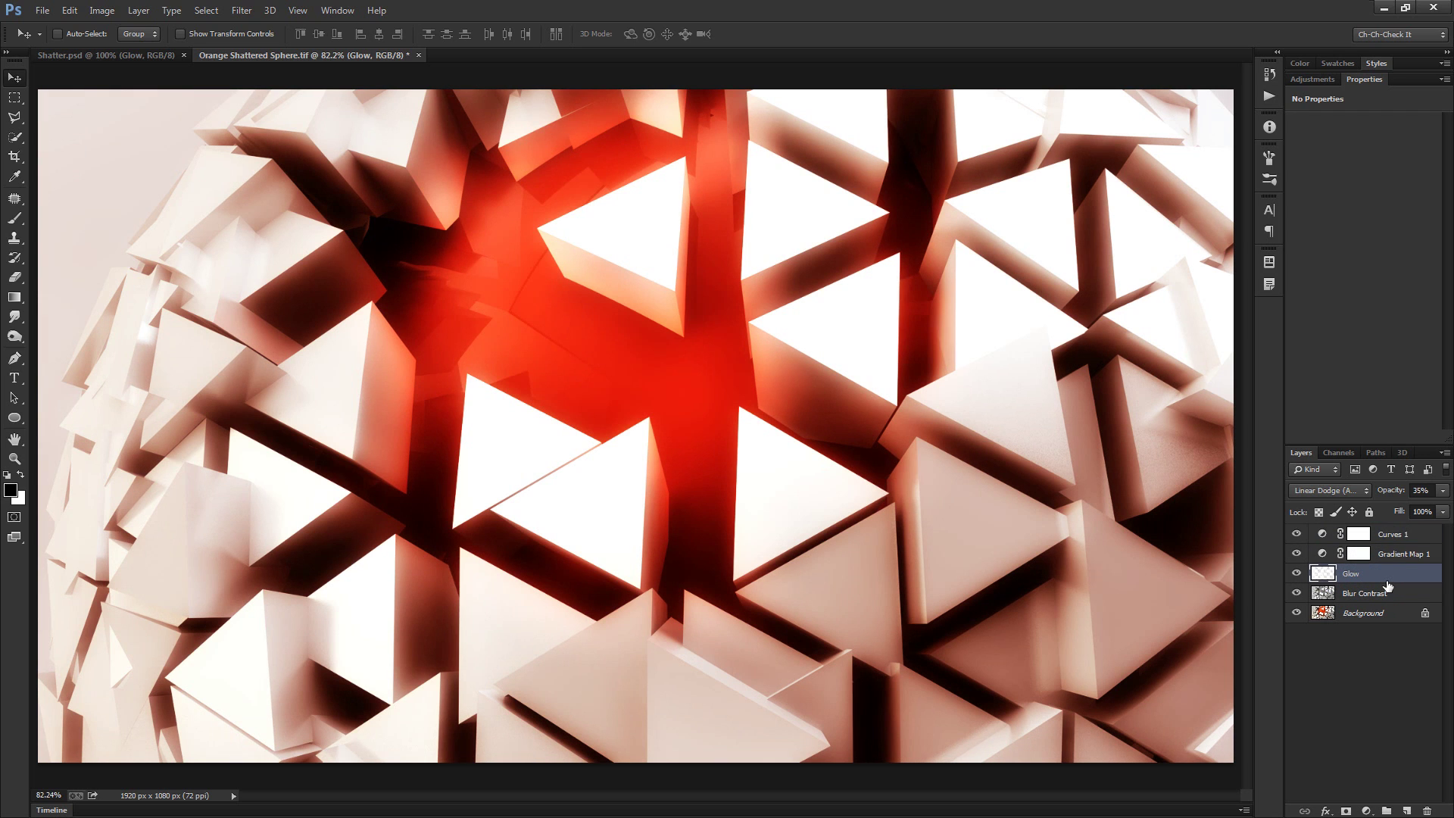
{"action": "left_click_drag", "start_coordinate": [1386, 578], "coordinate": [1390, 547]}
{"action": "left_click", "coordinate": [1297, 554]}
{"action": "left_click", "coordinate": [1296, 554]}
{"action": "left_click", "coordinate": [1299, 536]}
{"action": "left_click", "coordinate": [1300, 535]}
{"action": "left_click_drag", "start_coordinate": [1366, 551], "coordinate": [1377, 534]}
{"action": "left_click_drag", "start_coordinate": [1388, 553], "coordinate": [1389, 559]}
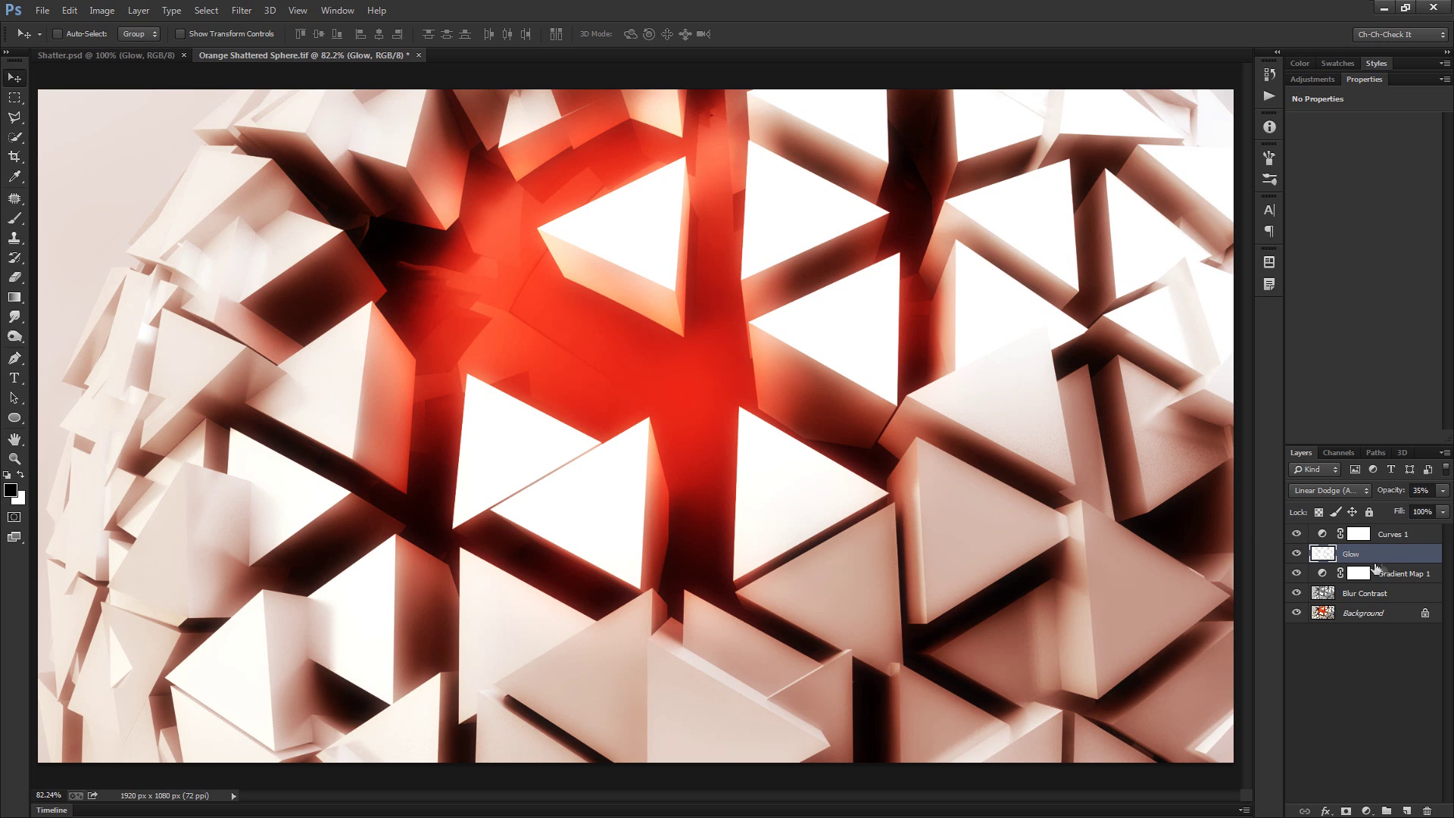
{"action": "mouse_move", "coordinate": [1380, 559]}
{"action": "left_mouse_down"}
{"action": "mouse_move", "coordinate": [1387, 536]}
{"action": "mouse_move", "coordinate": [1388, 560]}
{"action": "left_mouse_up"}
View the enhanced image in full-screen mode and fit it to the screen
{"action": "key", "text": "f"}
{"action": "key", "text": "f"}
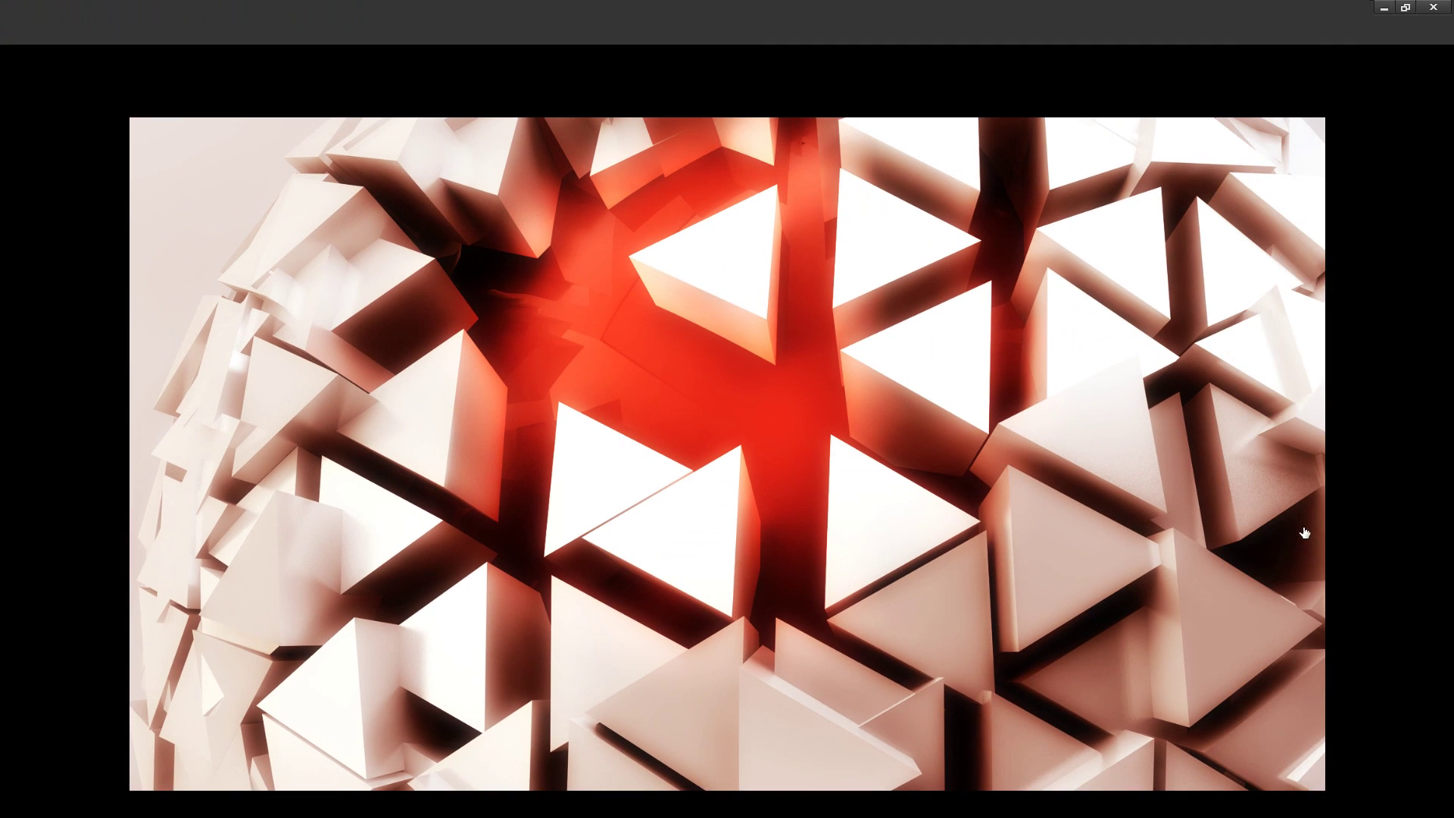
{"action": "key", "text": "ctrl+0"}
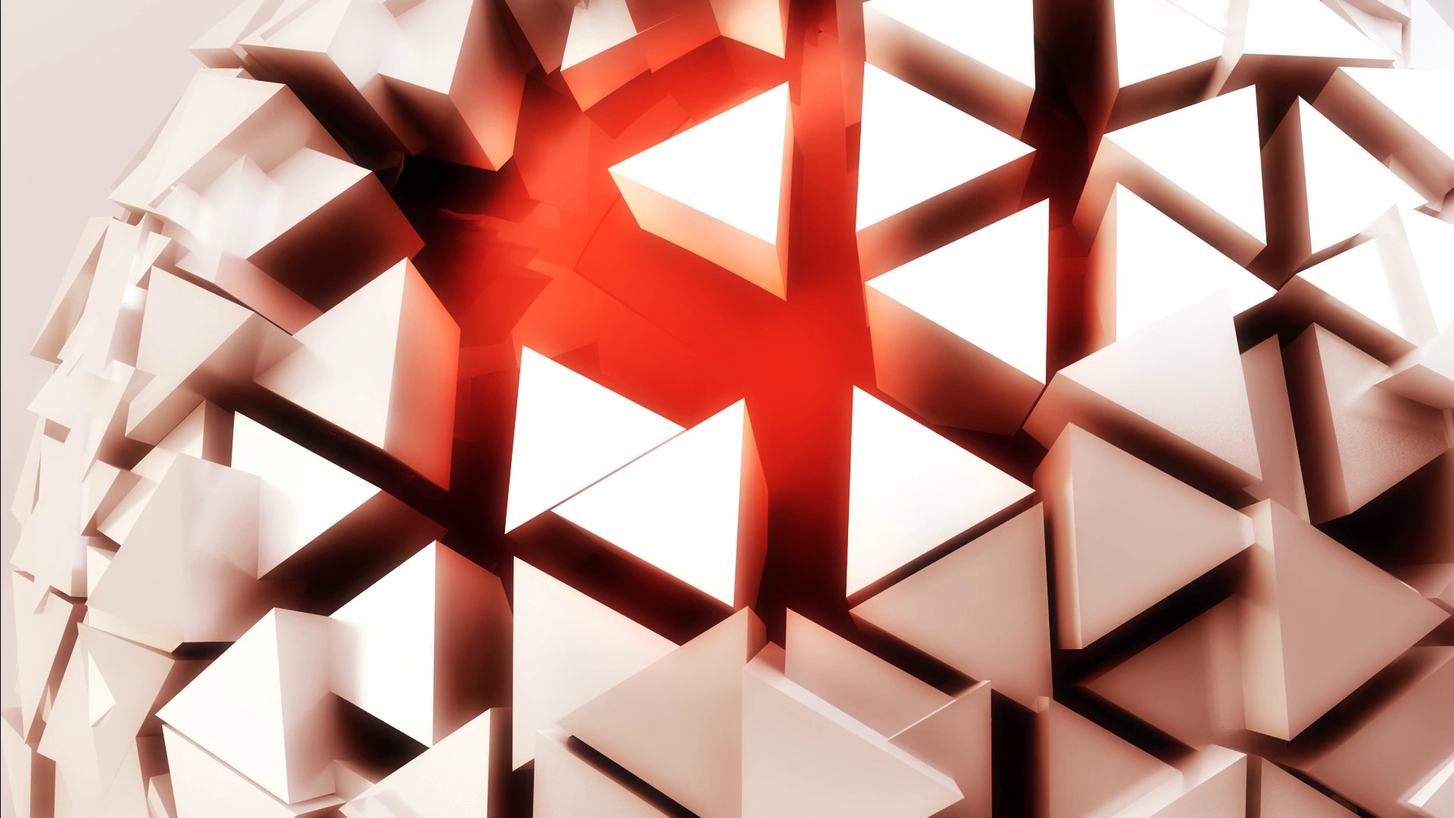